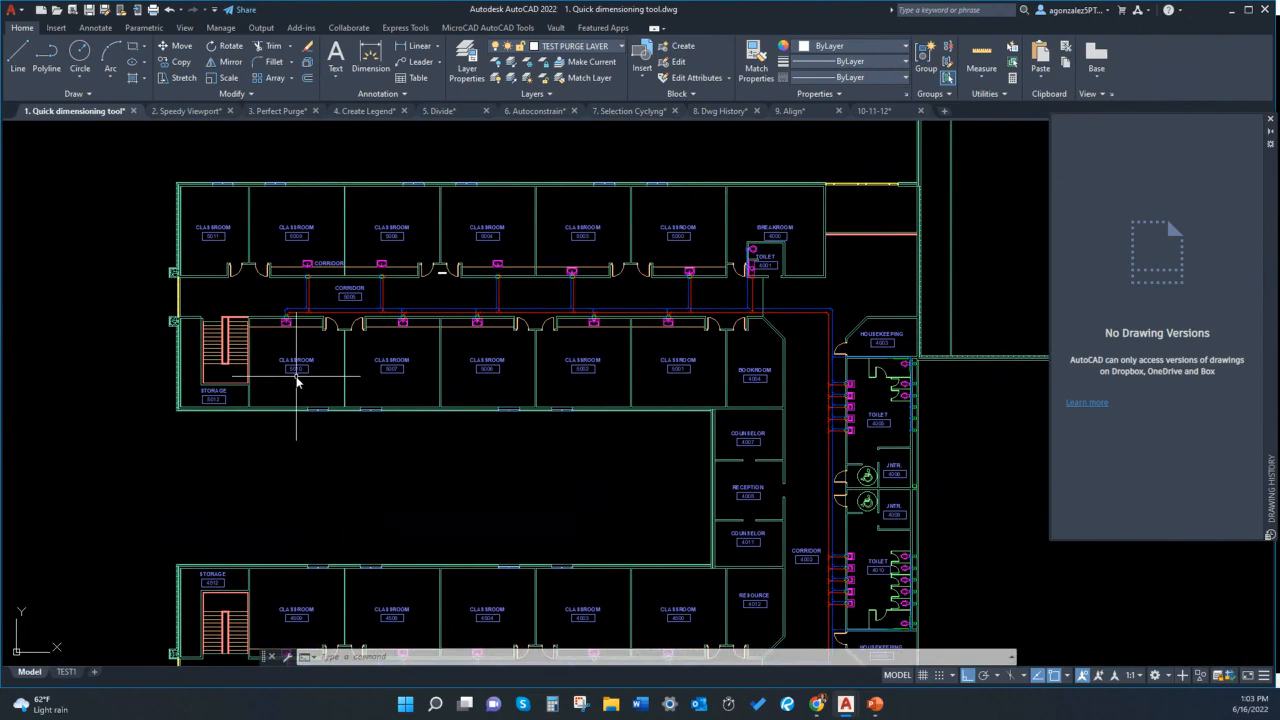
# Start the Quick measure tool and inspect the wall dimensions and angles of Bookroom 4004
pyautogui.moveTo(788, 403); pyautogui.dragTo(668, 391, button='middle')
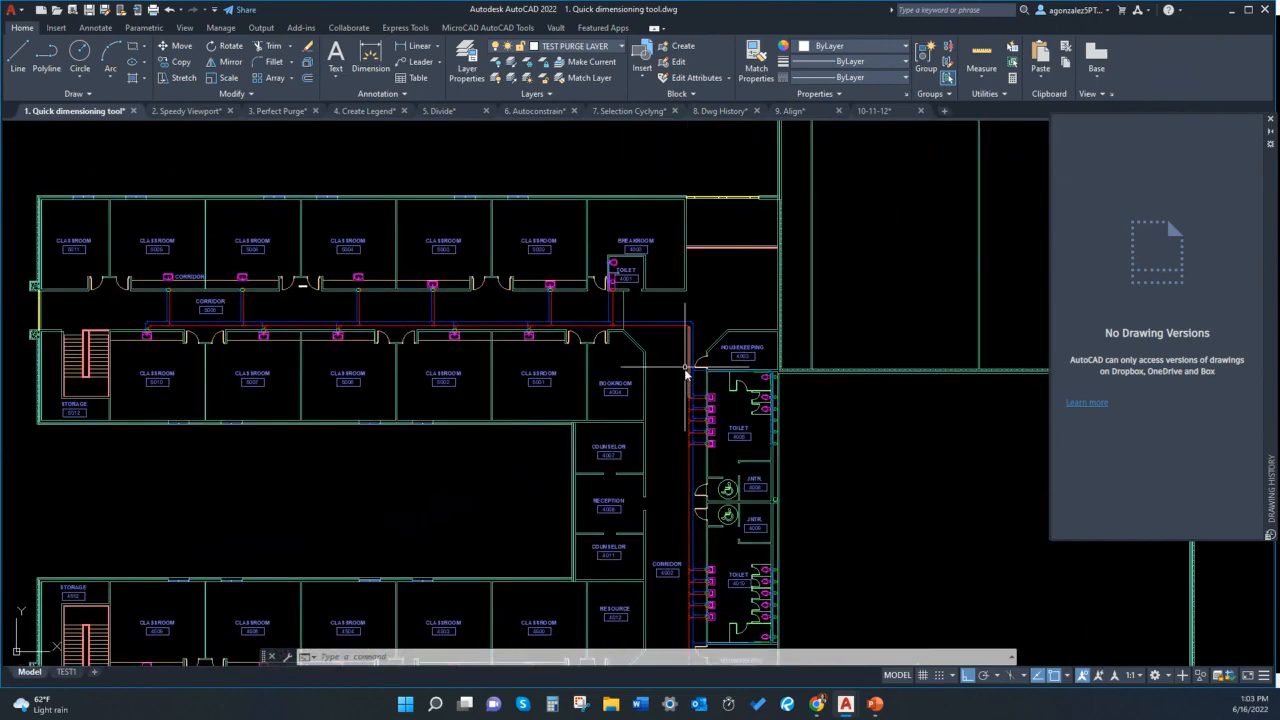
pyautogui.click(987, 78)
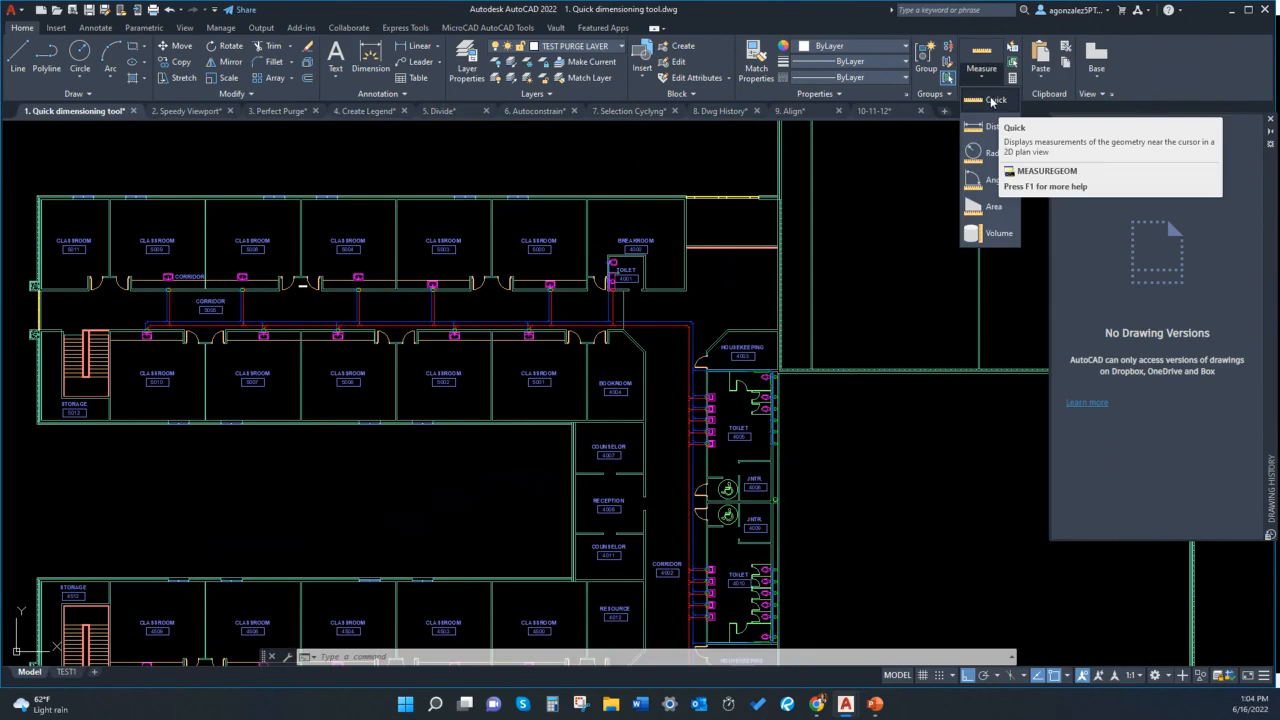
pyautogui.click(993, 101)
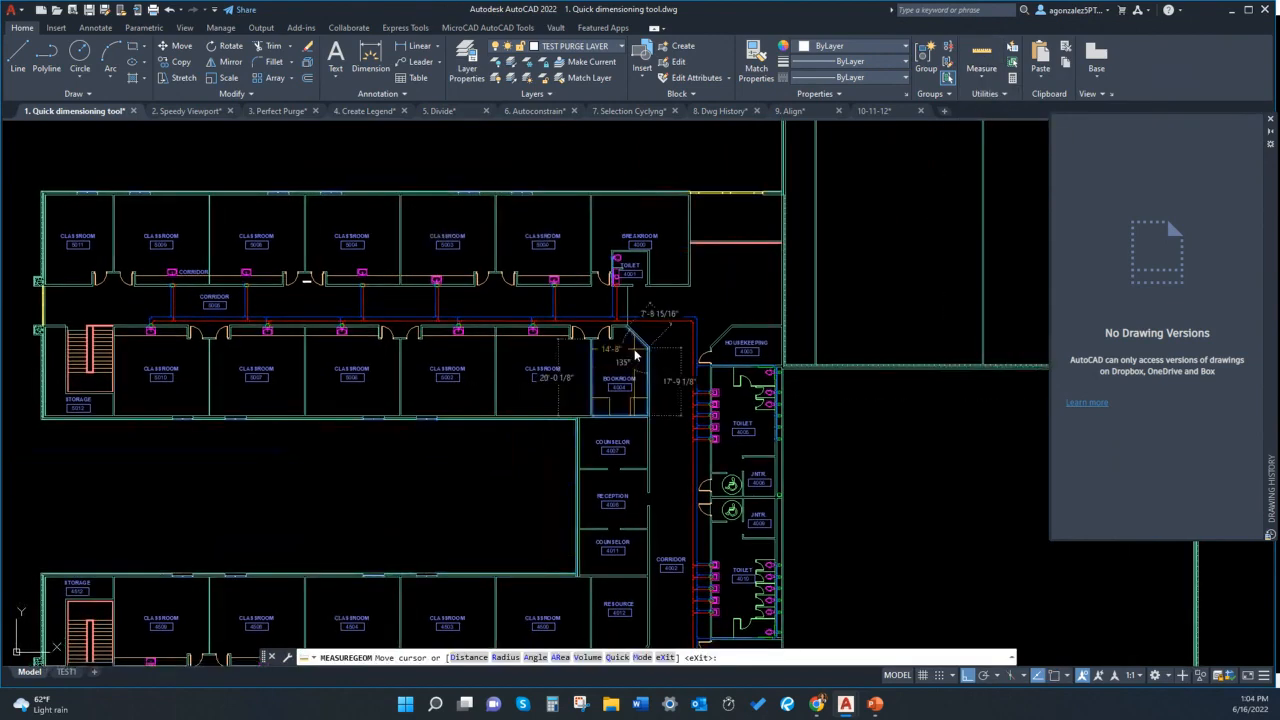
pyautogui.scroll(7, 634, 355)
pyautogui.scroll(-5, 634, 357)
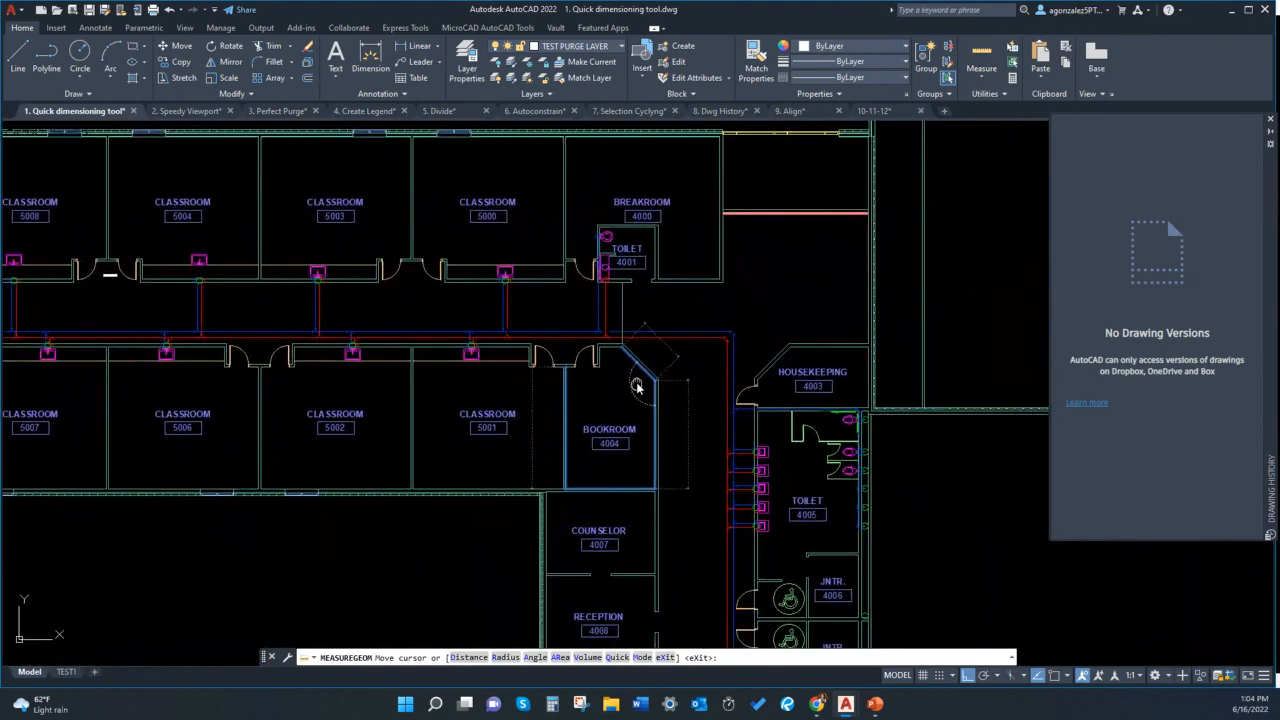
pyautogui.scroll(2, 636, 386)
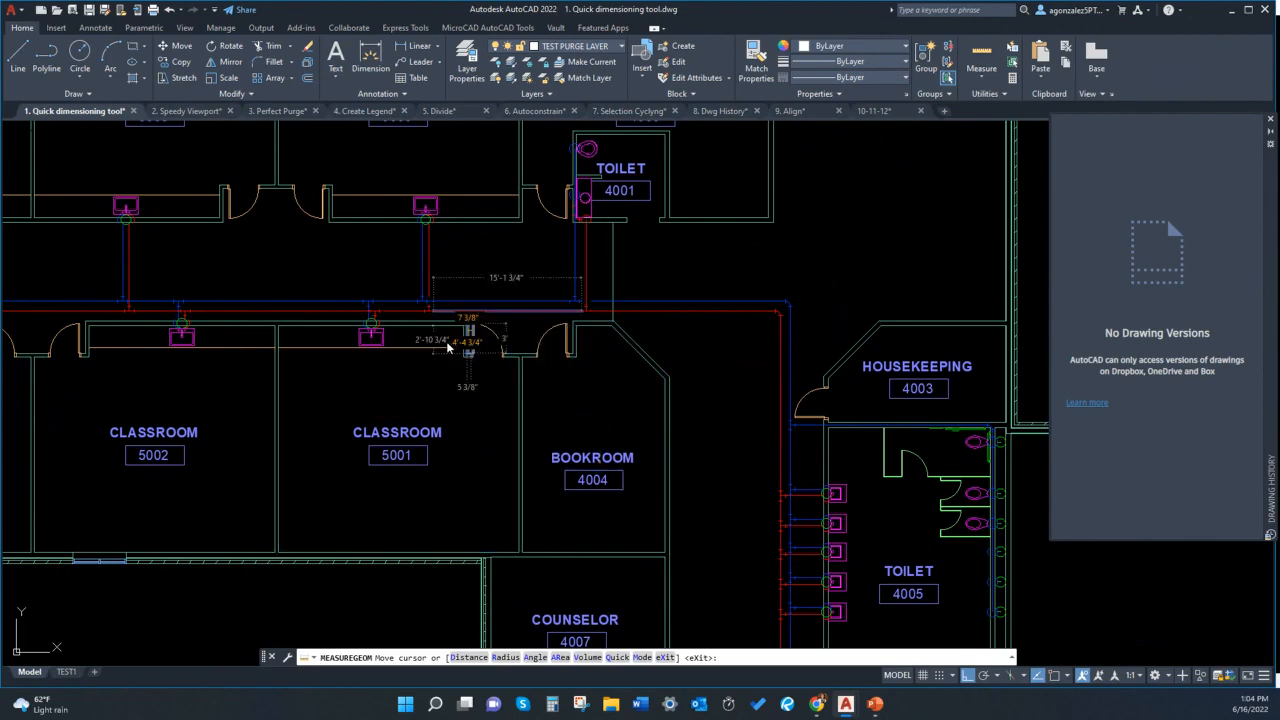
# Quick-measure the walls, counter and door area of Classroom 5001, and end the measurement
pyautogui.moveTo(554, 419); pyautogui.dragTo(594, 333, button='middle')
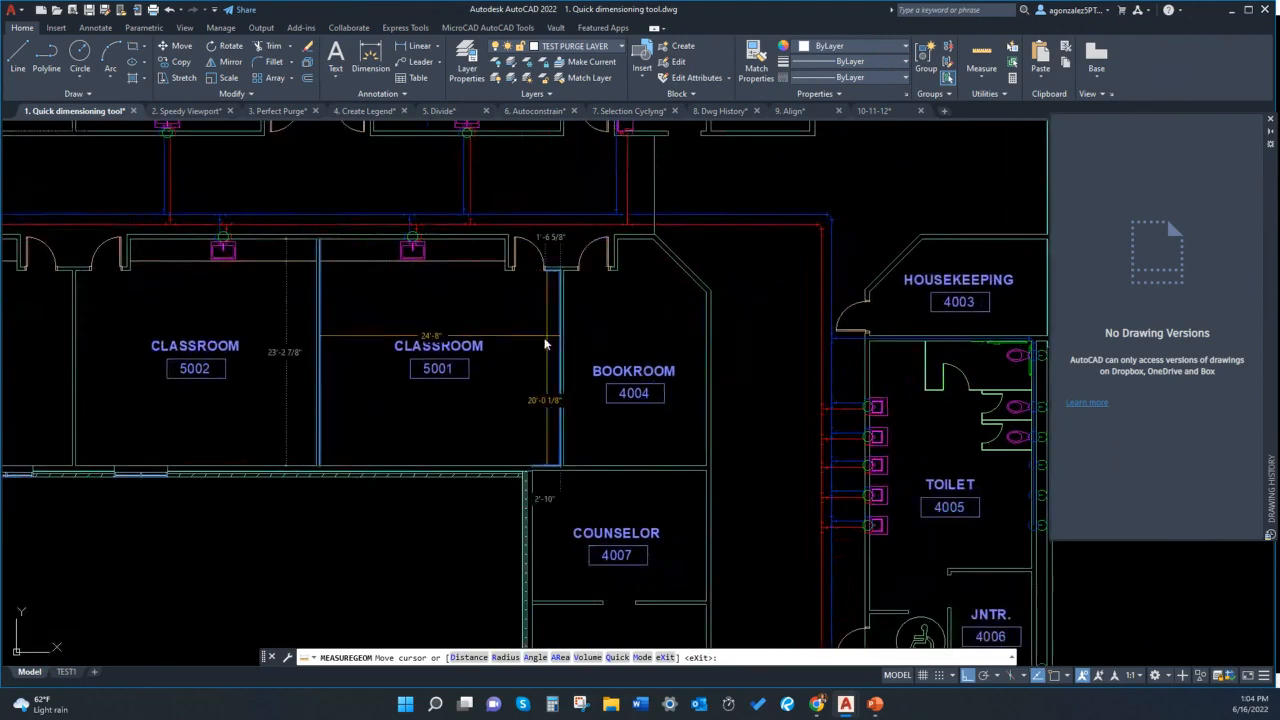
pyautogui.moveTo(476, 339); pyautogui.dragTo(441, 420, button='middle')
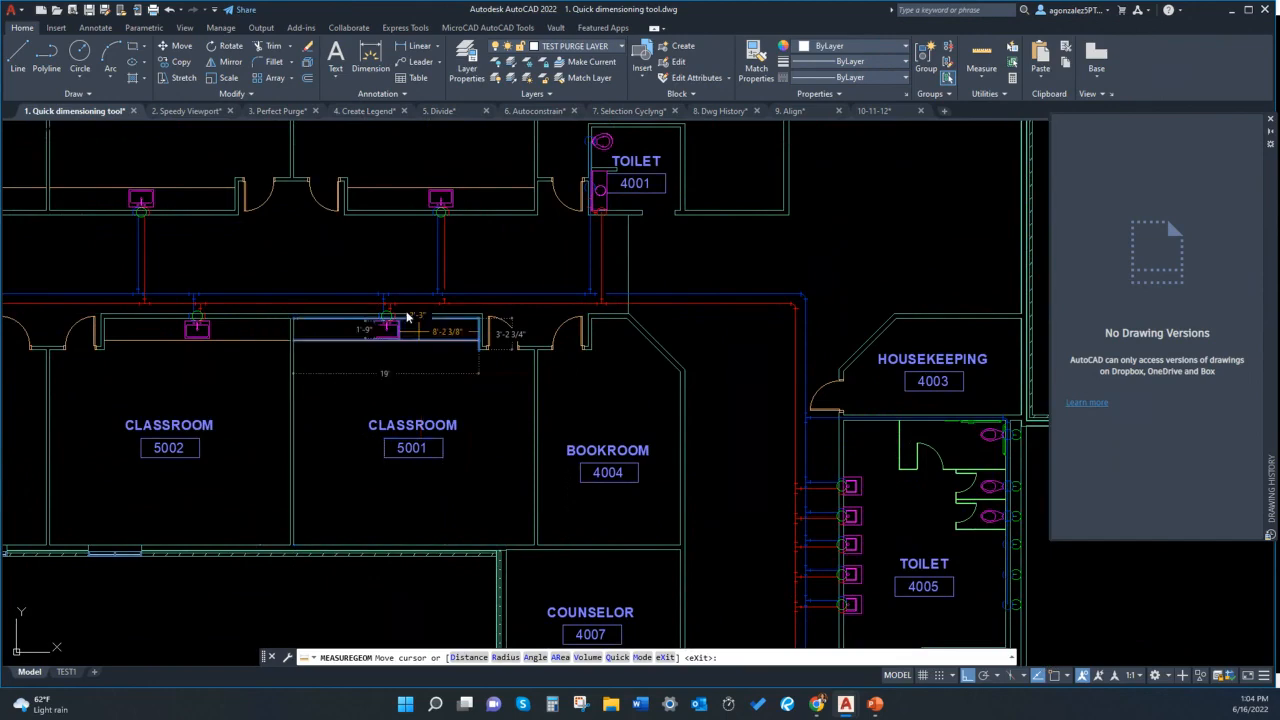
pyautogui.moveTo(472, 378); pyautogui.dragTo(500, 343, button='middle')
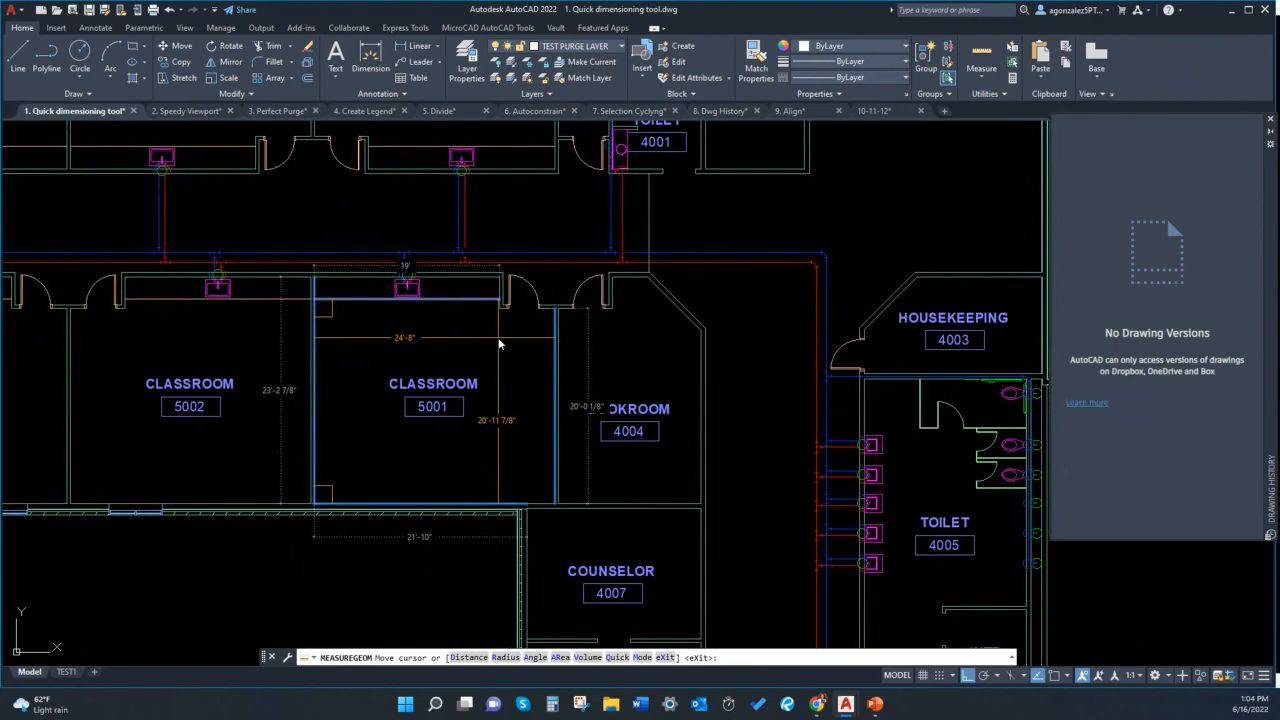
pyautogui.press('Escape')
pyautogui.scroll(-4, 491, 337)
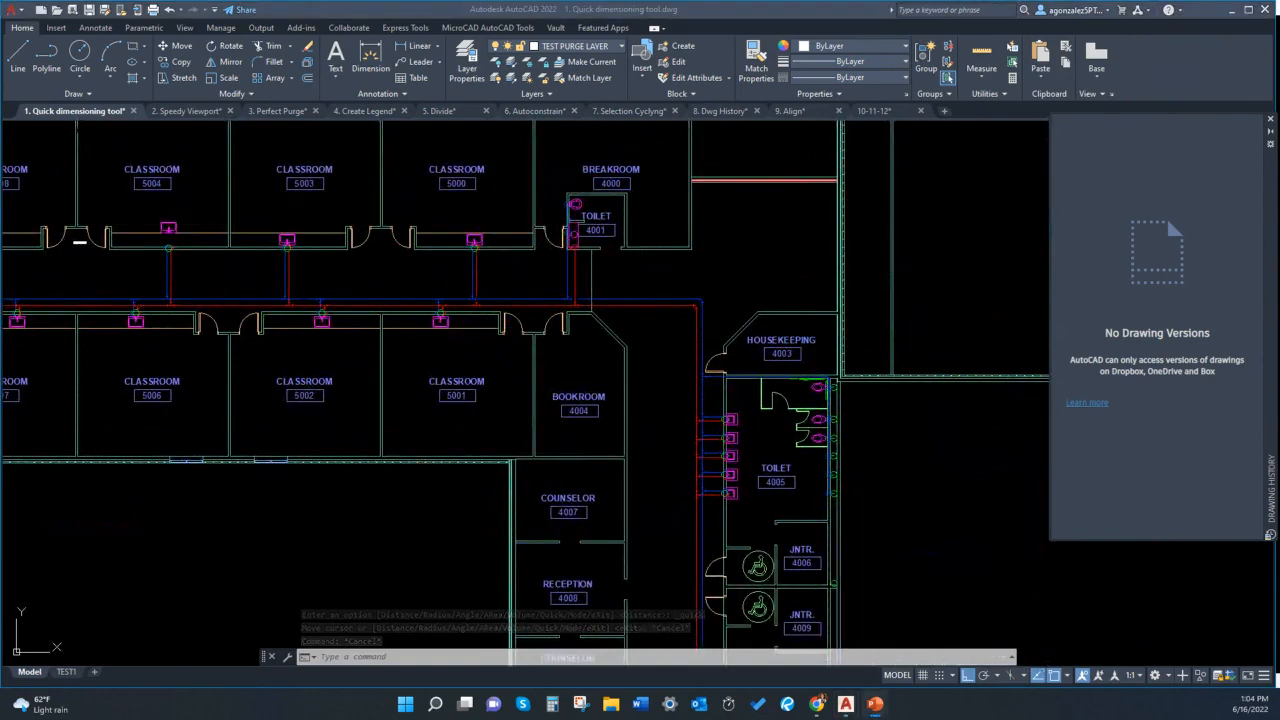
# Switch to the 2. Speedy Viewport drawing and start the MicroCAD Create Viewport tool
pyautogui.click(192, 112)
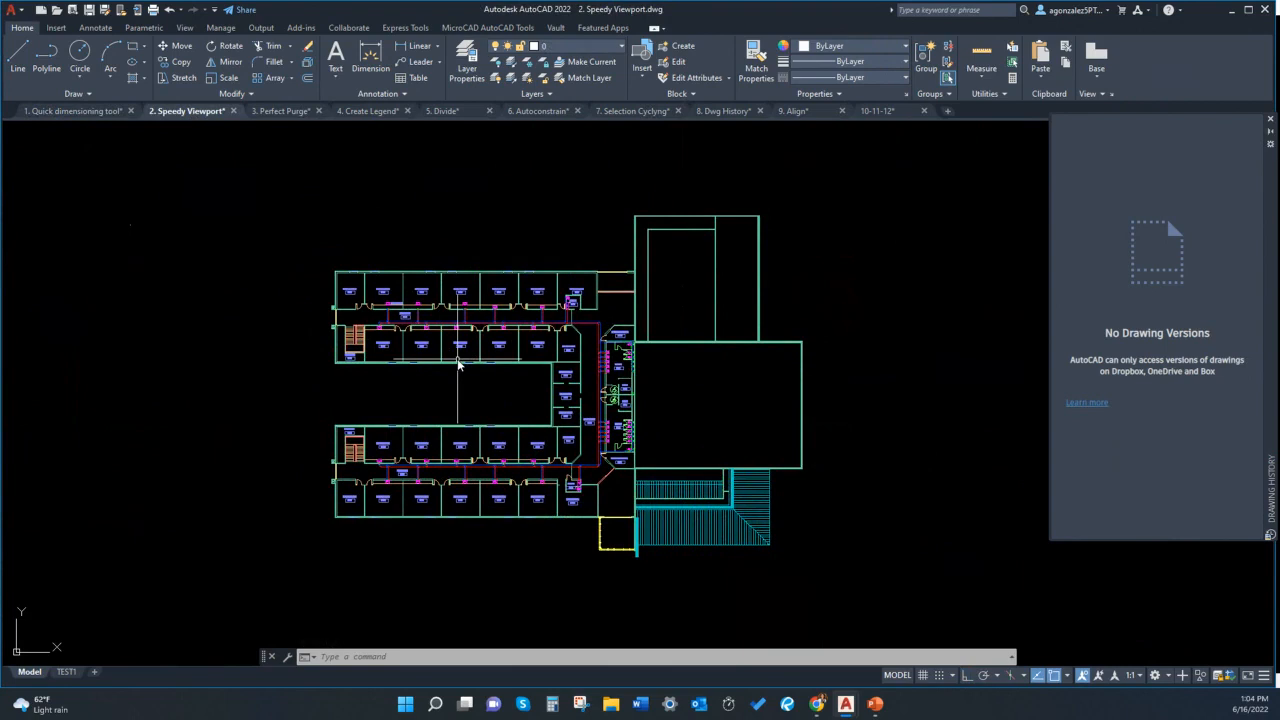
pyautogui.moveTo(459, 364); pyautogui.dragTo(430, 343, button='middle')
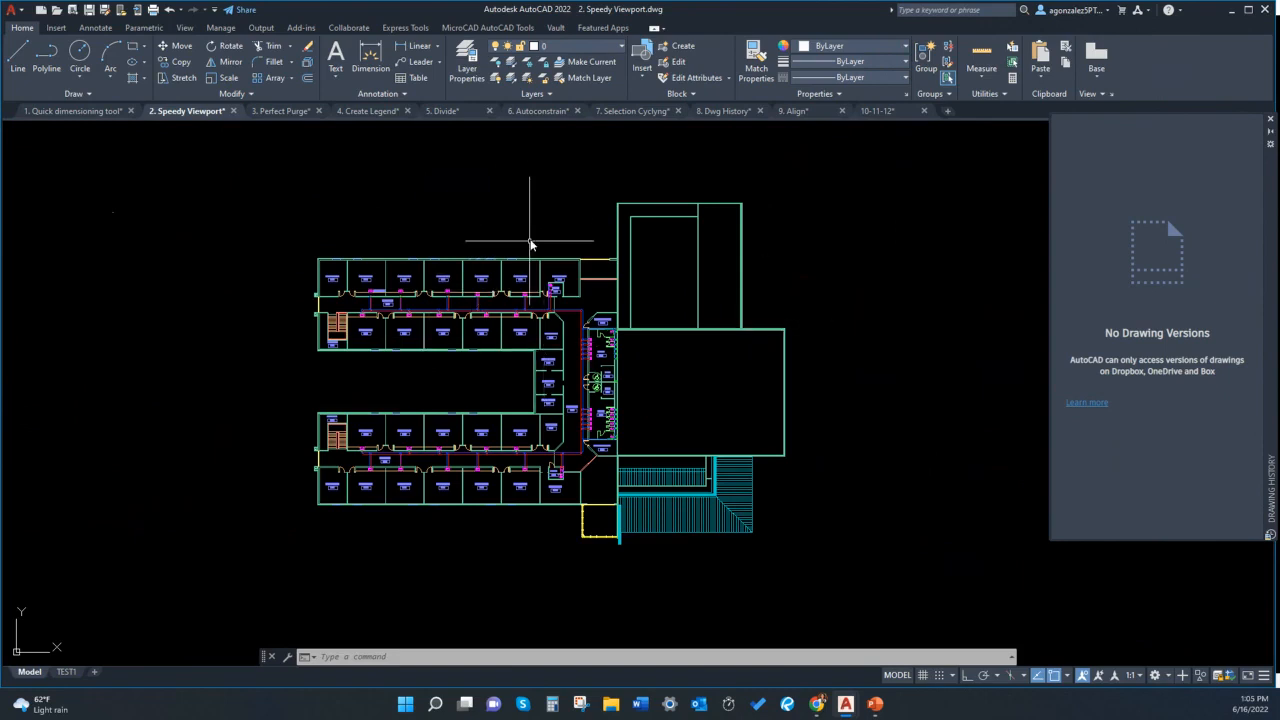
pyautogui.moveTo(525, 222); pyautogui.dragTo(515, 221, button='middle')
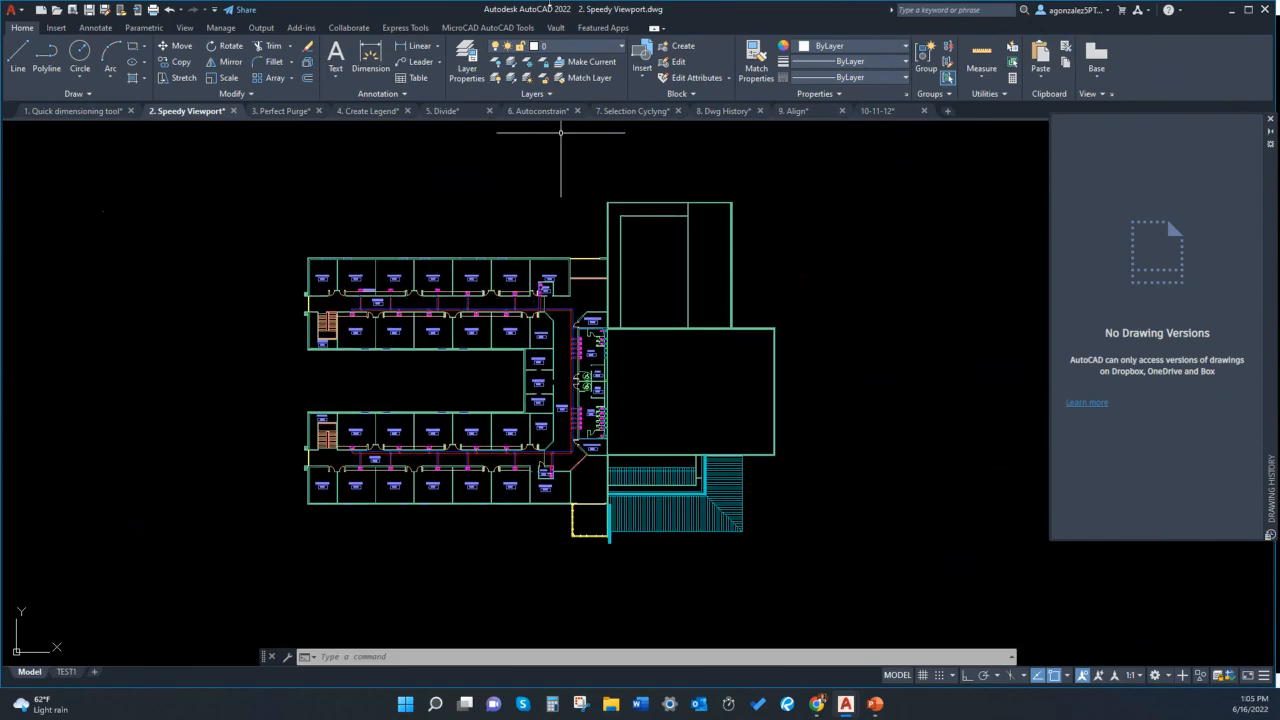
pyautogui.click(469, 29)
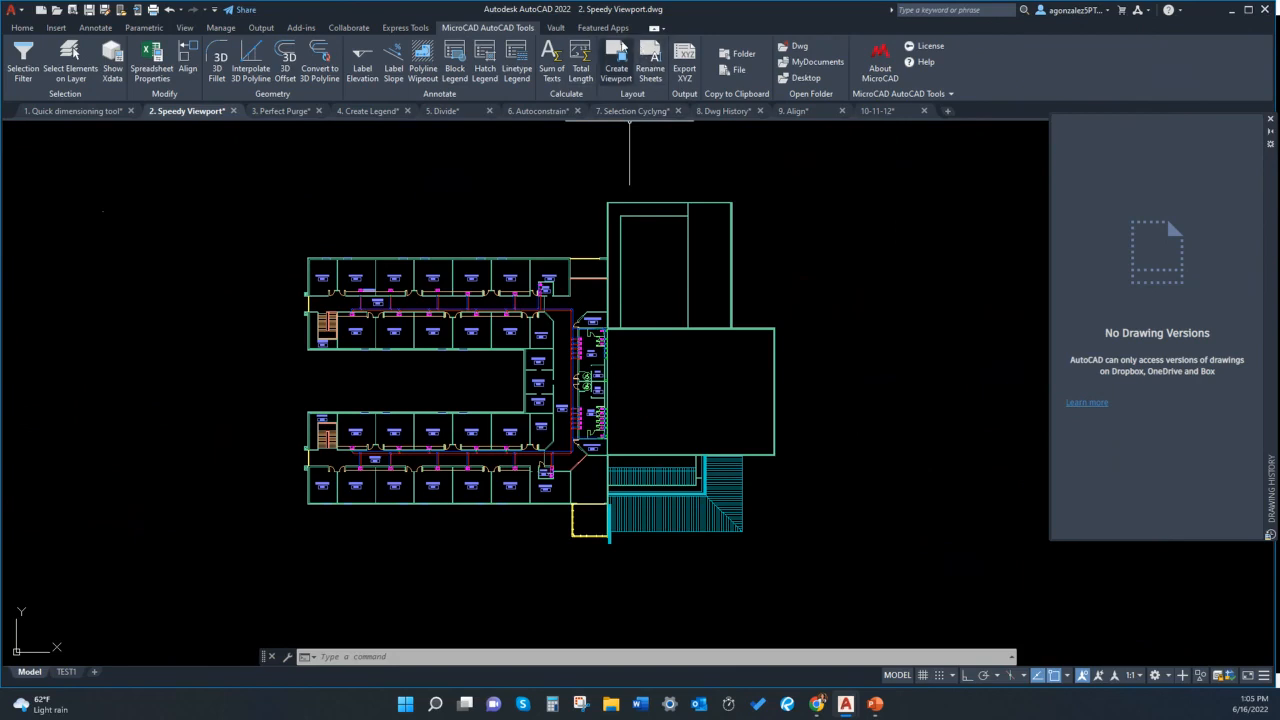
pyautogui.click(620, 68)
pyautogui.moveTo(370, 230); pyautogui.dragTo(533, 242)
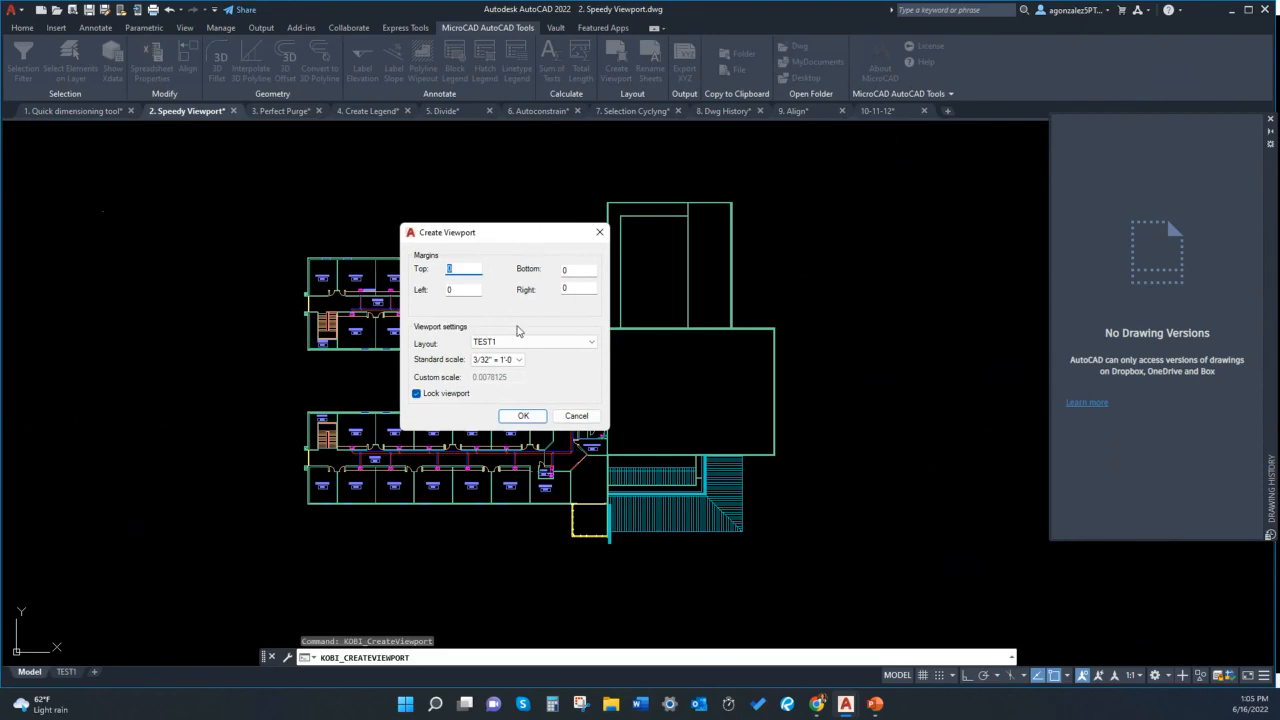
pyautogui.moveTo(492, 236); pyautogui.dragTo(515, 223)
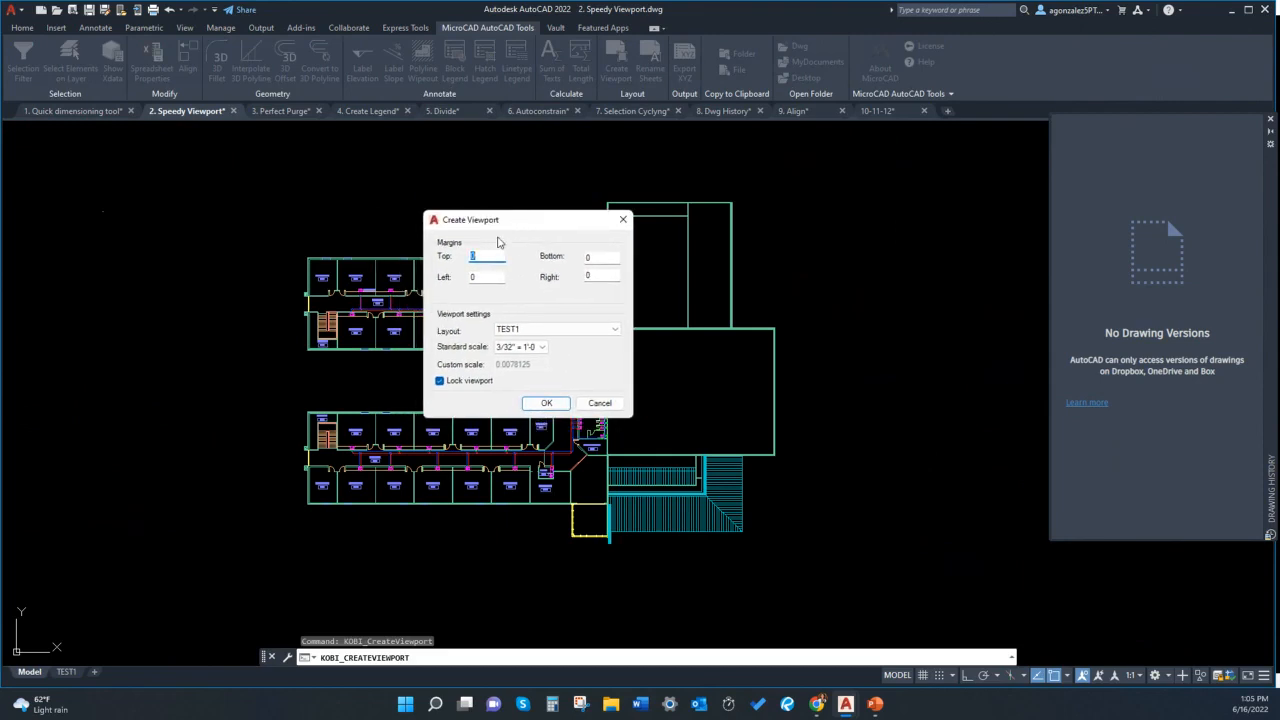
# Accept the viewport settings with layout TEST1, standard scale 3/32" = 1'-0" and the viewport locked
pyautogui.click(517, 338)
pyautogui.click(523, 334)
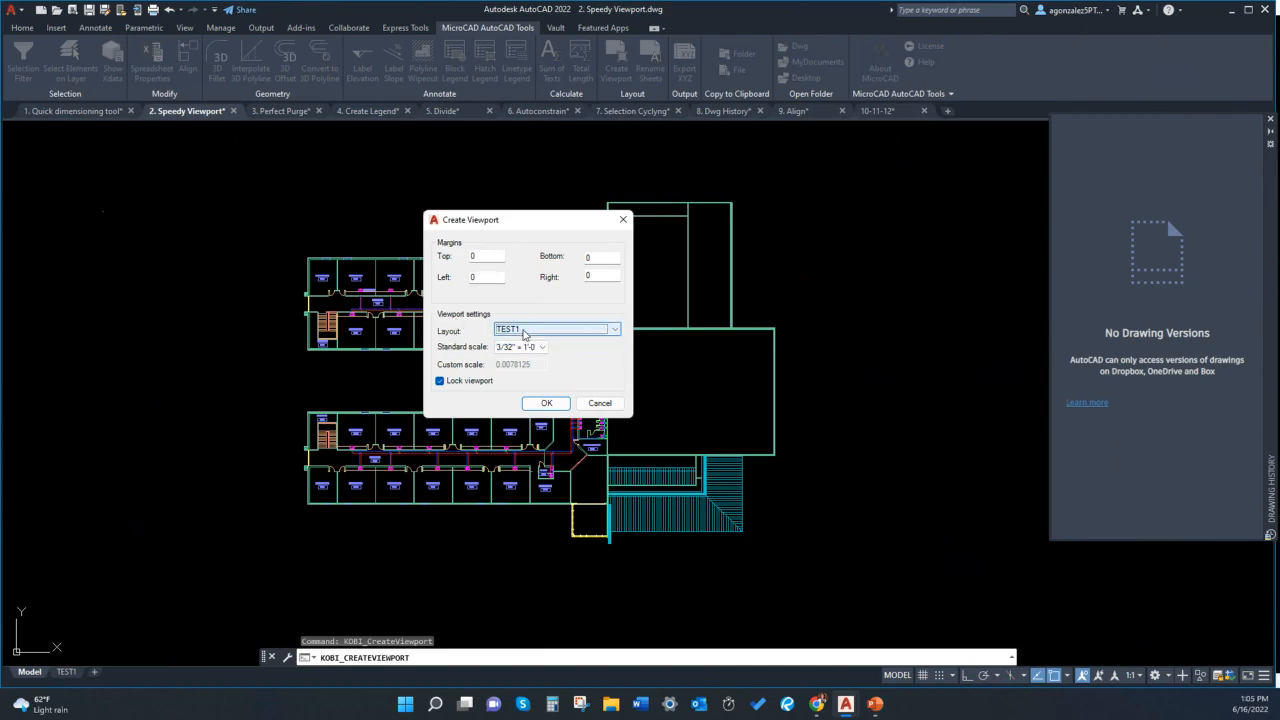
pyautogui.click(510, 347)
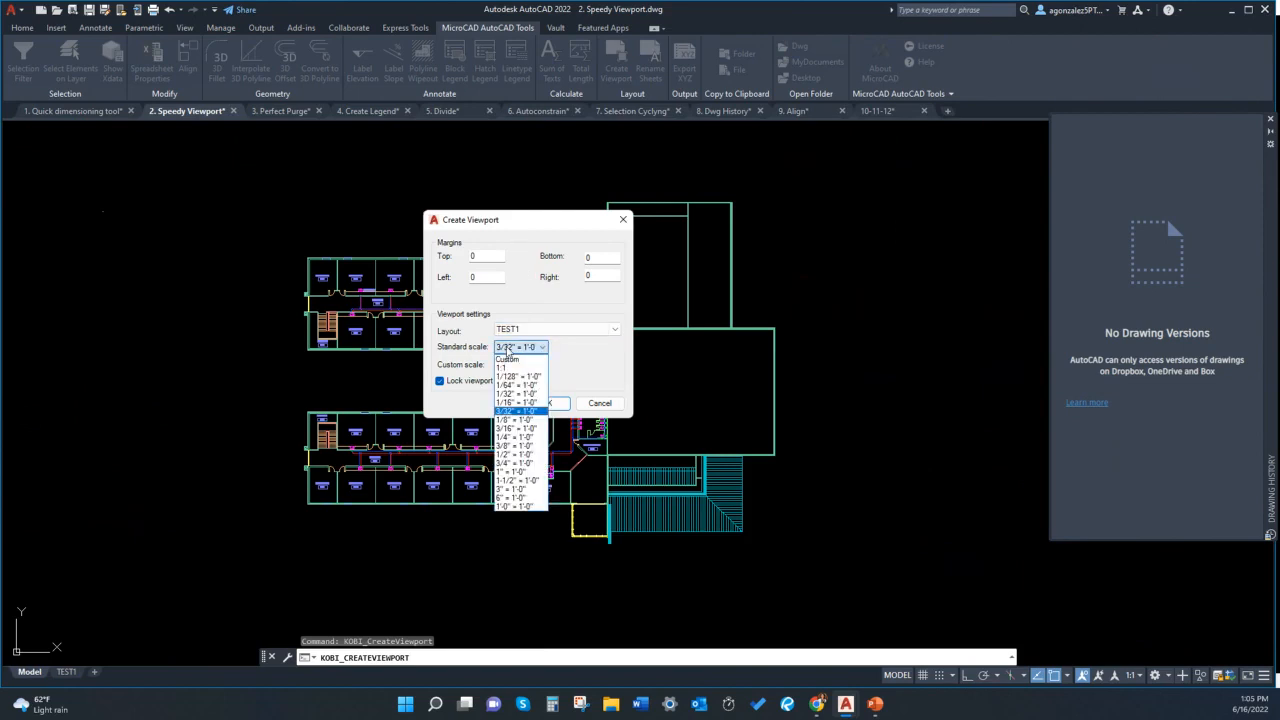
pyautogui.click(508, 348)
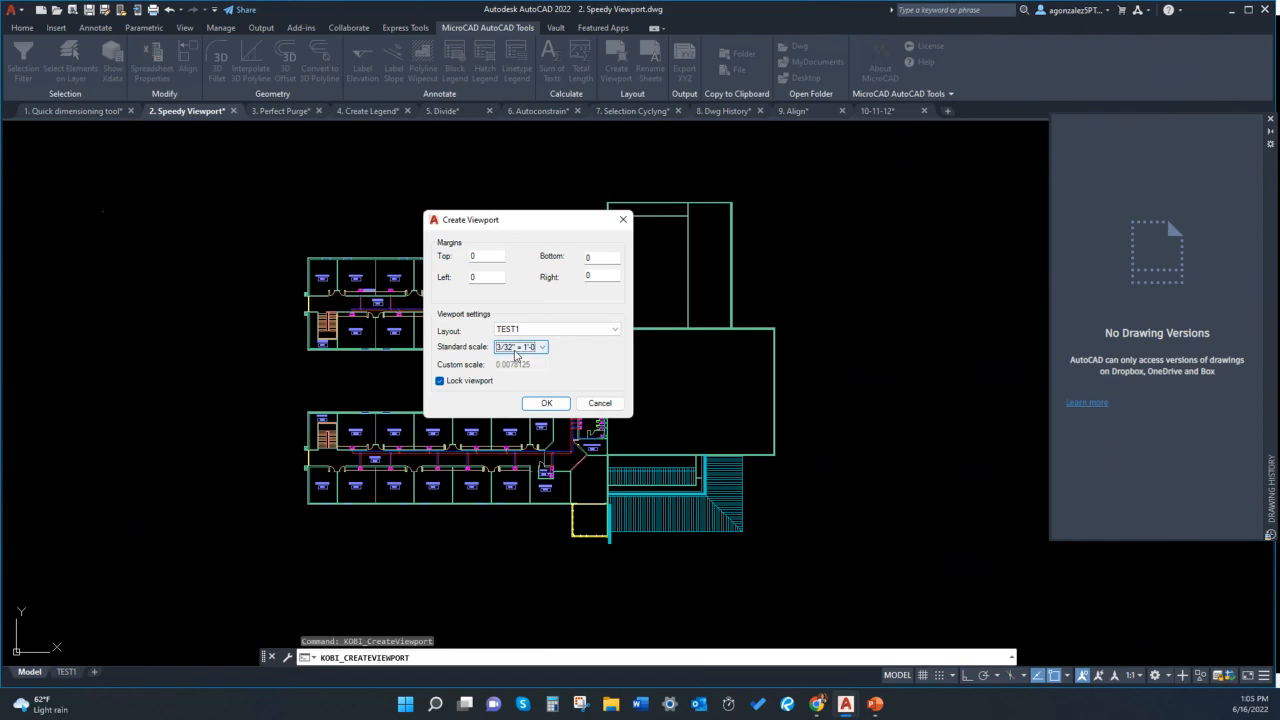
pyautogui.click(439, 382)
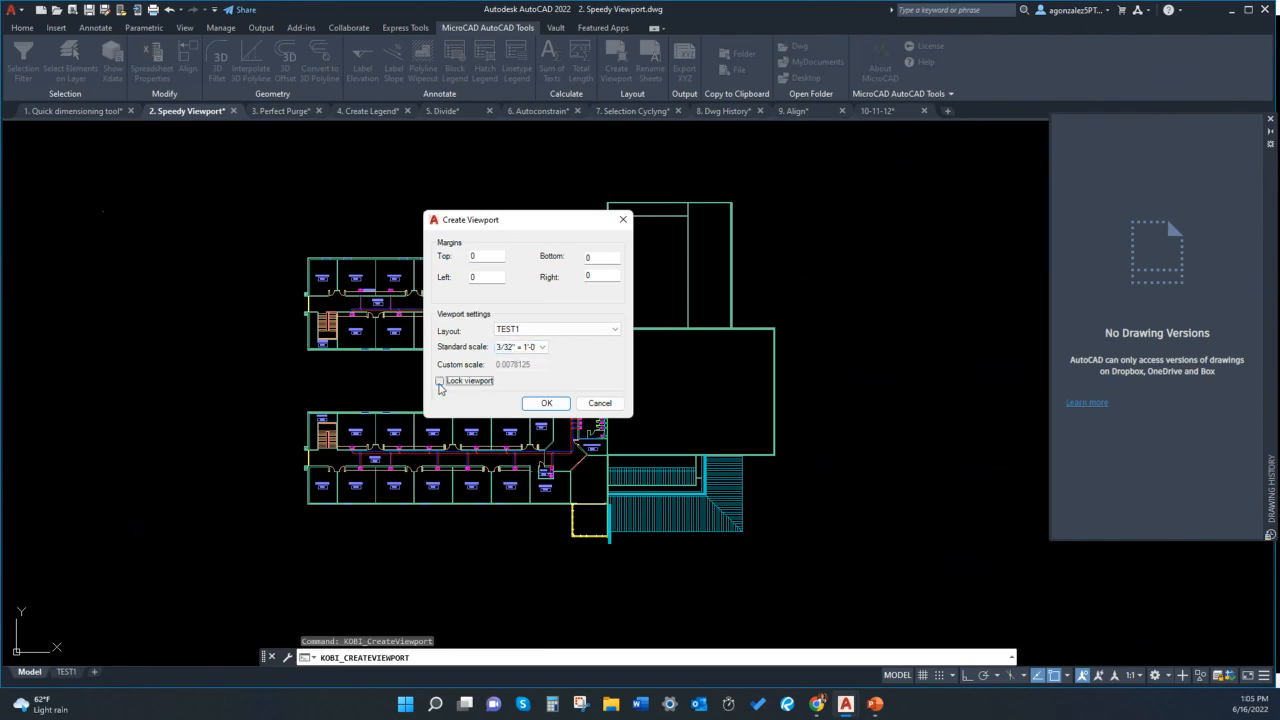
pyautogui.click(439, 382)
pyautogui.click(547, 404)
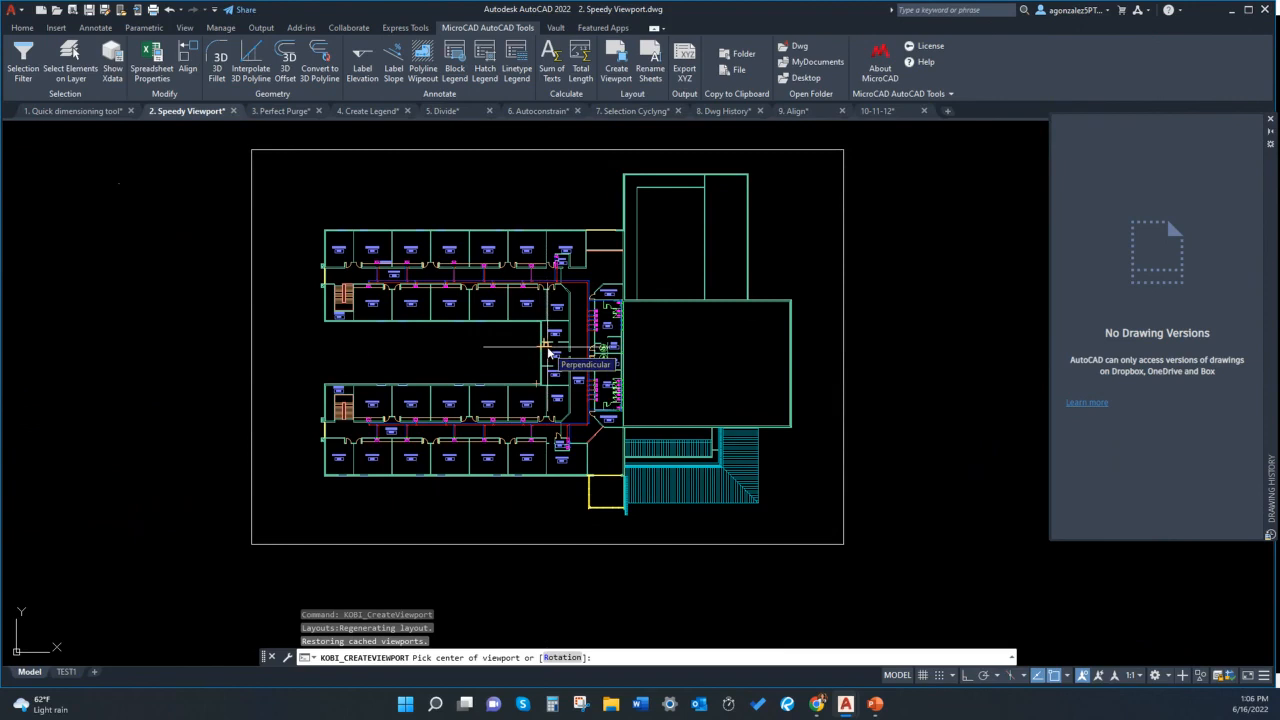
# Center the viewport frame on the floor plan so the whole building is placed on the TEST1 sheet
pyautogui.click(548, 348)
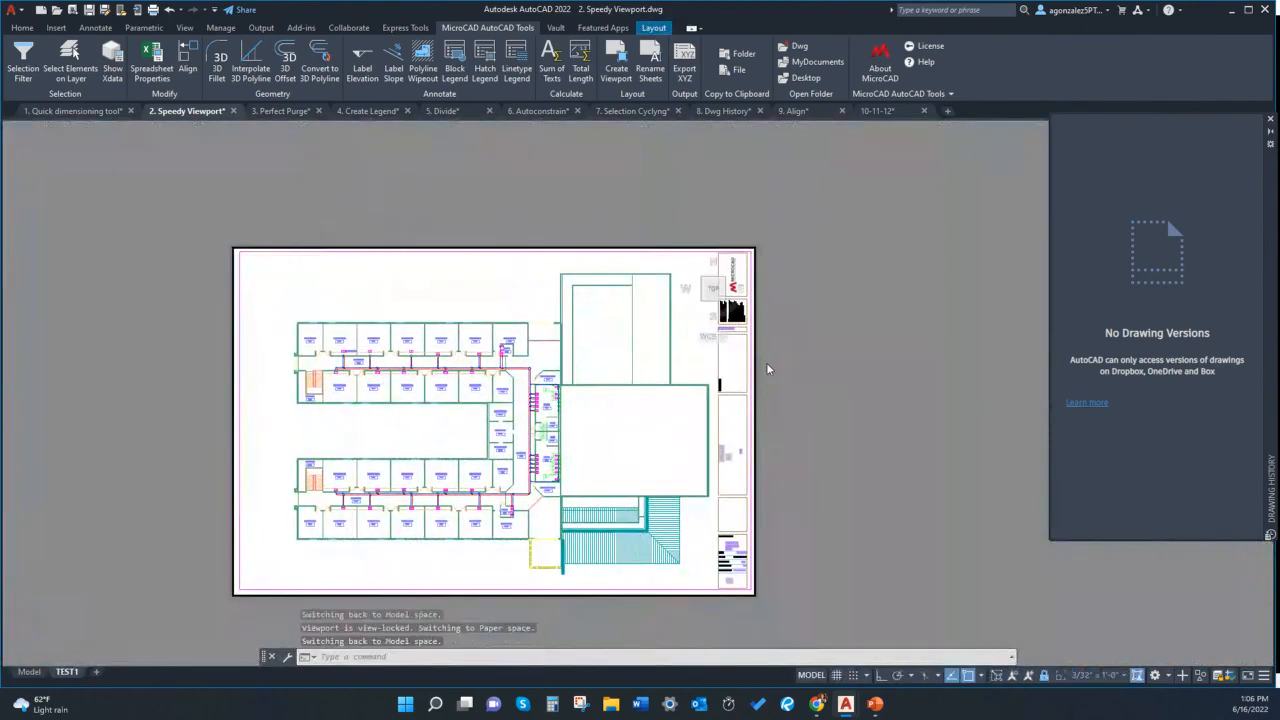
pyautogui.moveTo(767, 363); pyautogui.dragTo(756, 373, button='middle')
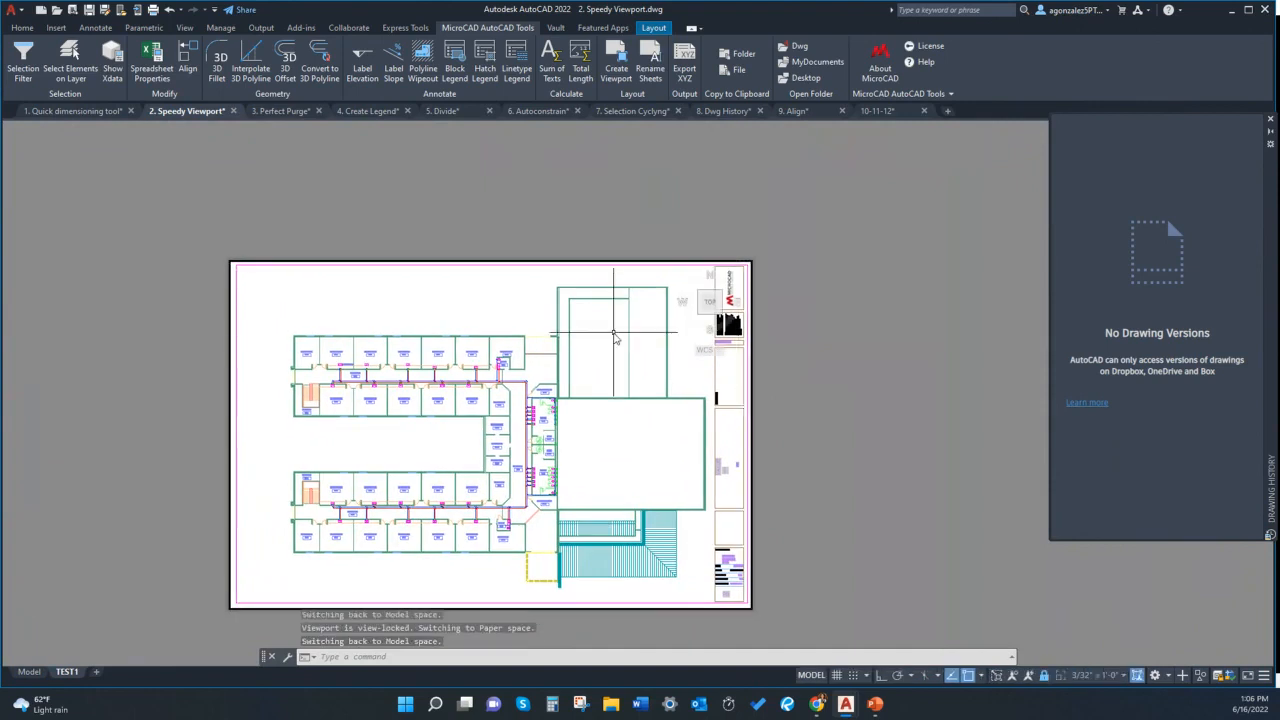
pyautogui.moveTo(562, 381); pyautogui.dragTo(518, 400, button='middle')
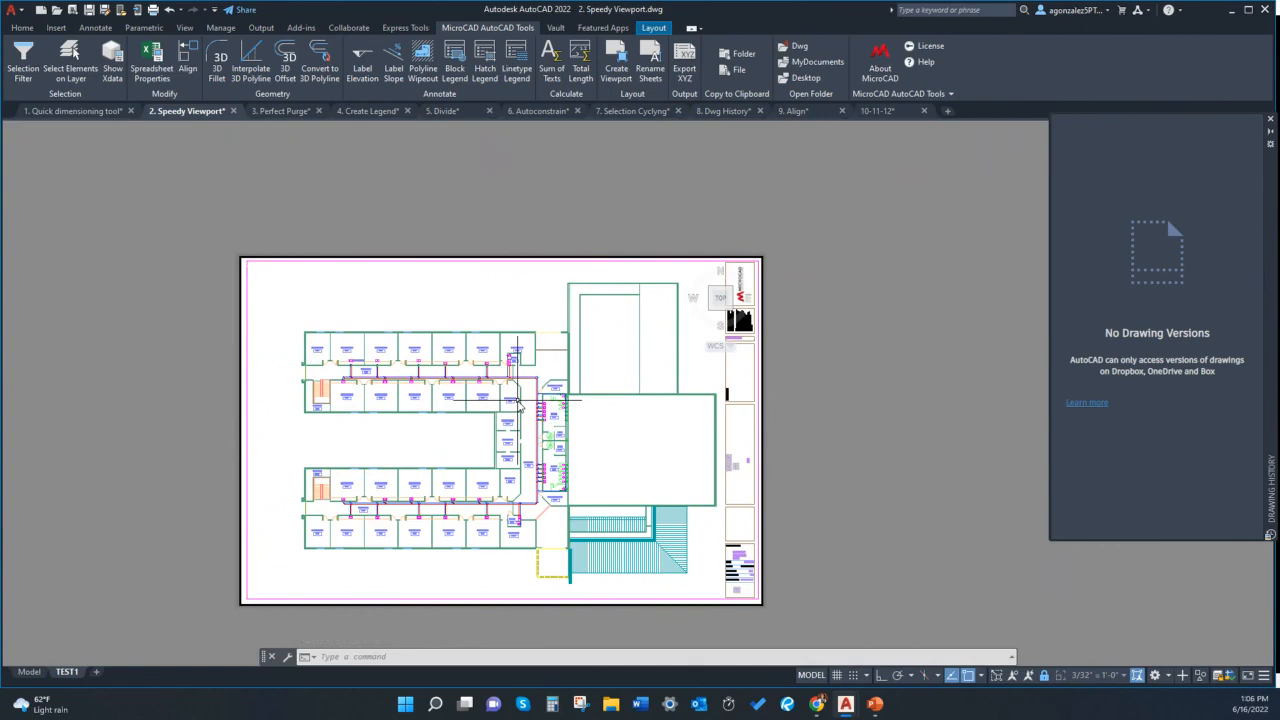
pyautogui.moveTo(400, 183); pyautogui.dragTo(407, 194, button='middle')
pyautogui.press('Escape')
pyautogui.press('Escape')
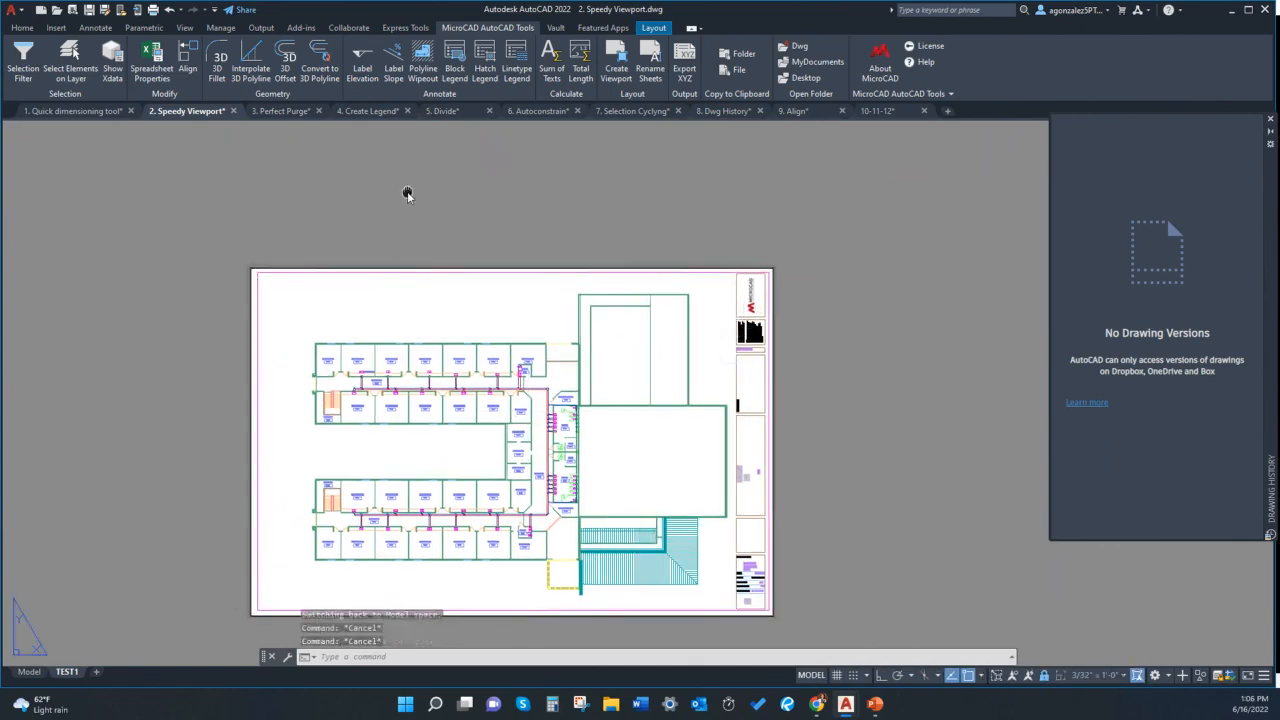
# Switch to the 3. Perfect Purge drawing and open the list of non-purgeable items from its beginning
pyautogui.click(288, 111)
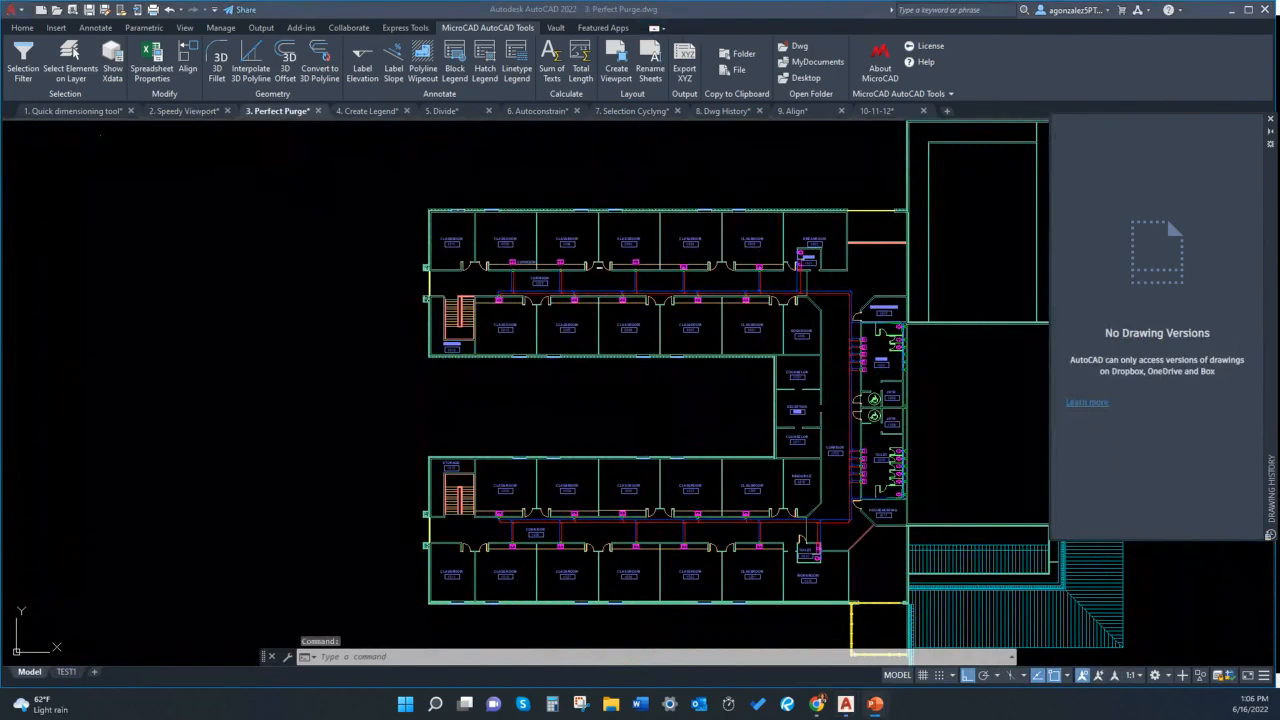
pyautogui.scroll(-2, 210, 370)
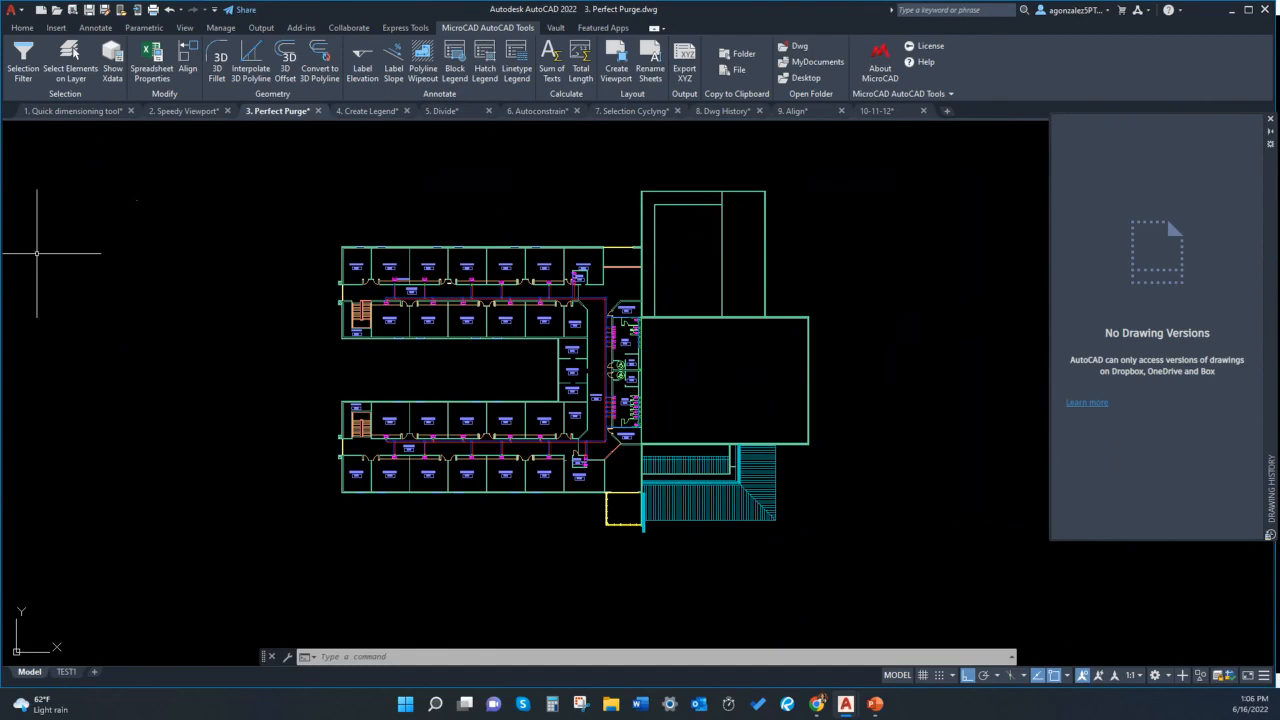
pyautogui.click(222, 28)
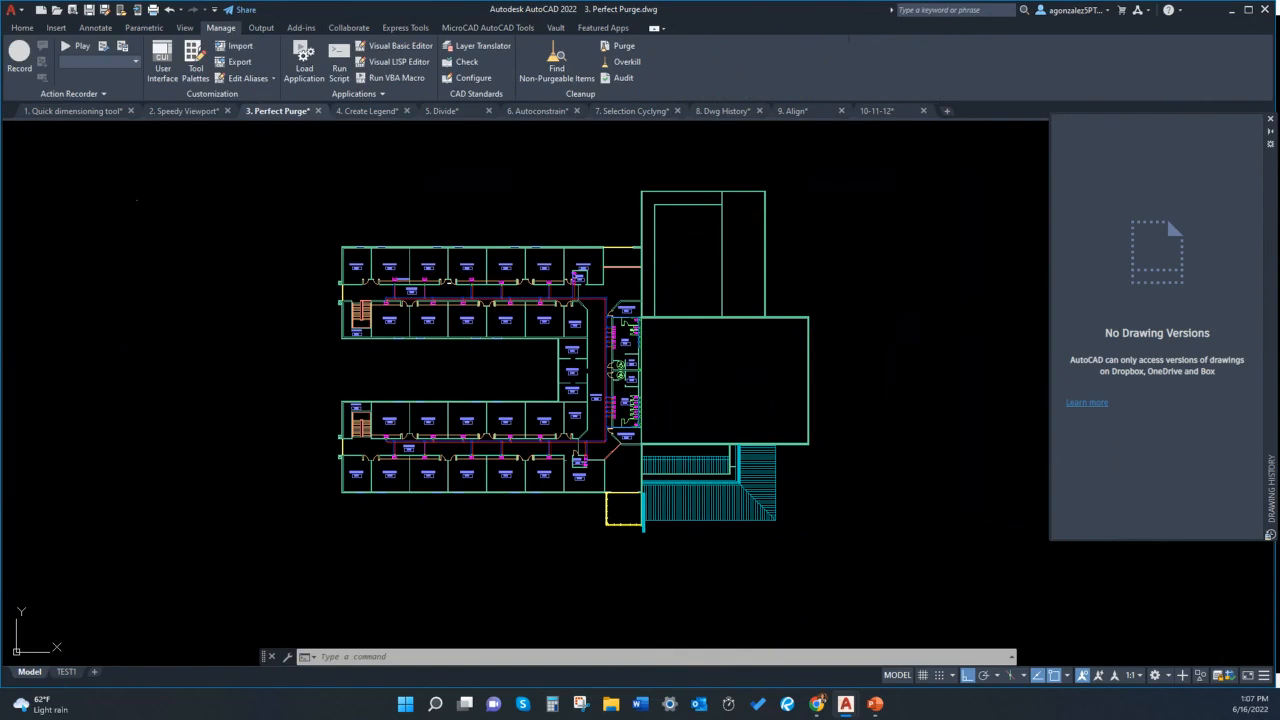
pyautogui.click(563, 73)
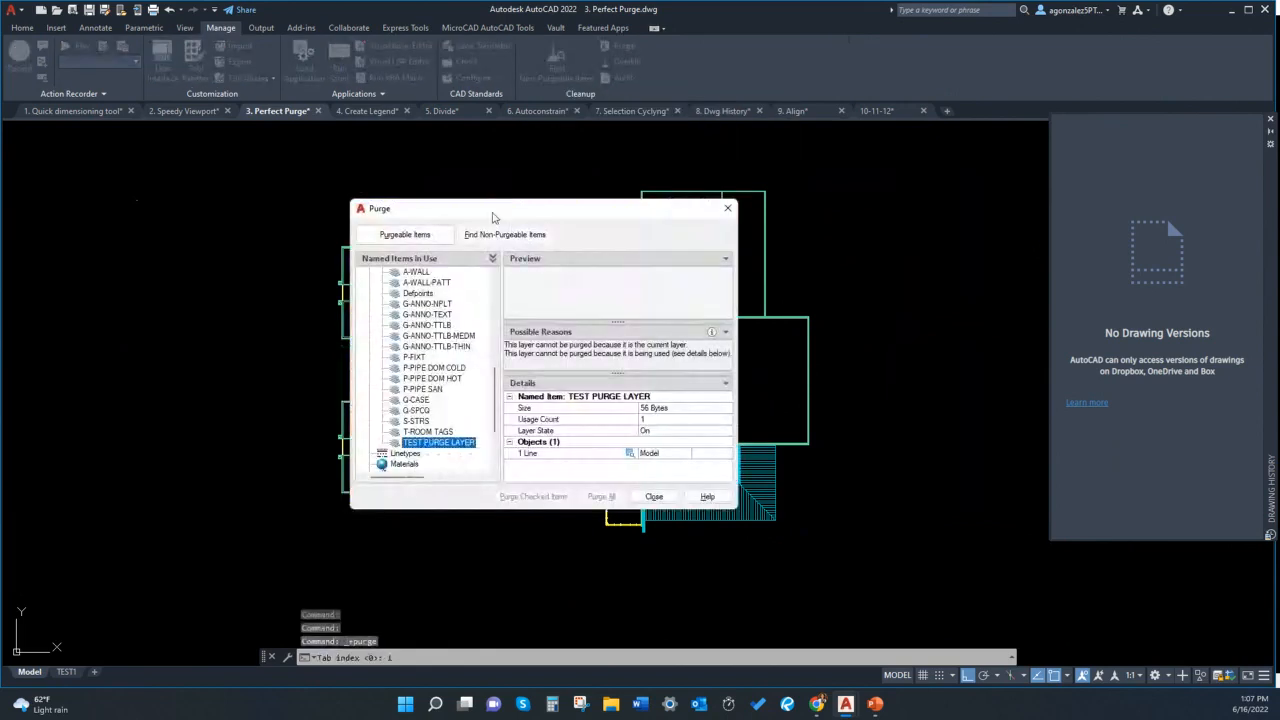
pyautogui.moveTo(492, 218); pyautogui.dragTo(523, 226)
pyautogui.scroll(10, 527, 397)
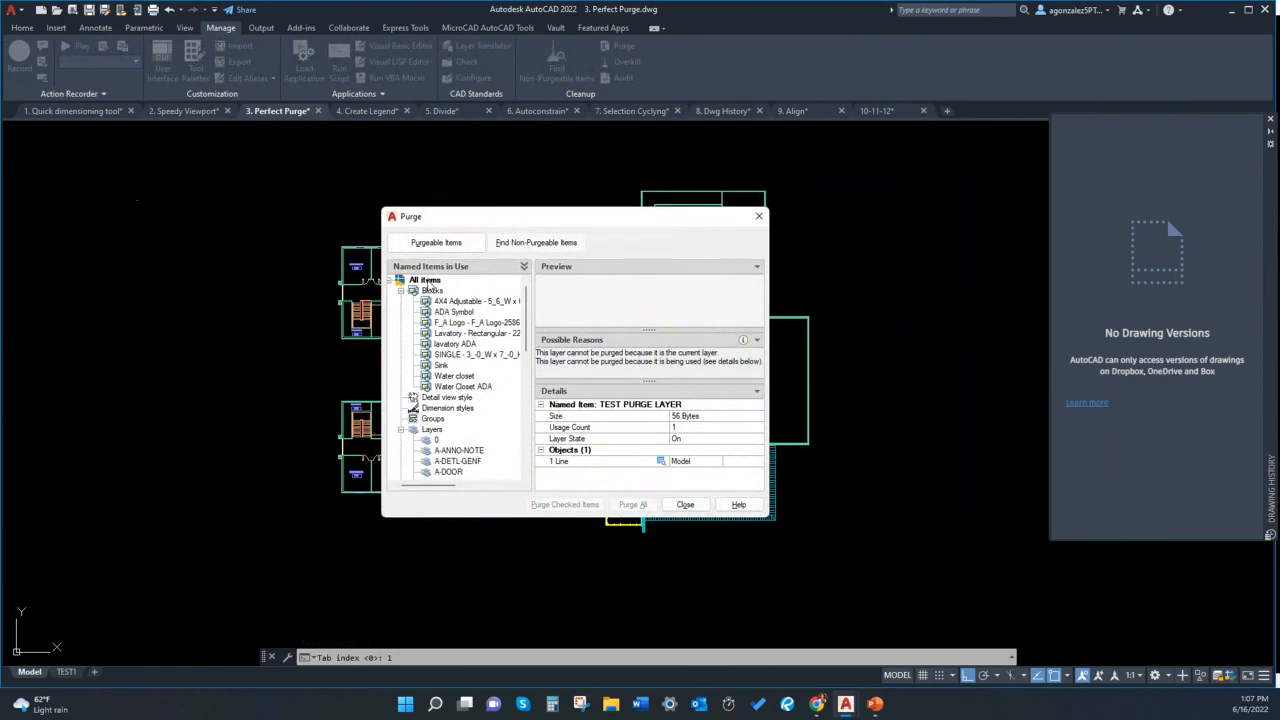
# Examine why the in-use blocks, such as the logo, single door and water closet, cannot be purged, and check the purgeable items list
pyautogui.click(432, 289)
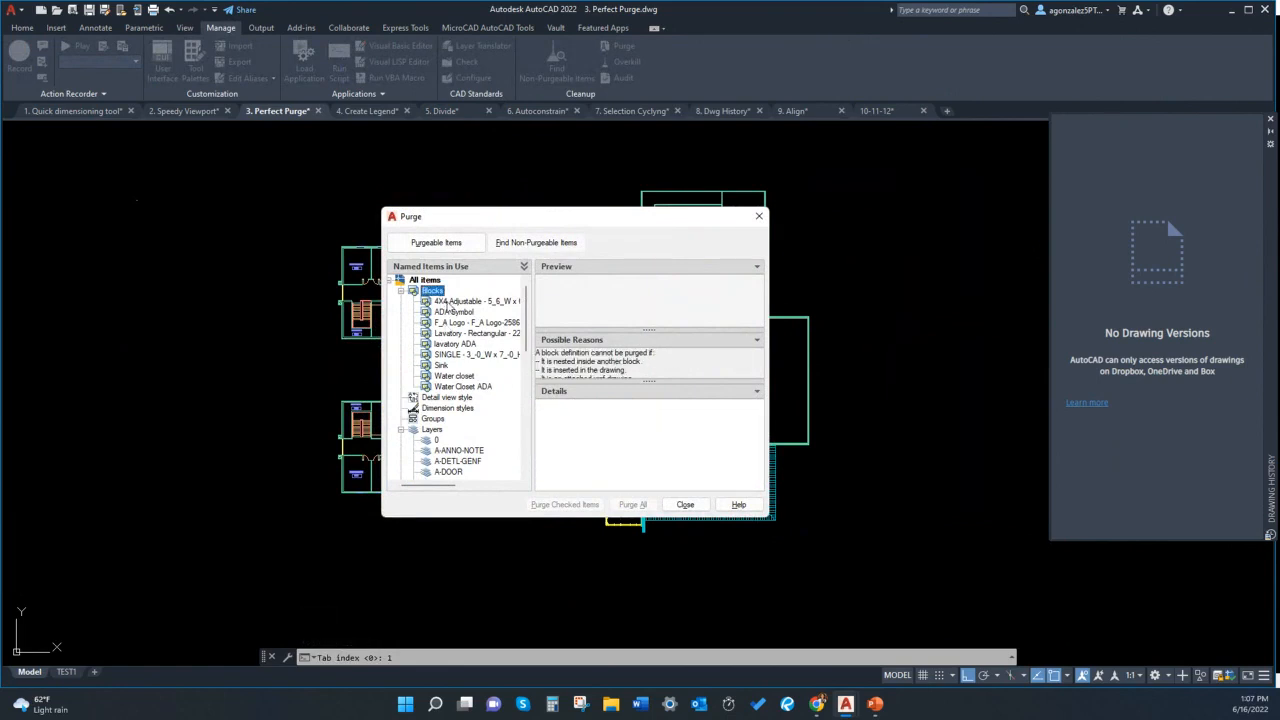
pyautogui.click(449, 302)
pyautogui.click(449, 312)
pyautogui.click(447, 322)
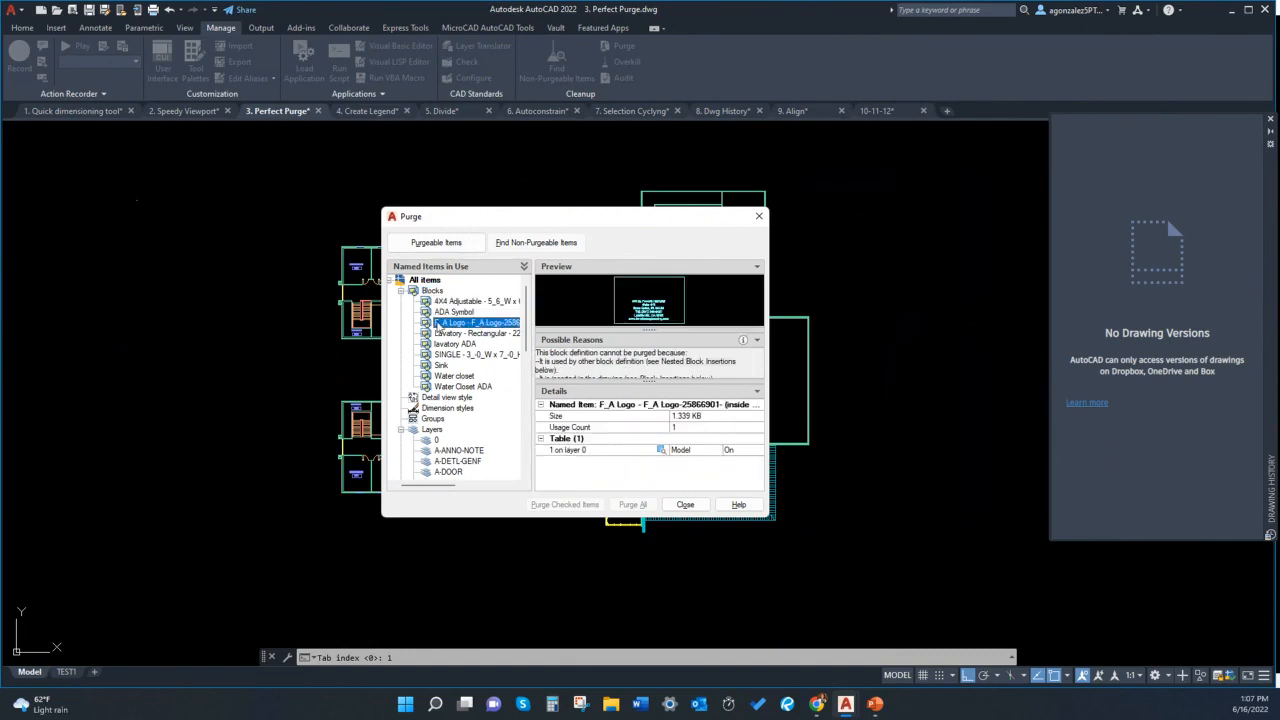
pyautogui.click(445, 334)
pyautogui.click(445, 355)
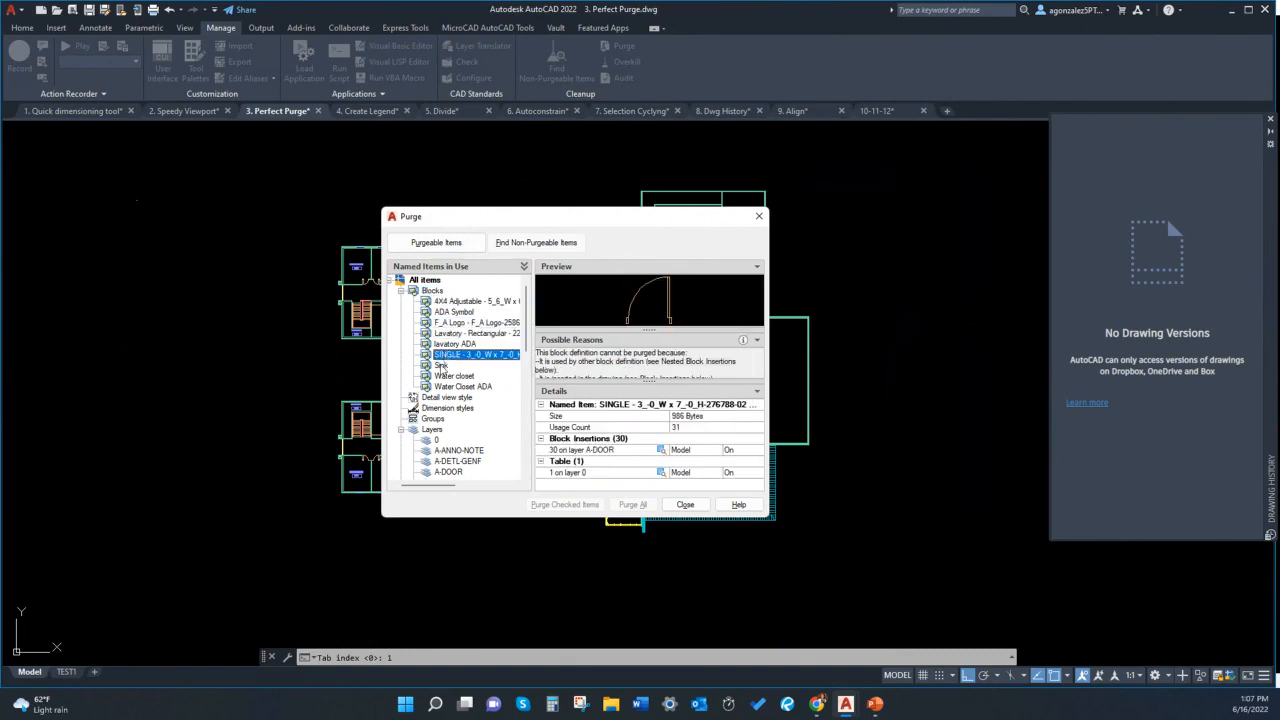
pyautogui.click(436, 377)
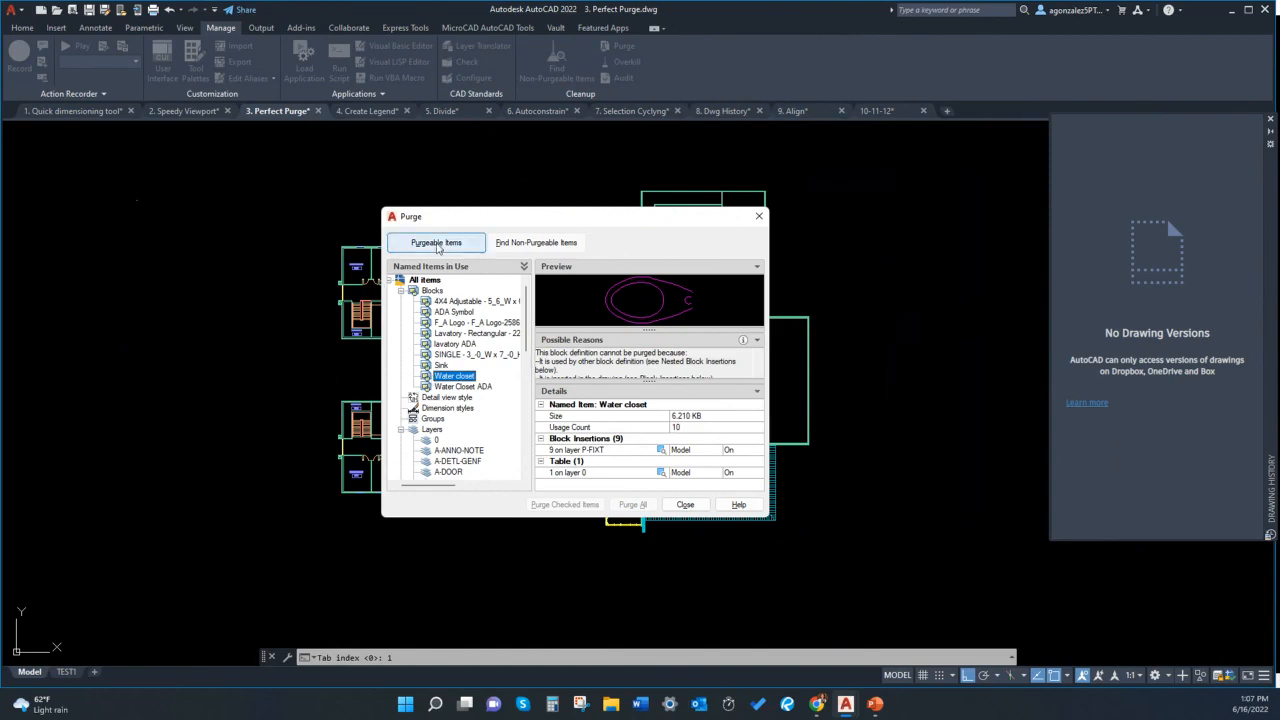
pyautogui.click(436, 242)
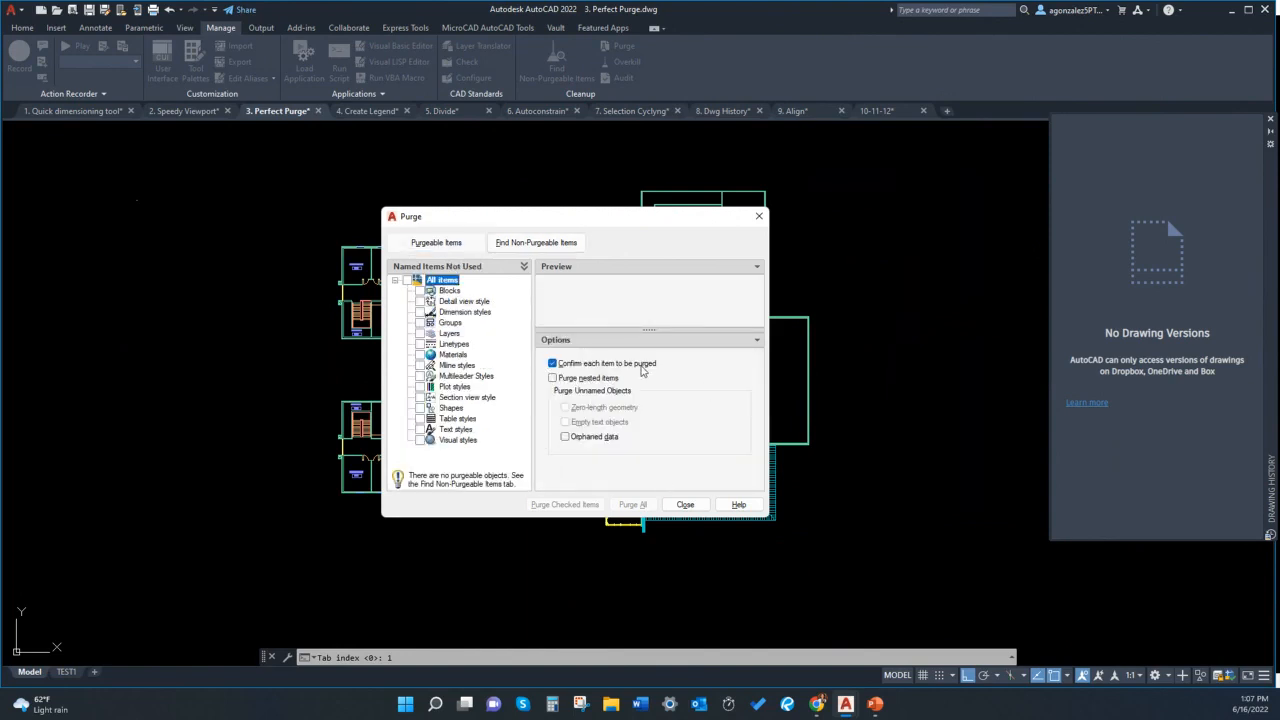
pyautogui.click(505, 247)
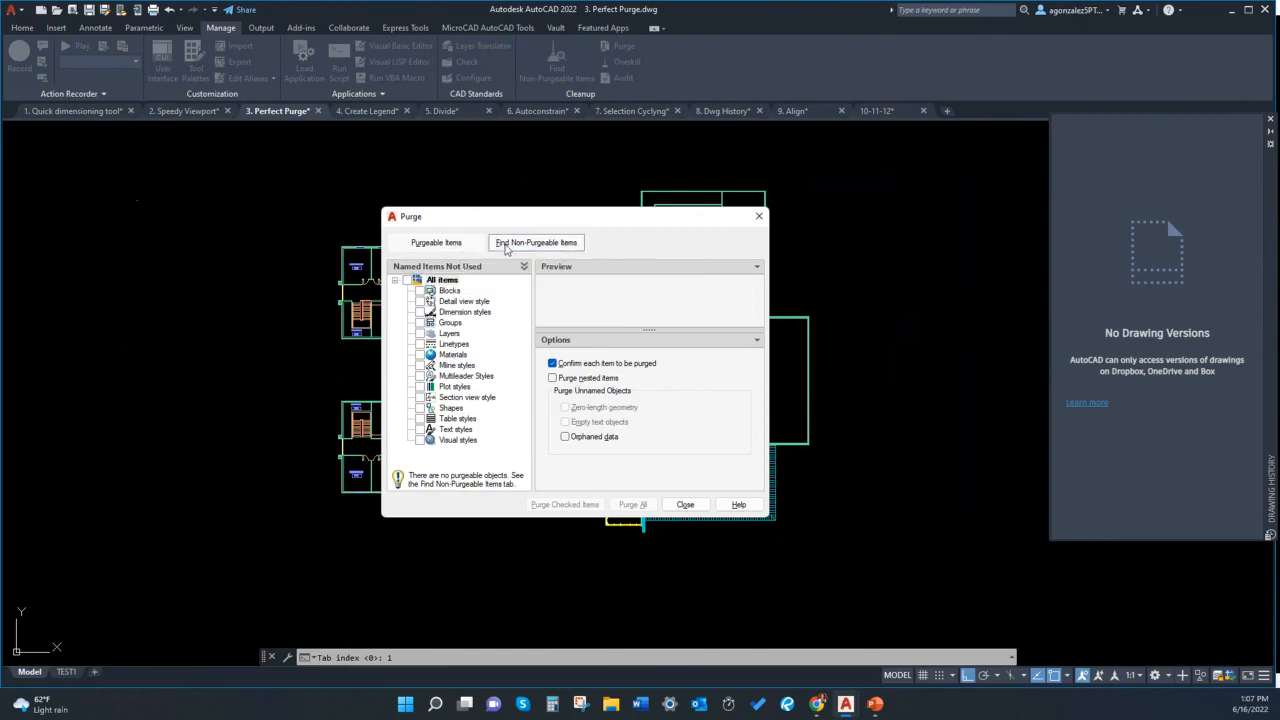
# Examine why TEST PURGE LAYER cannot be purged and locate the line that uses it in the model
pyautogui.scroll(-5, 465, 380)
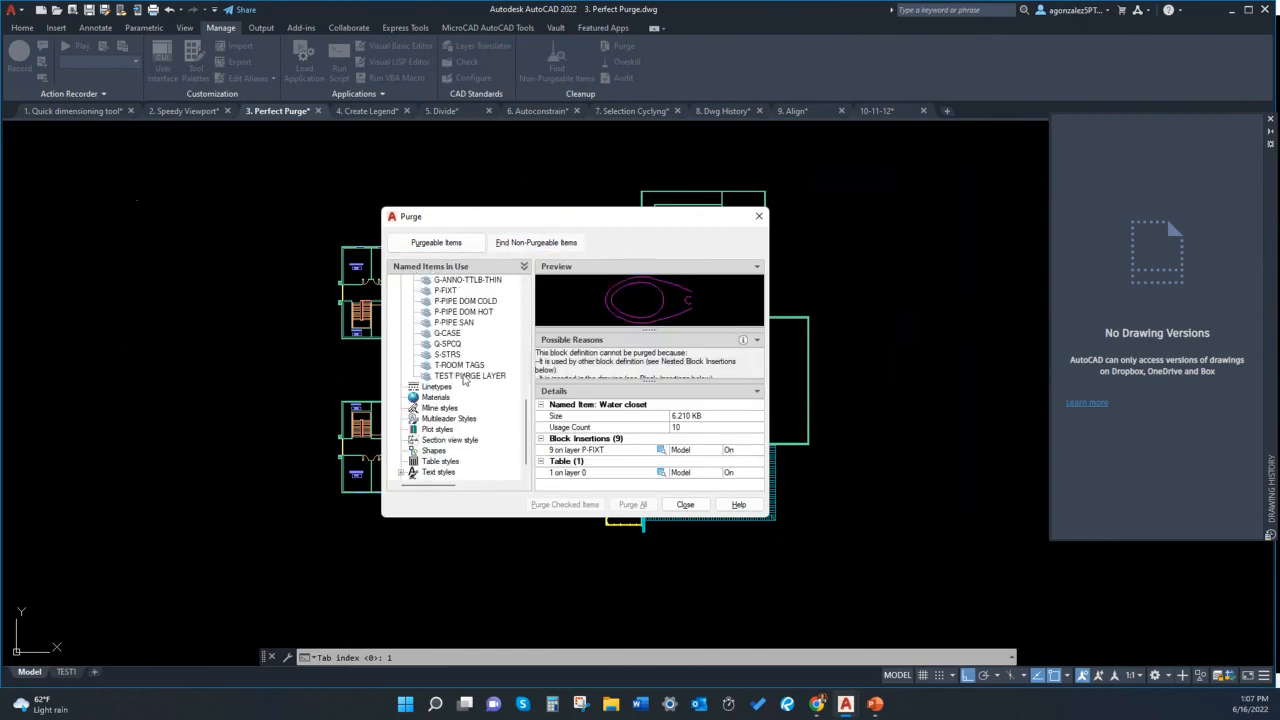
pyautogui.click(457, 409)
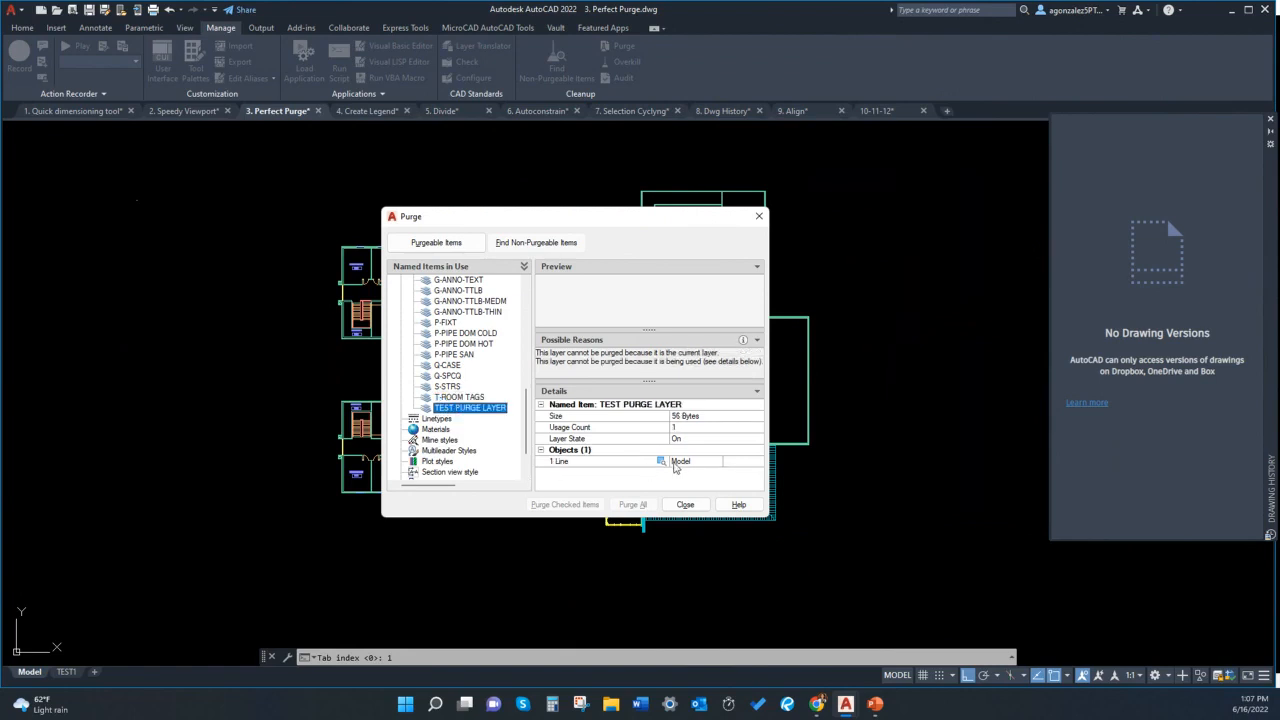
pyautogui.click(541, 451)
pyautogui.click(541, 451)
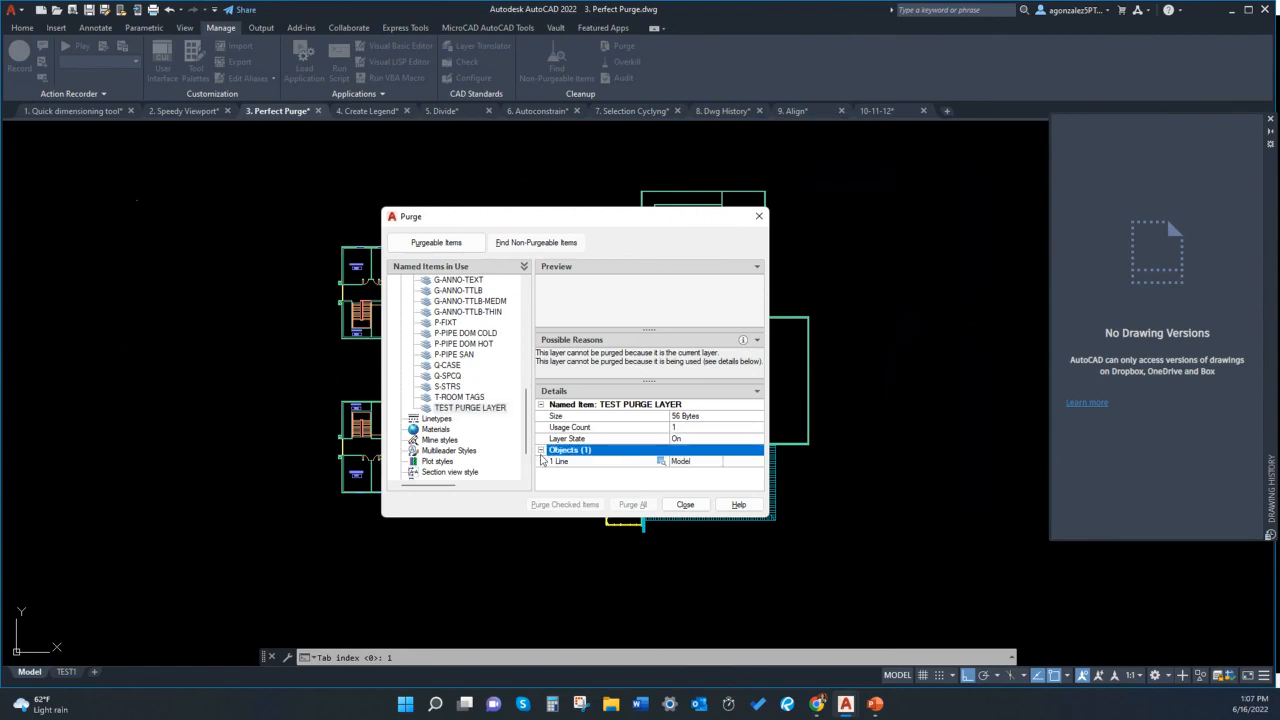
pyautogui.click(666, 465)
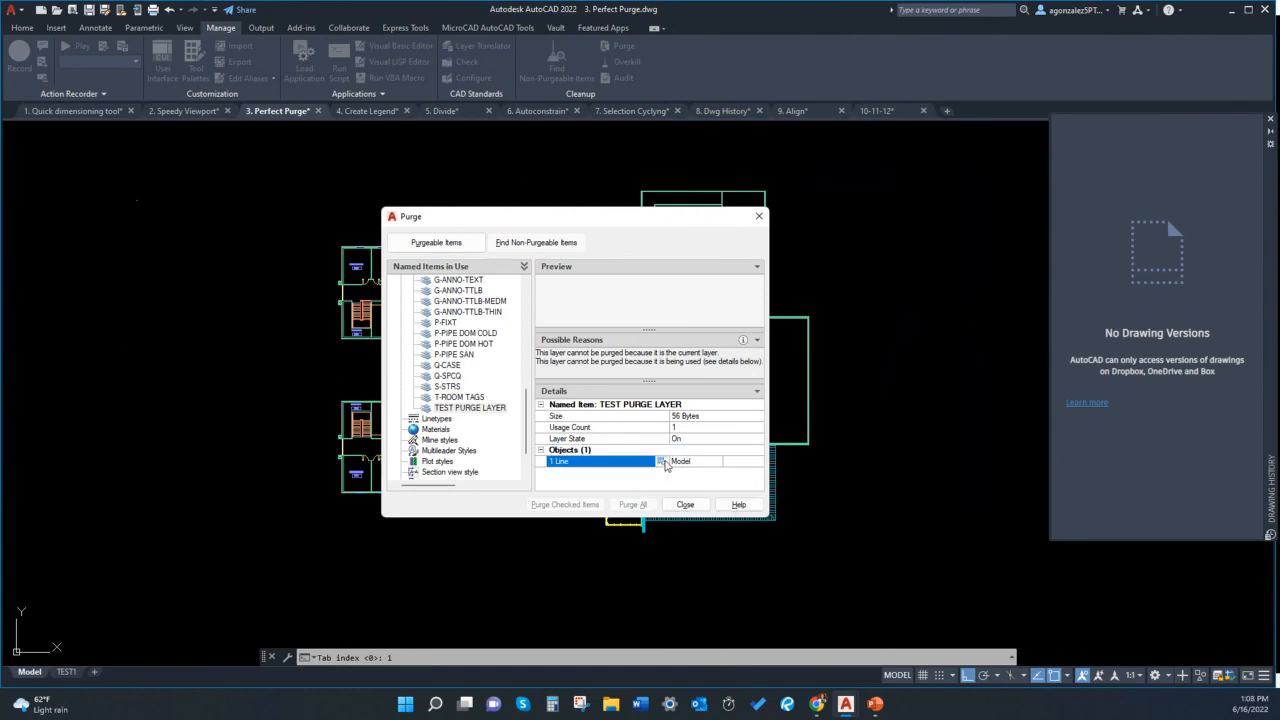
pyautogui.click(664, 463)
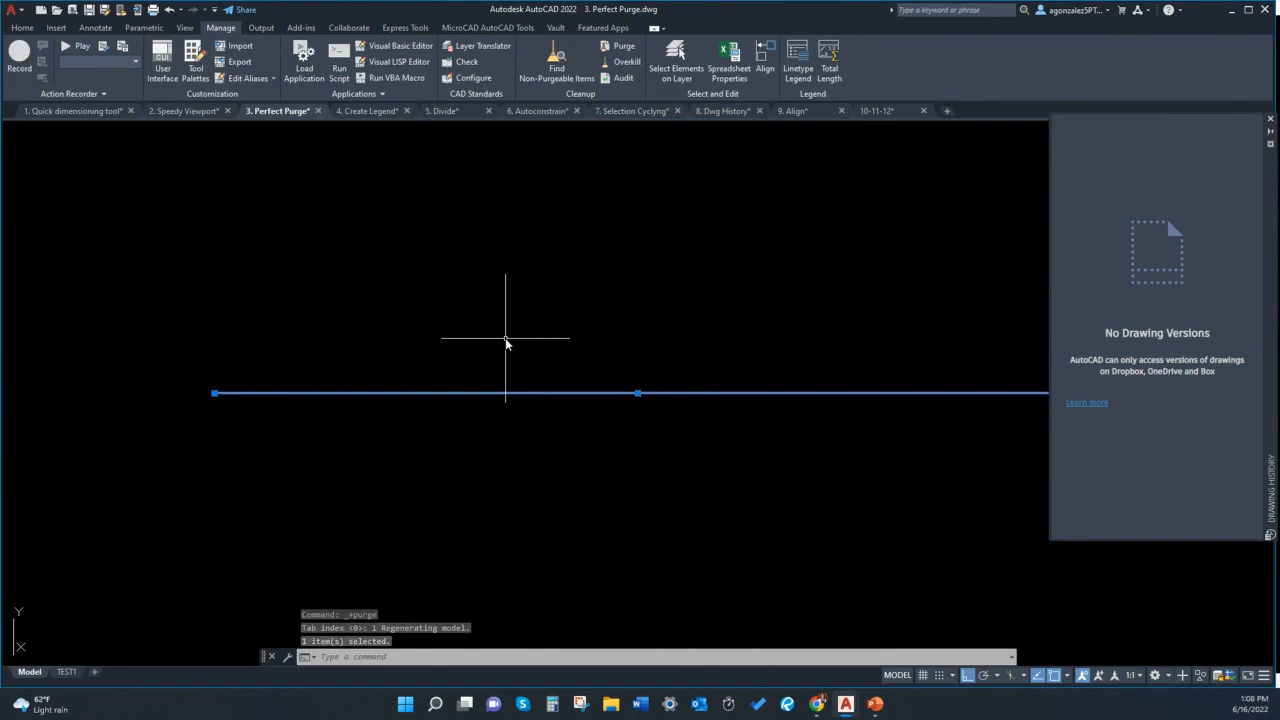
# Examine where the stray line lies in relation to the whole school floor plan
pyautogui.scroll(-2, 505, 342)
pyautogui.scroll(-3, 505, 343)
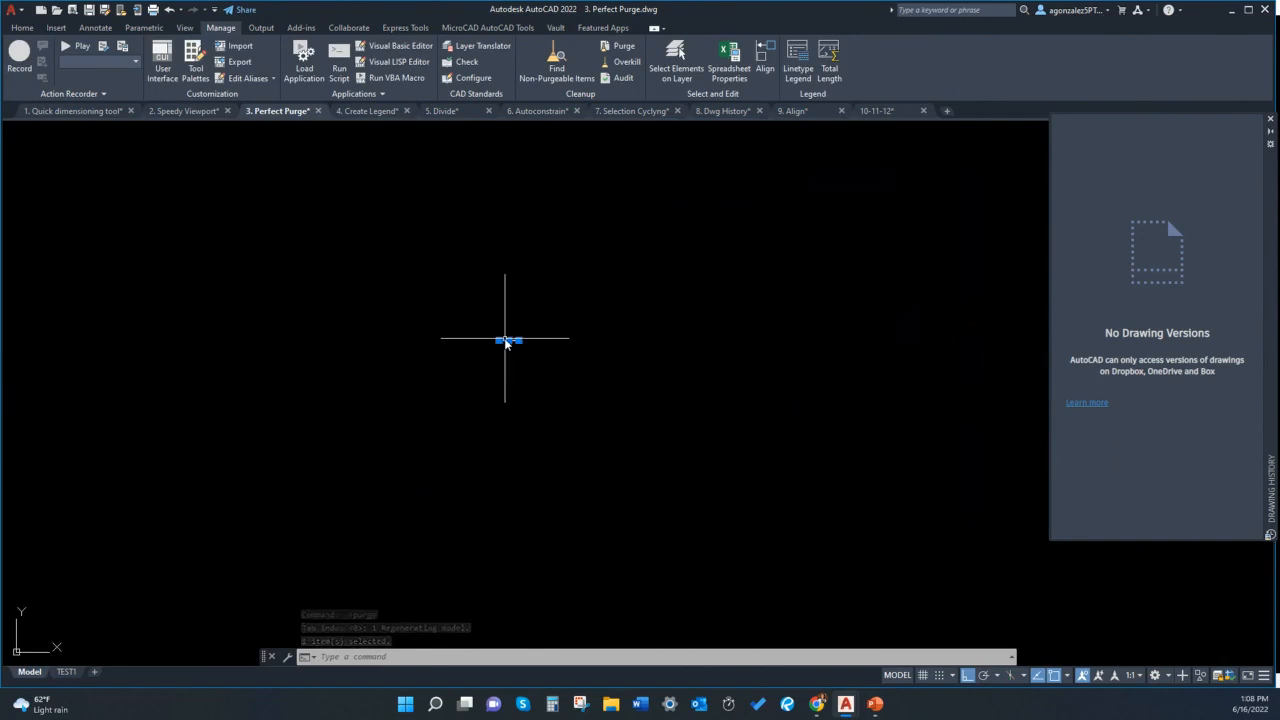
pyautogui.moveTo(505, 339)
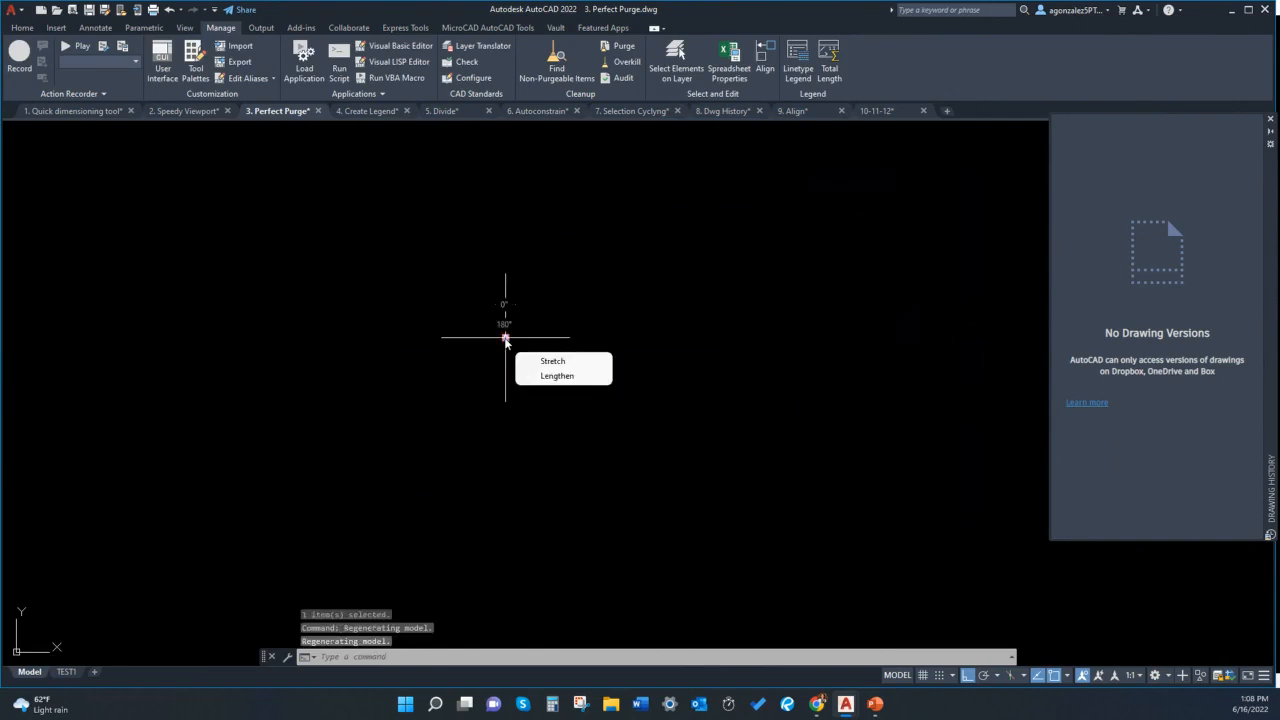
pyautogui.middleClick(643, 251)
pyautogui.middleClick(643, 253)
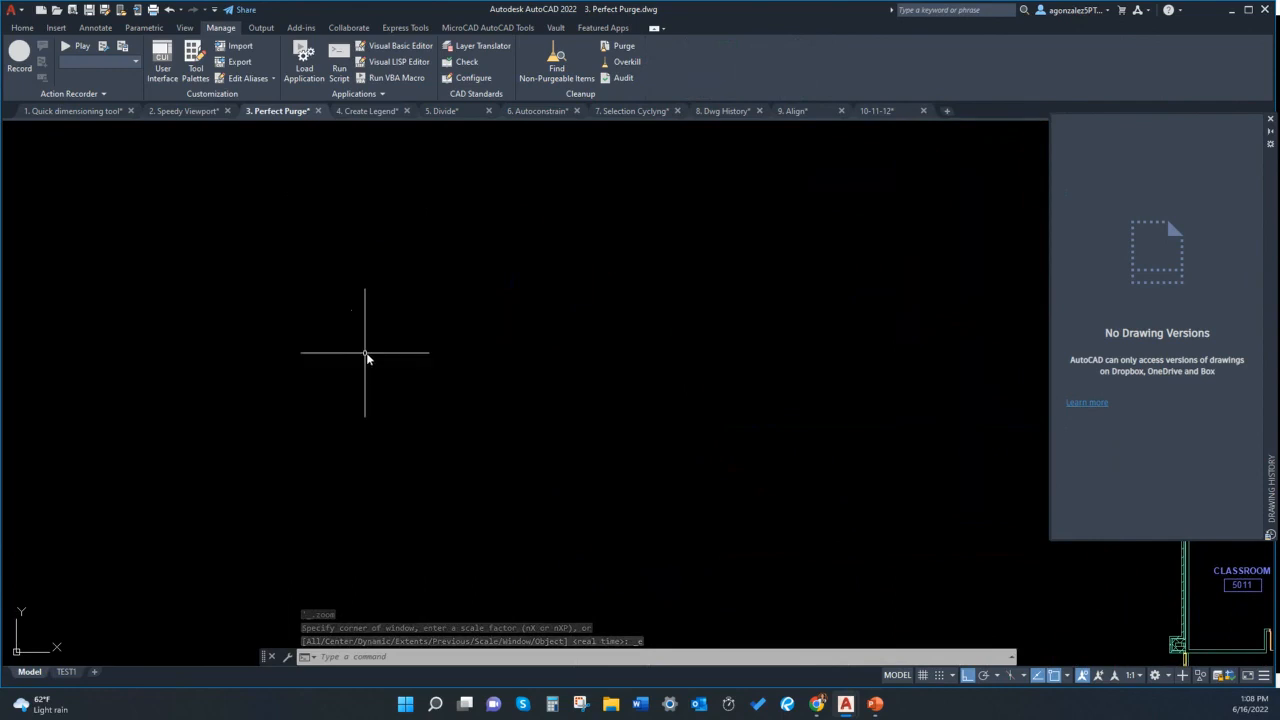
pyautogui.scroll(-3, 367, 352)
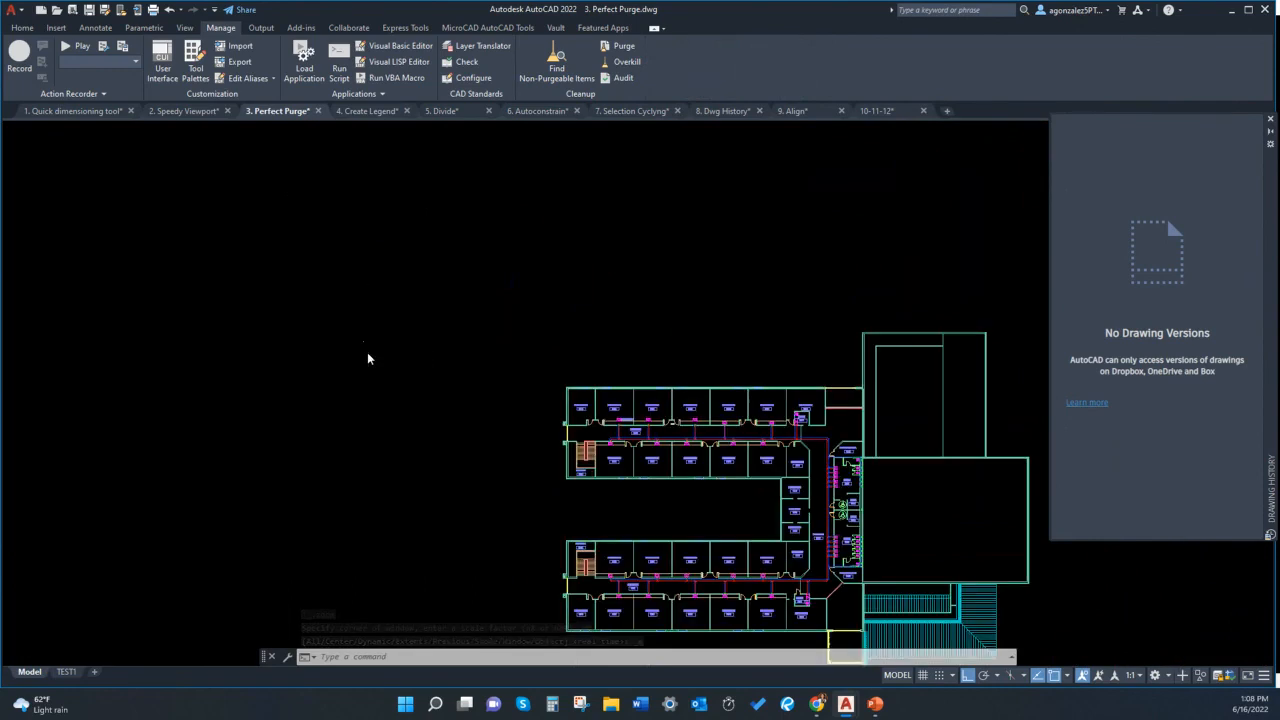
pyautogui.middleClick(367, 352)
pyautogui.middleClick(367, 352)
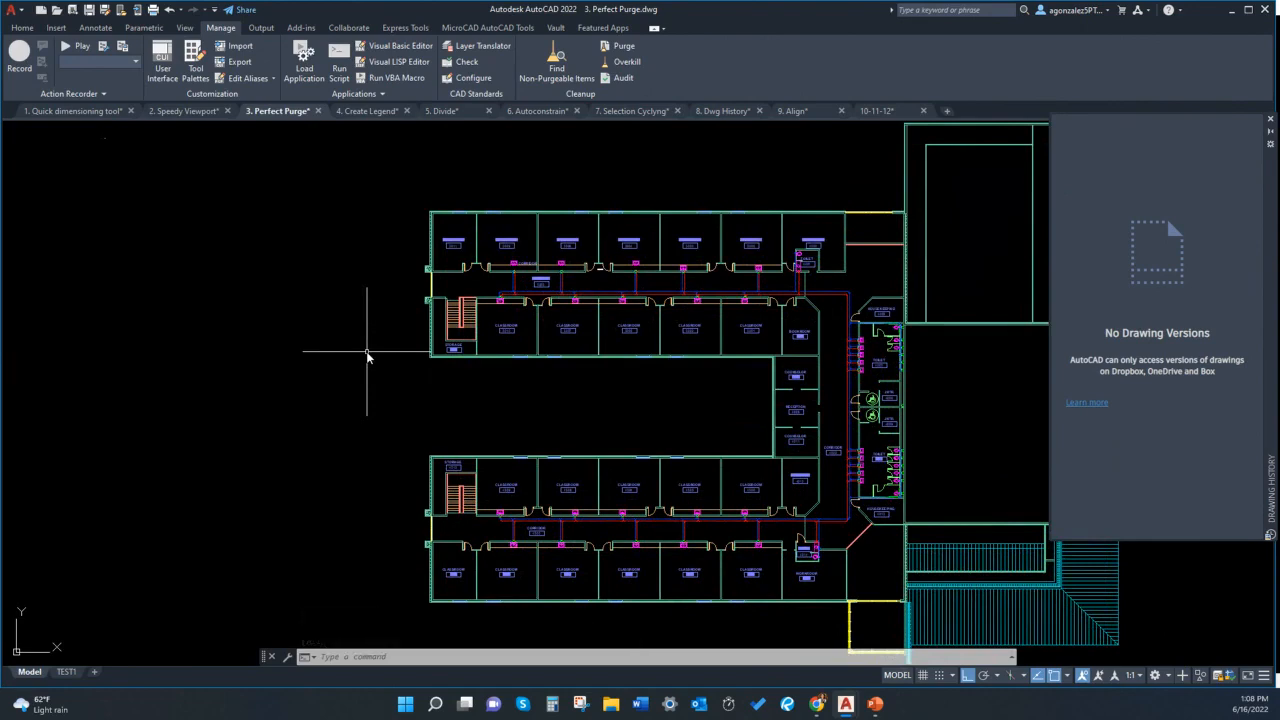
pyautogui.scroll(-4, 341, 350)
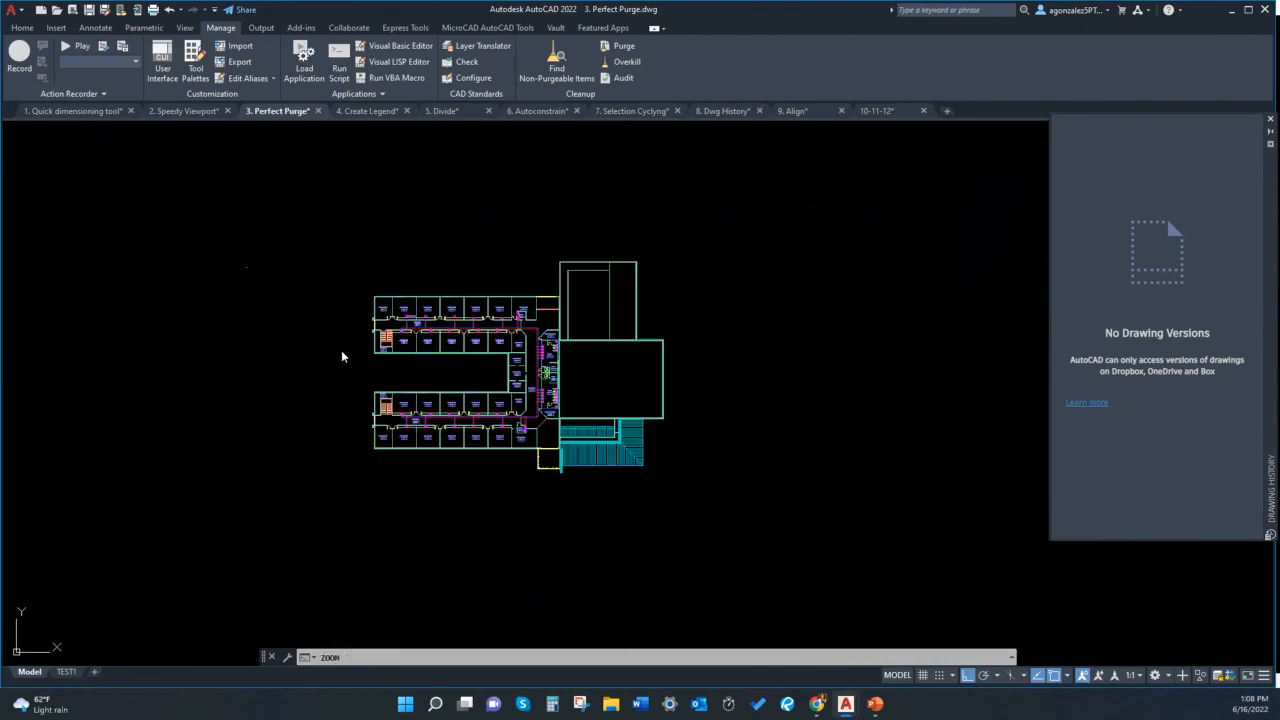
pyautogui.scroll(2, 347, 350)
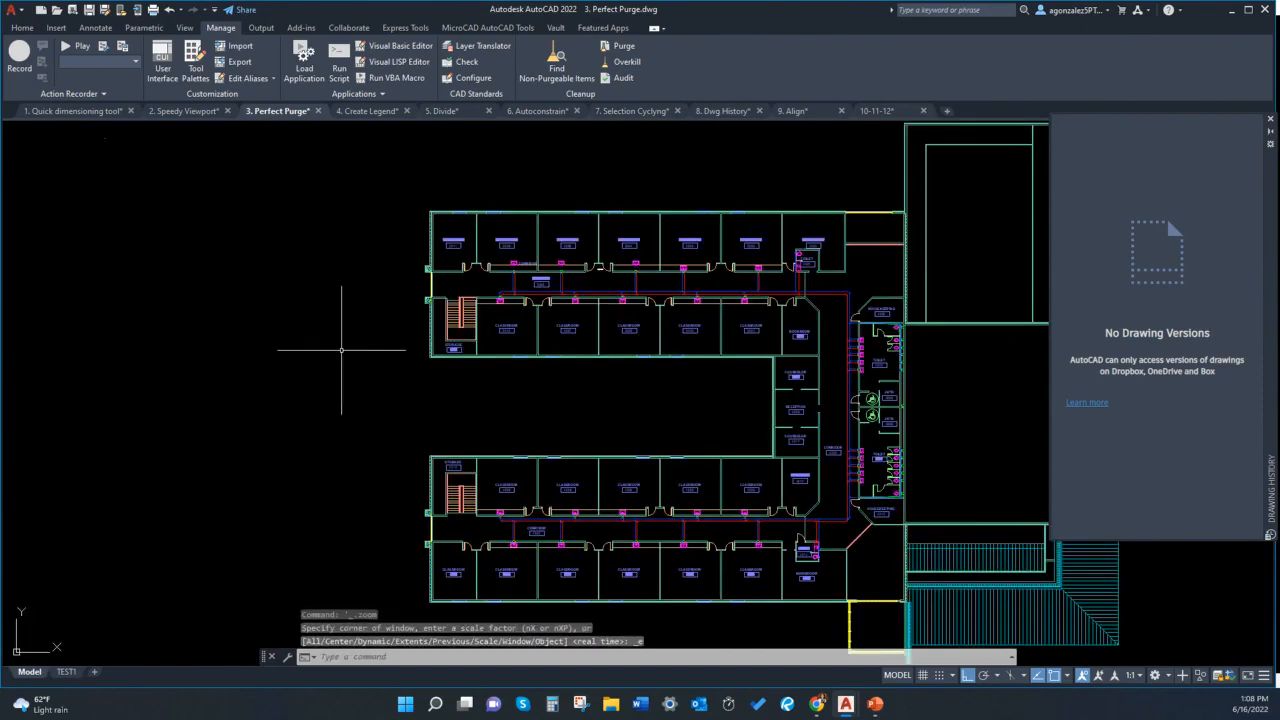
# Switch to the 4. Create Legend drawing and inspect its door, accessibility, plumbing and room tag symbols
pyautogui.hotkey('alt', 'Tab')
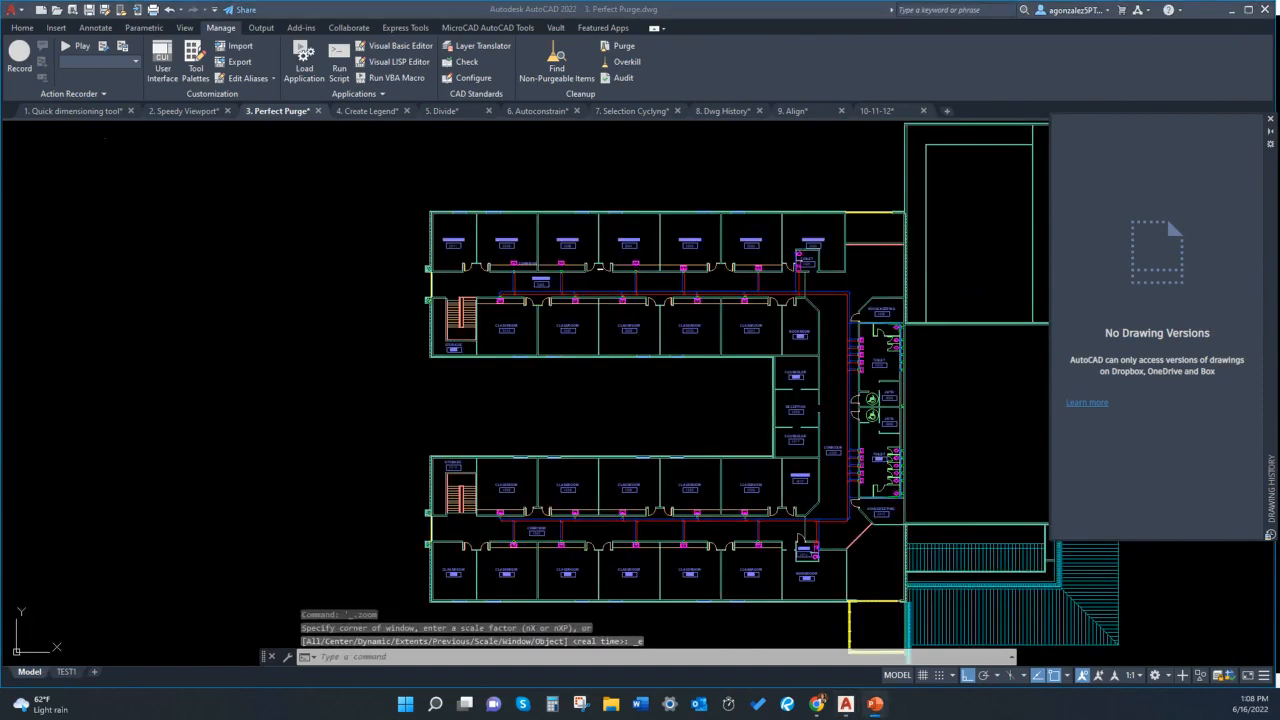
pyautogui.click(358, 113)
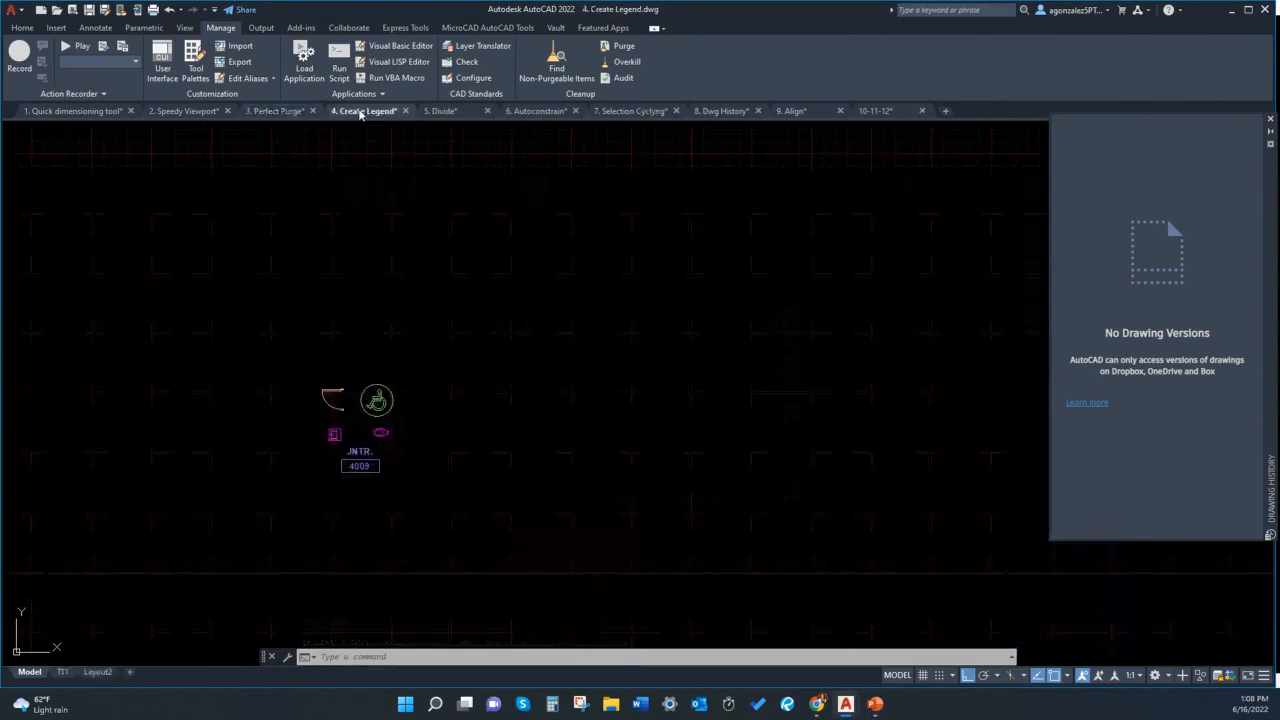
pyautogui.middleClick(443, 227)
pyautogui.middleClick(443, 227)
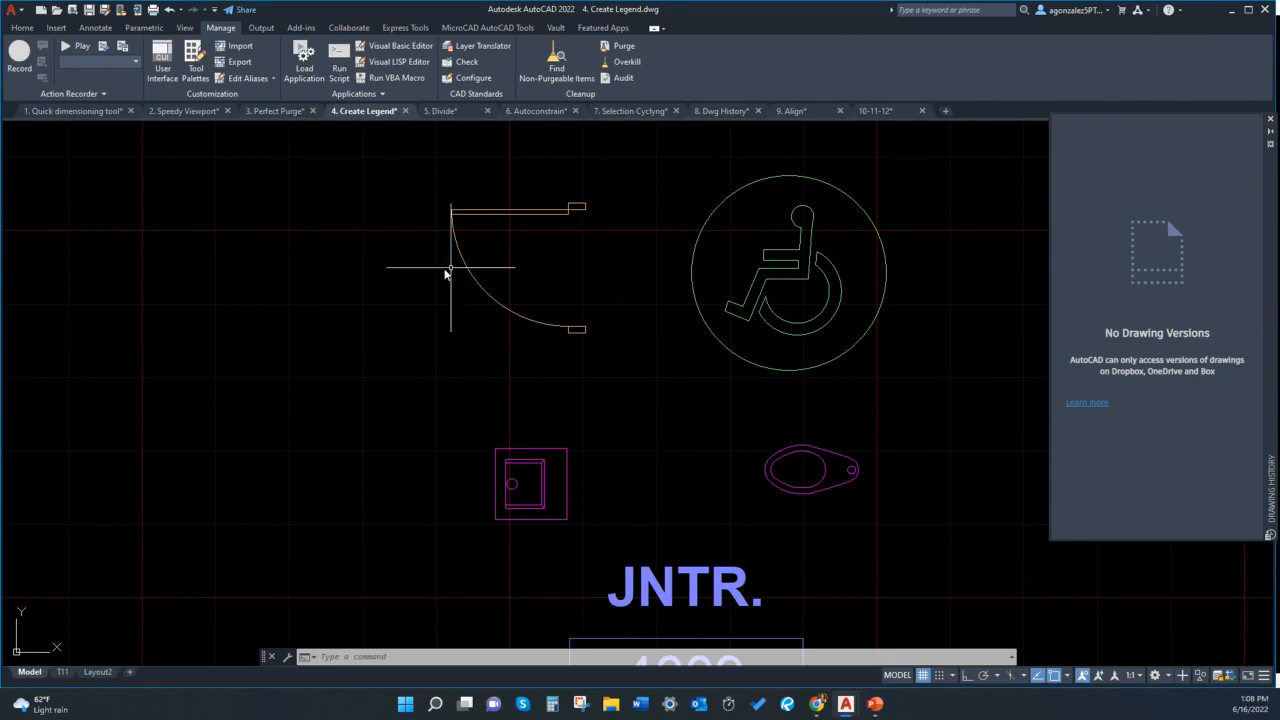
pyautogui.scroll(-5, 365, 253)
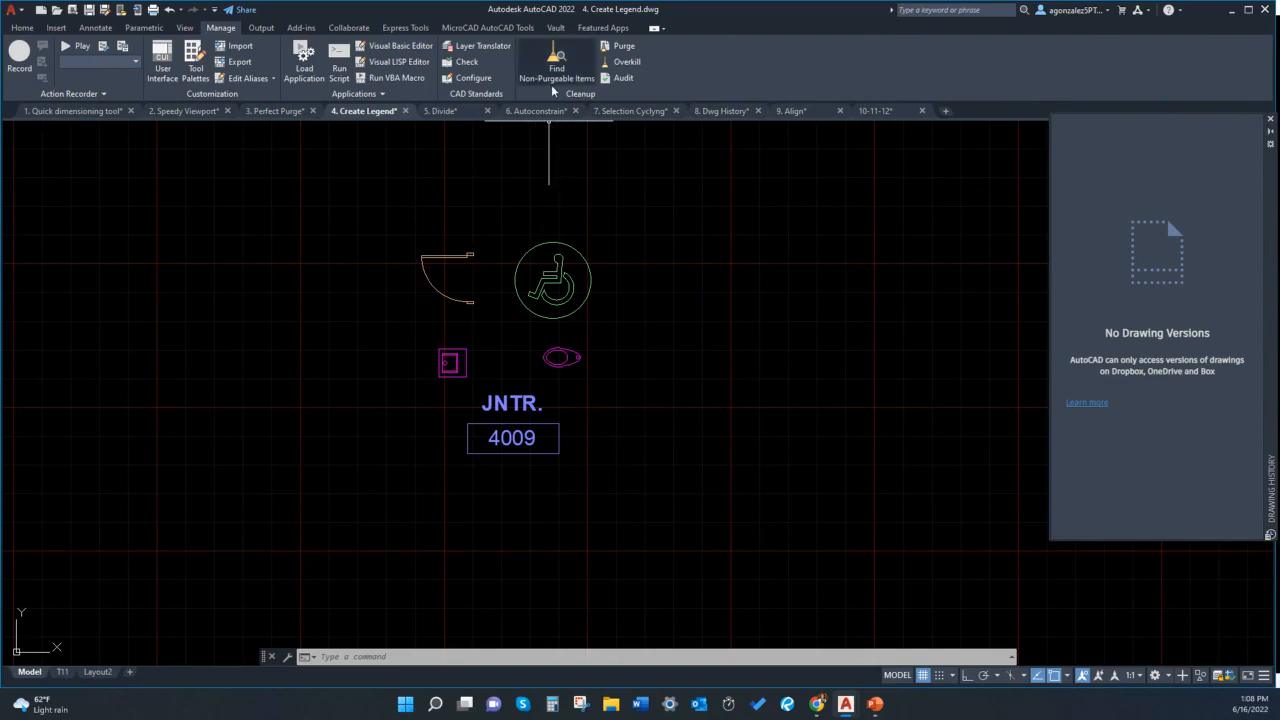
# Start the MicroCAD Block Legend command and place its settings window clear of the symbols
pyautogui.click(480, 29)
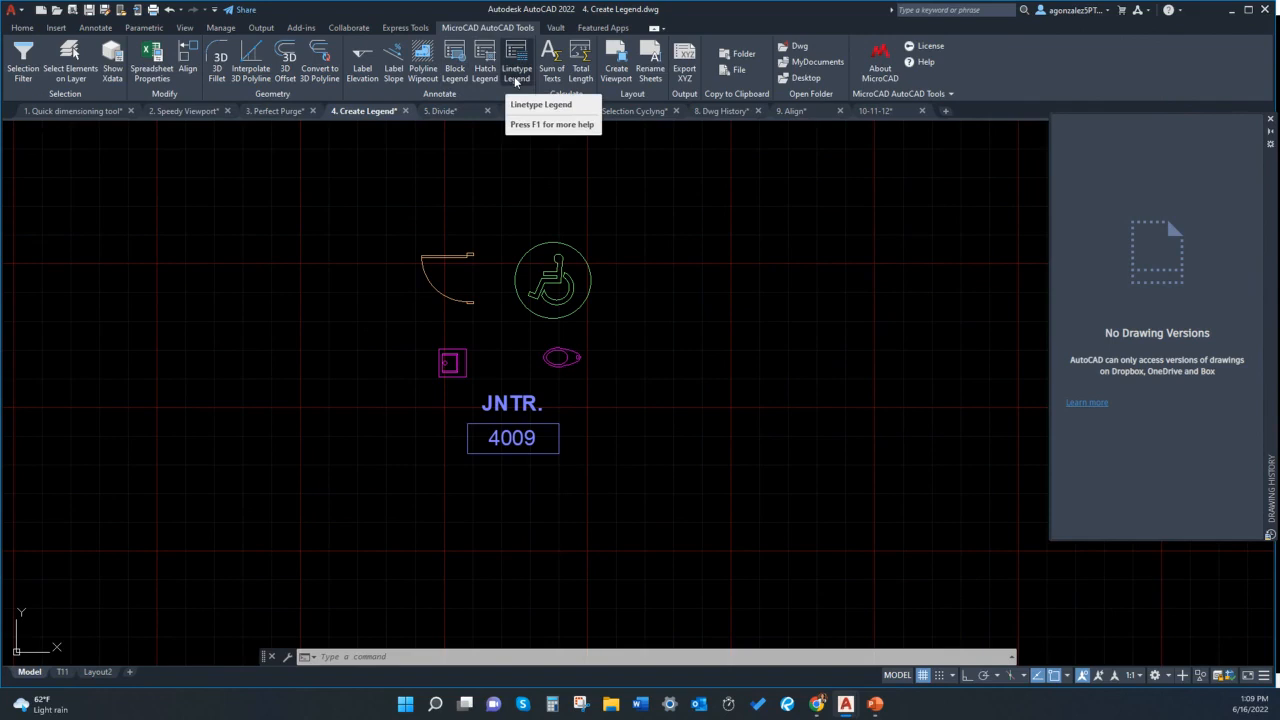
pyautogui.moveTo(497, 246); pyautogui.dragTo(478, 263, button='middle')
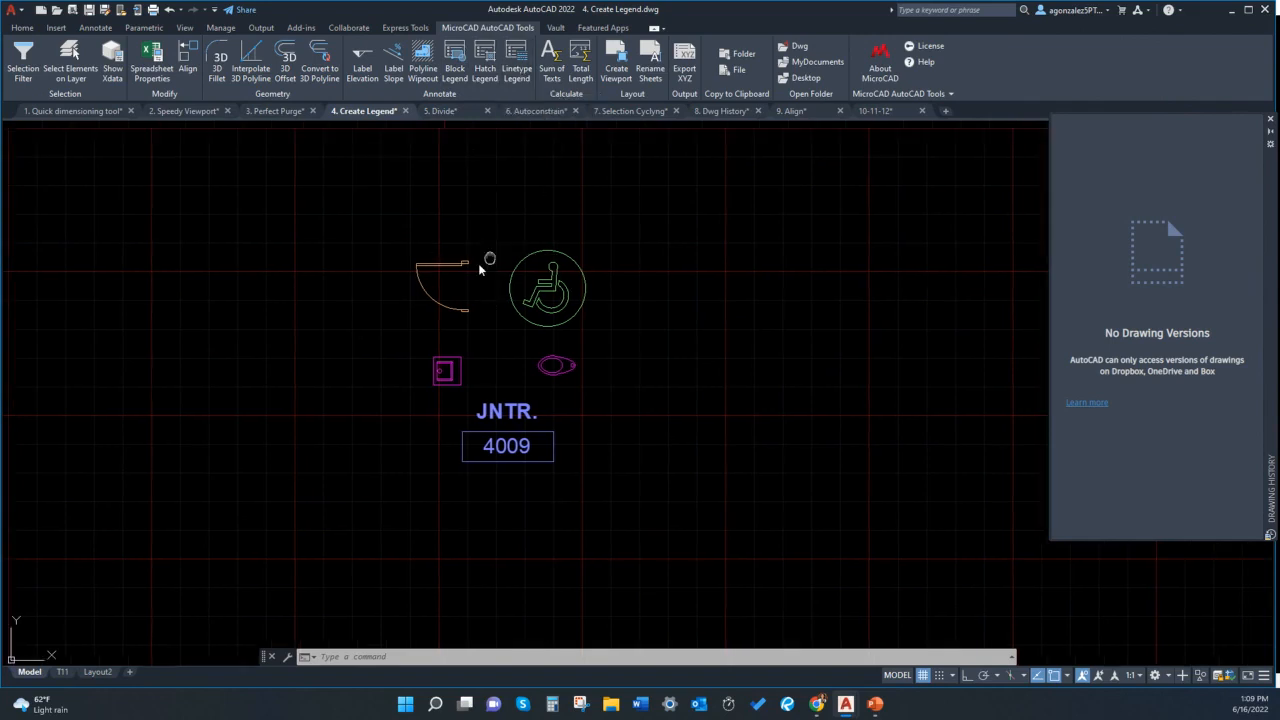
pyautogui.click(462, 63)
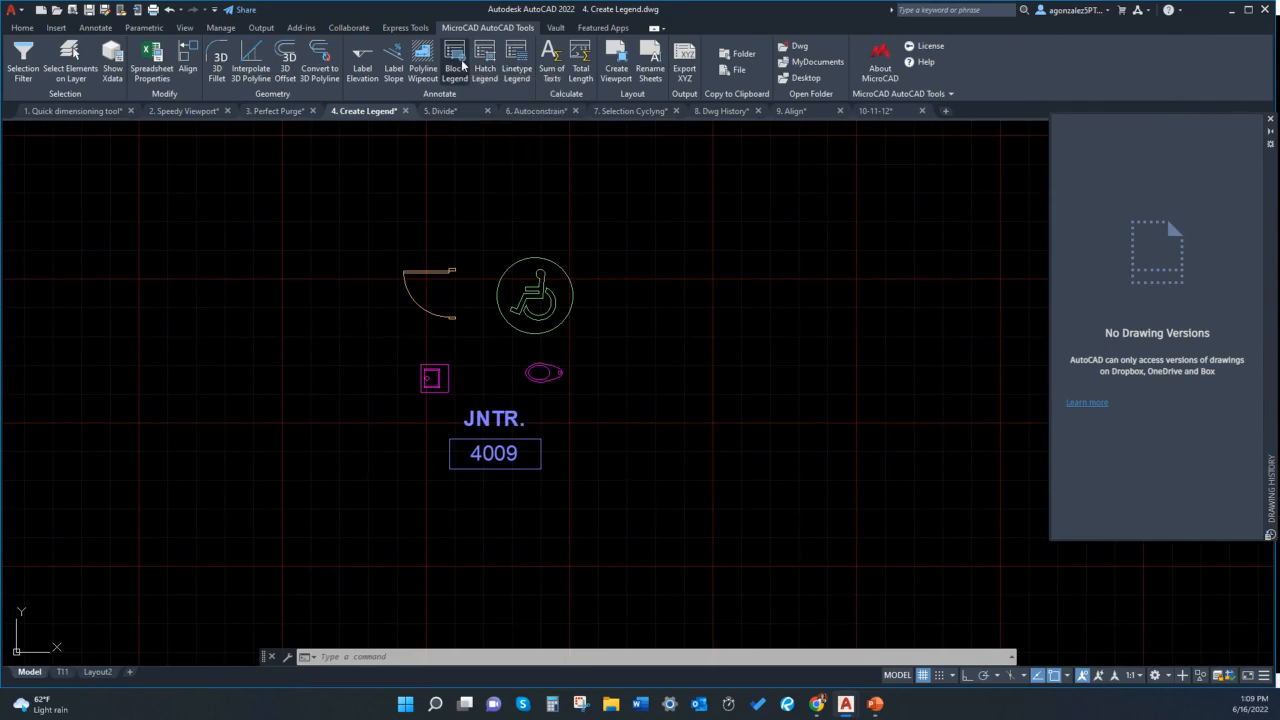
pyautogui.moveTo(569, 188); pyautogui.dragTo(690, 188)
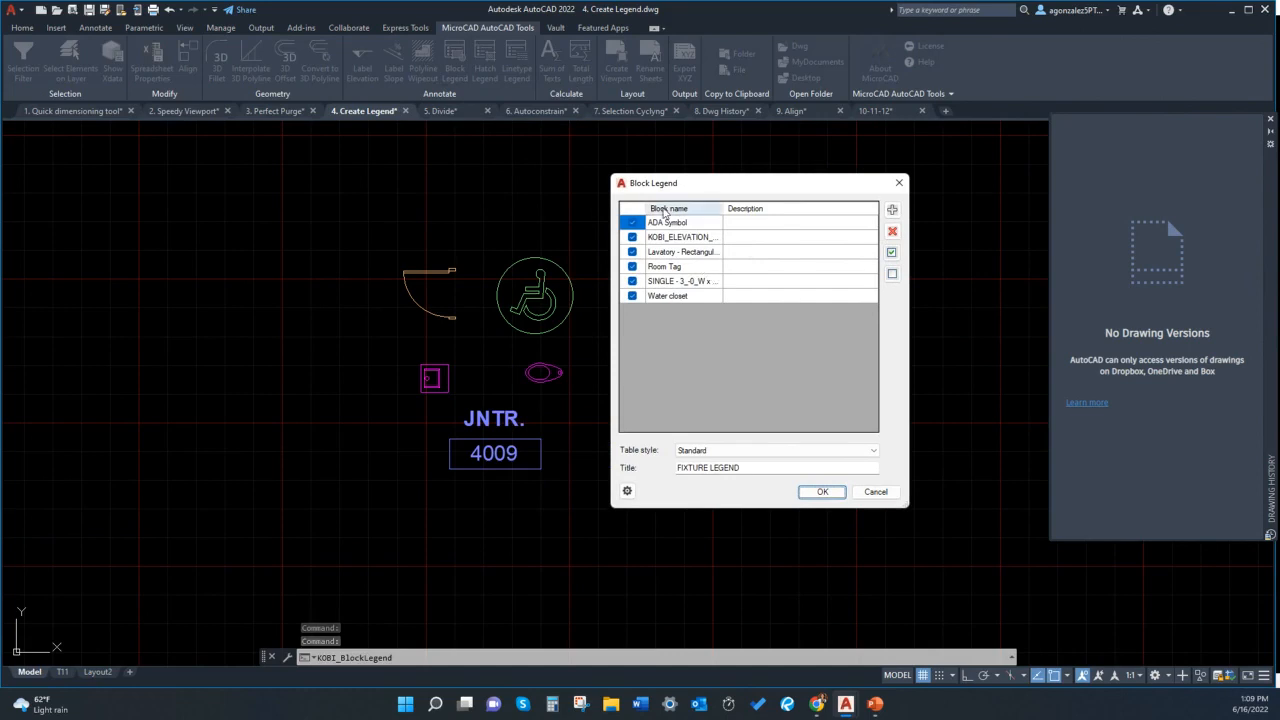
# Try excluding the ADA Symbol, elevation label and lavatory blocks from the legend
pyautogui.click(631, 222)
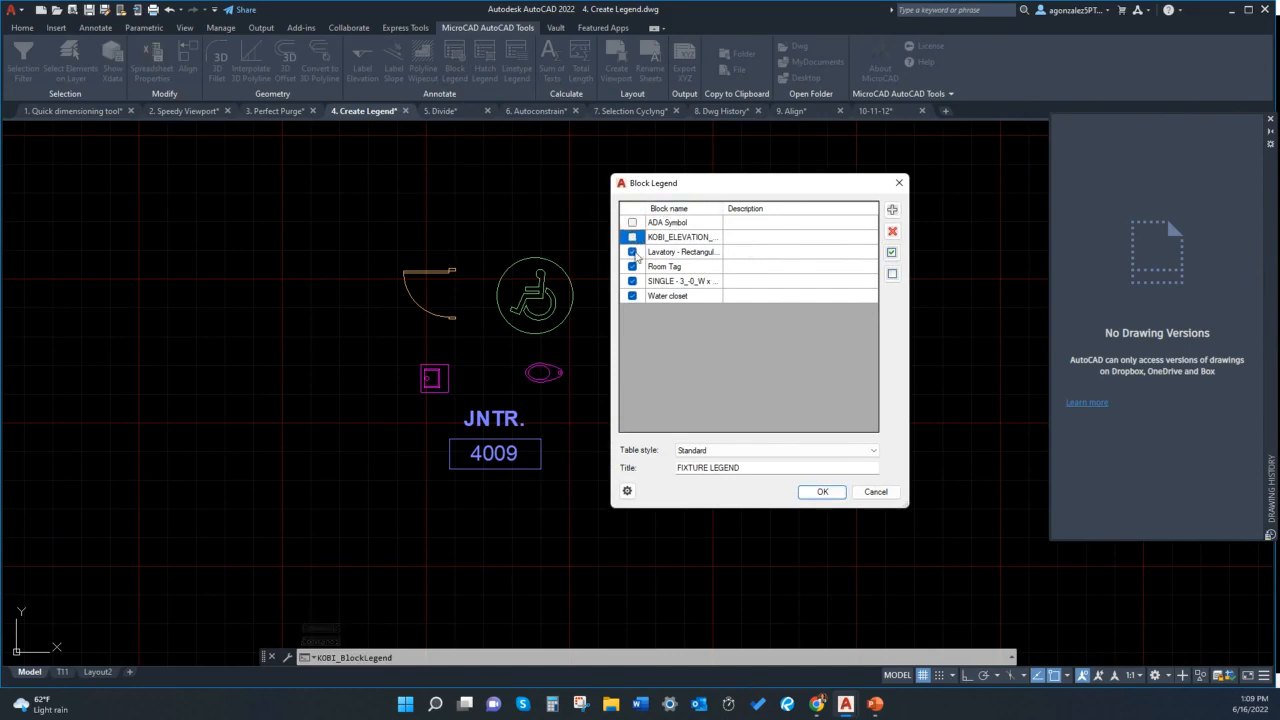
pyautogui.click(631, 251)
pyautogui.click(631, 251)
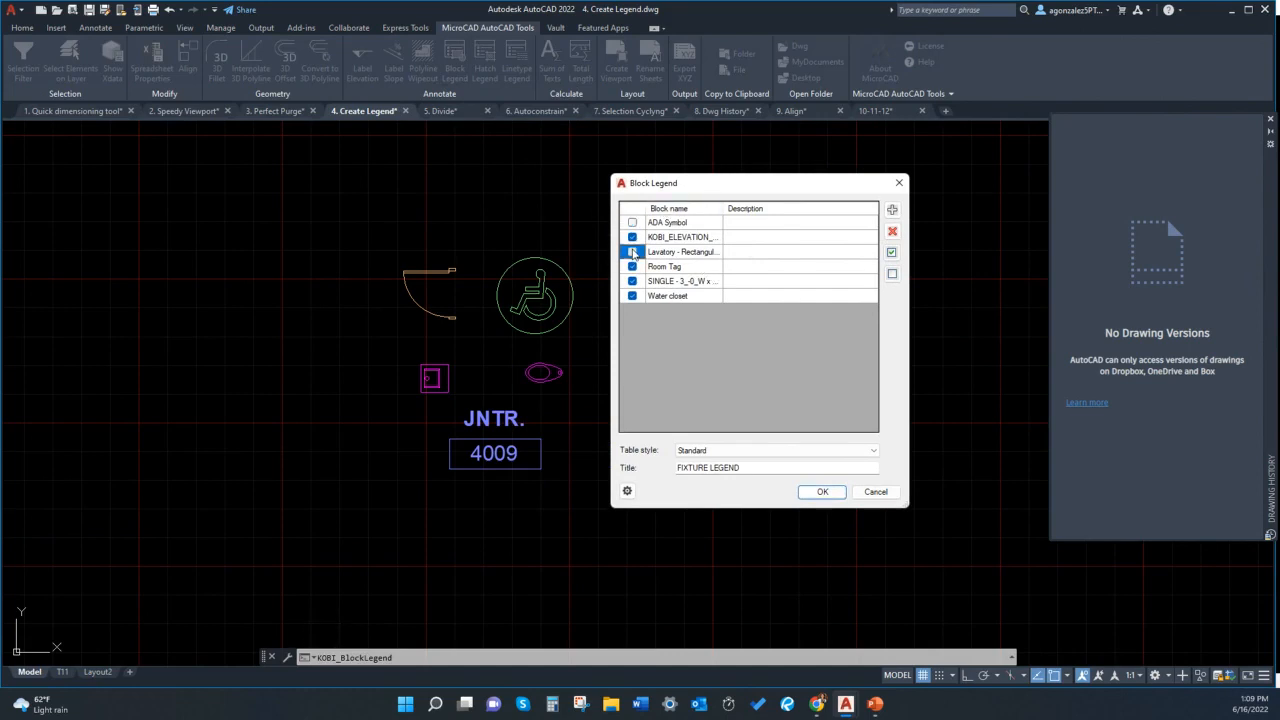
pyautogui.click(632, 222)
# Create the block legend with table style Standard and title FIXTURE LEGEND, placing it just above the symbols
pyautogui.click(694, 455)
pyautogui.click(696, 460)
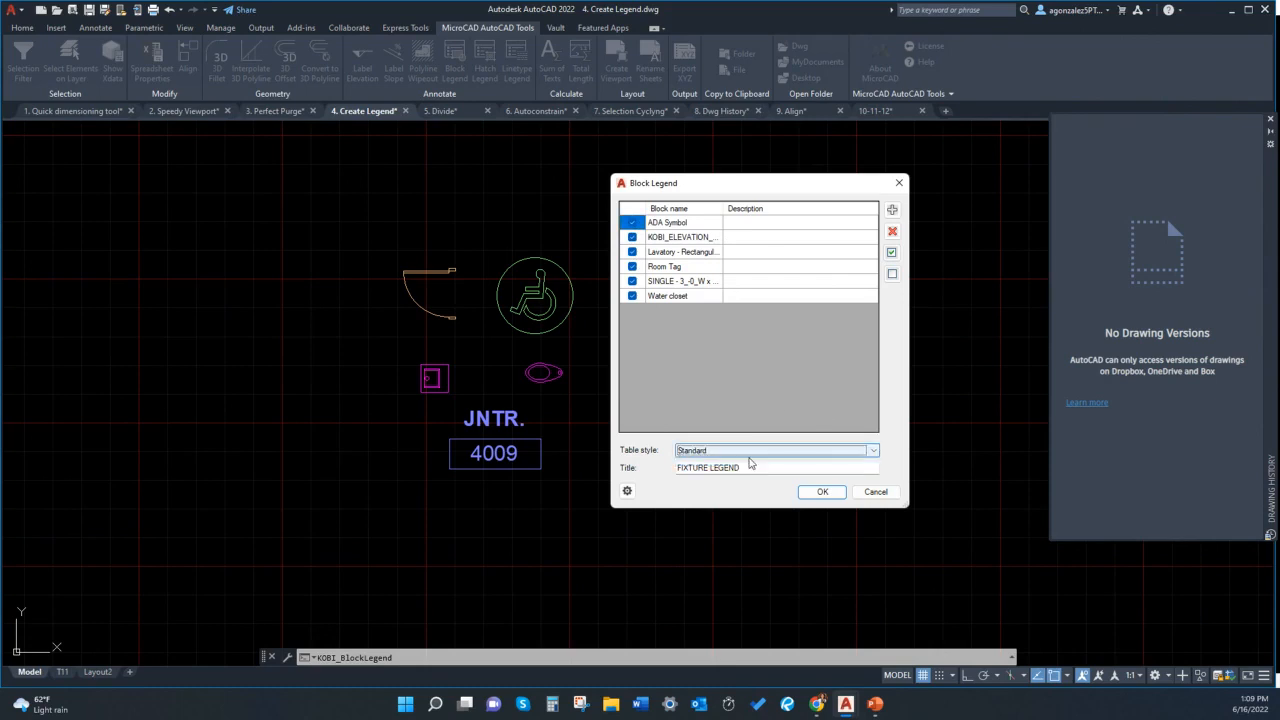
pyautogui.moveTo(763, 468); pyautogui.dragTo(682, 468)
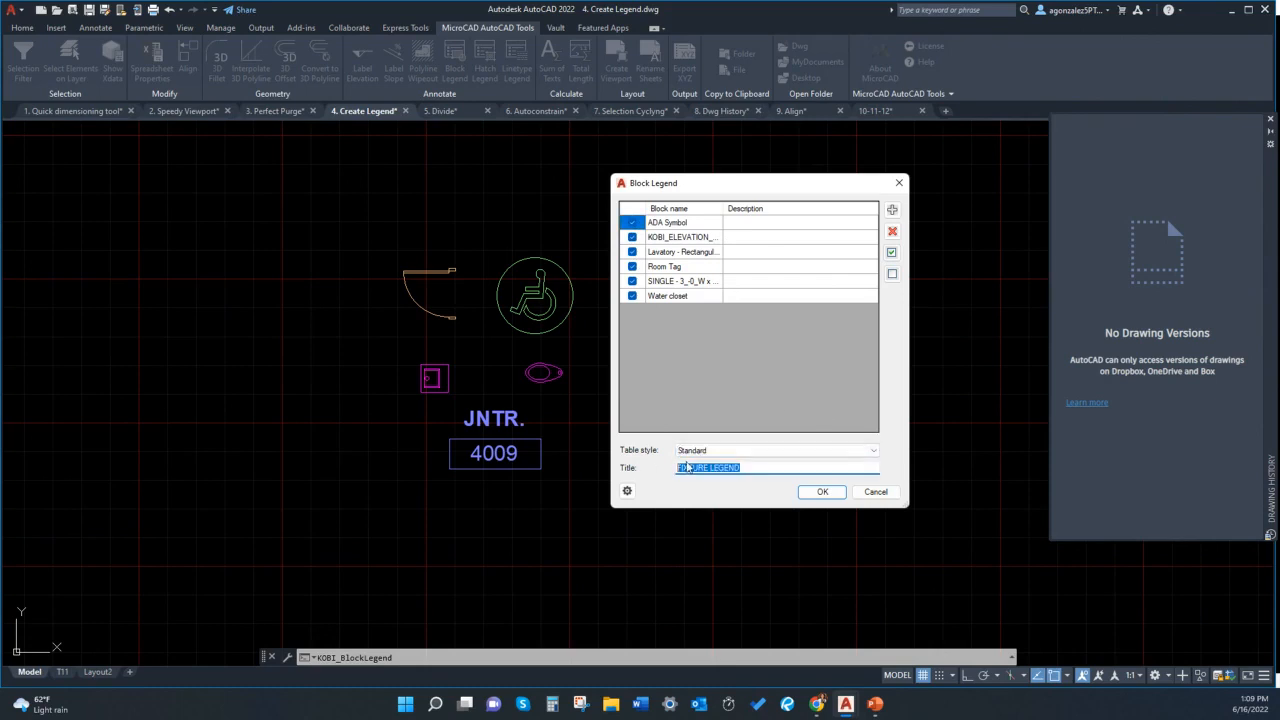
pyautogui.click(822, 492)
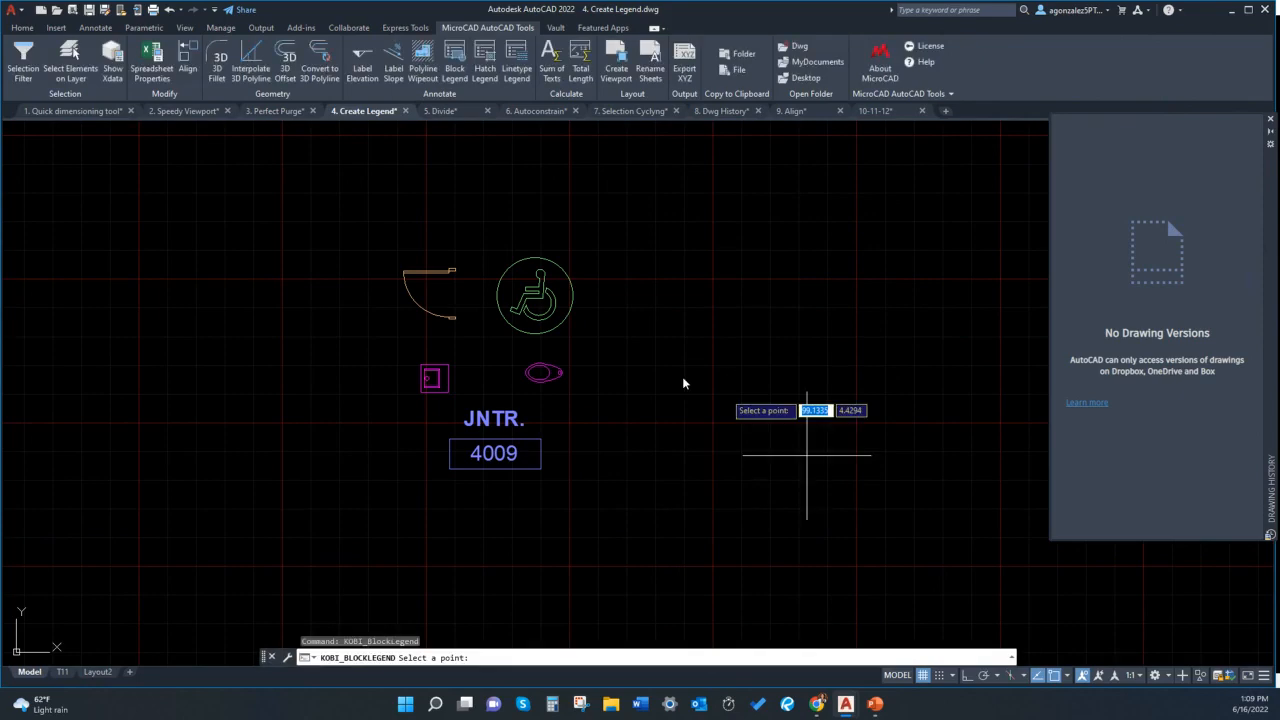
pyautogui.scroll(-2, 636, 375)
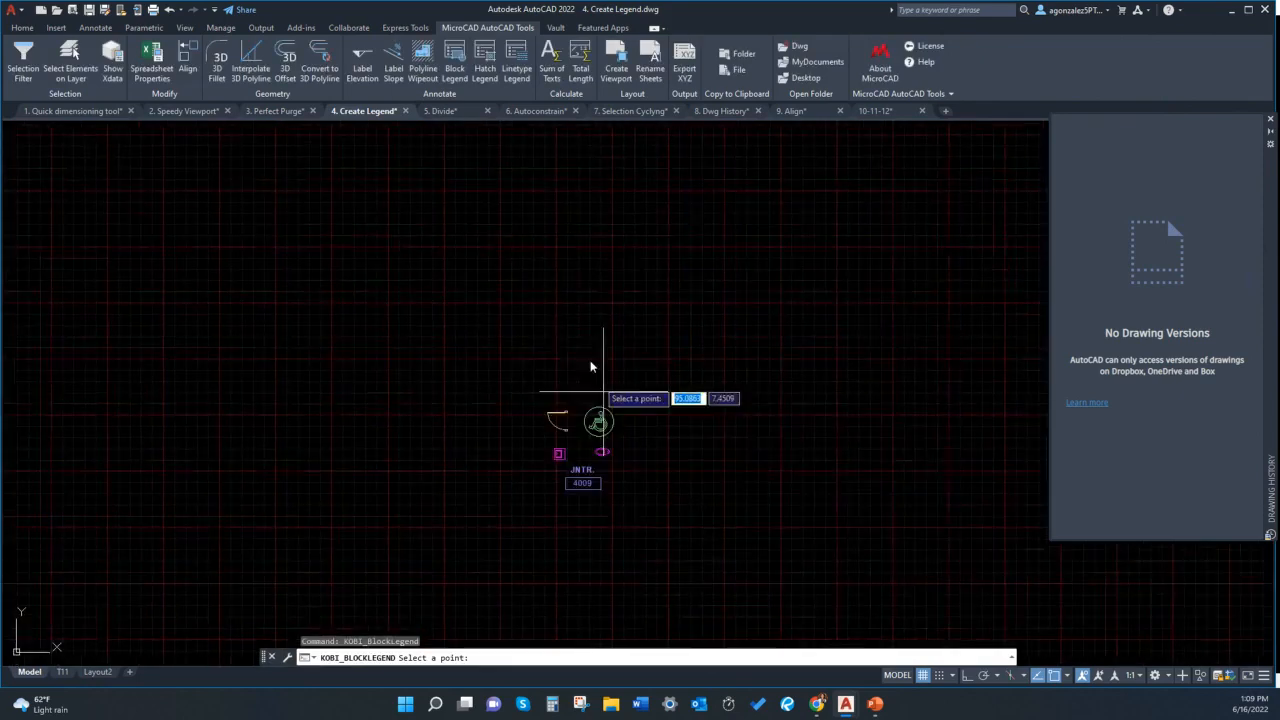
pyautogui.click(539, 324)
pyautogui.moveTo(688, 399)
pyautogui.mouseDown(button='middle')
pyautogui.moveTo(541, 360)
pyautogui.moveTo(538, 385)
pyautogui.mouseUp(button='middle')
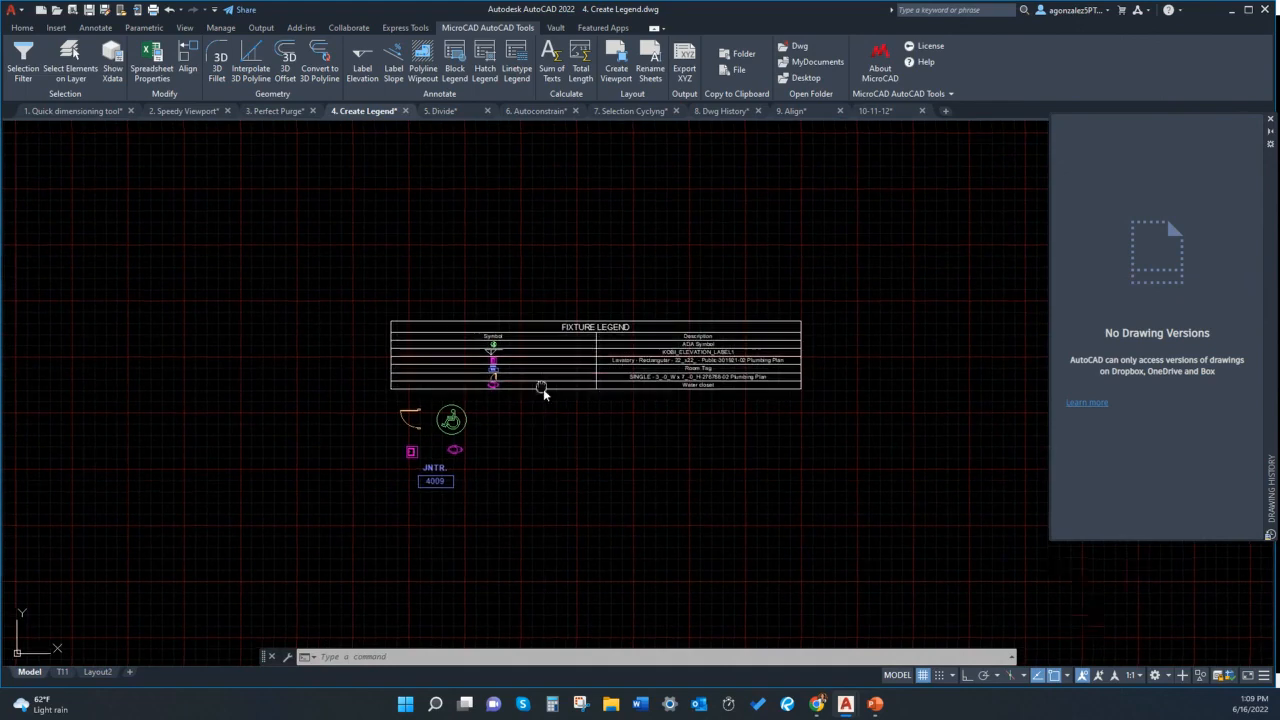
pyautogui.click(538, 386)
pyautogui.moveTo(514, 419); pyautogui.dragTo(474, 410, button='middle')
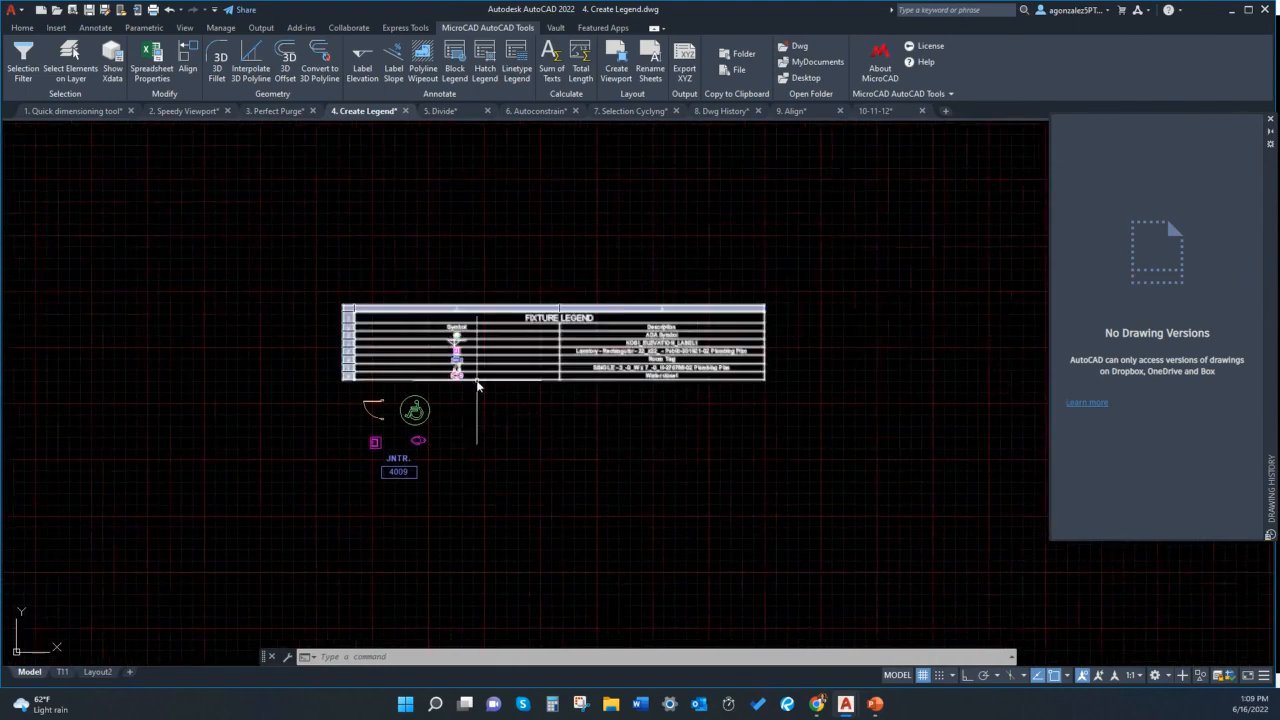
pyautogui.press('Escape')
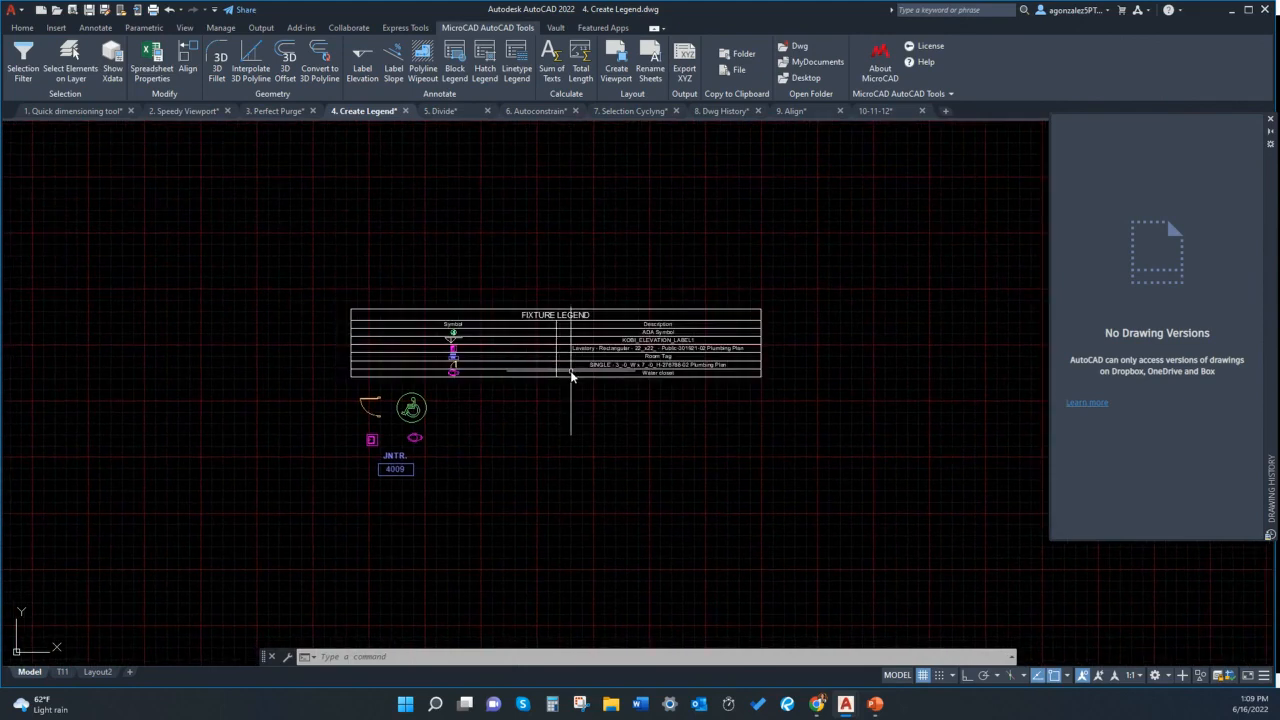
pyautogui.moveTo(571, 371); pyautogui.dragTo(574, 379, button='middle')
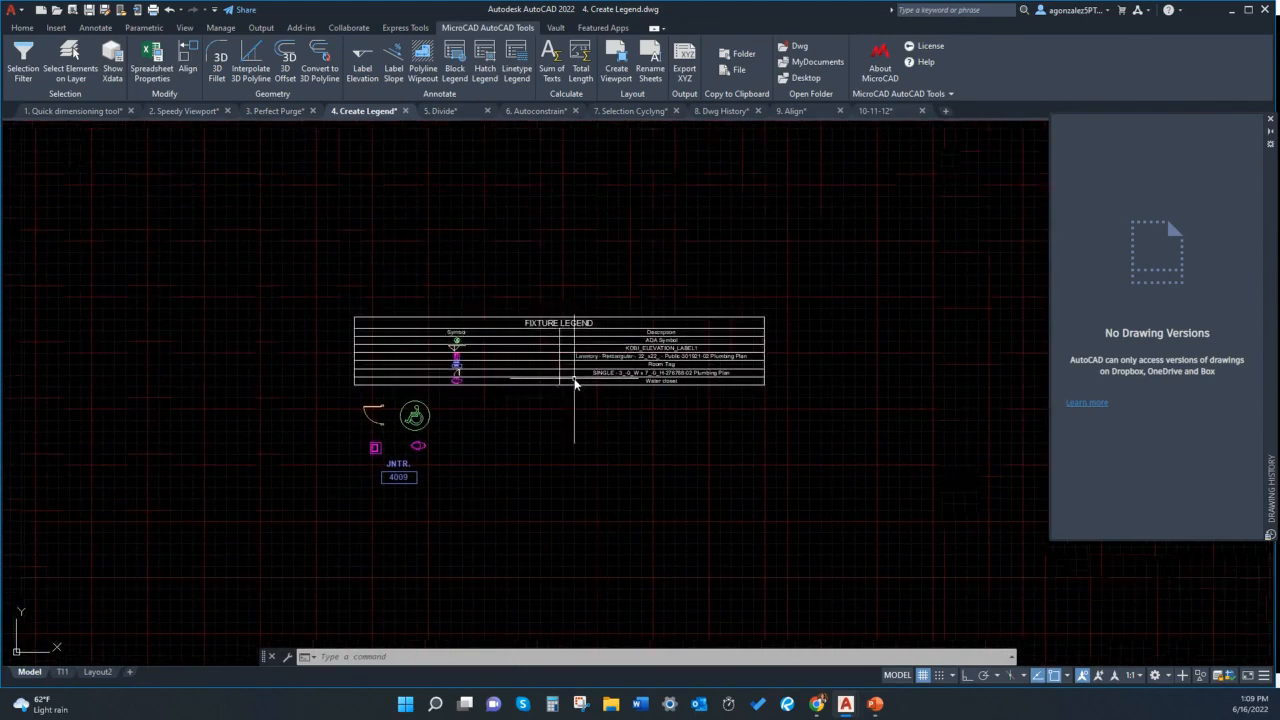
# Change the heading of the fixture legend's second column to DESCRIPTION in capitals
pyautogui.scroll(5, 549, 362)
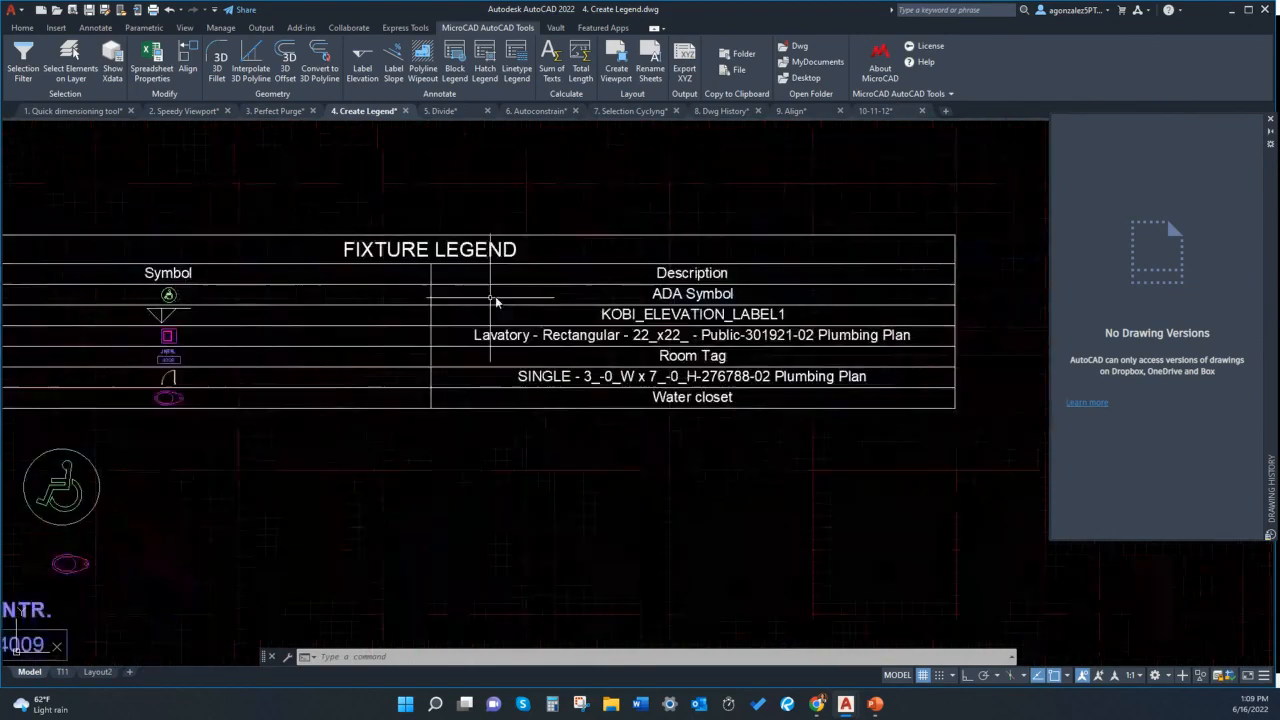
pyautogui.click(681, 272)
pyautogui.click(681, 272)
pyautogui.doubleClick(605, 272)
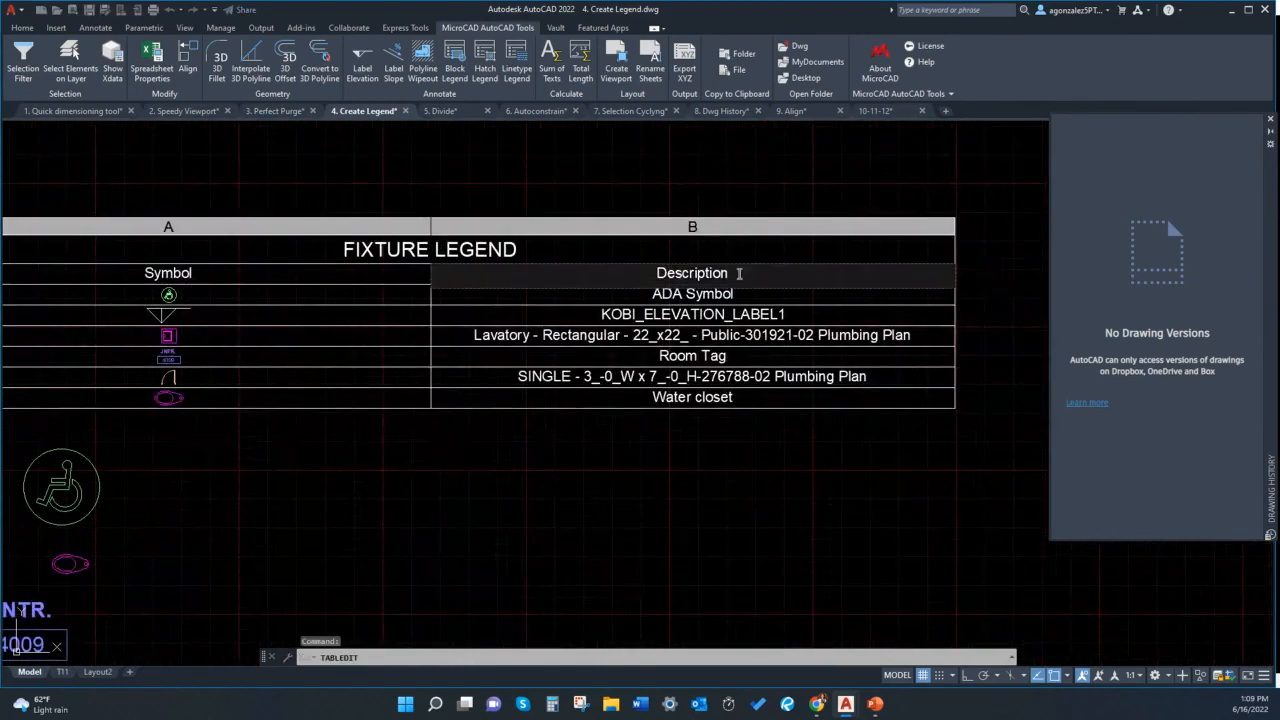
pyautogui.write('DESCRI')
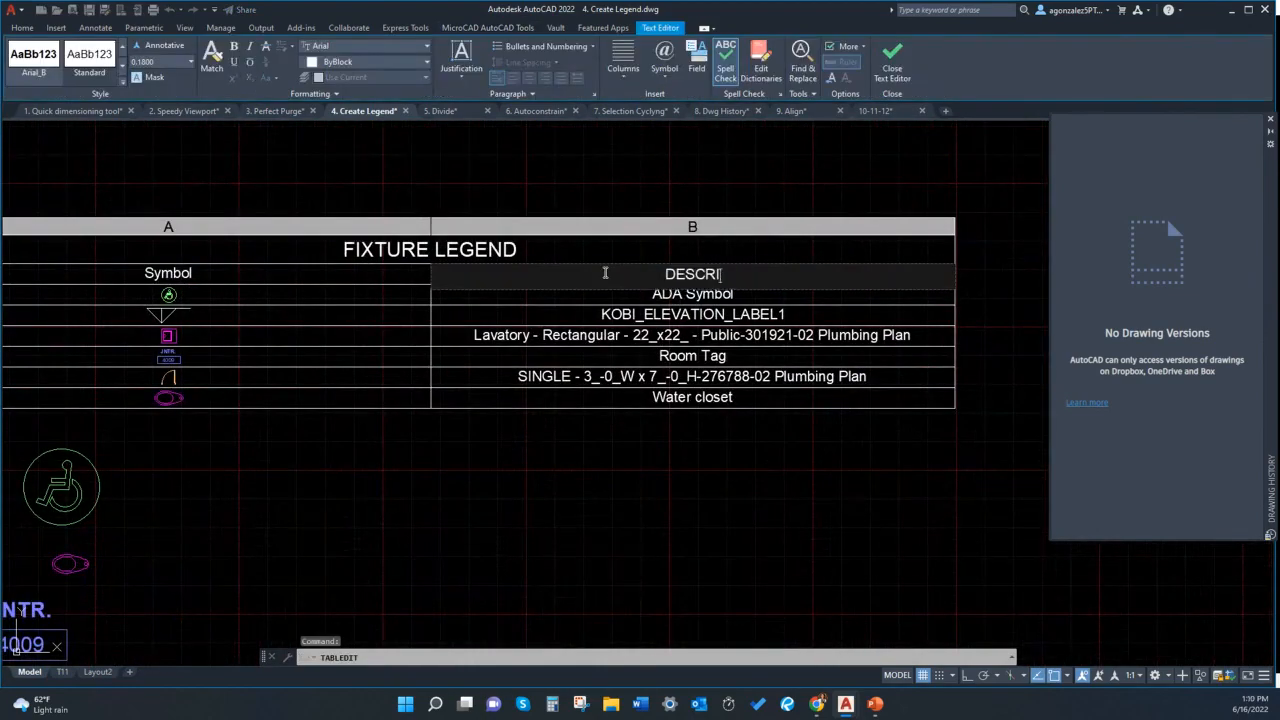
pyautogui.write('PTION')
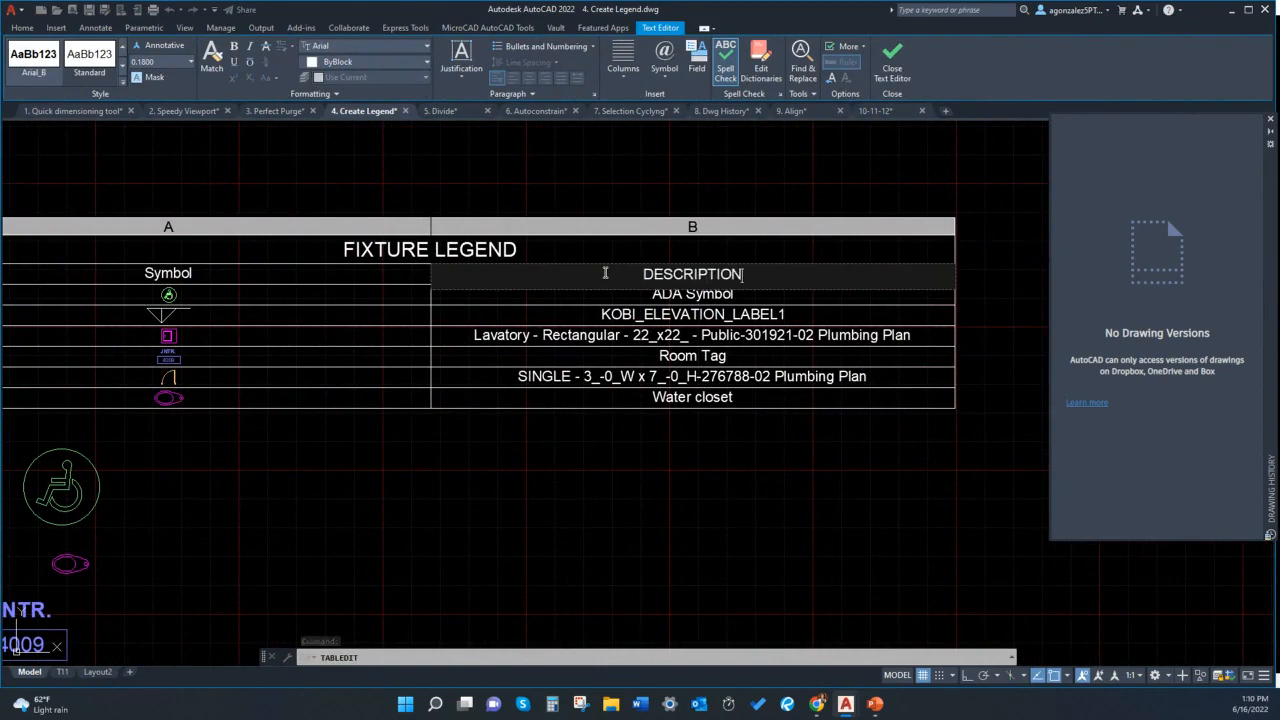
pyautogui.click(624, 350)
# Change the rectangular lavatory's description in the fixture legend to LAVATORY
pyautogui.doubleClick(686, 340)
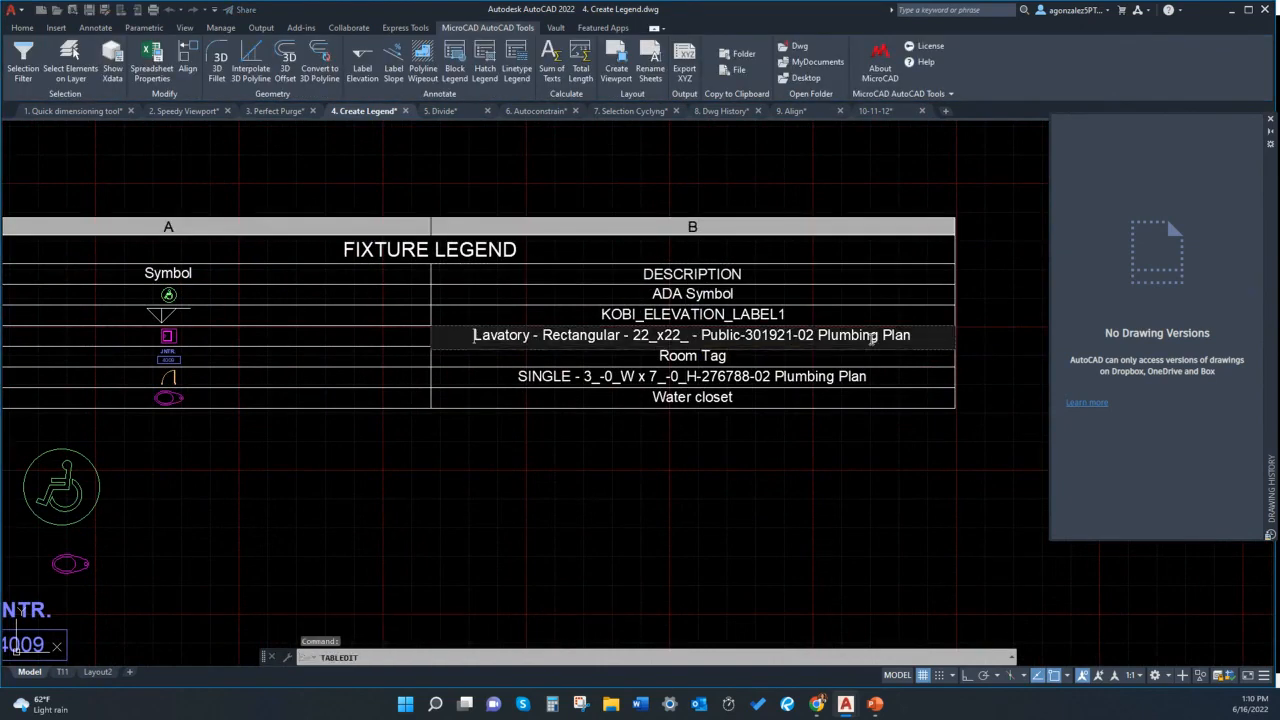
pyautogui.write('LA')
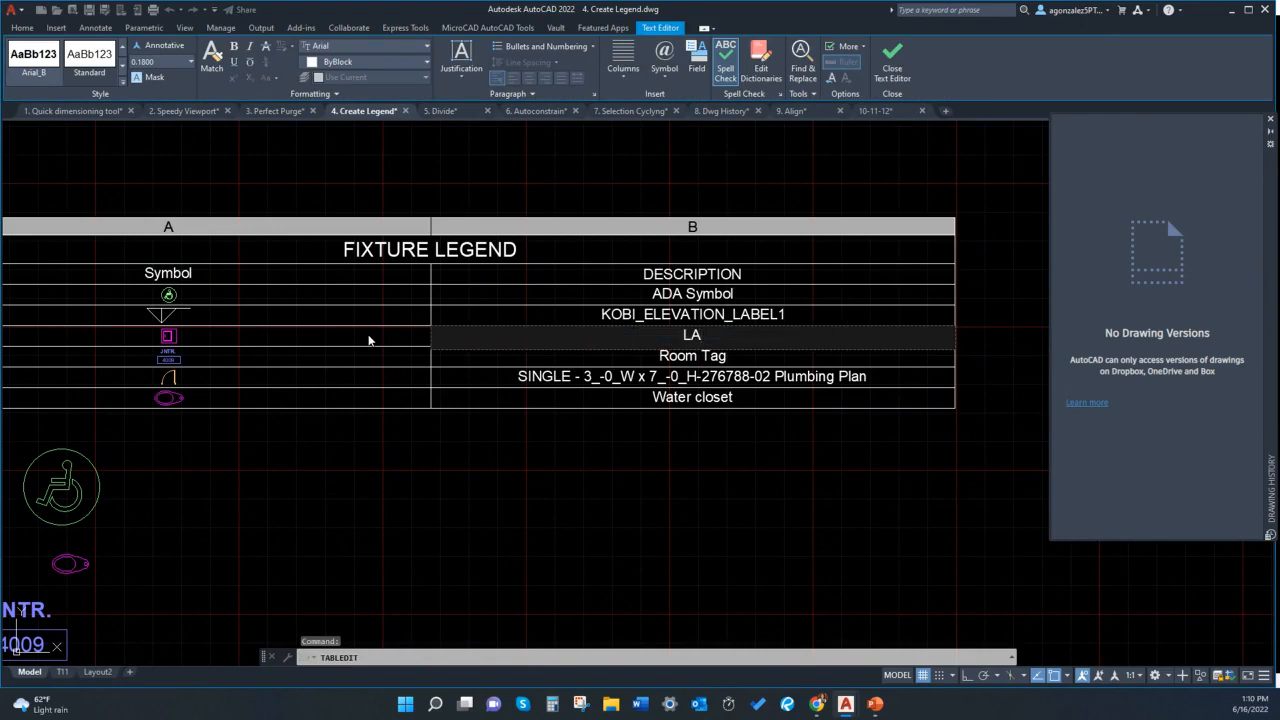
pyautogui.write('VATORY')
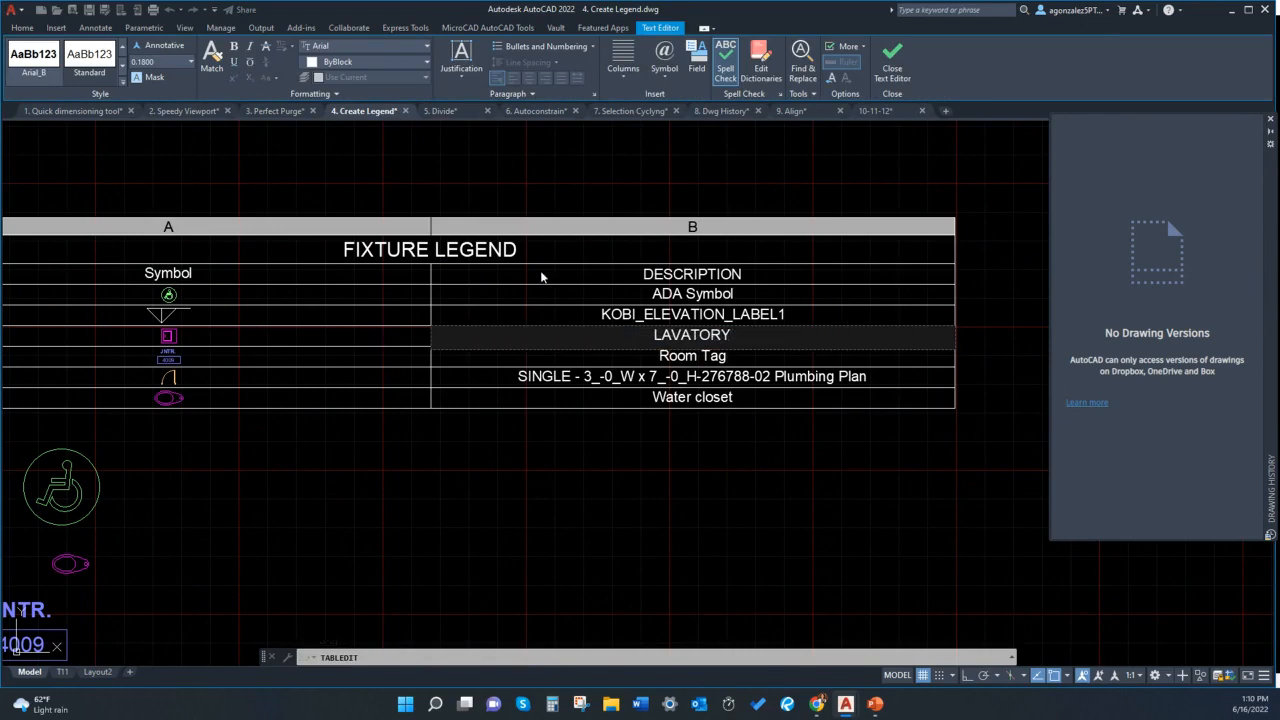
pyautogui.click(540, 271)
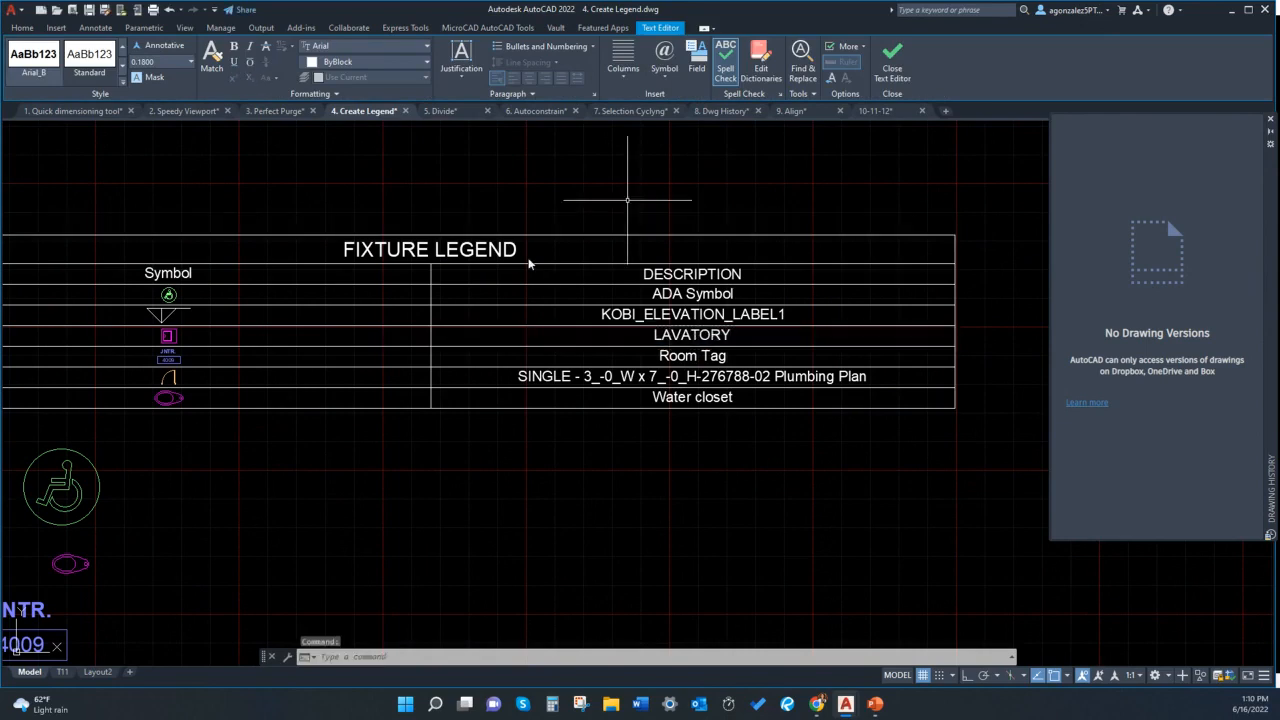
# Narrow the symbol and description columns of the fixture legend by stretching the column divider and the table's outer edge inward
pyautogui.click(432, 270)
pyautogui.click(432, 270)
pyautogui.moveTo(432, 270); pyautogui.dragTo(505, 266, button='middle')
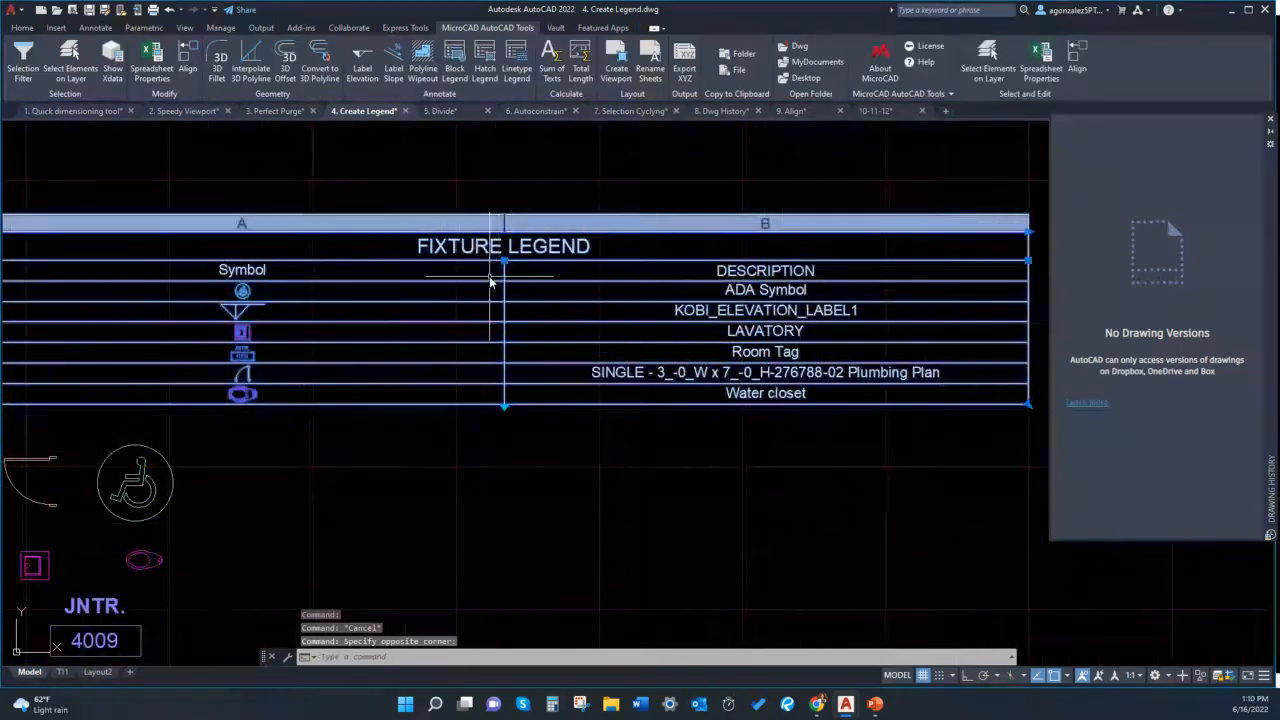
pyautogui.click(504, 260)
pyautogui.click(309, 262)
pyautogui.scroll(-5, 450, 335)
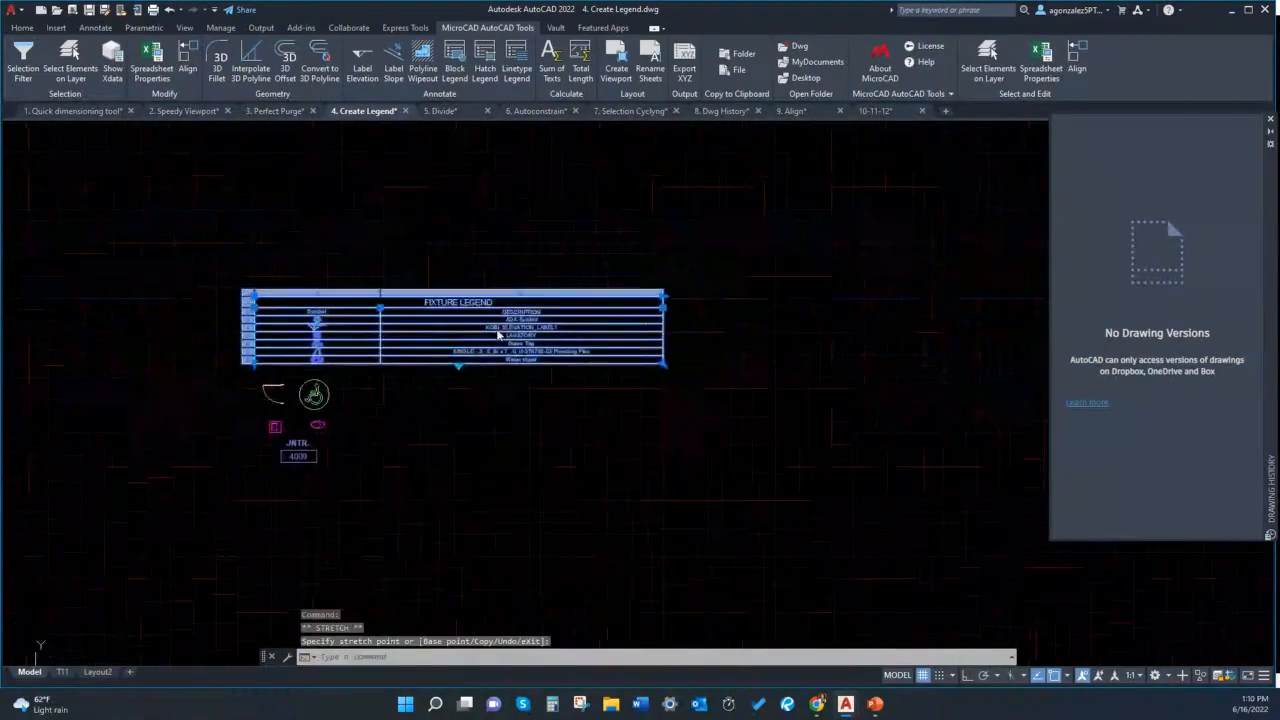
pyautogui.click(563, 305)
pyautogui.moveTo(464, 391); pyautogui.dragTo(615, 392, button='middle')
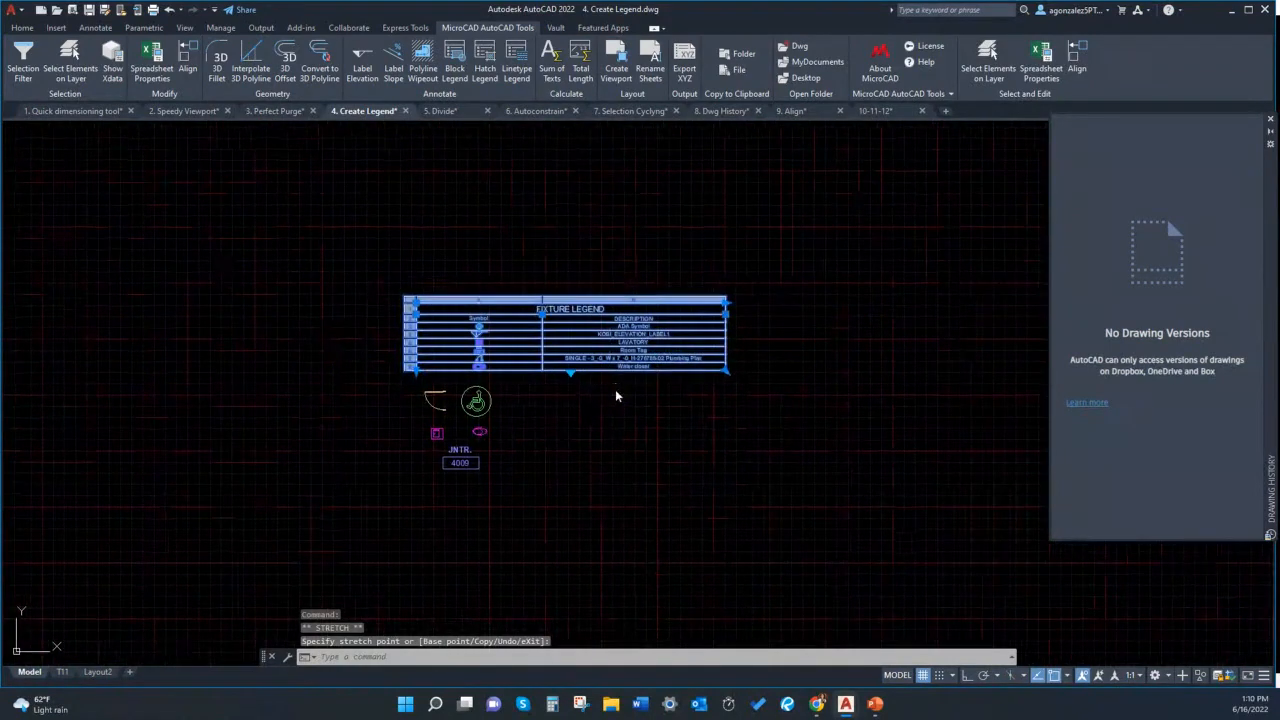
pyautogui.moveTo(635, 373); pyautogui.dragTo(644, 372, button='middle')
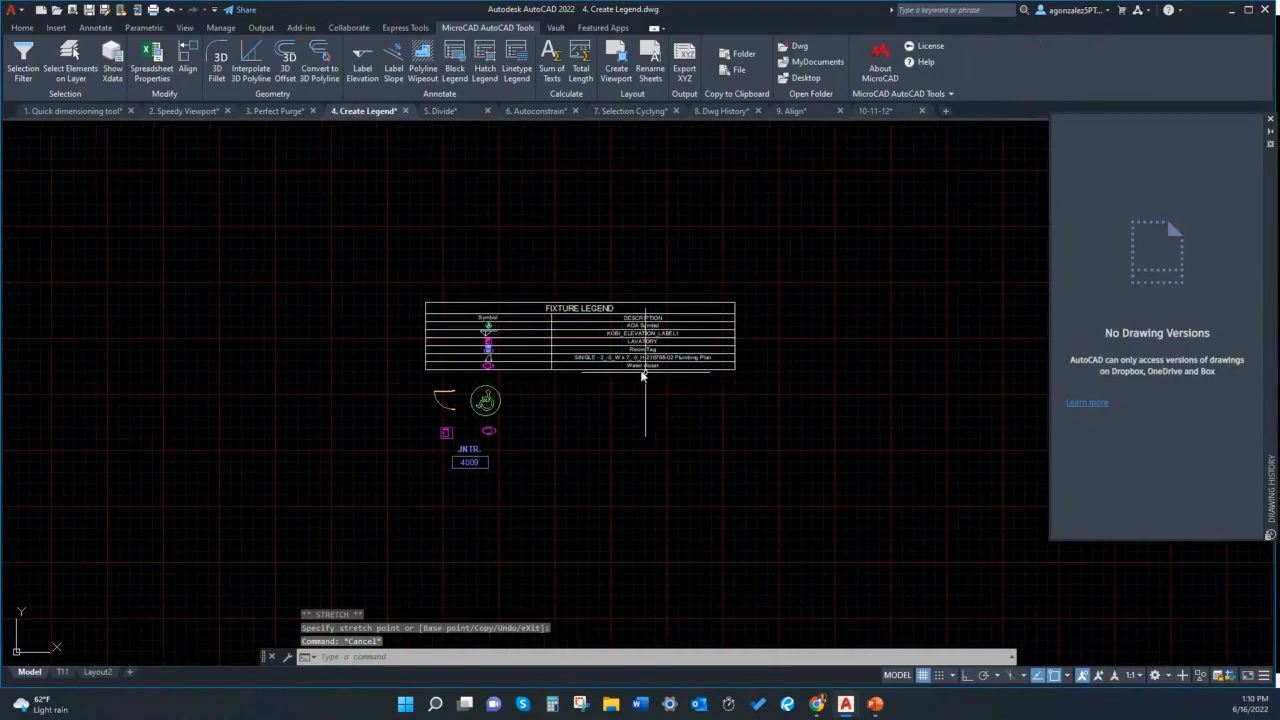
pyautogui.scroll(2, 642, 372)
pyautogui.click(638, 380)
pyautogui.moveTo(545, 392); pyautogui.dragTo(606, 384, button='middle')
pyautogui.click(602, 245)
pyautogui.press('Escape')
pyautogui.press('Escape')
pyautogui.moveTo(718, 292); pyautogui.dragTo(680, 335, button='middle')
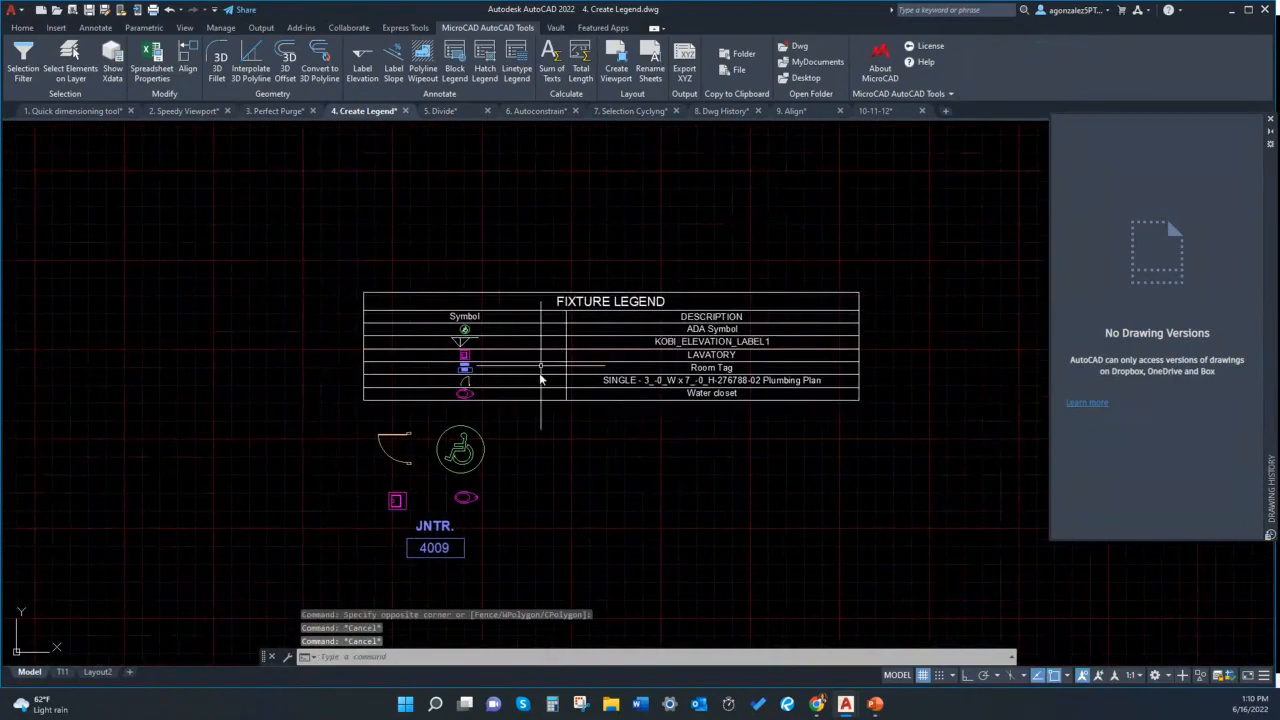
pyautogui.moveTo(543, 380); pyautogui.dragTo(552, 379, button='middle')
pyautogui.scroll(2, 584, 390)
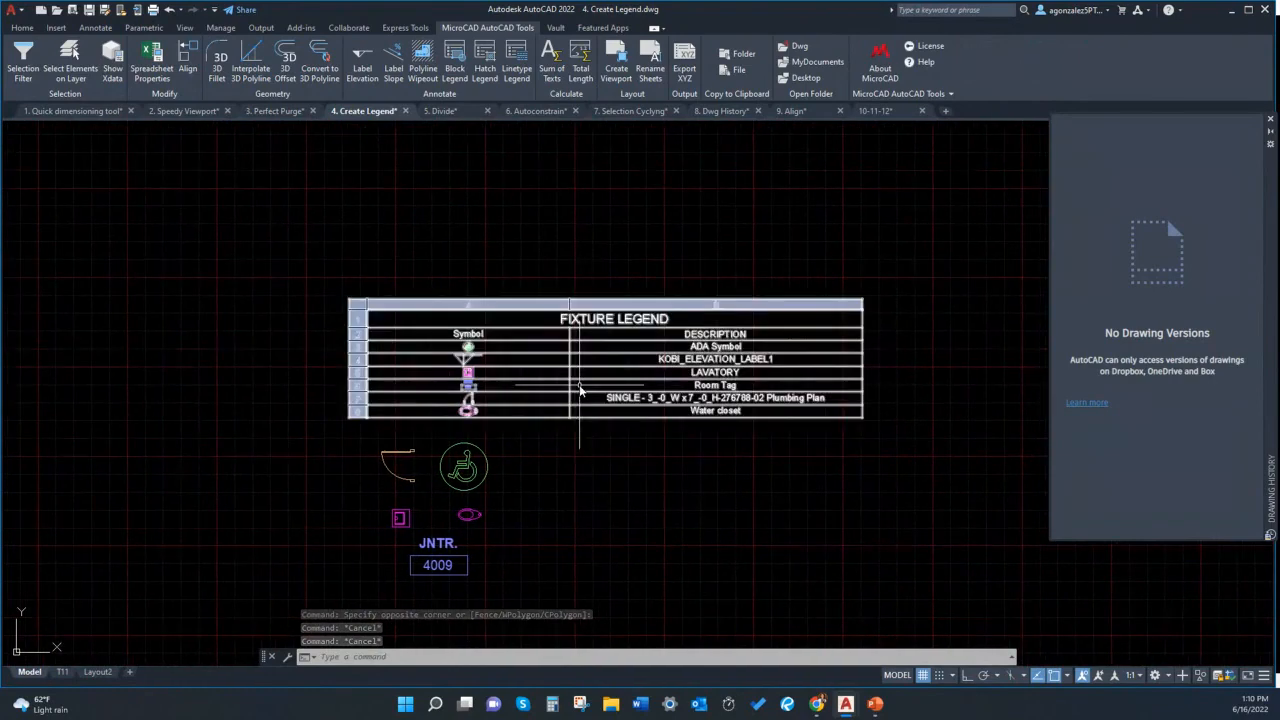
pyautogui.moveTo(538, 397)
pyautogui.mouseDown(button='middle')
pyautogui.moveTo(538, 411)
pyautogui.moveTo(551, 379)
pyautogui.mouseUp(button='middle')
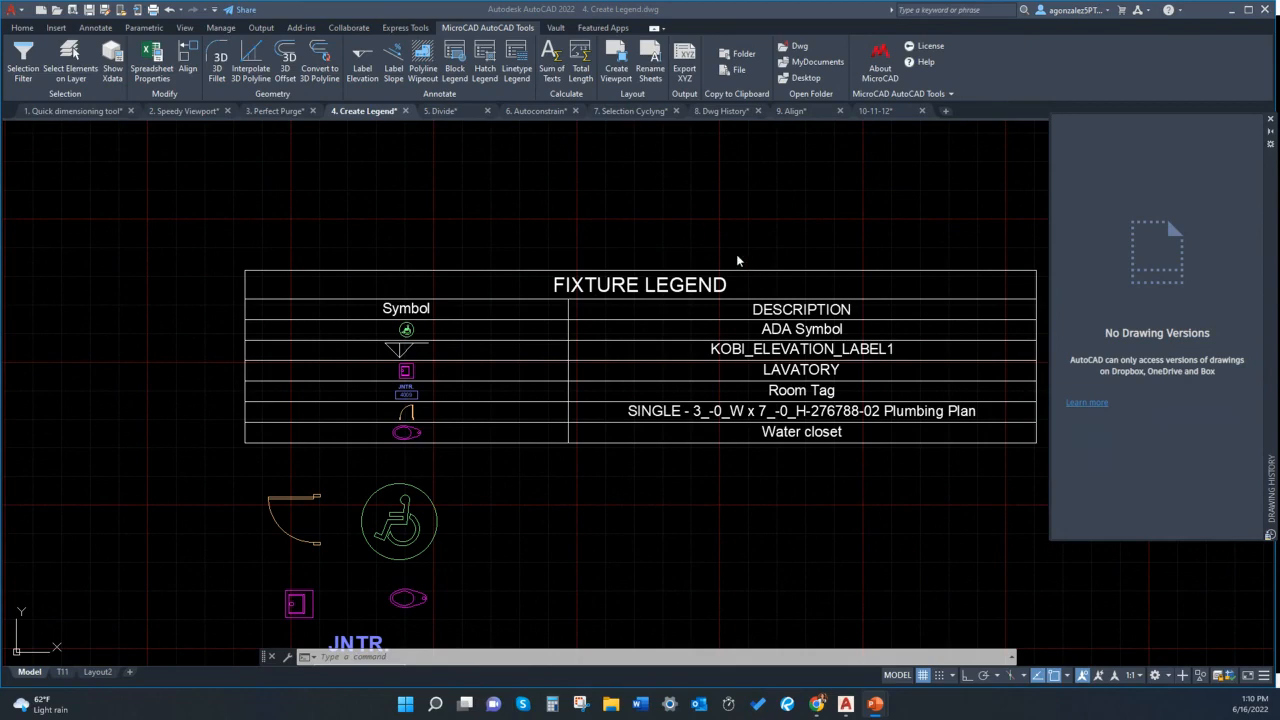
# Switch to the 5. Divide drawing with the toilet room plan
pyautogui.click(442, 111)
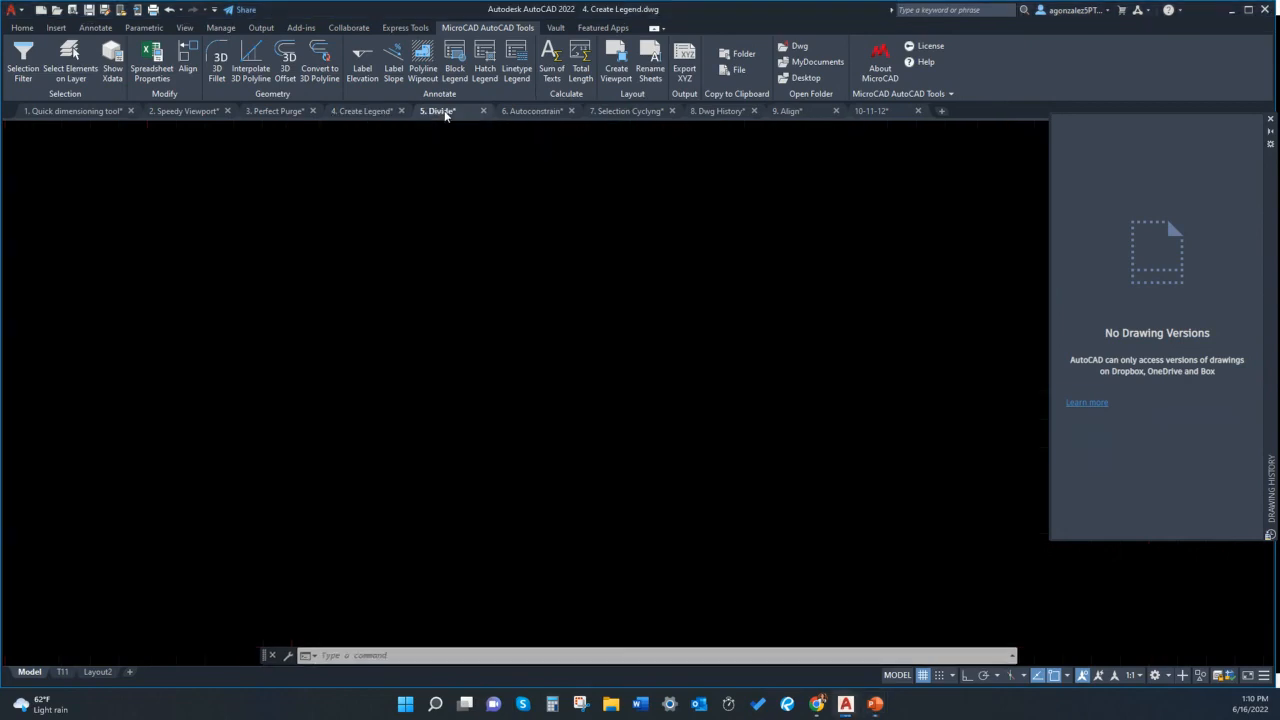
pyautogui.scroll(-4, 508, 308)
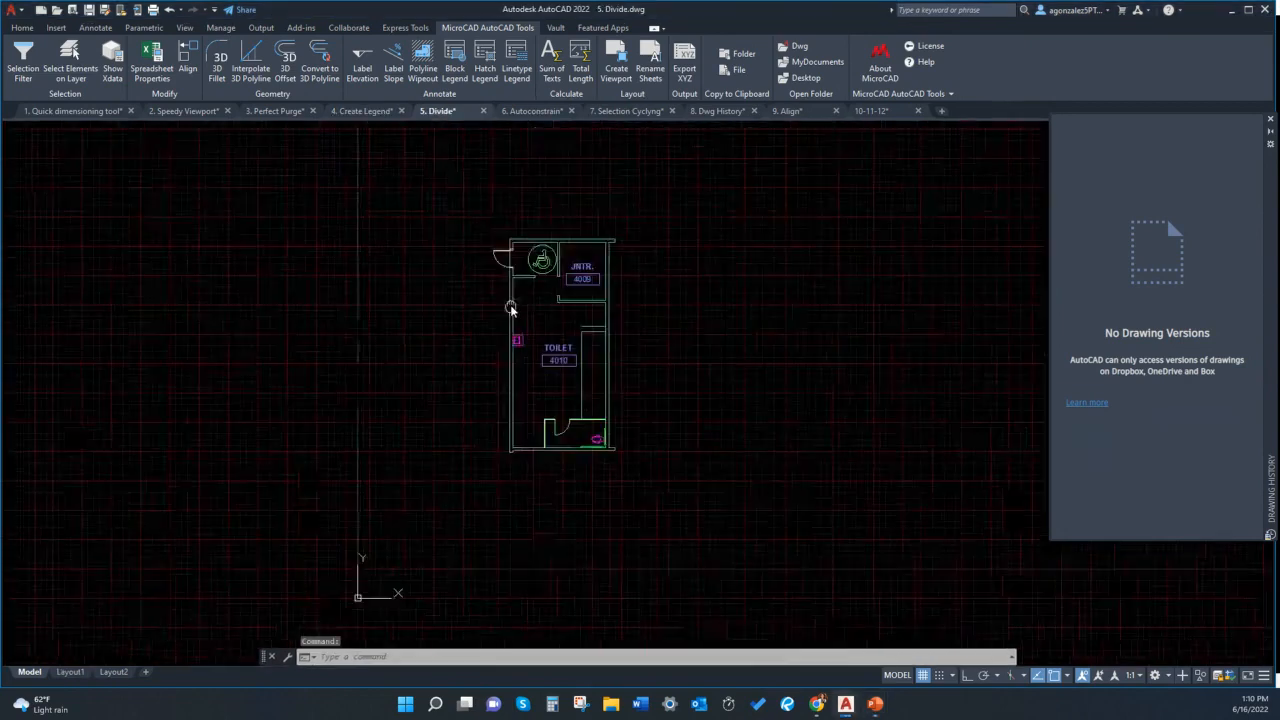
pyautogui.moveTo(523, 298); pyautogui.dragTo(529, 300, button='middle')
pyautogui.moveTo(524, 284)
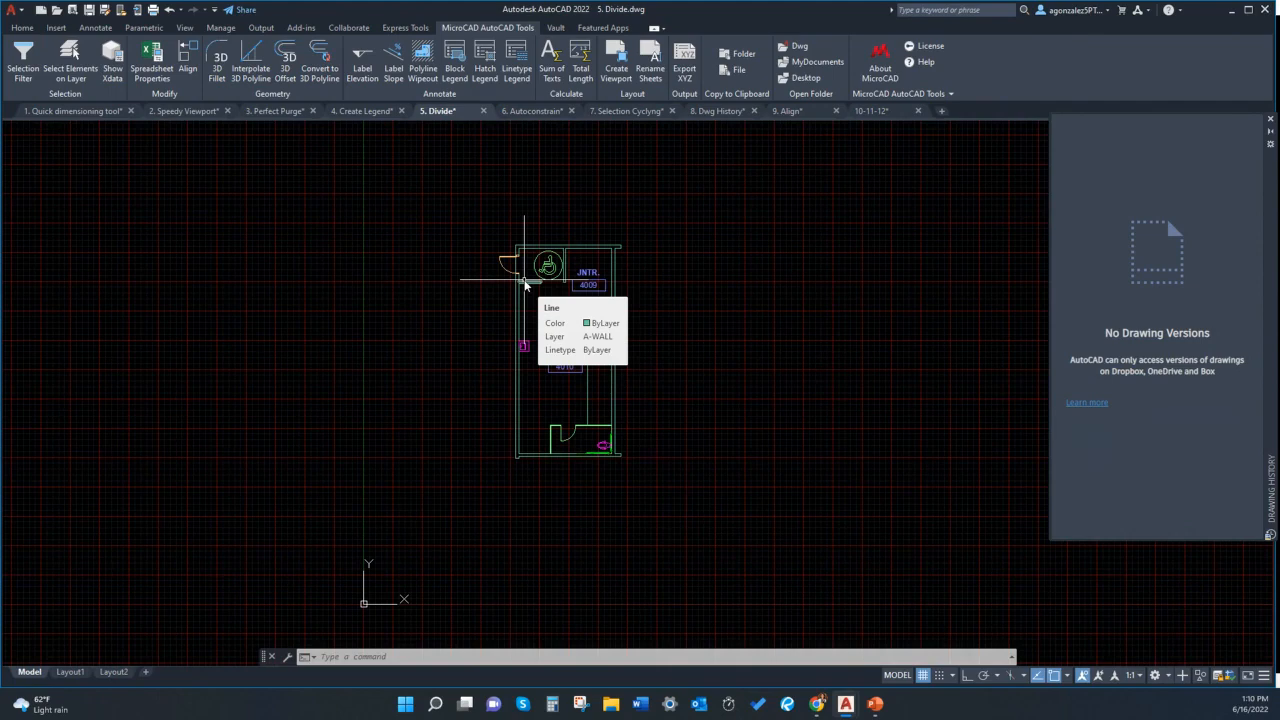
# Divide the toilet room's inner wall line behind the undivided stall area into 4 equal segments
pyautogui.click(24, 29)
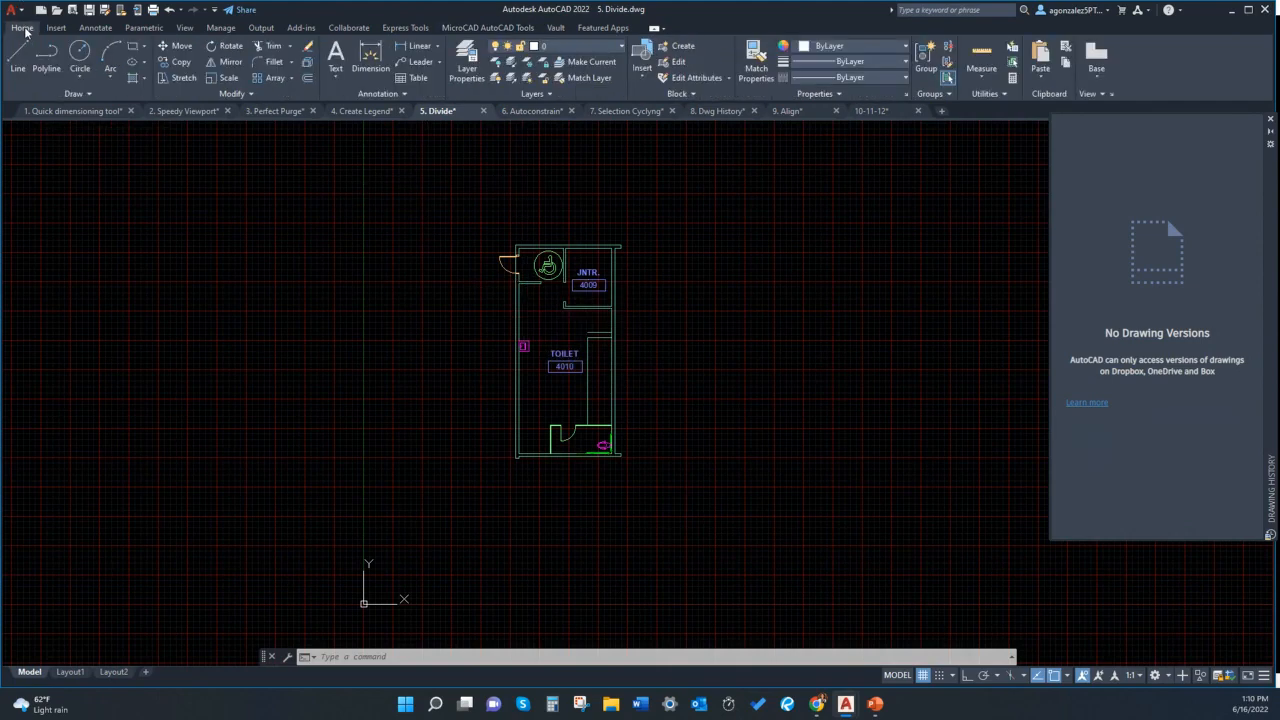
pyautogui.click(98, 96)
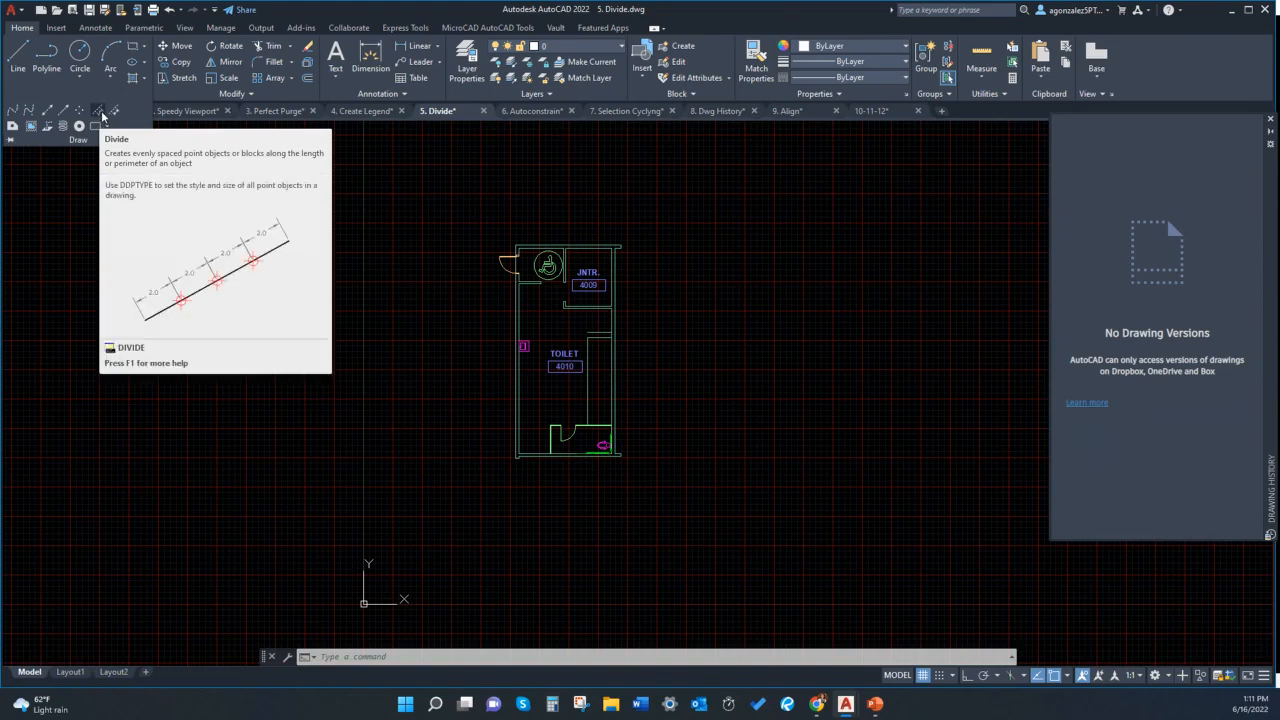
pyautogui.click(101, 113)
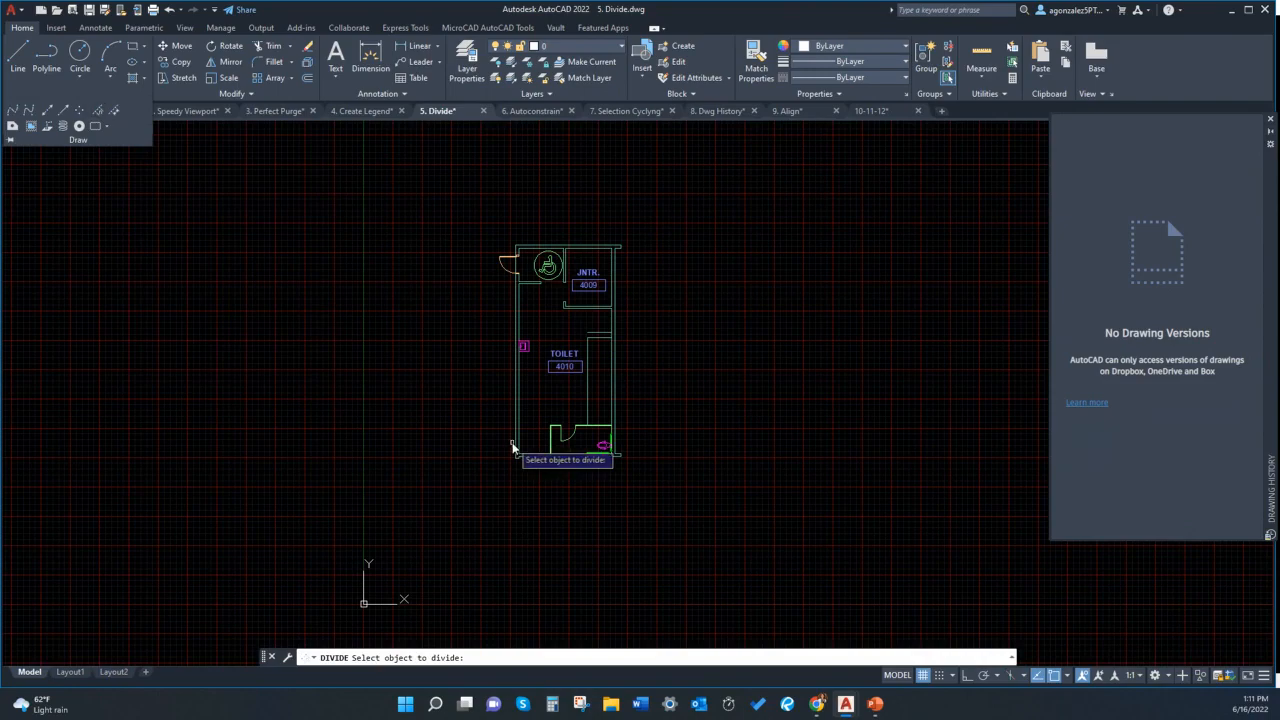
pyautogui.moveTo(467, 427); pyautogui.dragTo(407, 394, button='middle')
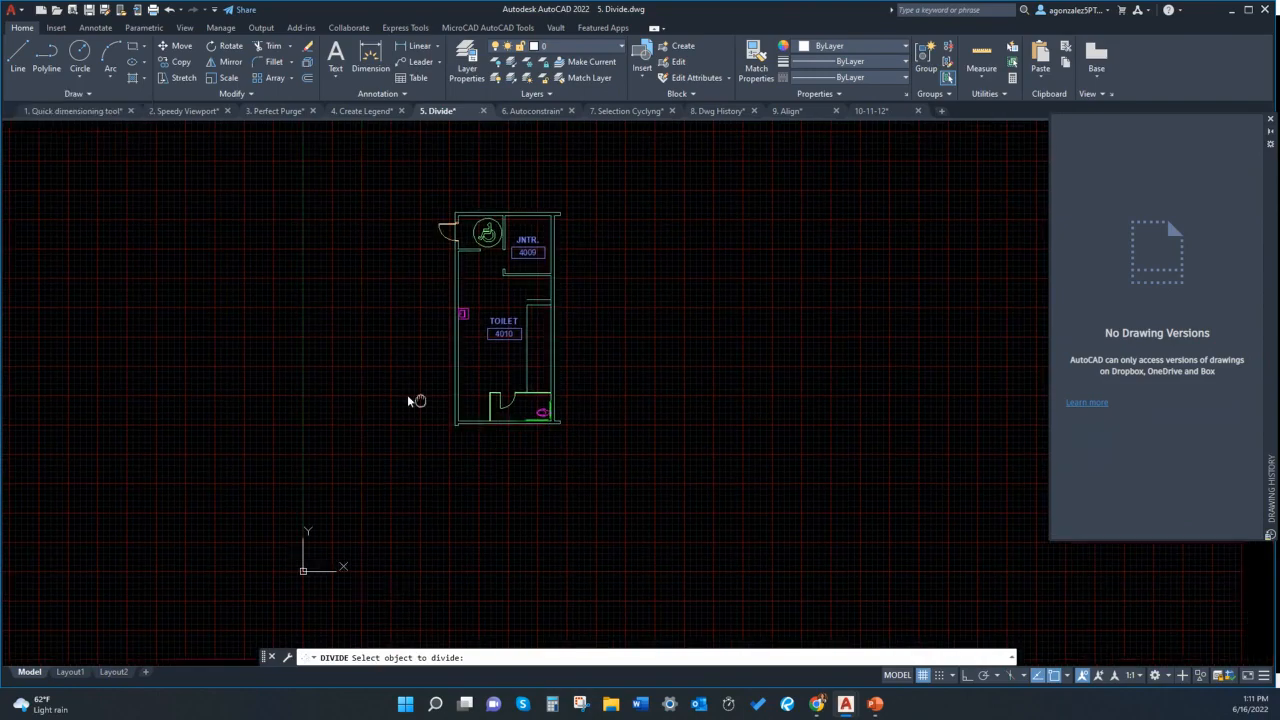
pyautogui.scroll(1, 562, 306)
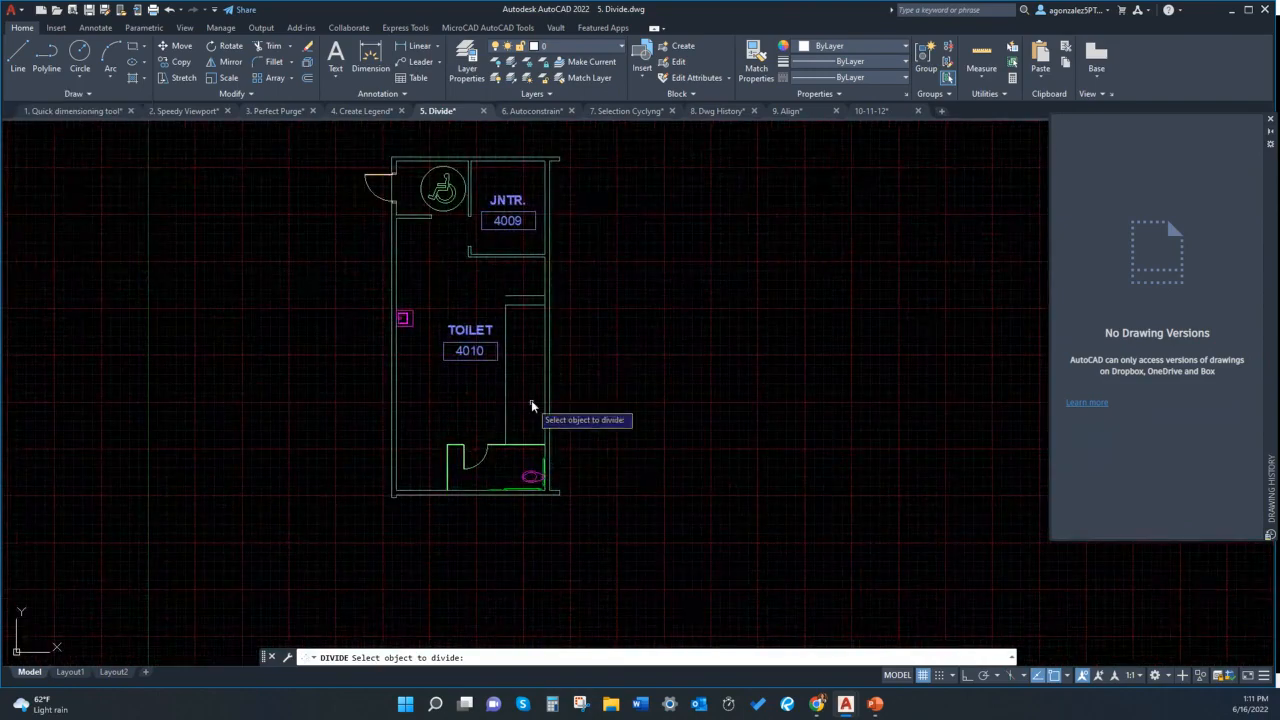
pyautogui.scroll(1, 537, 400)
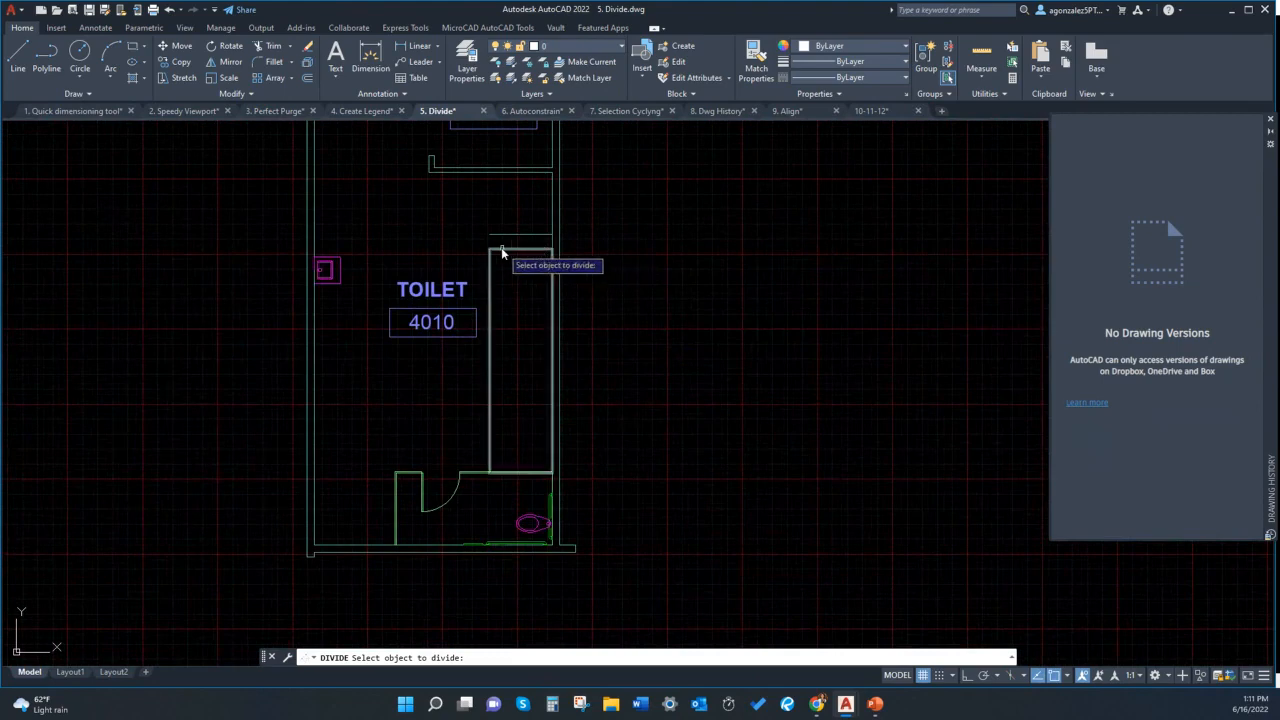
pyautogui.click(552, 304)
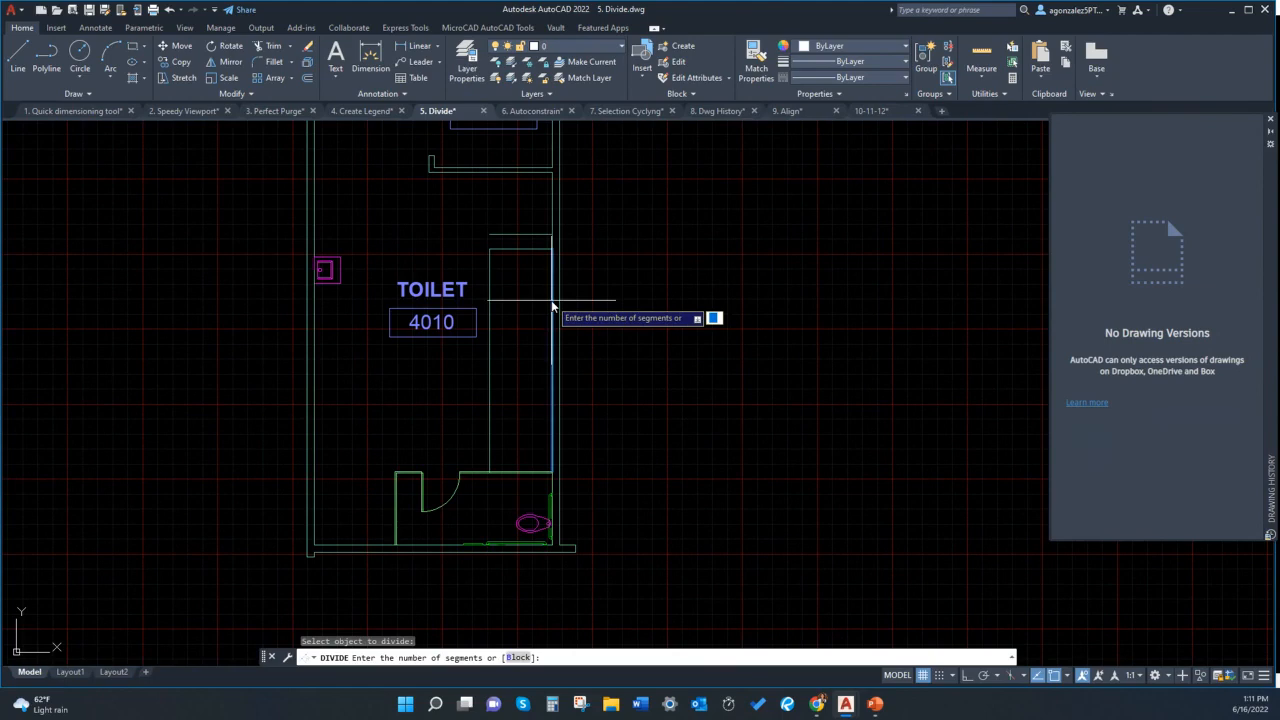
pyautogui.write('4')
pyautogui.press('Return')
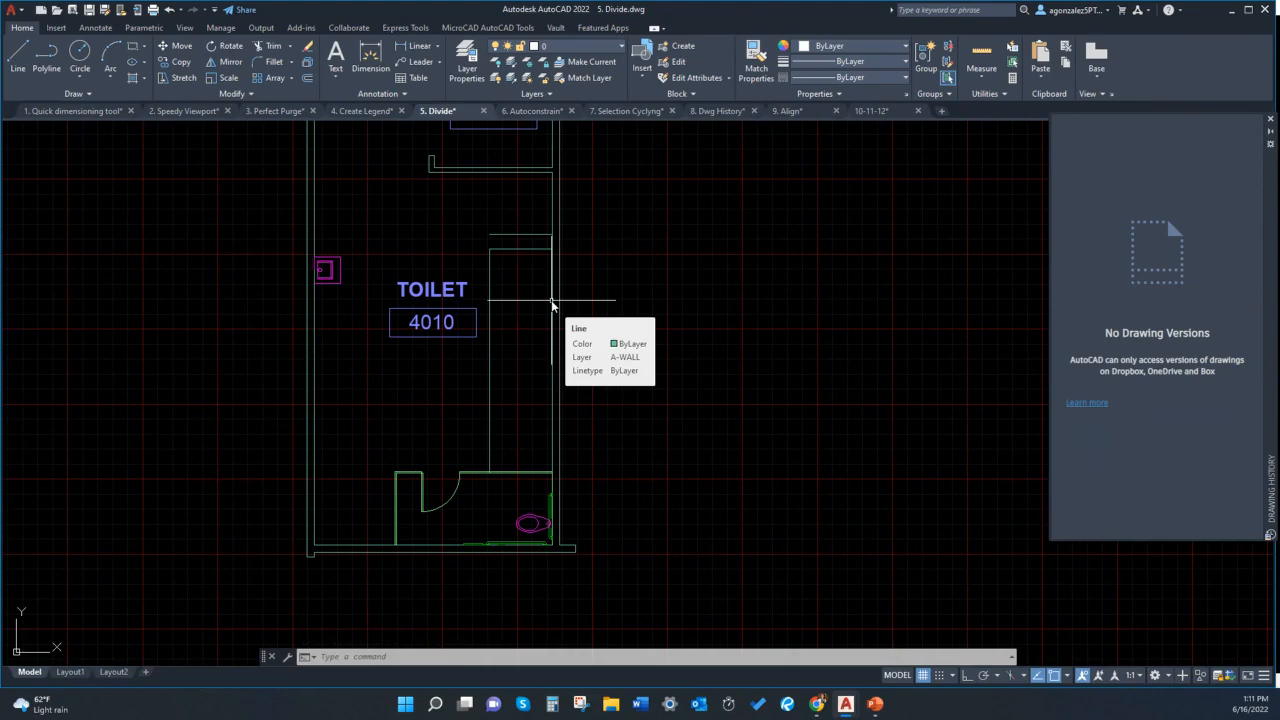
# Set the point style to the plus-shaped marker, keeping the size of 5.0000 in absolute units
pyautogui.click(992, 95)
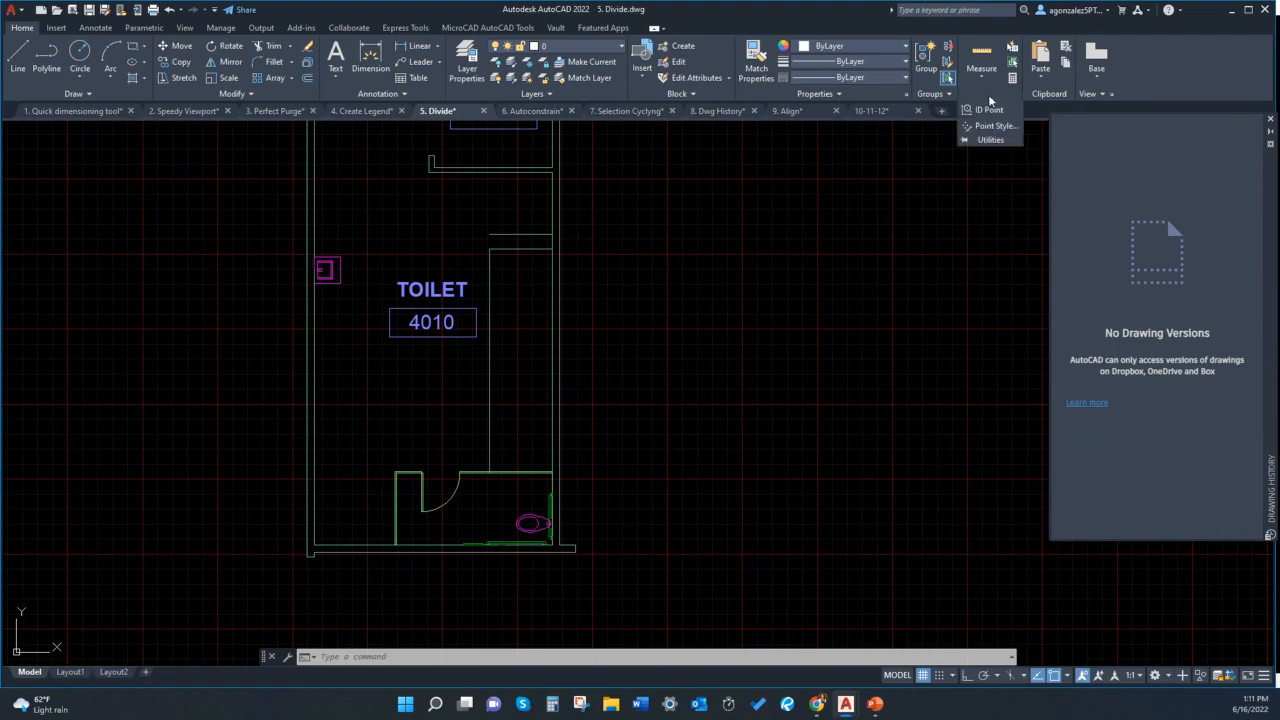
pyautogui.click(985, 127)
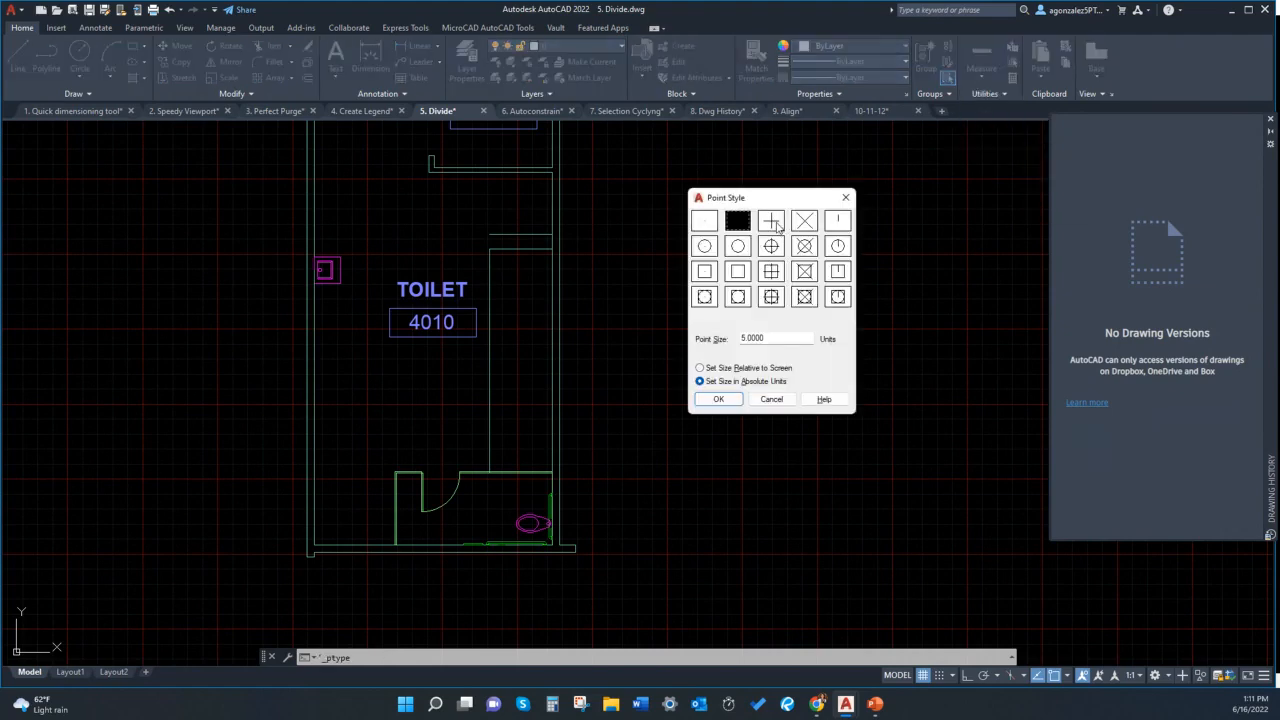
pyautogui.click(775, 223)
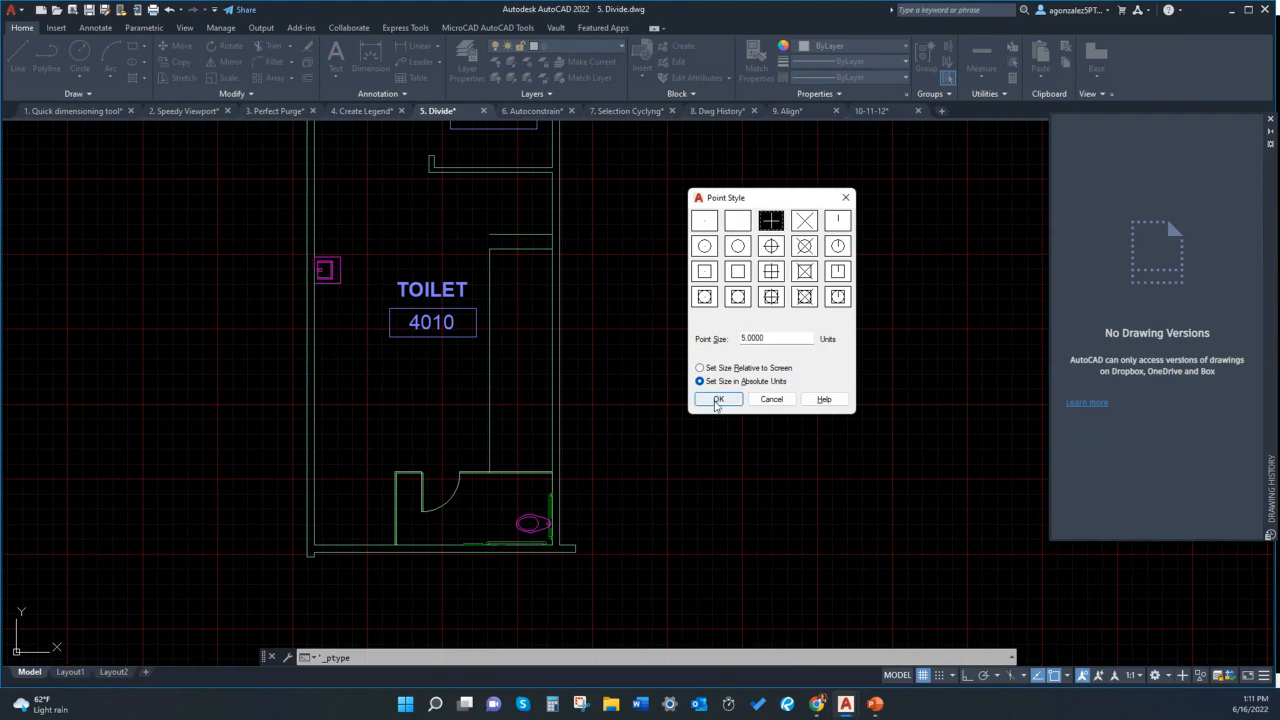
pyautogui.click(717, 400)
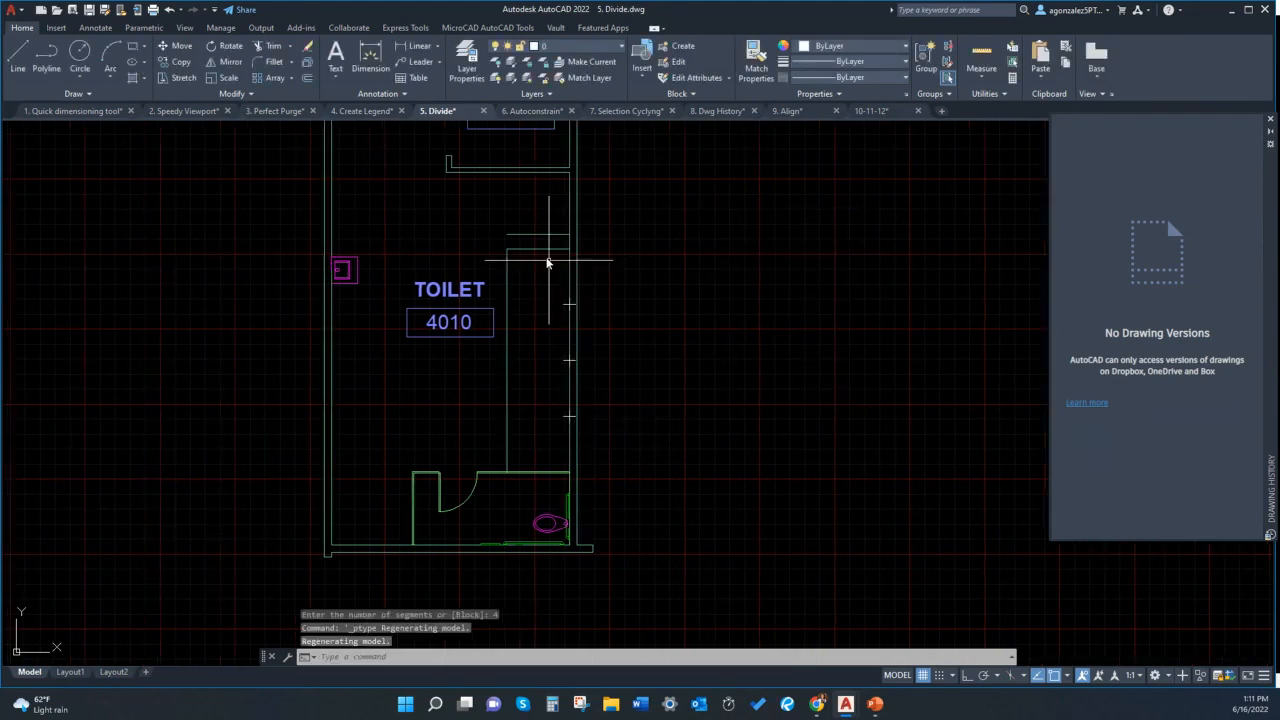
# Move the loose horizontal partition line by its wall-side endpoint onto the uppermost division point on the wall
pyautogui.scroll(2, 545, 255)
pyautogui.scroll(2, 541, 240)
pyautogui.click(526, 211)
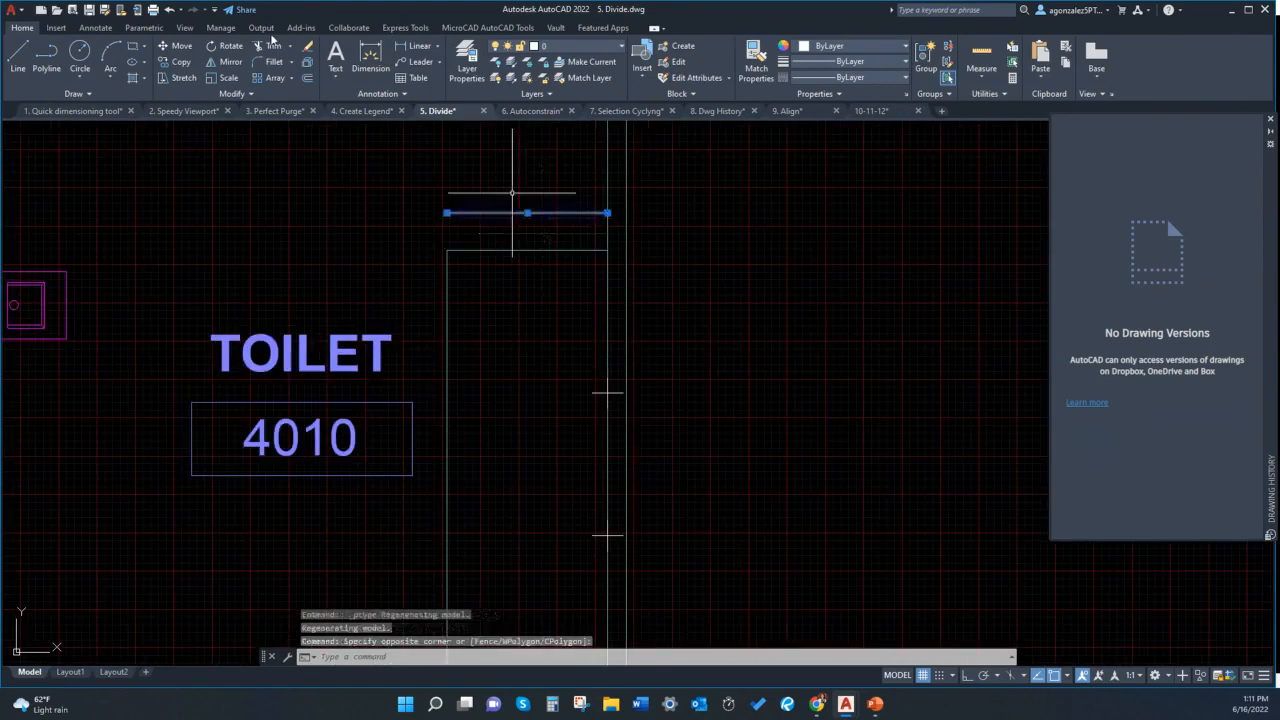
pyautogui.click(176, 46)
pyautogui.click(607, 211)
pyautogui.click(611, 393)
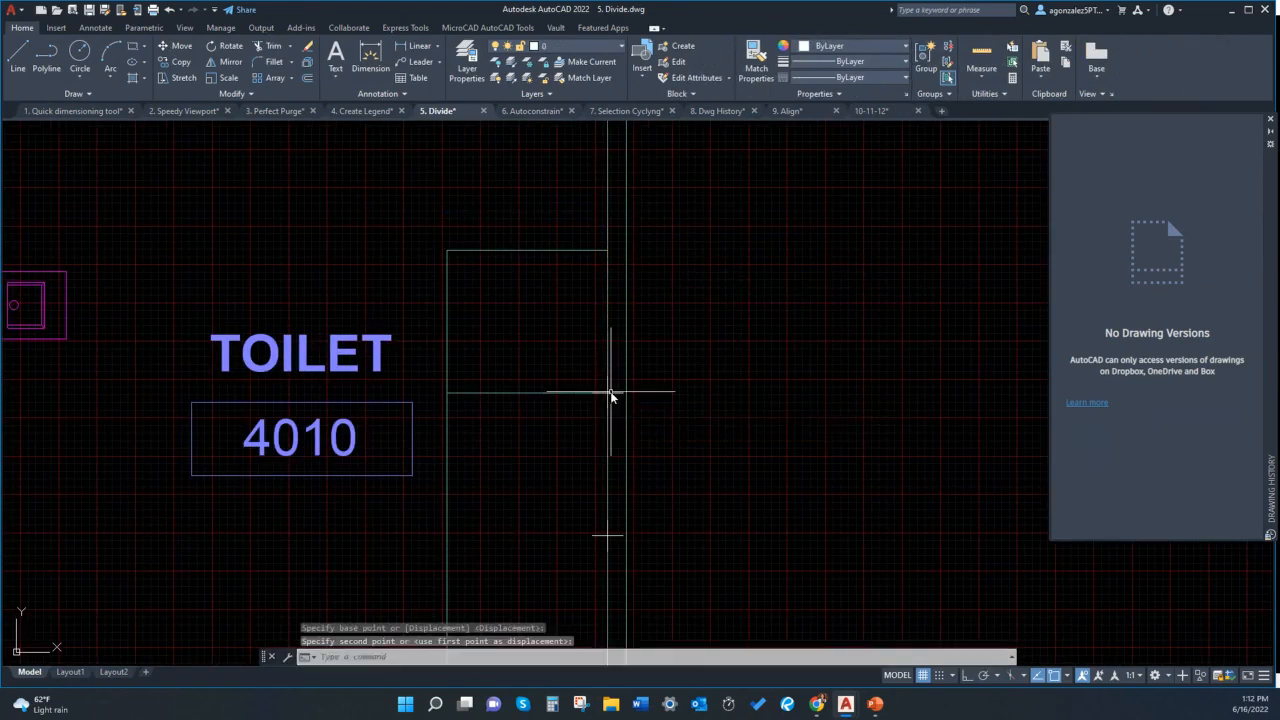
pyautogui.scroll(-3, 611, 393)
pyautogui.press('Escape')
# Copy the partition line from its wall-side endpoint to the other two division points to complete the stalls
pyautogui.click(634, 295)
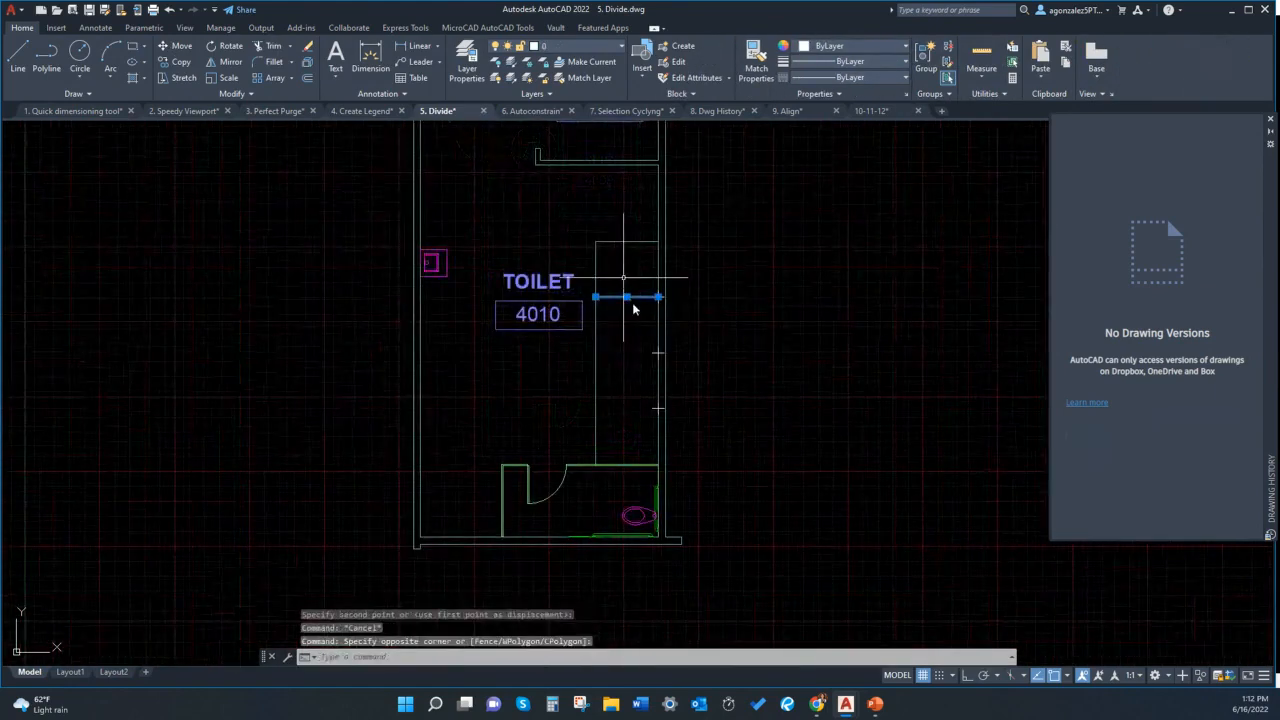
pyautogui.click(179, 62)
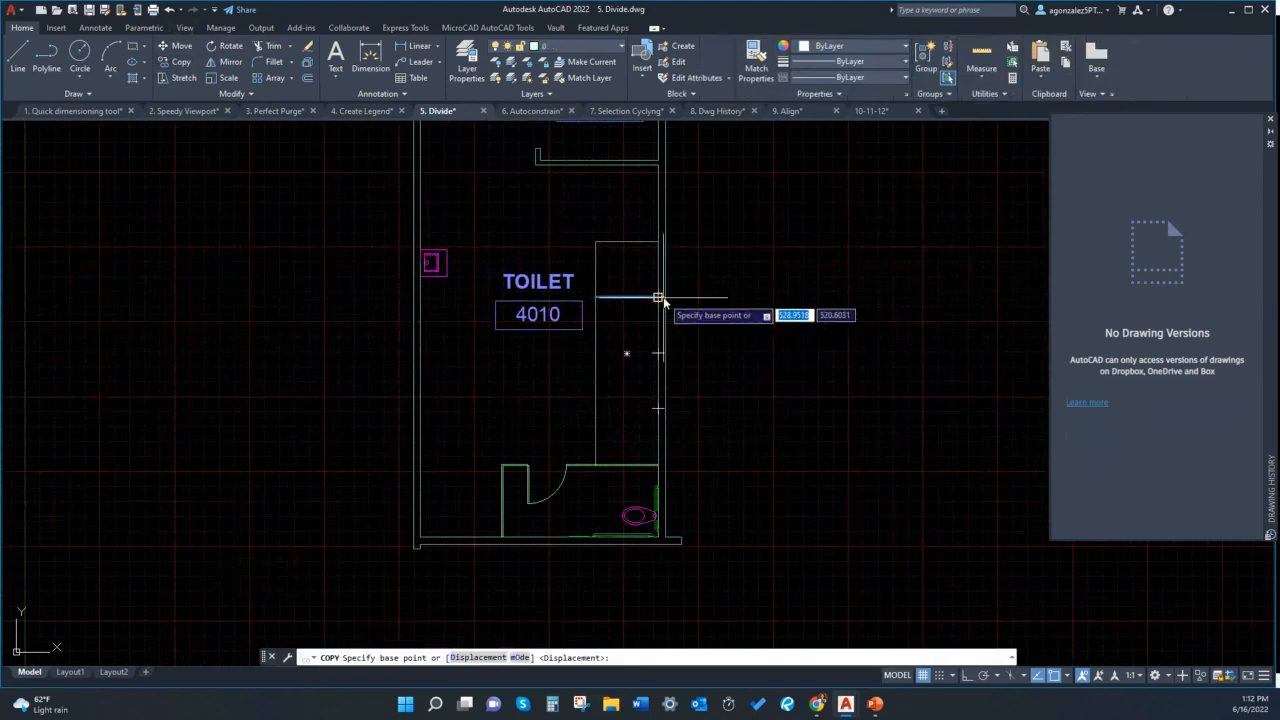
pyautogui.click(658, 296)
pyautogui.click(658, 408)
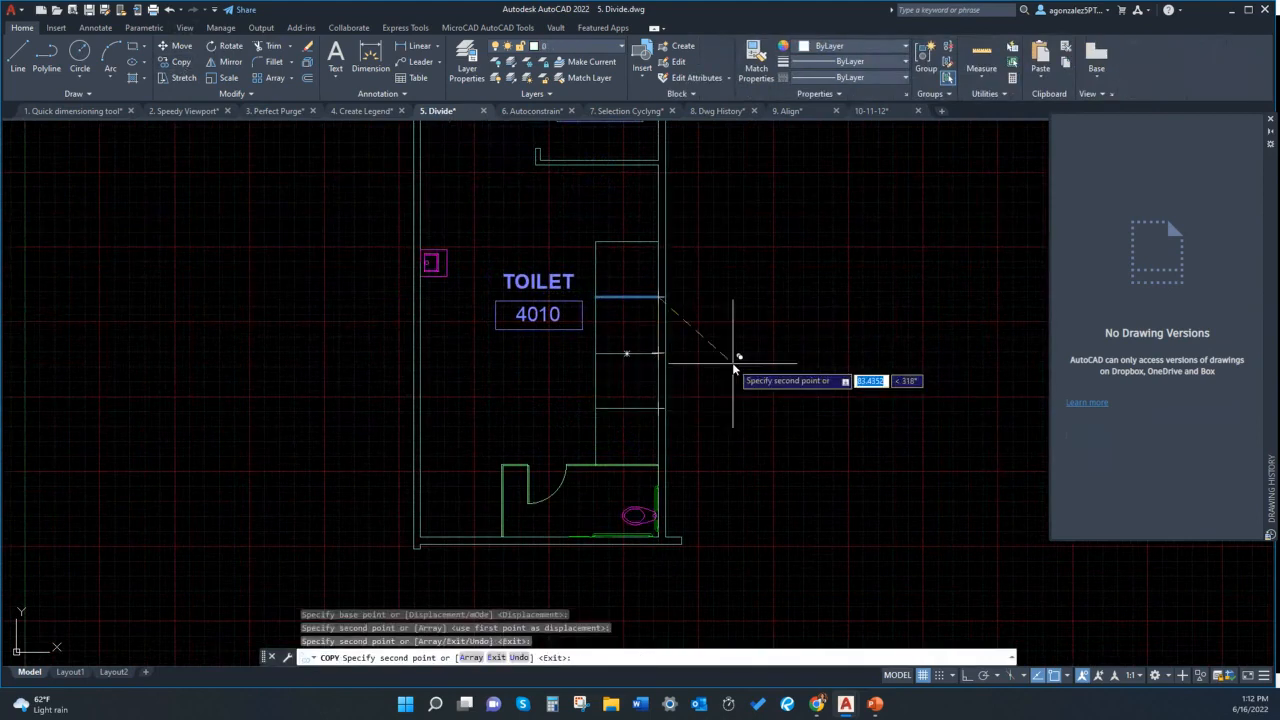
pyautogui.moveTo(713, 360)
pyautogui.mouseDown(button='middle')
pyautogui.moveTo(650, 408)
pyautogui.moveTo(568, 380)
pyautogui.mouseUp(button='middle')
pyautogui.press('Escape')
pyautogui.press('Escape')
pyautogui.scroll(1, 577, 291)
pyautogui.moveTo(583, 297); pyautogui.dragTo(595, 289, button='middle')
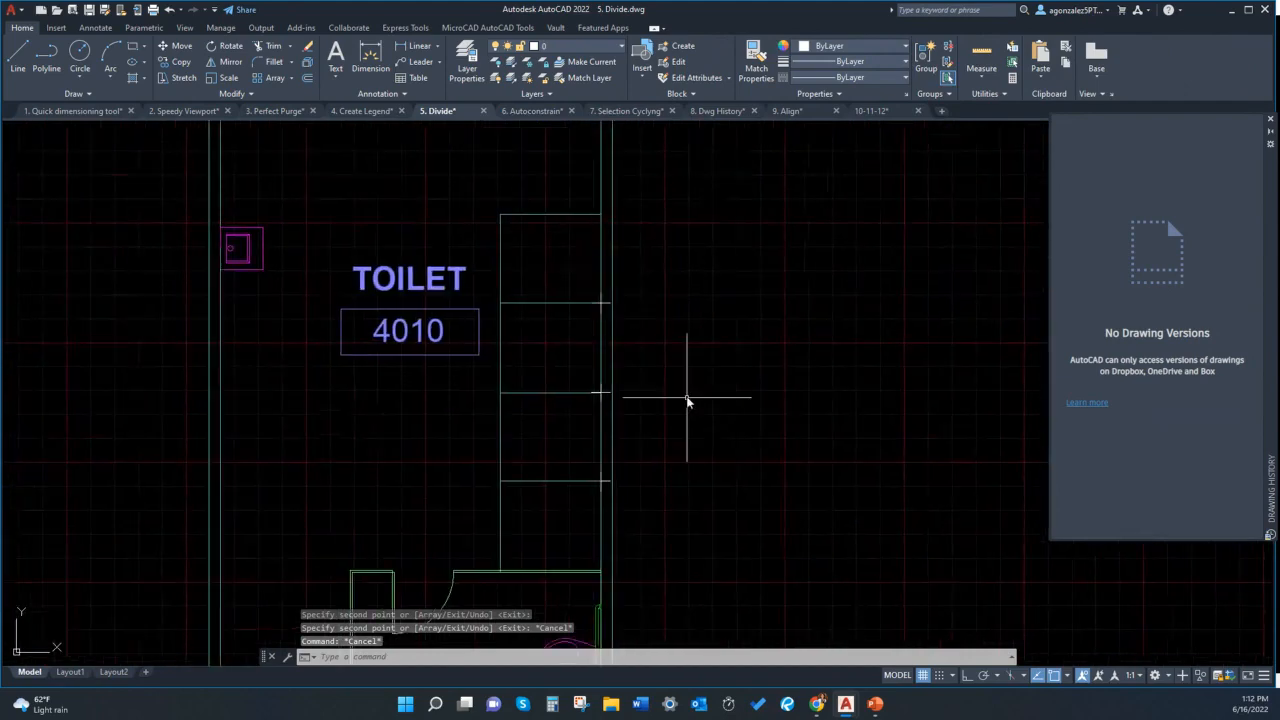
# Divide the toilet room's inner wall line beside the single sink into 4 equal segments
pyautogui.scroll(-1, 689, 400)
pyautogui.moveTo(689, 400); pyautogui.dragTo(695, 371, button='middle')
pyautogui.moveTo(524, 343); pyautogui.dragTo(523, 357, button='middle')
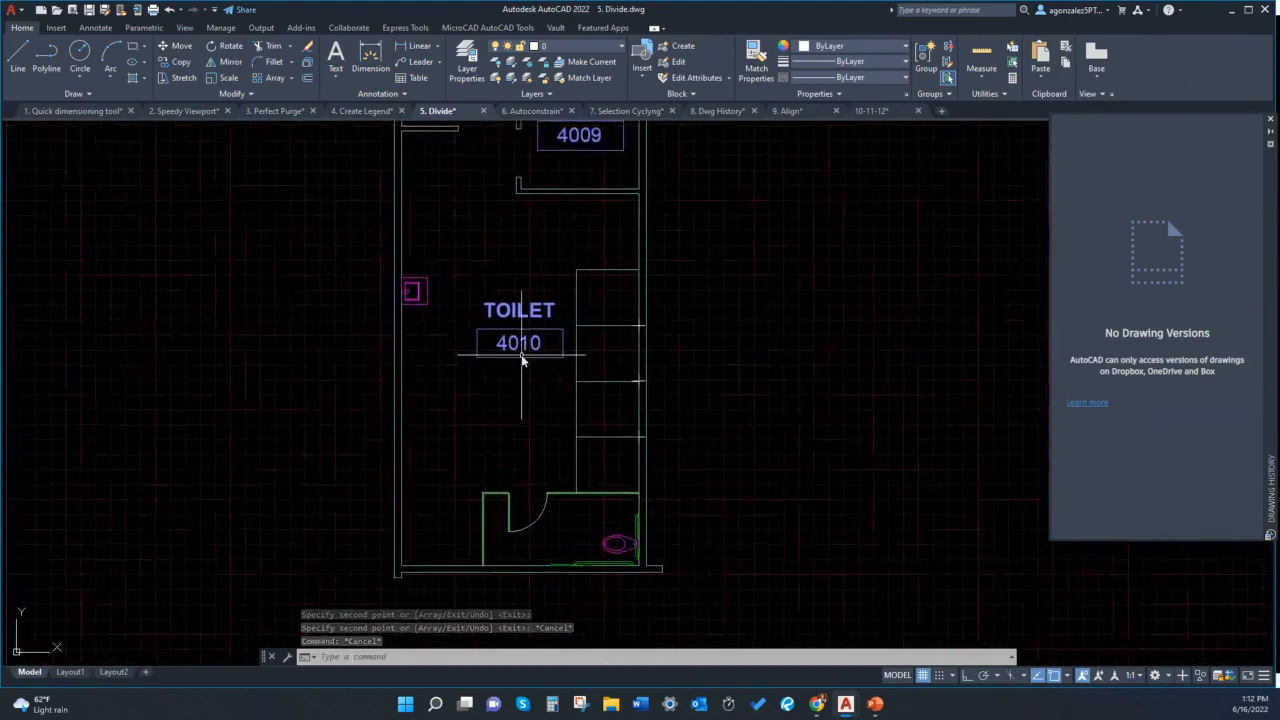
pyautogui.click(86, 94)
pyautogui.click(103, 115)
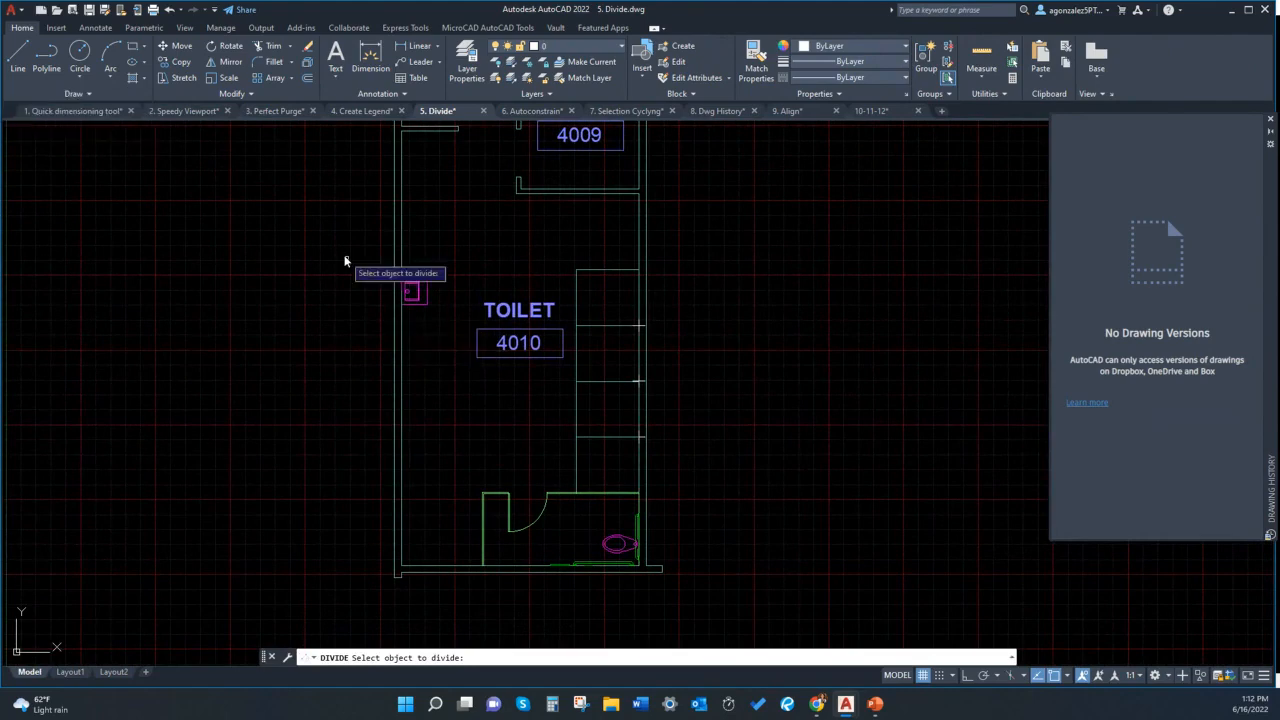
pyautogui.click(401, 337)
pyautogui.write('4')
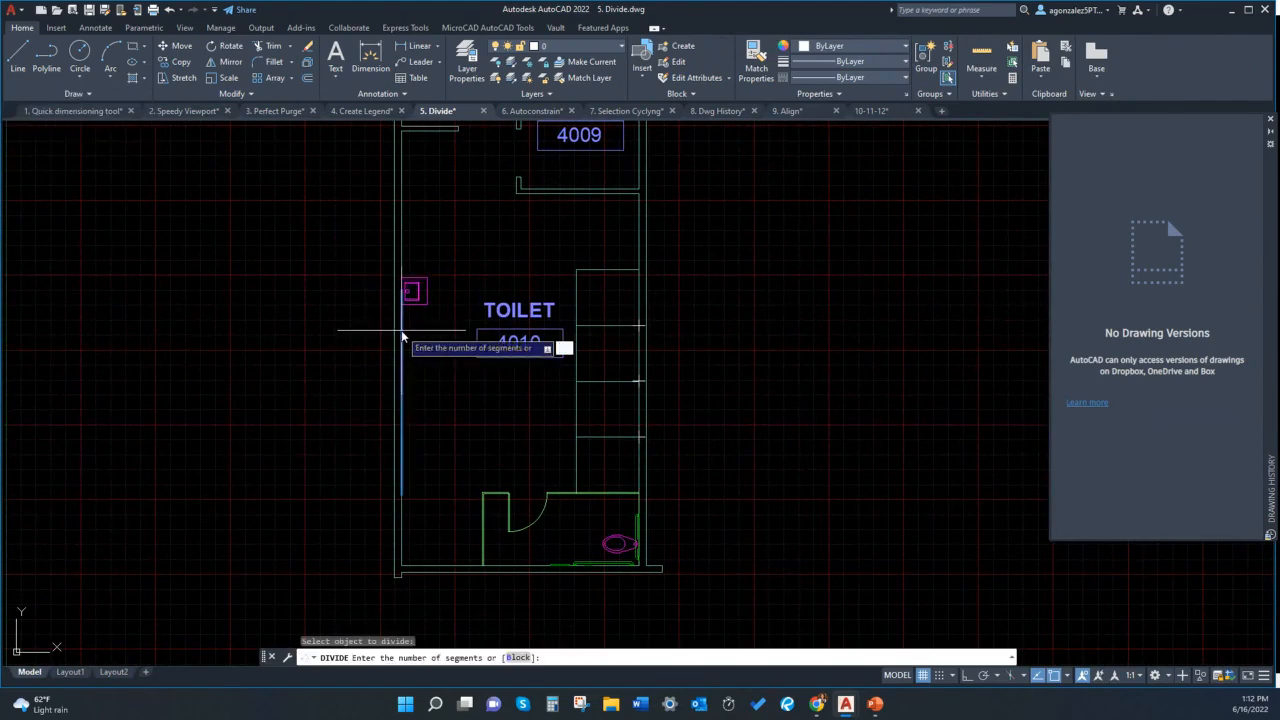
pyautogui.press('Return')
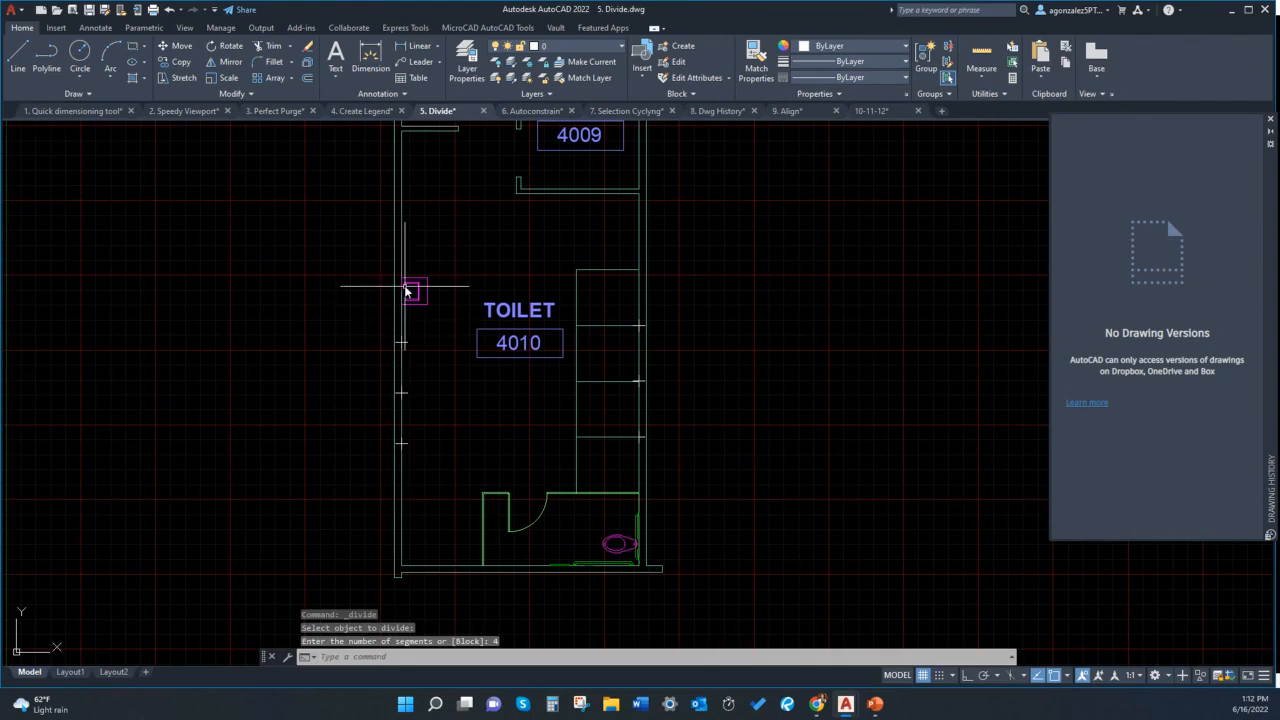
# Copy the sink from its wall-side midpoint onto the three division points along the wall
pyautogui.scroll(2, 406, 287)
pyautogui.click(411, 284)
pyautogui.click(177, 63)
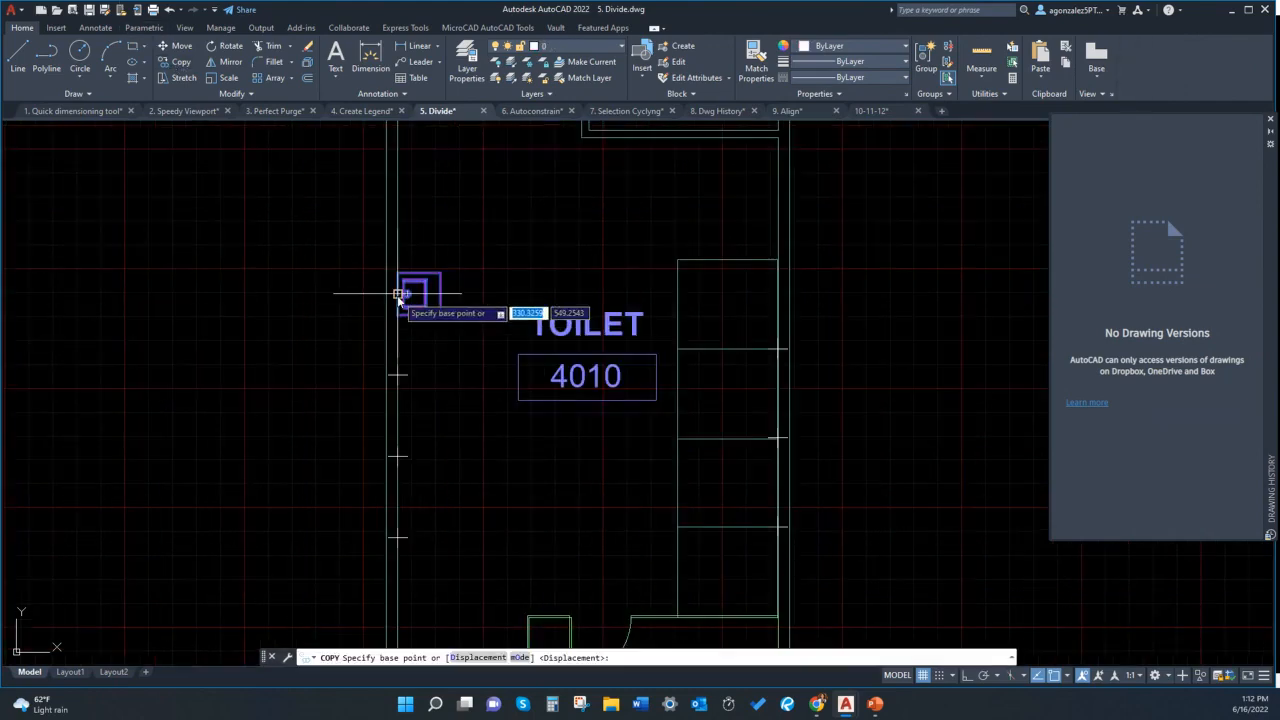
pyautogui.click(397, 295)
pyautogui.moveTo(409, 400); pyautogui.dragTo(473, 262, button='middle')
pyautogui.click(452, 295)
pyautogui.click(452, 376)
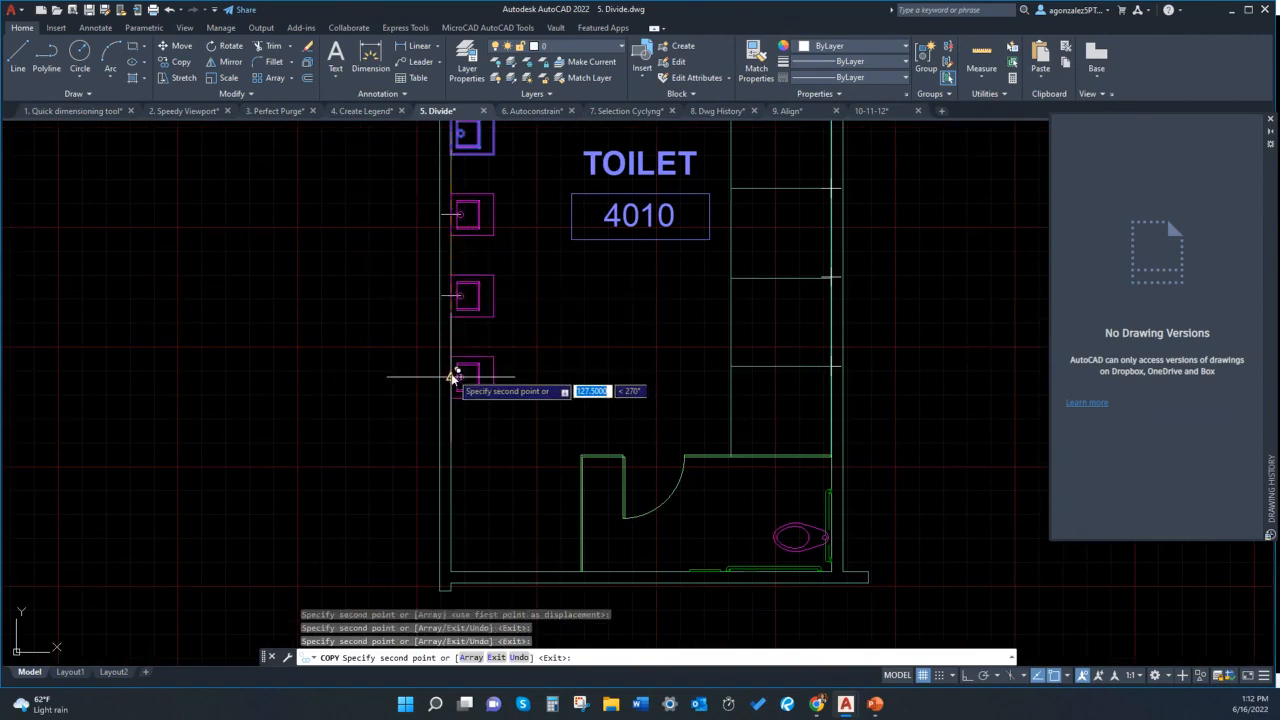
pyautogui.scroll(-4, 452, 376)
pyautogui.press('Escape')
pyautogui.press('Escape')
pyautogui.scroll(1, 357, 434)
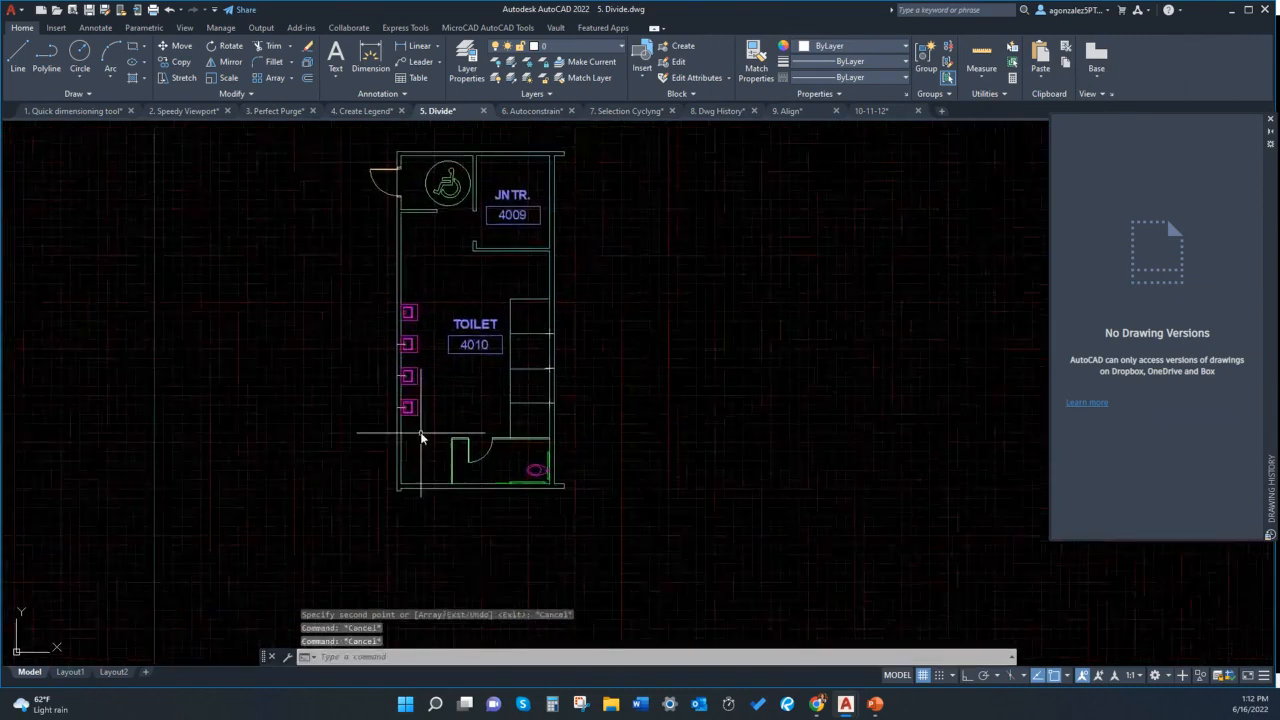
pyautogui.scroll(4, 430, 400)
pyautogui.scroll(-7, 463, 478)
pyautogui.scroll(5, 463, 450)
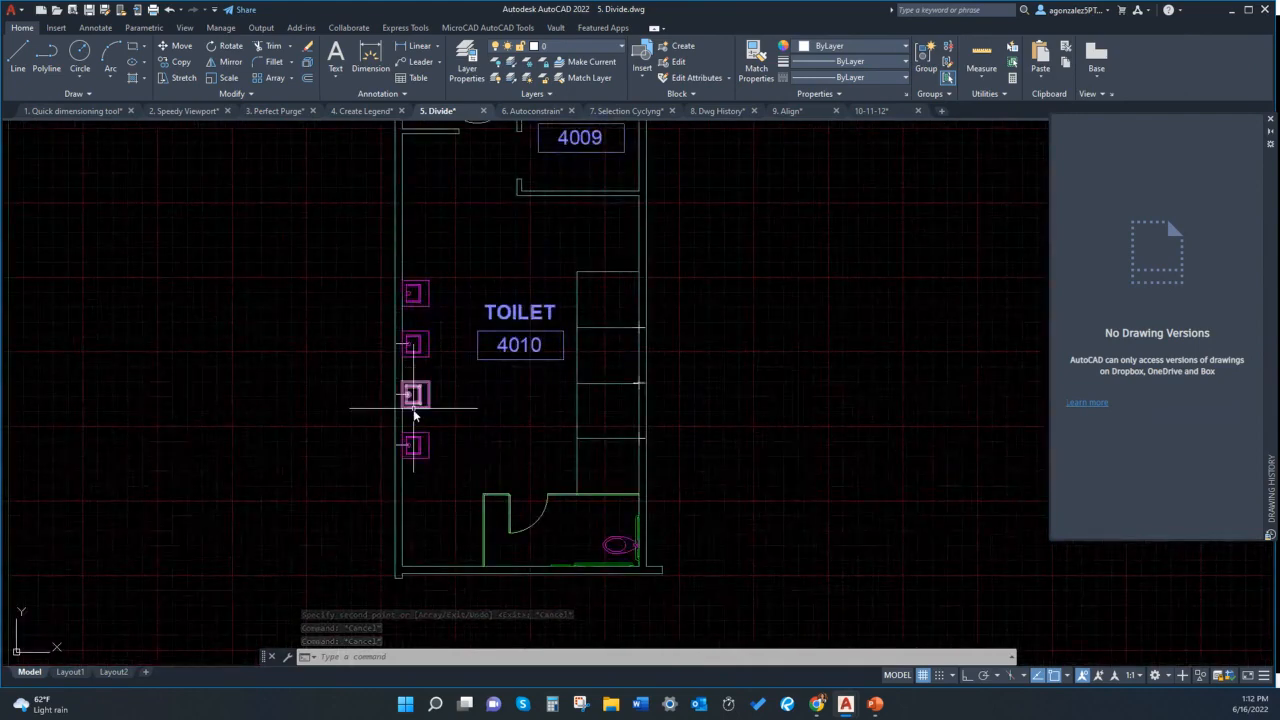
pyautogui.moveTo(419, 402); pyautogui.dragTo(452, 405, button='middle')
pyautogui.scroll(-4, 440, 401)
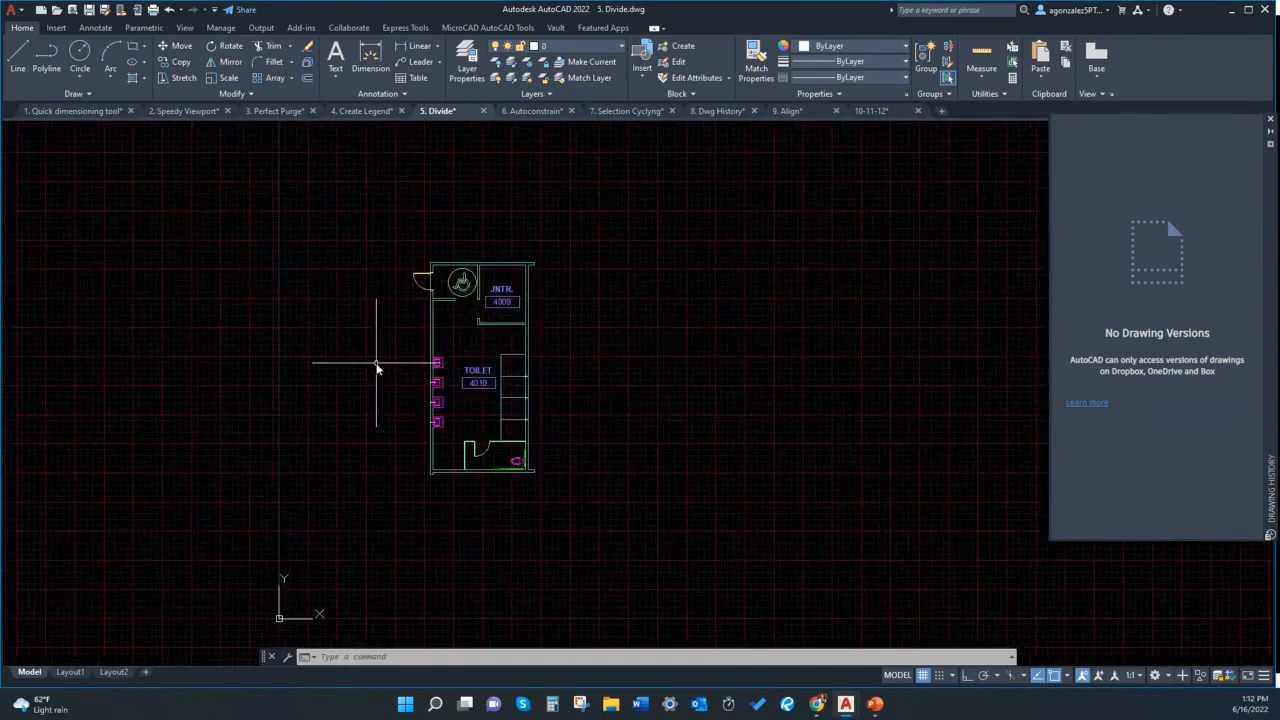
pyautogui.scroll(6, 376, 363)
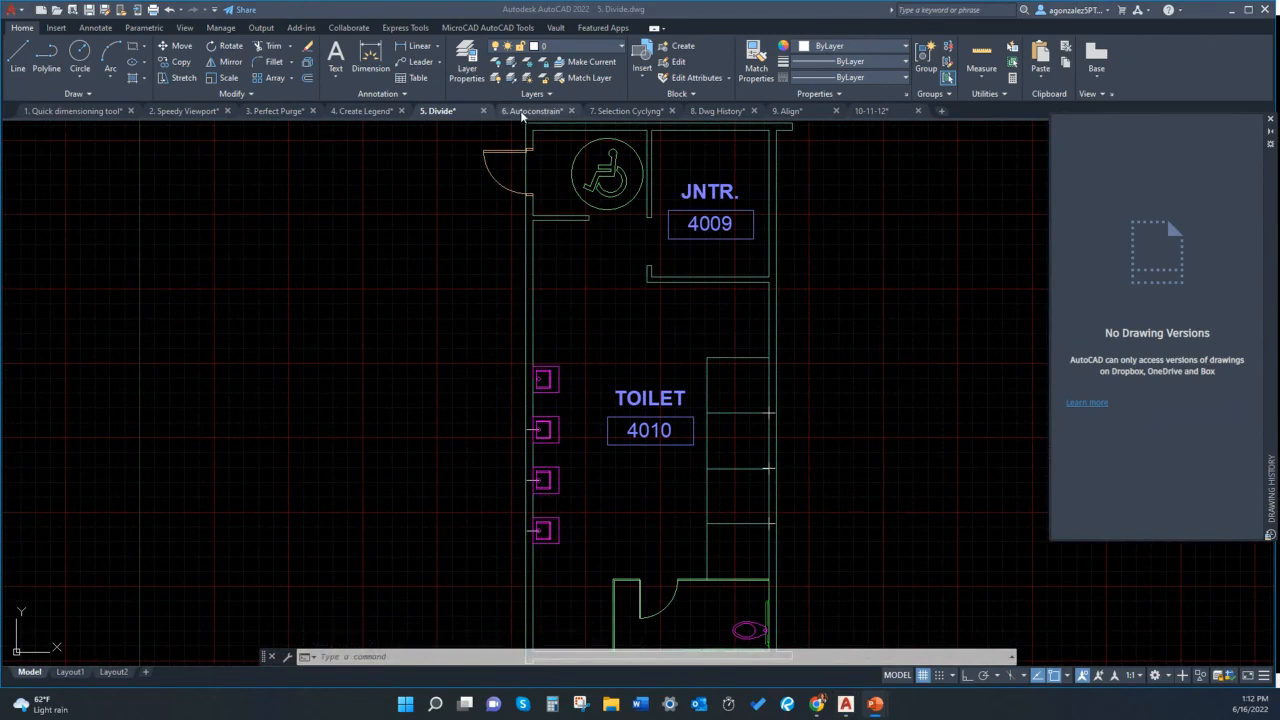
# Switch to the 6. Autoconstrain drawing with the L-shaped lines, the single line and the notched outline in view
pyautogui.moveTo(533, 112)
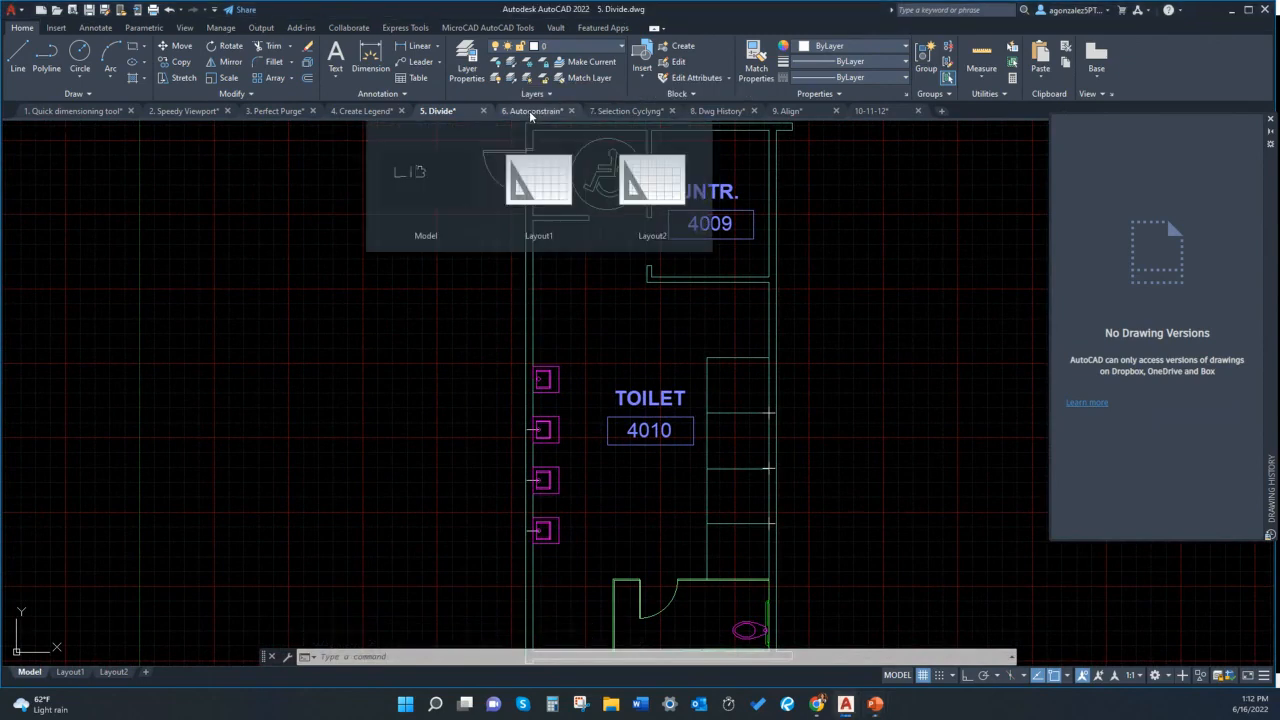
pyautogui.click(531, 112)
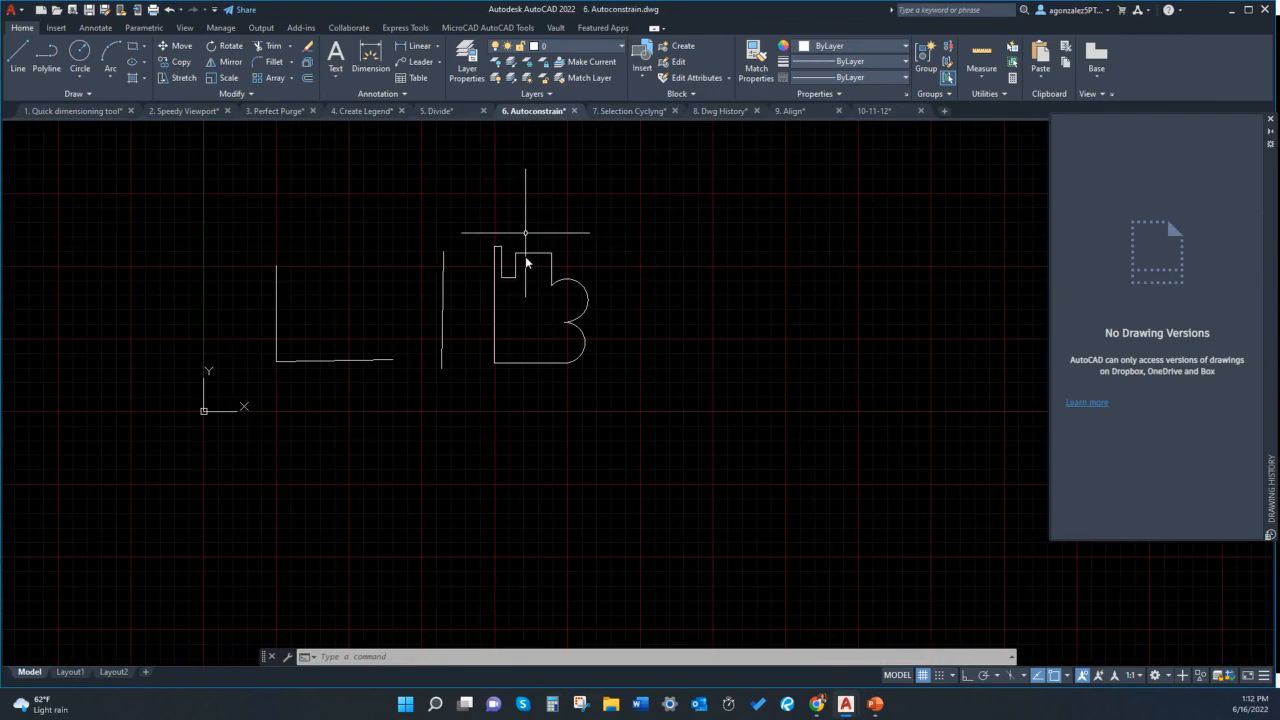
pyautogui.scroll(-3, 530, 255)
pyautogui.scroll(5, 469, 294)
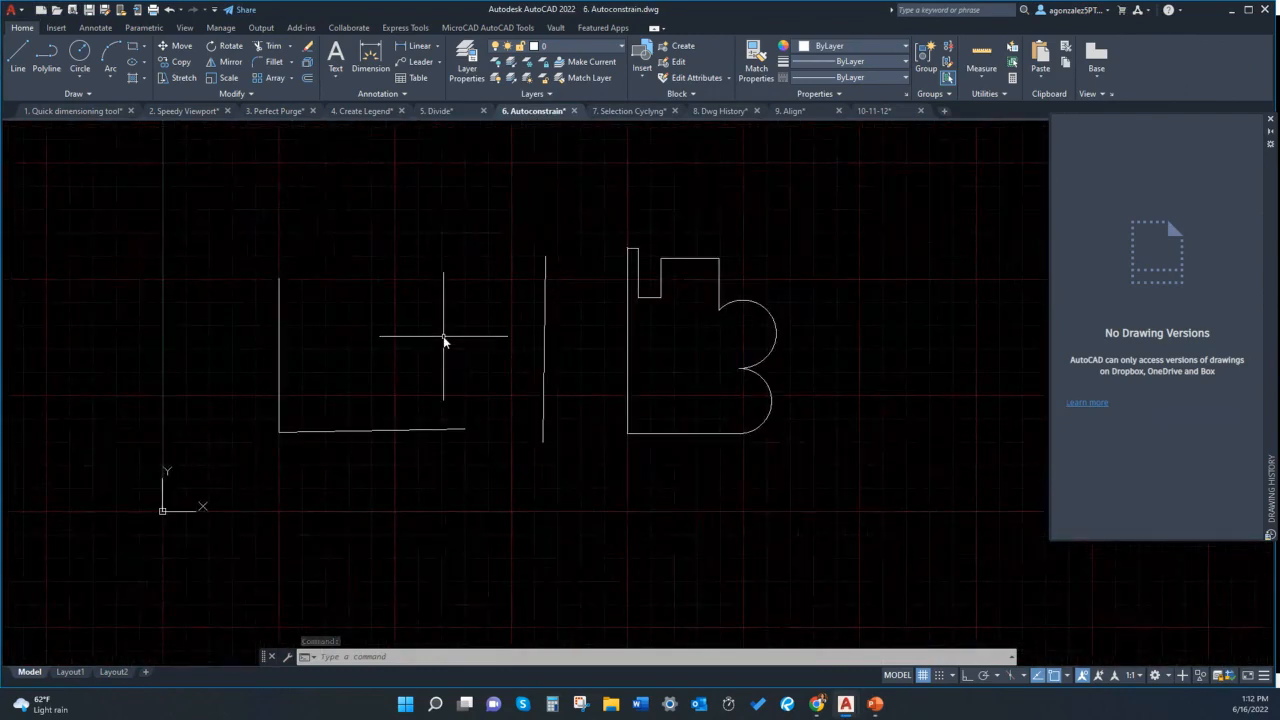
pyautogui.scroll(2, 444, 341)
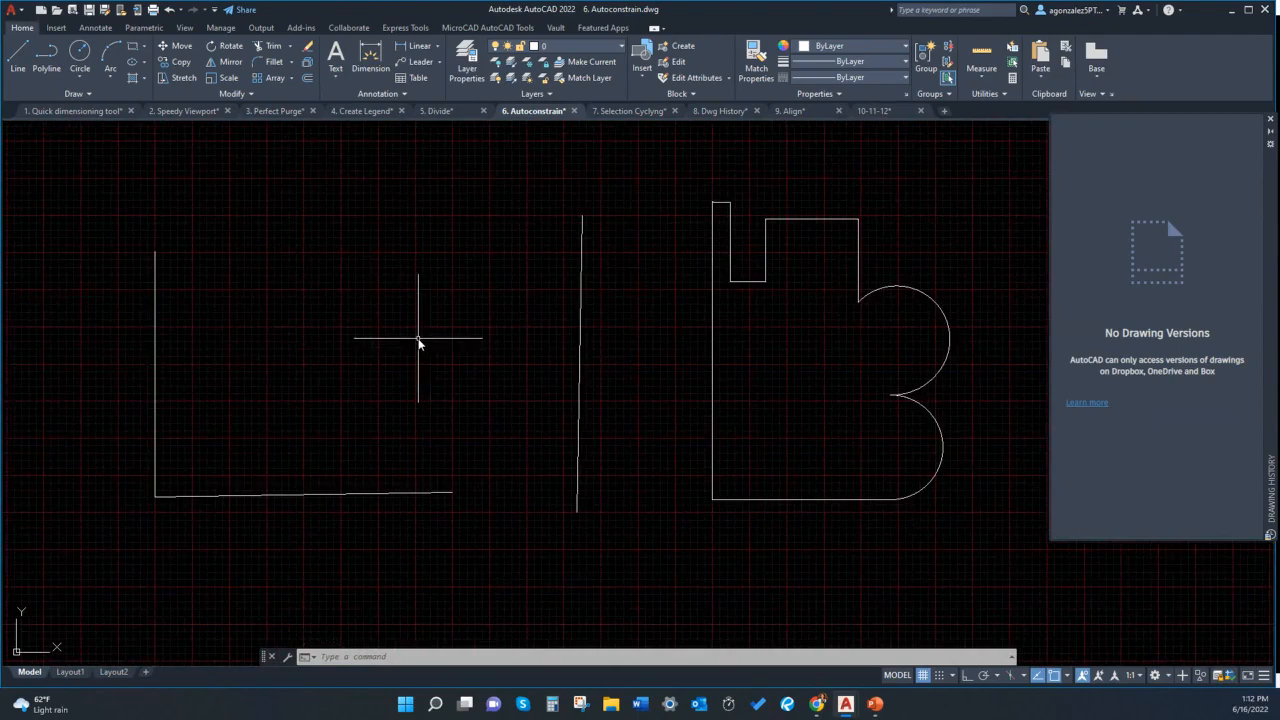
# Examine the alignment of the L-shaped lines and the single line, and the corner joint of the notched outline
pyautogui.moveTo(266, 463); pyautogui.dragTo(309, 429, button='middle')
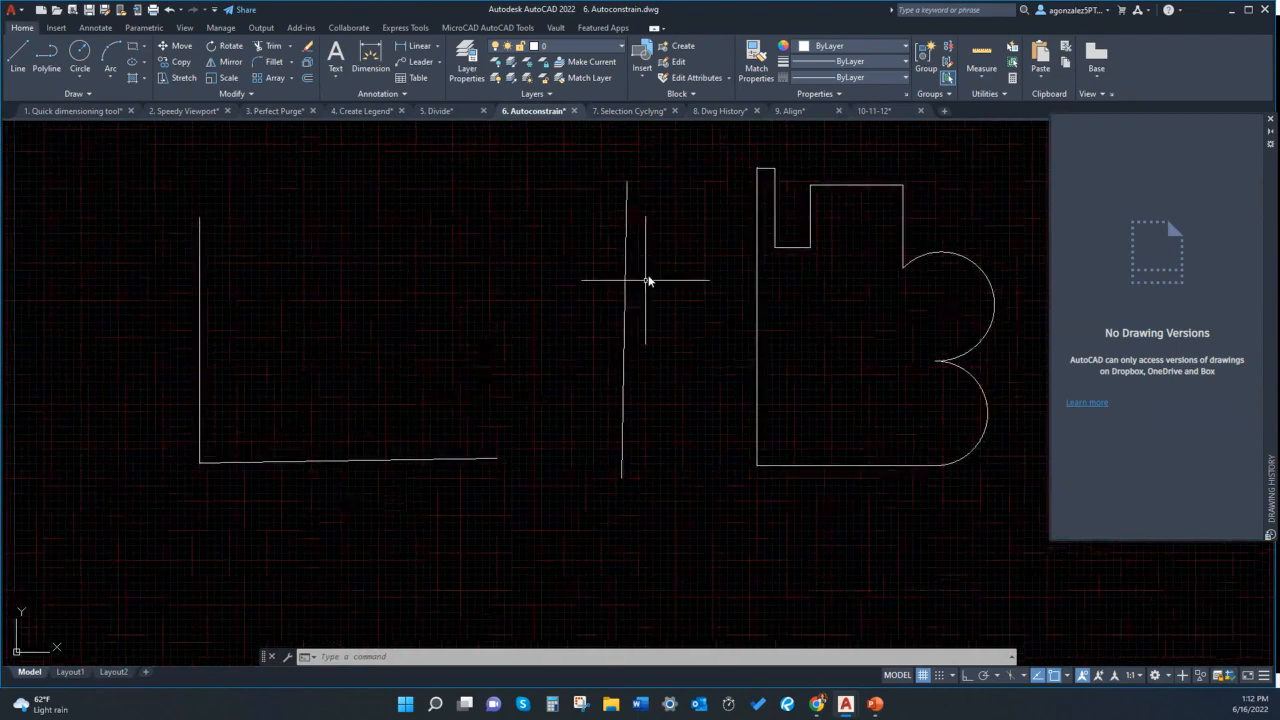
pyautogui.moveTo(622, 388); pyautogui.dragTo(578, 443, button='middle')
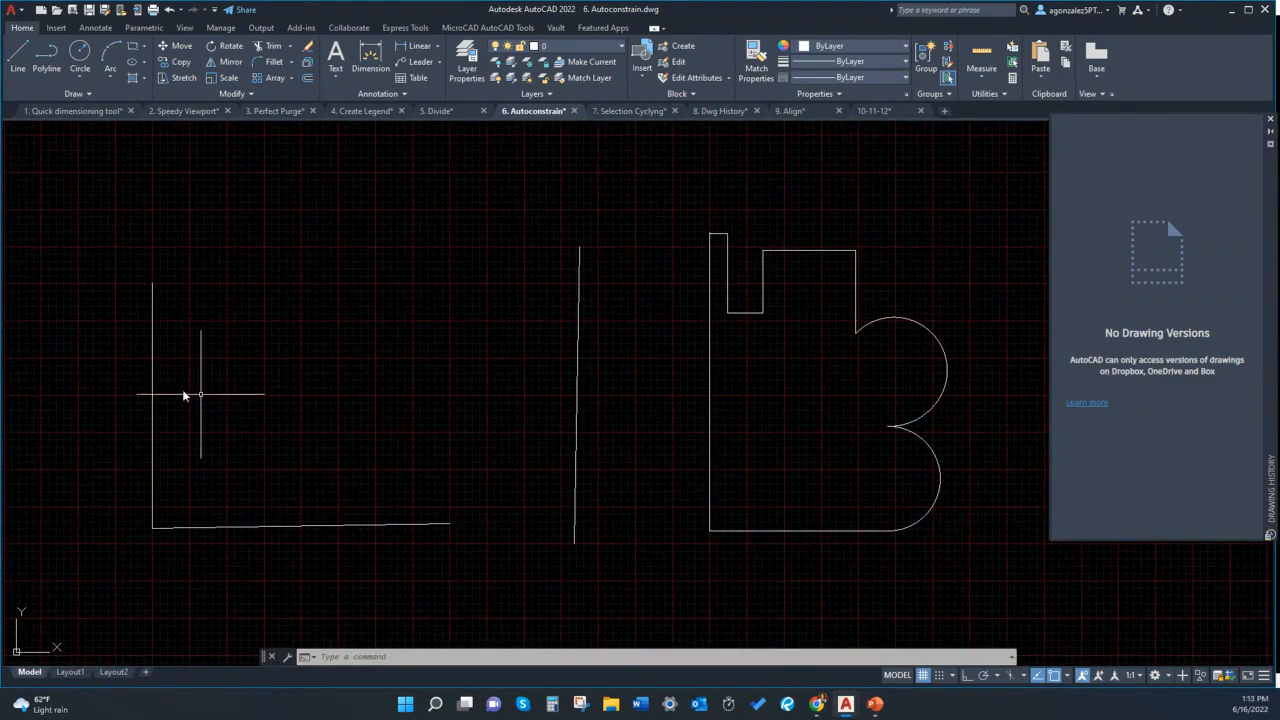
pyautogui.moveTo(167, 487); pyautogui.dragTo(181, 497, button='middle')
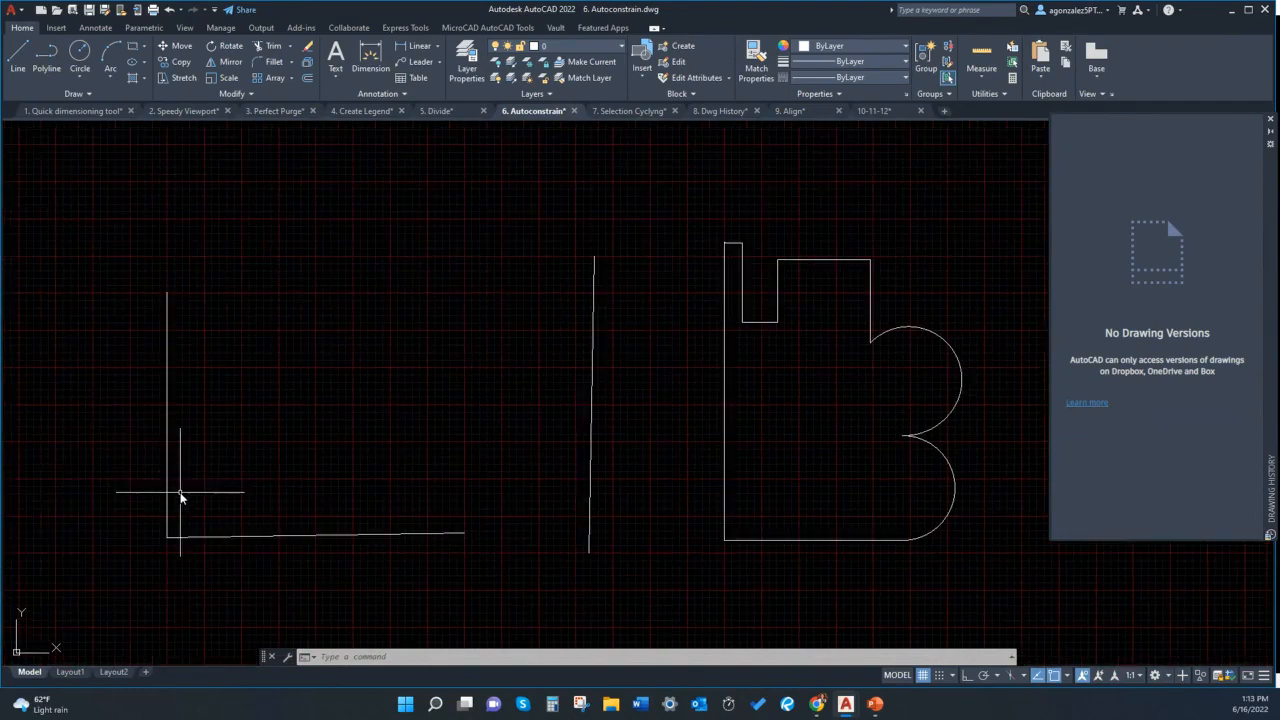
pyautogui.scroll(-2, 181, 497)
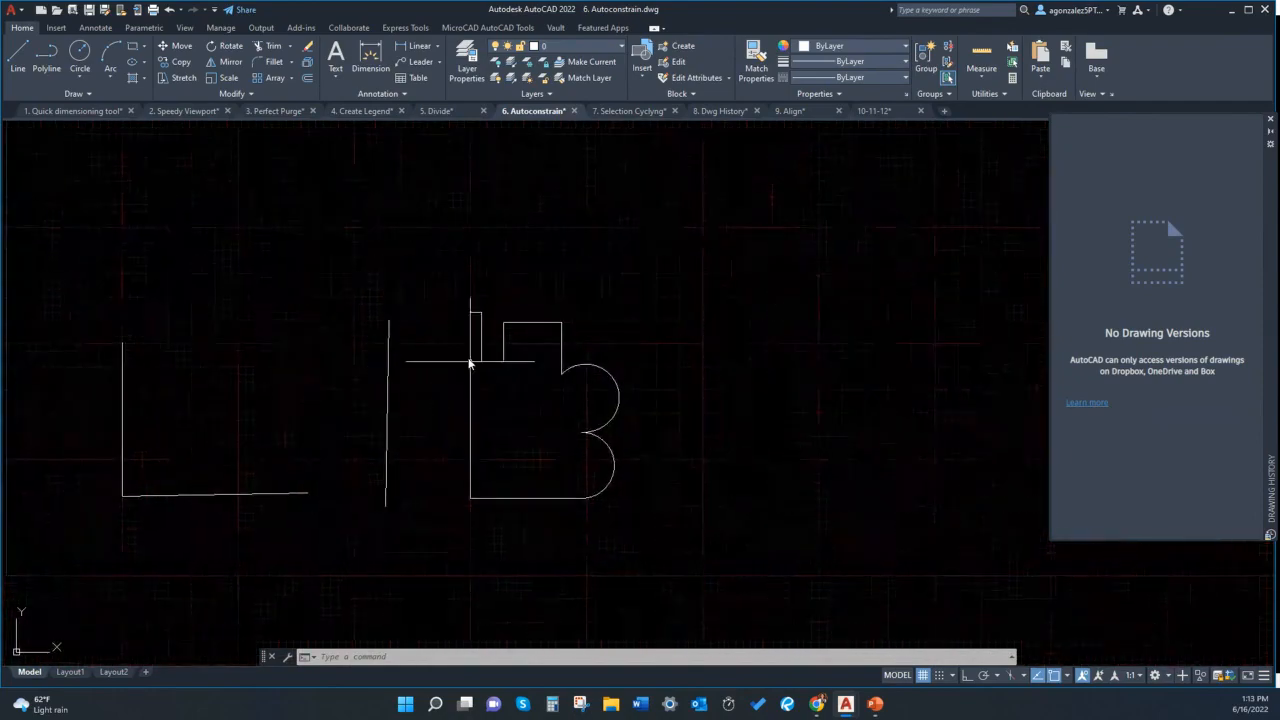
pyautogui.scroll(6, 506, 294)
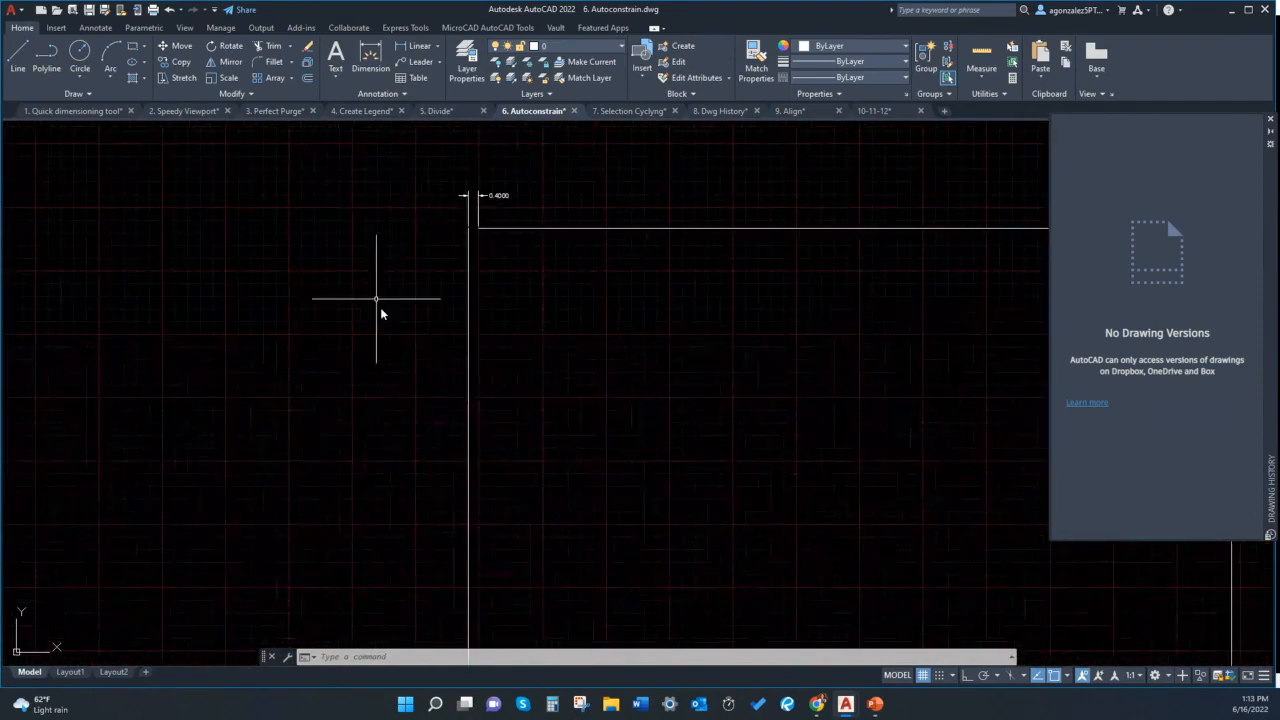
pyautogui.scroll(-2, 510, 257)
pyautogui.scroll(-5, 510, 257)
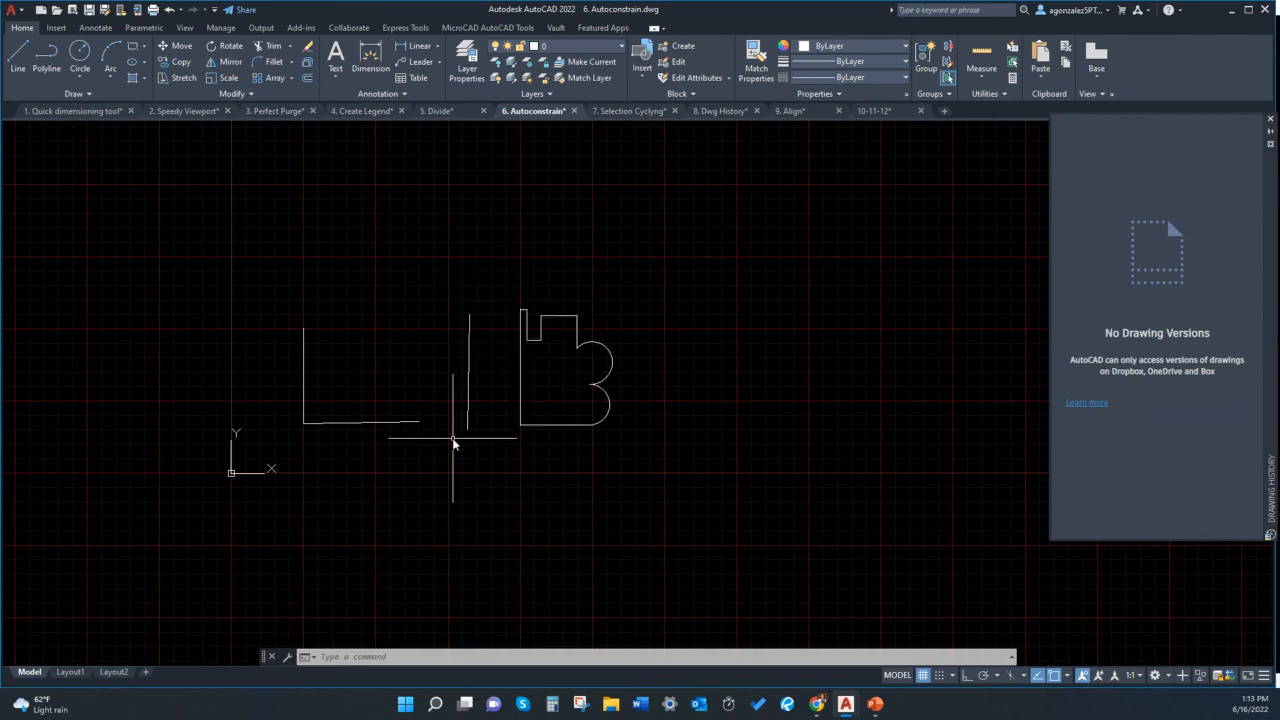
pyautogui.moveTo(453, 438)
pyautogui.mouseDown(button='middle')
pyautogui.moveTo(487, 426)
pyautogui.moveTo(448, 445)
pyautogui.moveTo(391, 418)
pyautogui.mouseUp(button='middle')
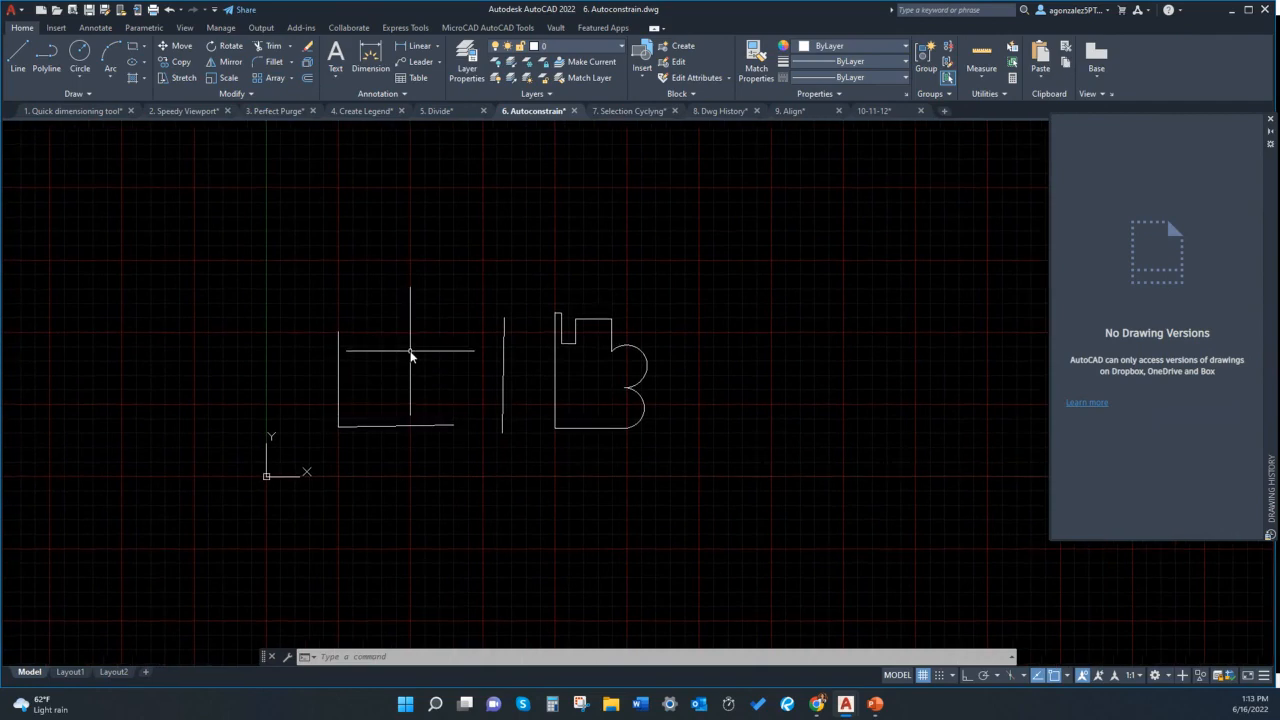
# Open the constraint settings and review the AutoConstrain constraint types and their priority order
pyautogui.click(140, 28)
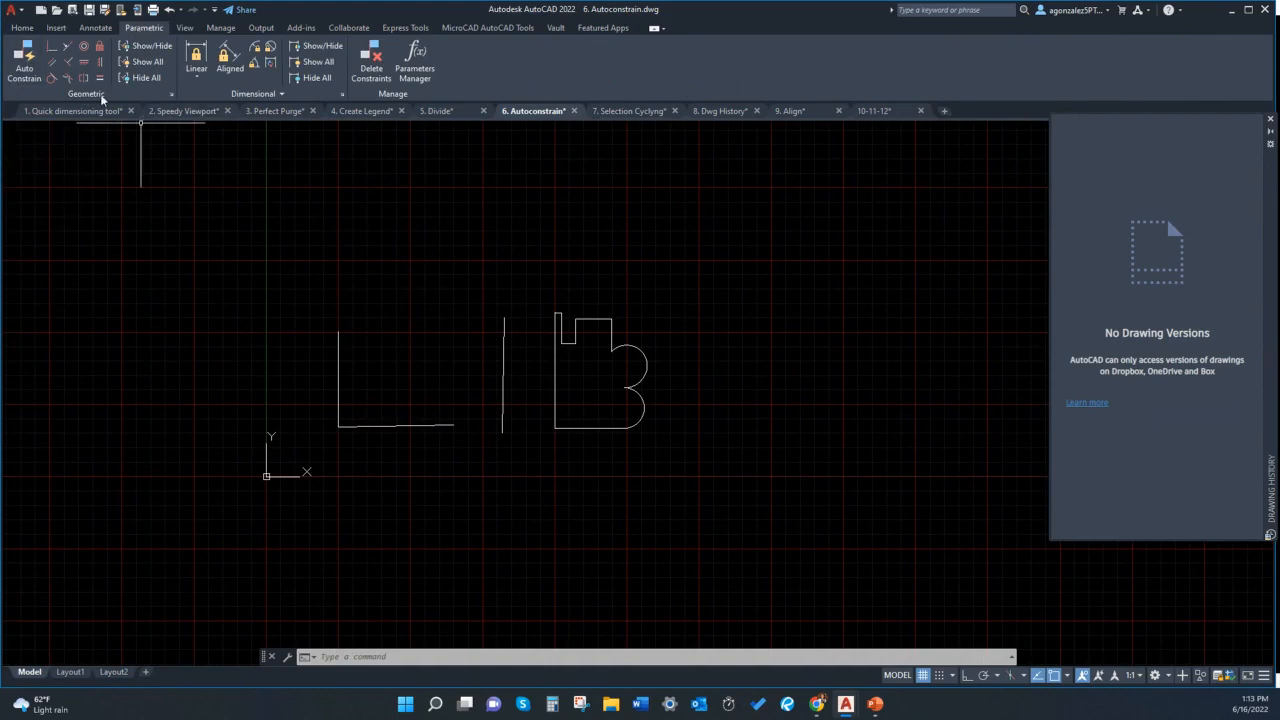
pyautogui.click(172, 95)
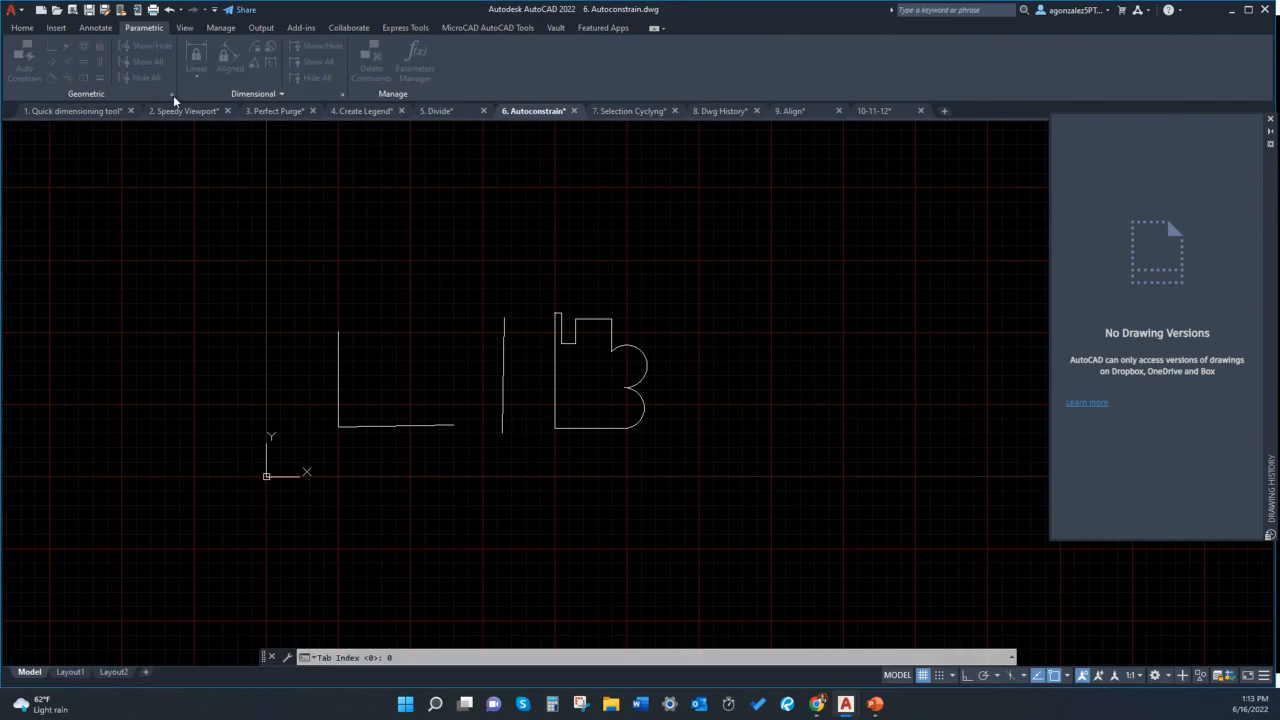
pyautogui.moveTo(460, 212)
pyautogui.mouseDown()
pyautogui.moveTo(497, 206)
pyautogui.moveTo(486, 194)
pyautogui.moveTo(435, 210)
pyautogui.mouseUp()
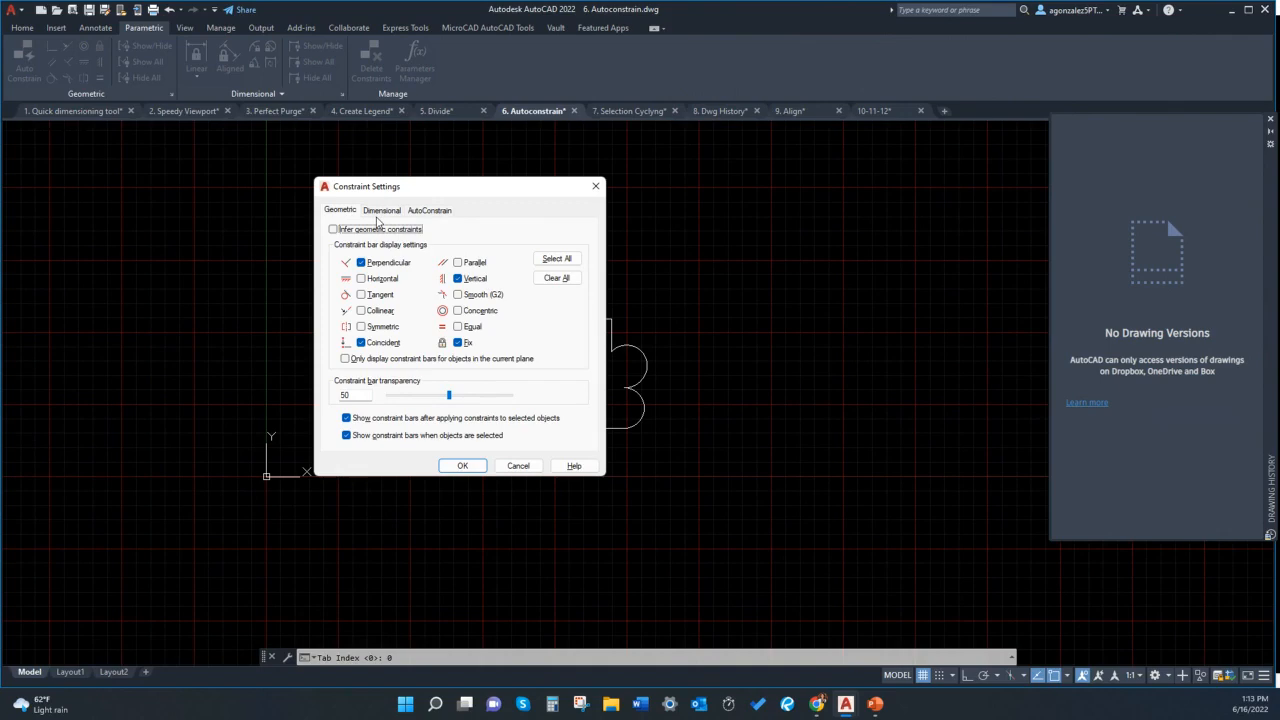
pyautogui.click(432, 211)
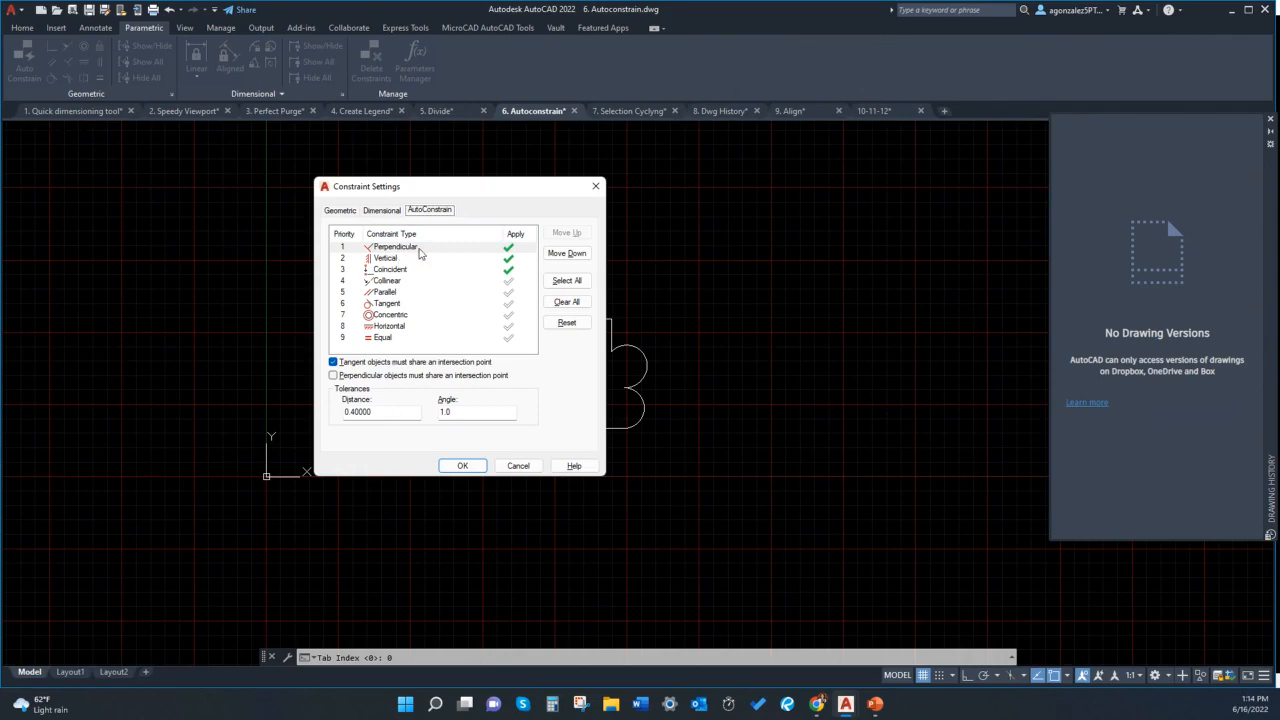
pyautogui.moveTo(478, 192); pyautogui.dragTo(563, 243)
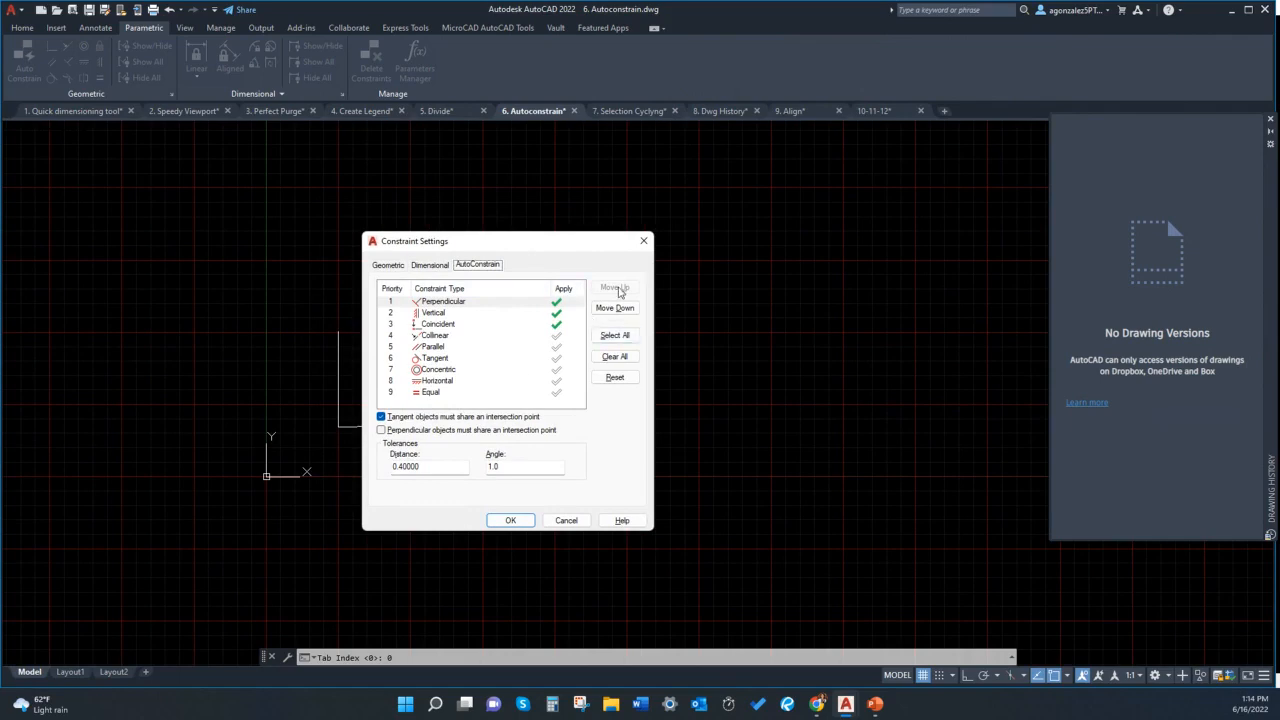
# Check the AutoConstrain distance and angle tolerances and accept the constraint settings
pyautogui.moveTo(448, 467); pyautogui.dragTo(384, 469)
pyautogui.click(433, 468)
pyautogui.moveTo(461, 469); pyautogui.dragTo(376, 472)
pyautogui.moveTo(531, 473); pyautogui.dragTo(468, 473)
pyautogui.click(442, 464)
pyautogui.moveTo(440, 466); pyautogui.dragTo(369, 474)
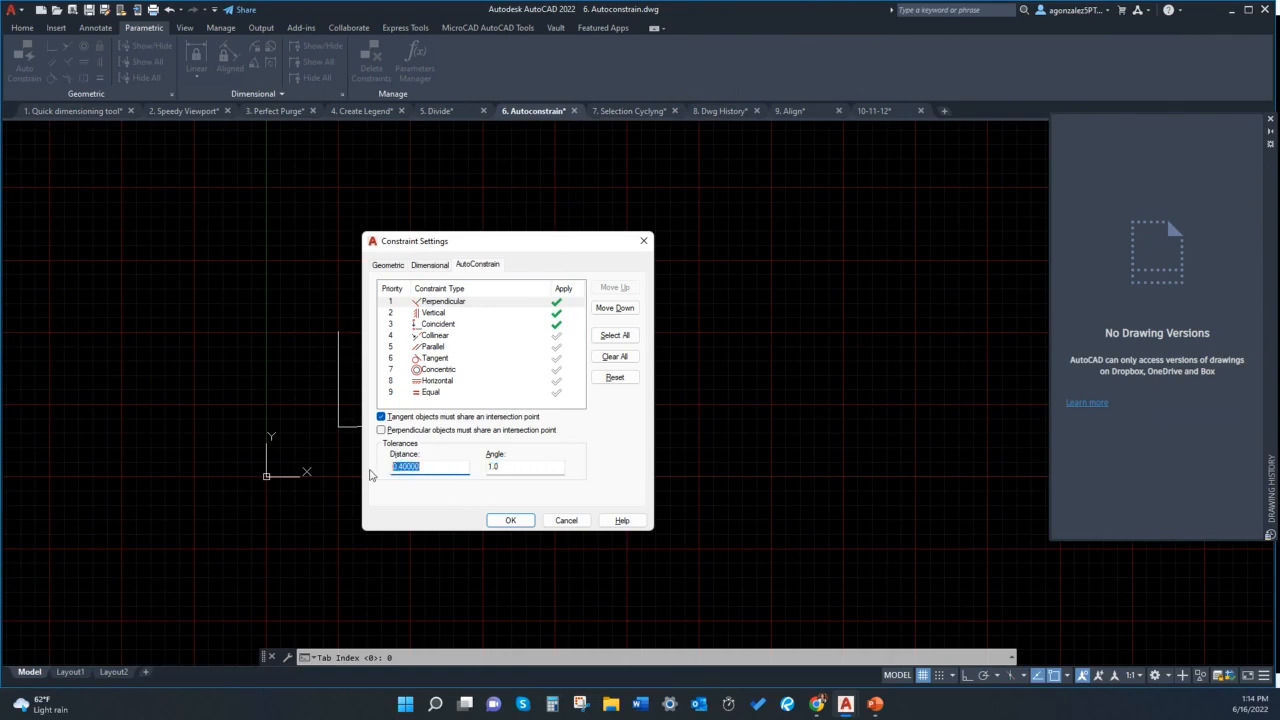
pyautogui.click(510, 520)
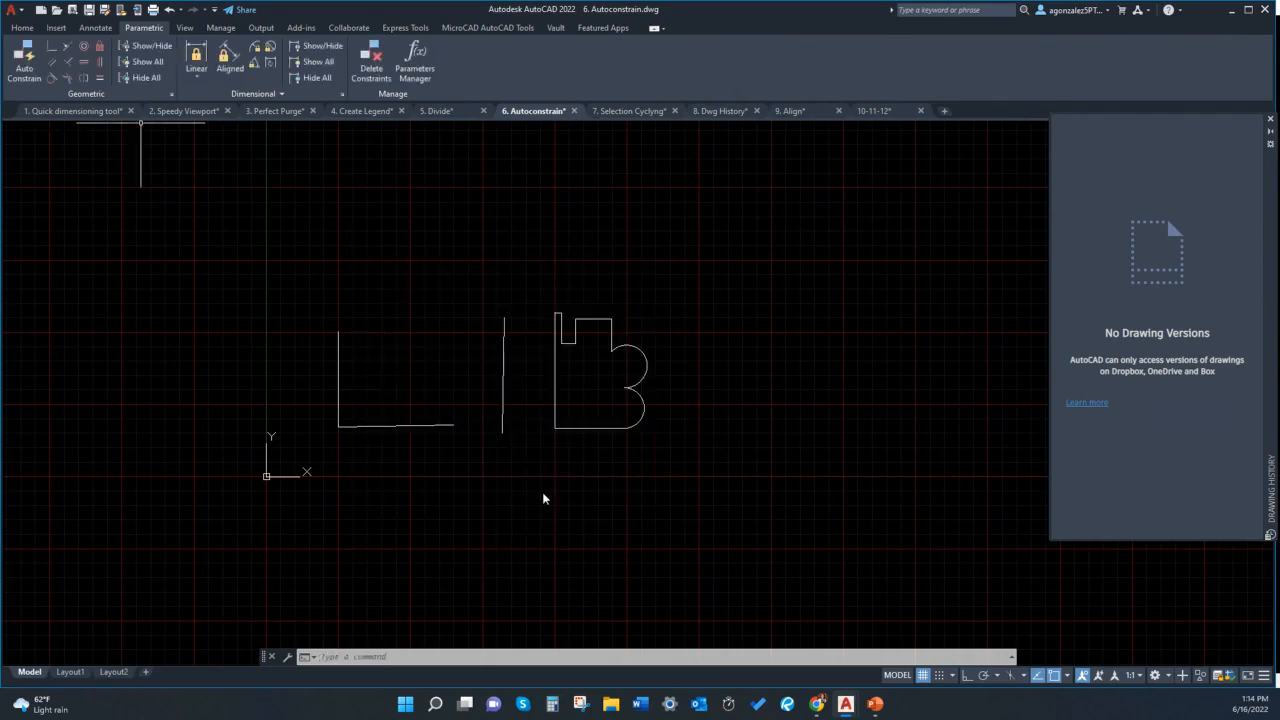
# Apply AutoConstrain to the L-shaped lines, the single line and the notched outline together
pyautogui.click(695, 460)
pyautogui.click(310, 250)
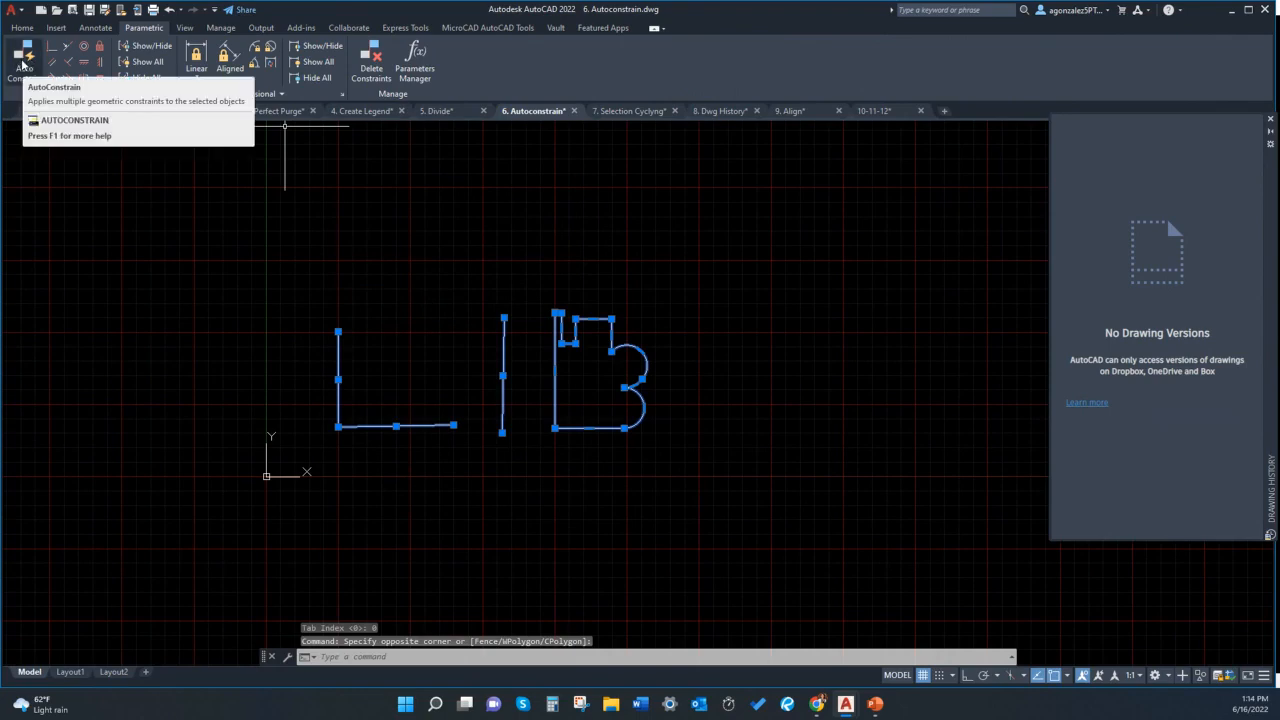
pyautogui.click(22, 62)
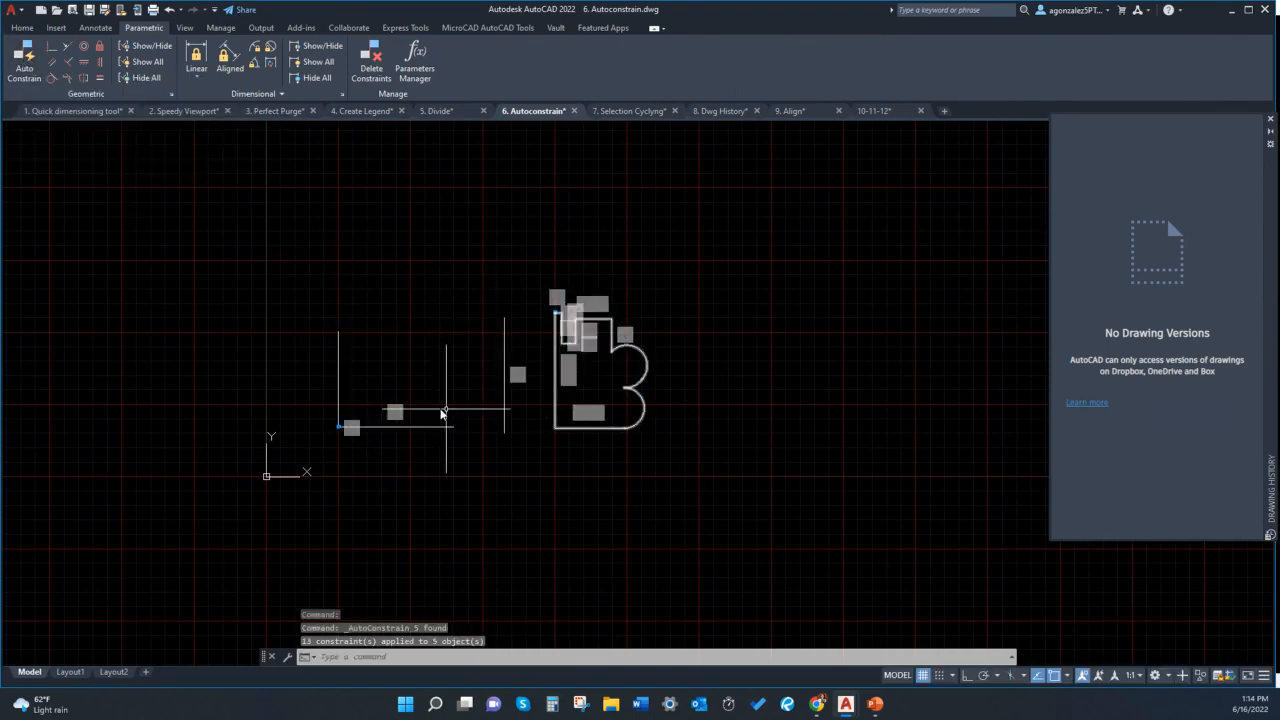
# Inspect the constraints and alignment at the L-shape's corner, the single line and the notched outline's corner joint
pyautogui.scroll(3, 443, 412)
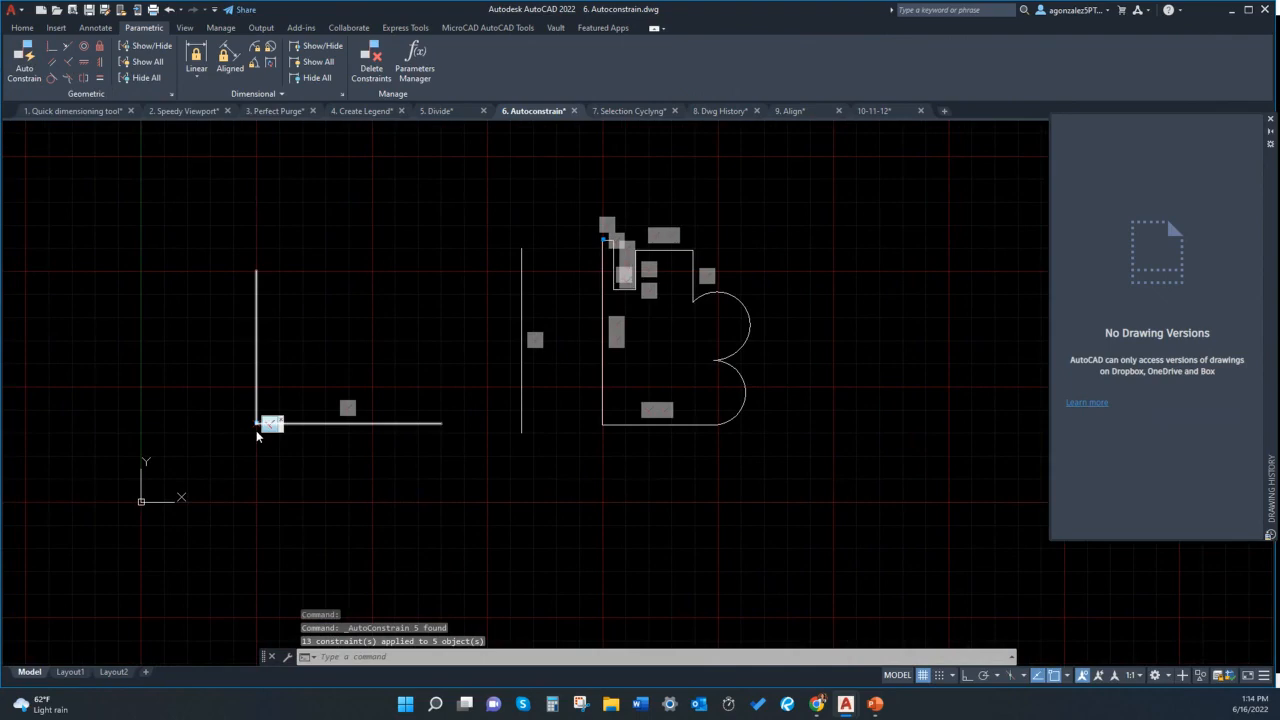
pyautogui.scroll(4, 256, 433)
pyautogui.scroll(-3, 302, 436)
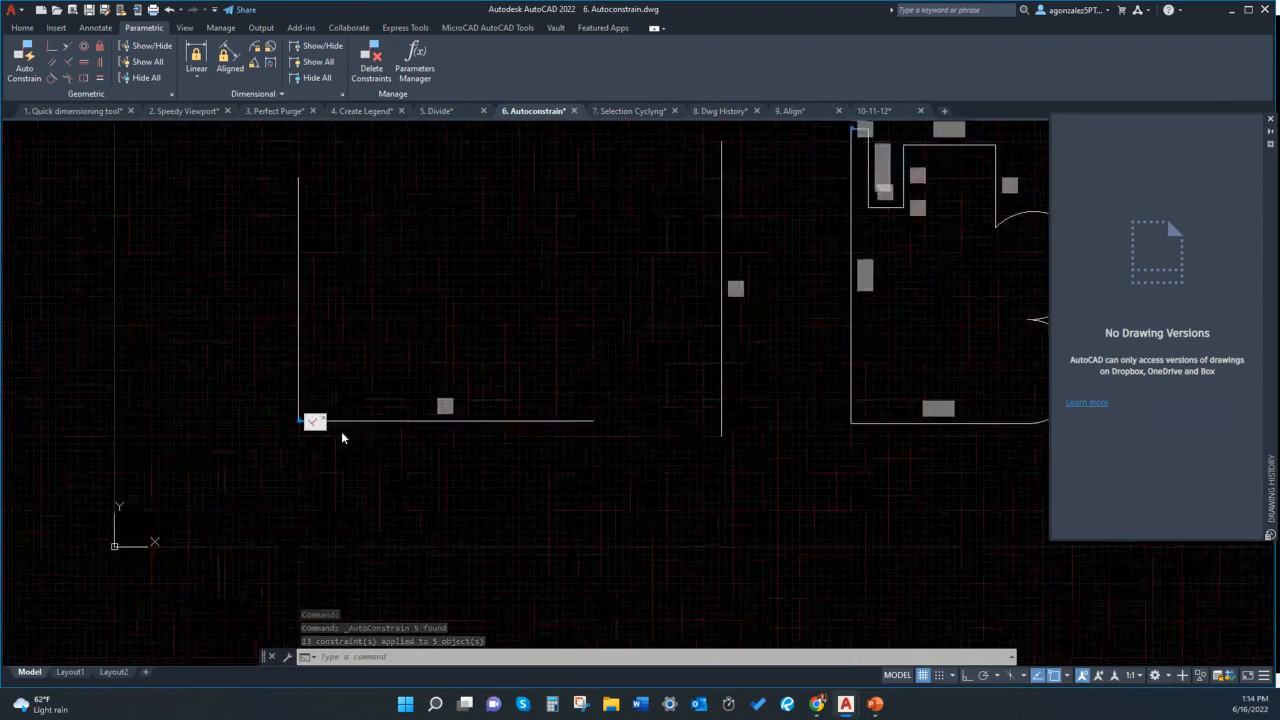
pyautogui.moveTo(439, 478)
pyautogui.mouseDown(button='middle')
pyautogui.moveTo(424, 531)
pyautogui.moveTo(354, 529)
pyautogui.mouseUp(button='middle')
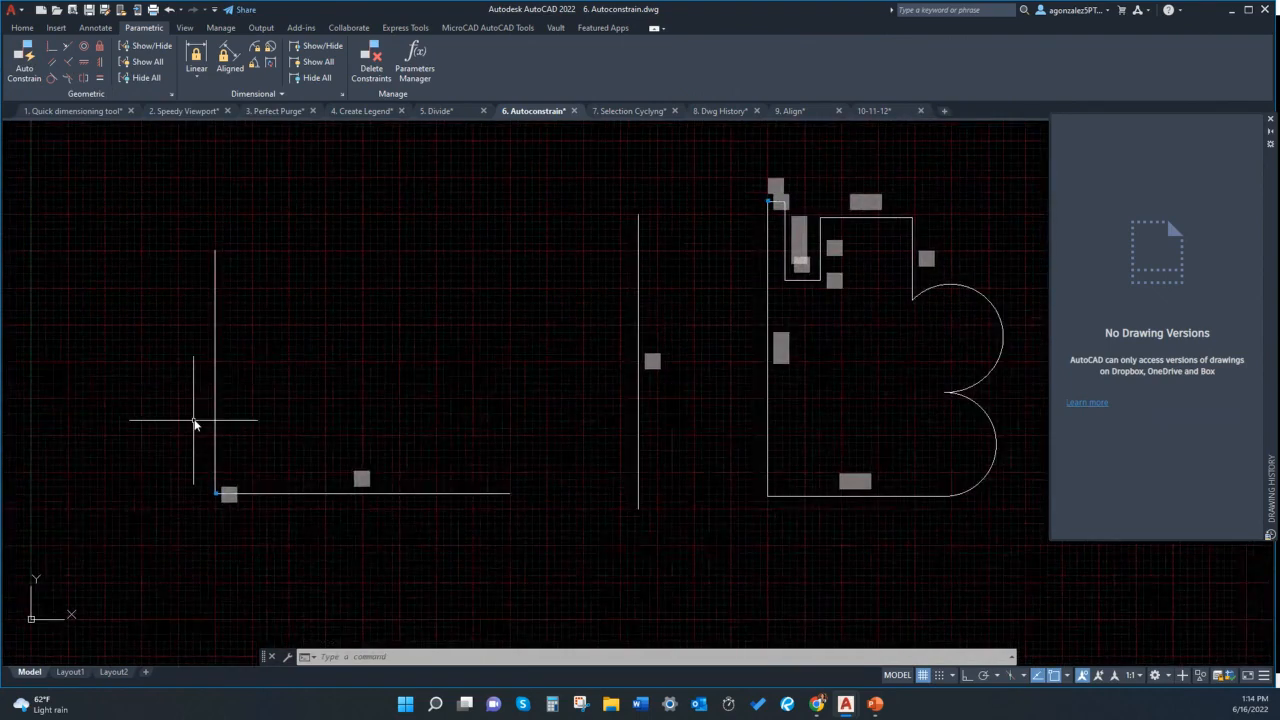
pyautogui.moveTo(420, 449); pyautogui.dragTo(310, 477, button='middle')
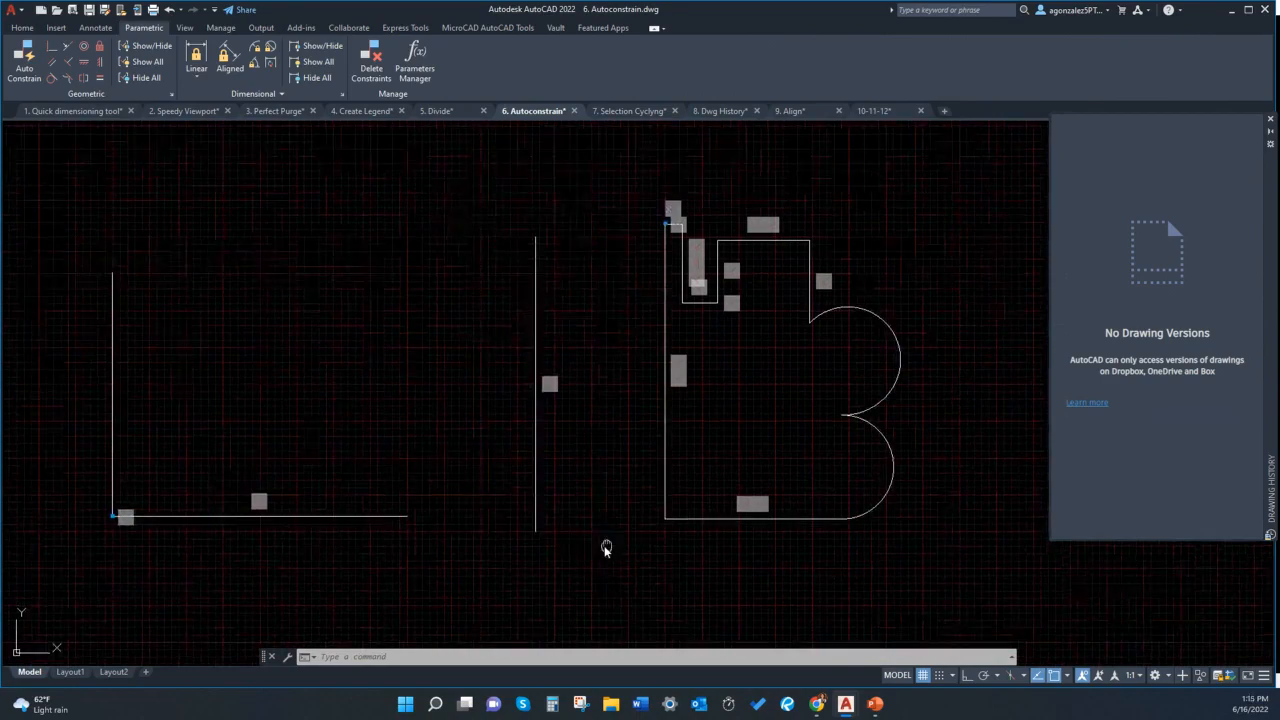
pyautogui.scroll(6, 676, 227)
pyautogui.moveTo(594, 206); pyautogui.dragTo(571, 400, button='middle')
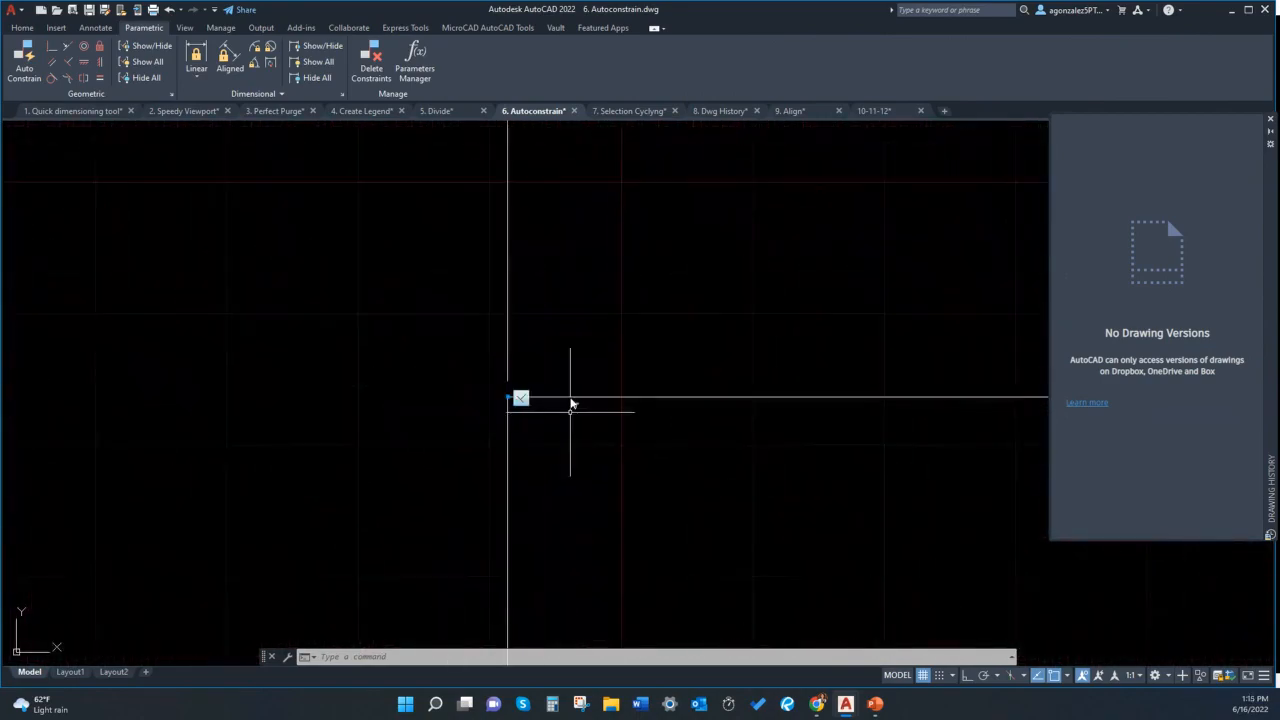
# Reopen the constraint settings, review the AutoConstrain priorities and tolerances, and close them without changes
pyautogui.scroll(-8, 566, 382)
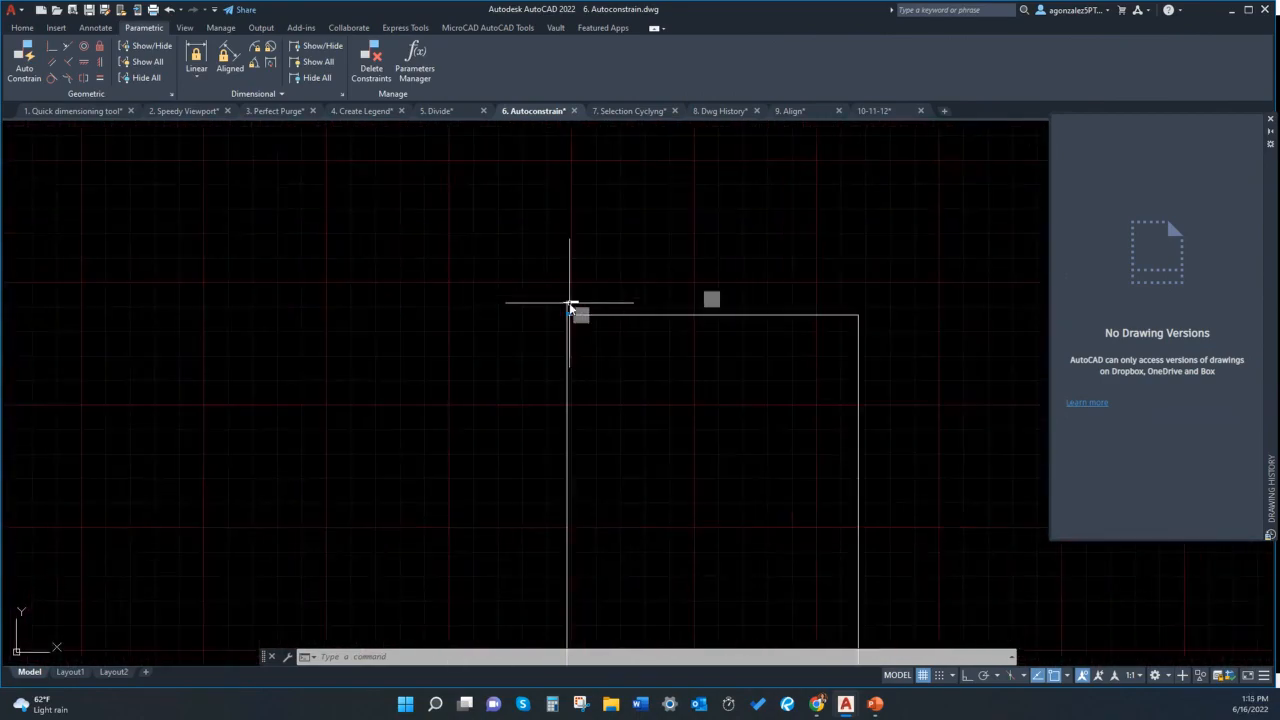
pyautogui.moveTo(494, 462)
pyautogui.mouseDown(button='middle')
pyautogui.moveTo(555, 442)
pyautogui.moveTo(564, 412)
pyautogui.mouseUp(button='middle')
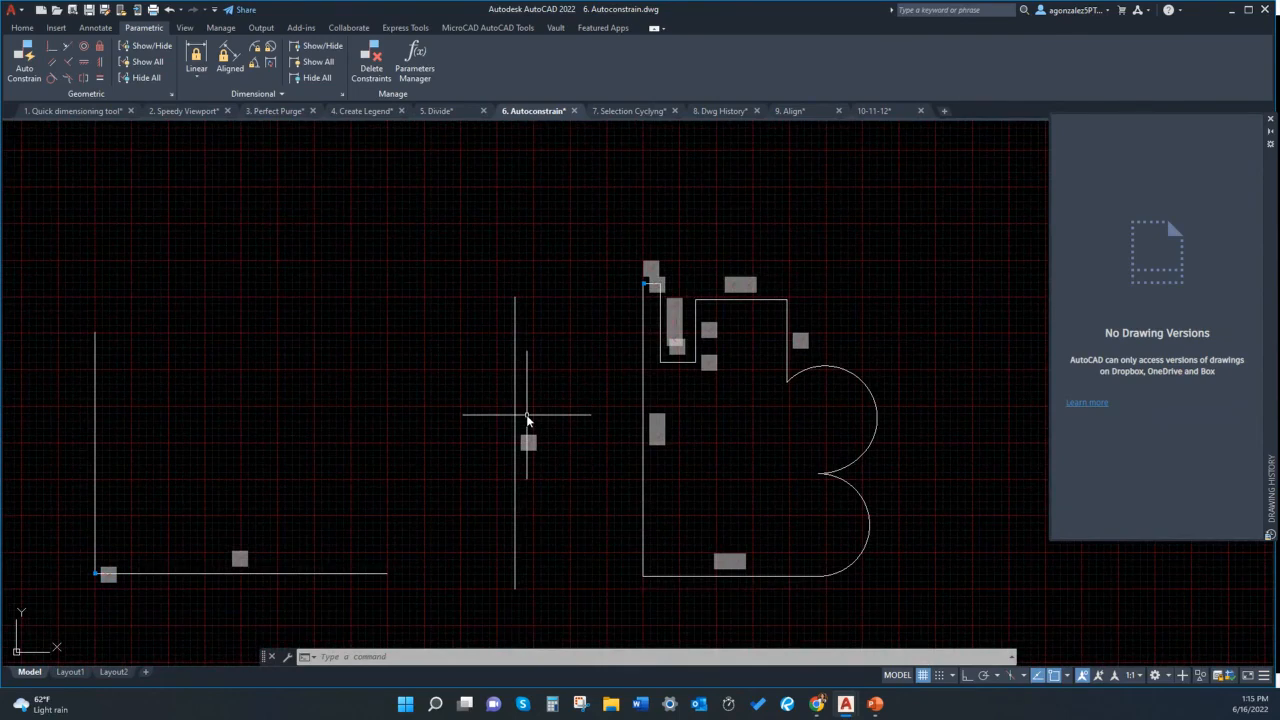
pyautogui.scroll(-2, 526, 418)
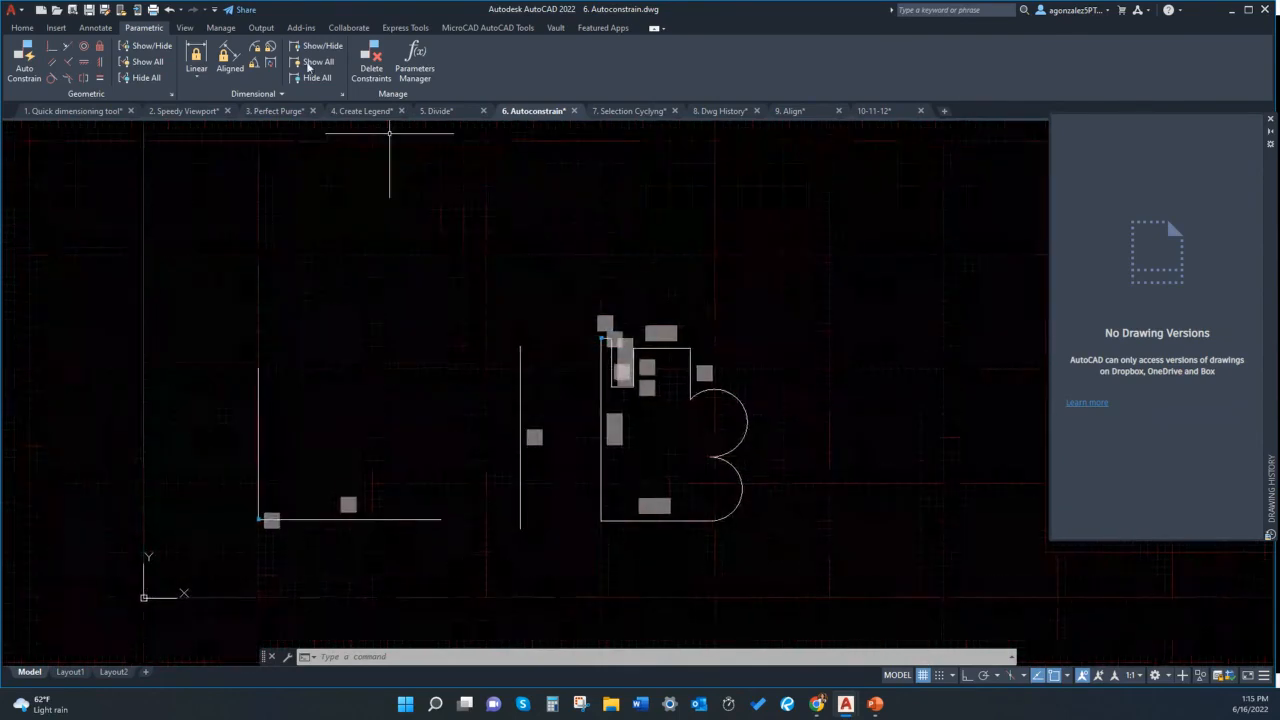
pyautogui.click(172, 94)
pyautogui.click(476, 264)
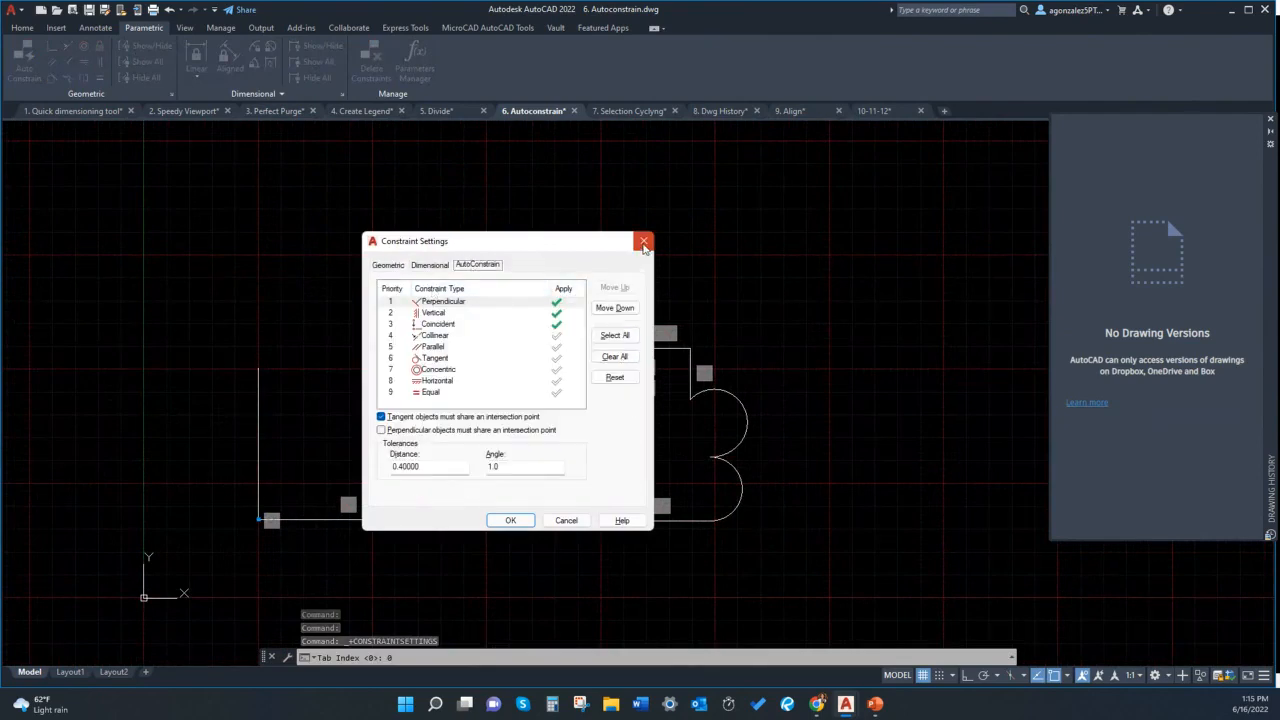
pyautogui.click(643, 243)
pyautogui.scroll(-3, 557, 325)
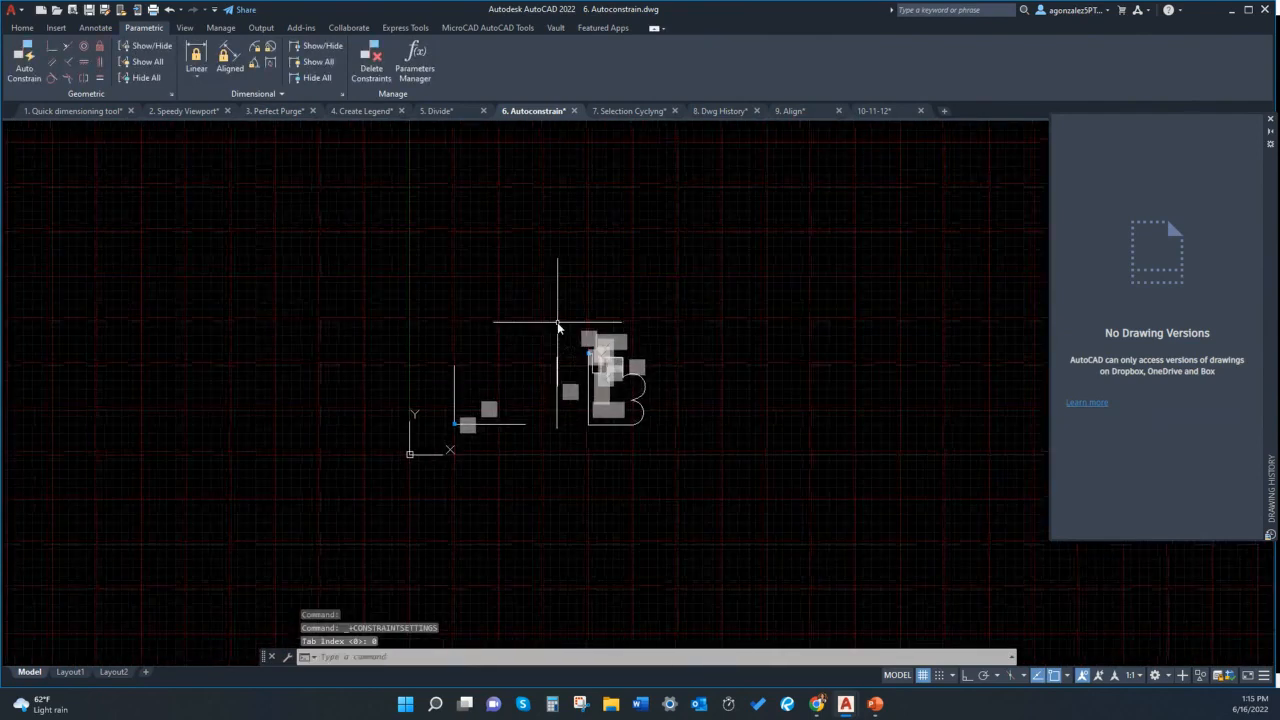
pyautogui.moveTo(366, 436); pyautogui.dragTo(367, 409, button='middle')
pyautogui.moveTo(556, 405); pyautogui.dragTo(560, 416, button='middle')
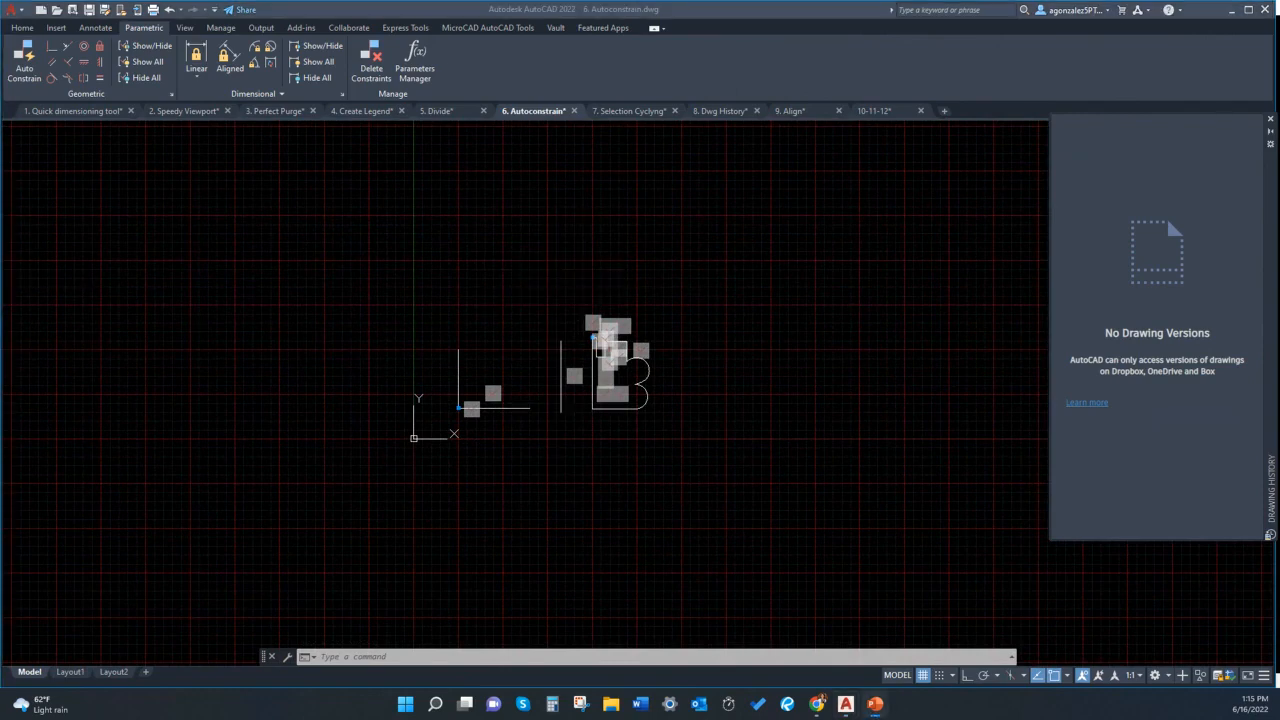
# Switch to the 7. Selection Cyclyng drawing and turn on selection cycling at the striped aisle beside parking space 7
pyautogui.click(616, 111)
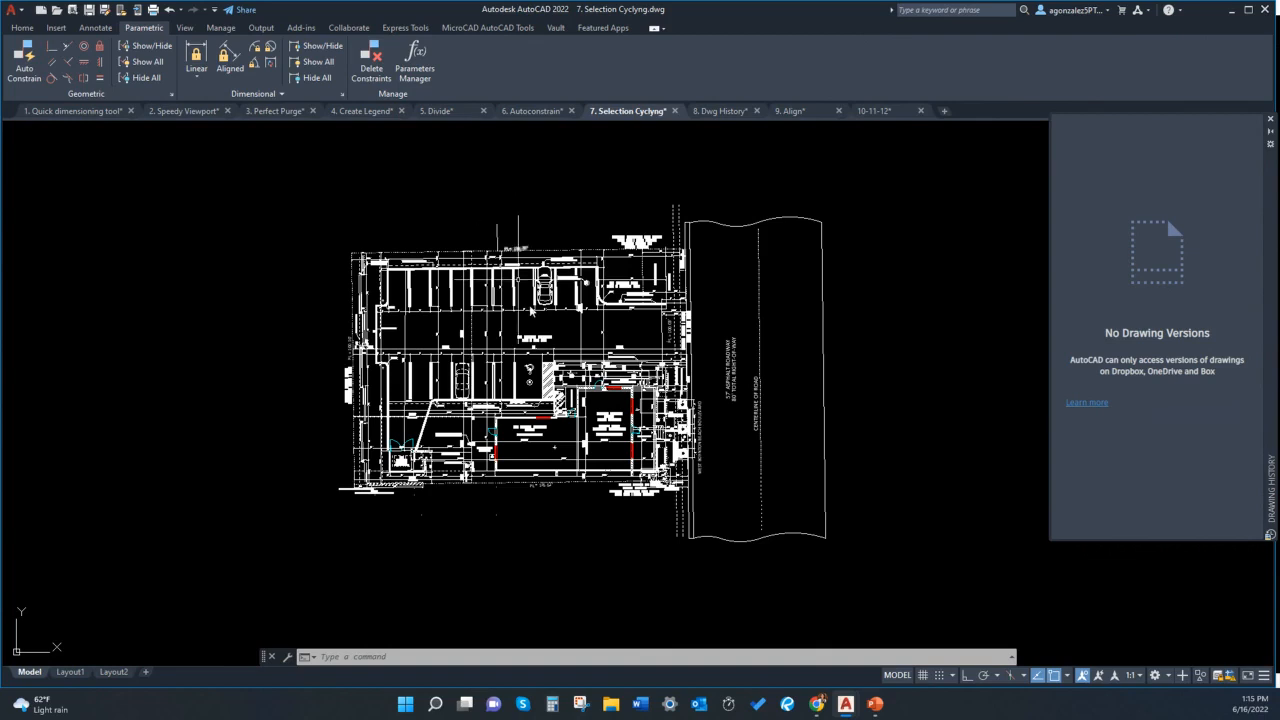
pyautogui.moveTo(572, 432)
pyautogui.mouseDown(button='middle')
pyautogui.moveTo(512, 420)
pyautogui.moveTo(483, 432)
pyautogui.mouseUp(button='middle')
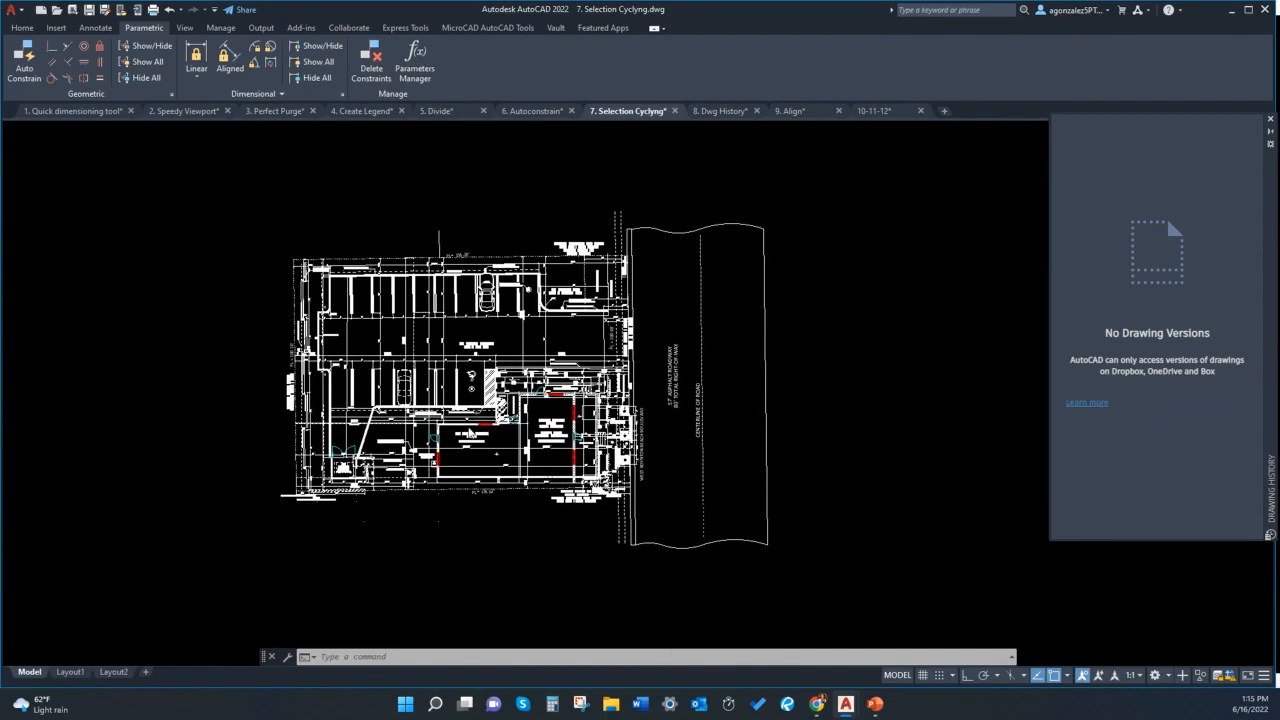
pyautogui.scroll(8, 470, 432)
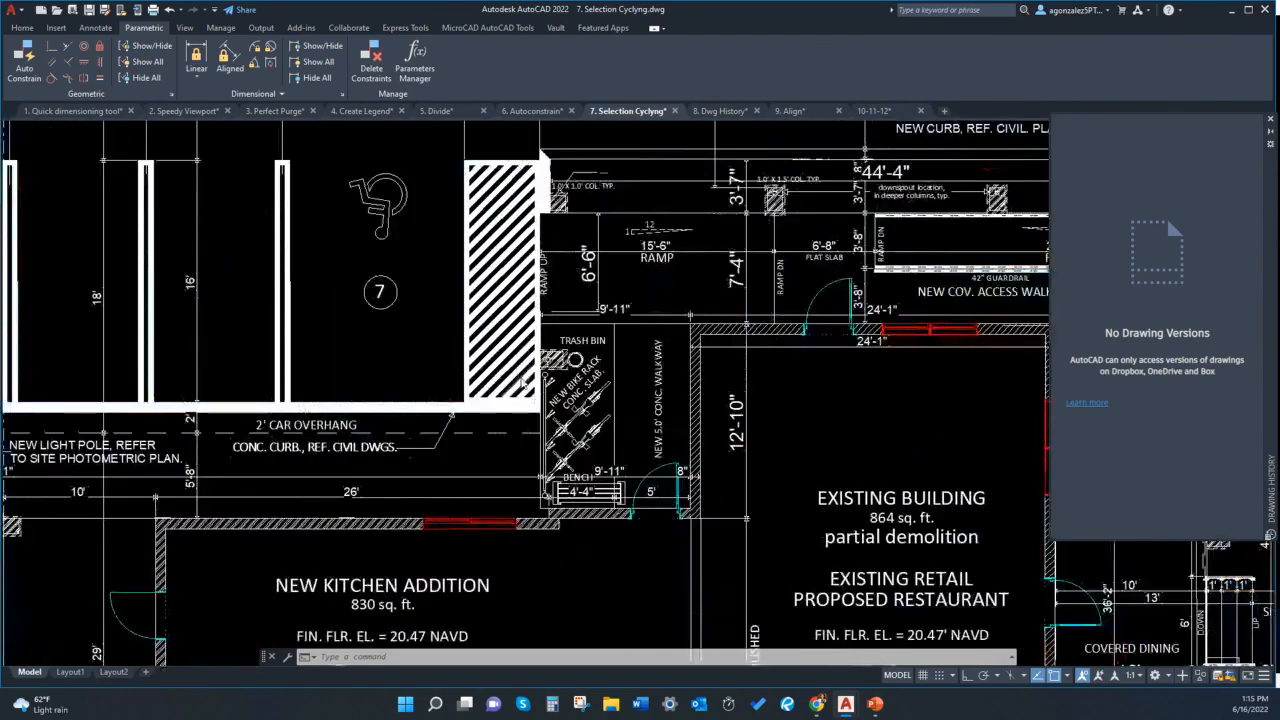
pyautogui.scroll(2, 530, 477)
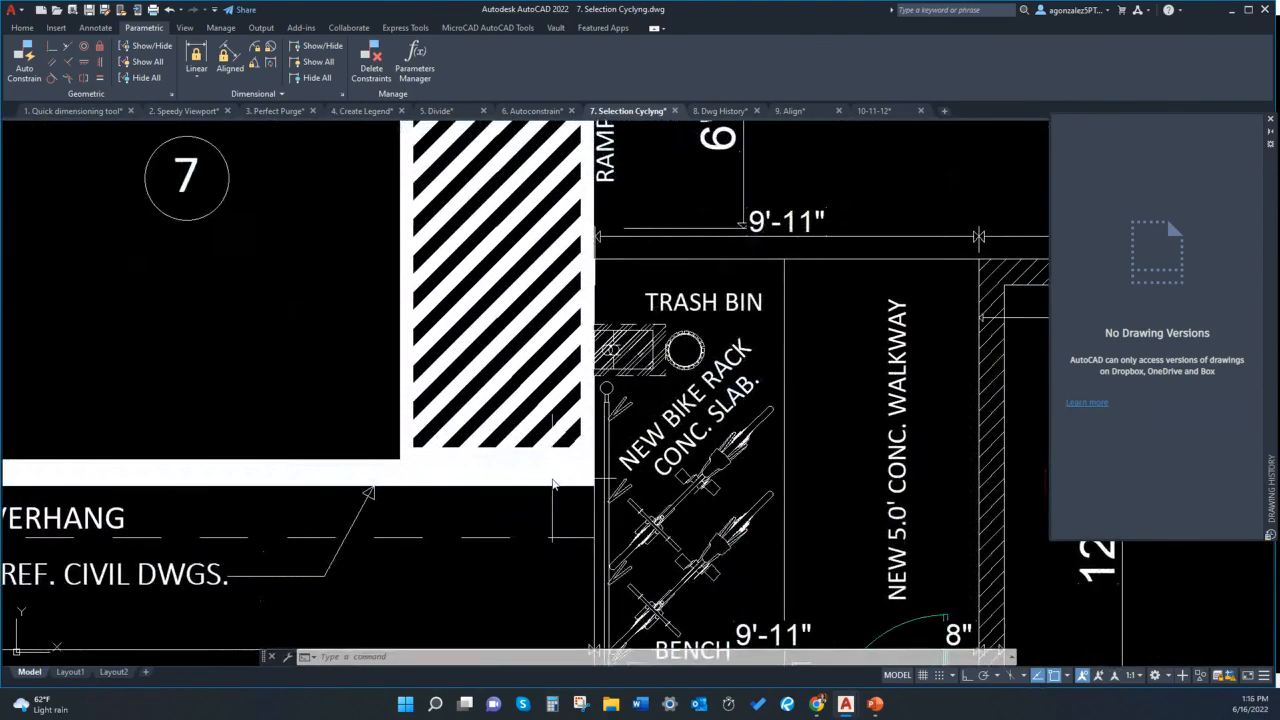
pyautogui.moveTo(540, 534)
pyautogui.mouseDown(button='middle')
pyautogui.moveTo(556, 538)
pyautogui.moveTo(561, 523)
pyautogui.mouseUp(button='middle')
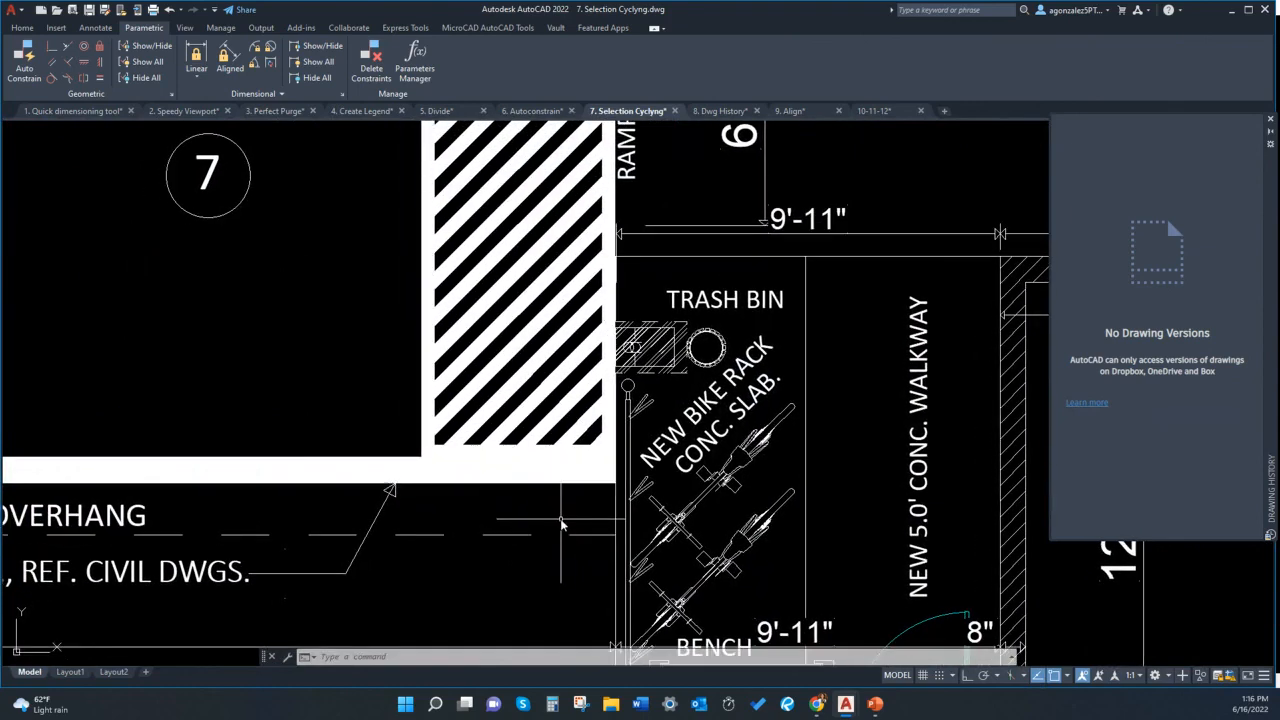
pyautogui.hotkey('ctrl', 'w')
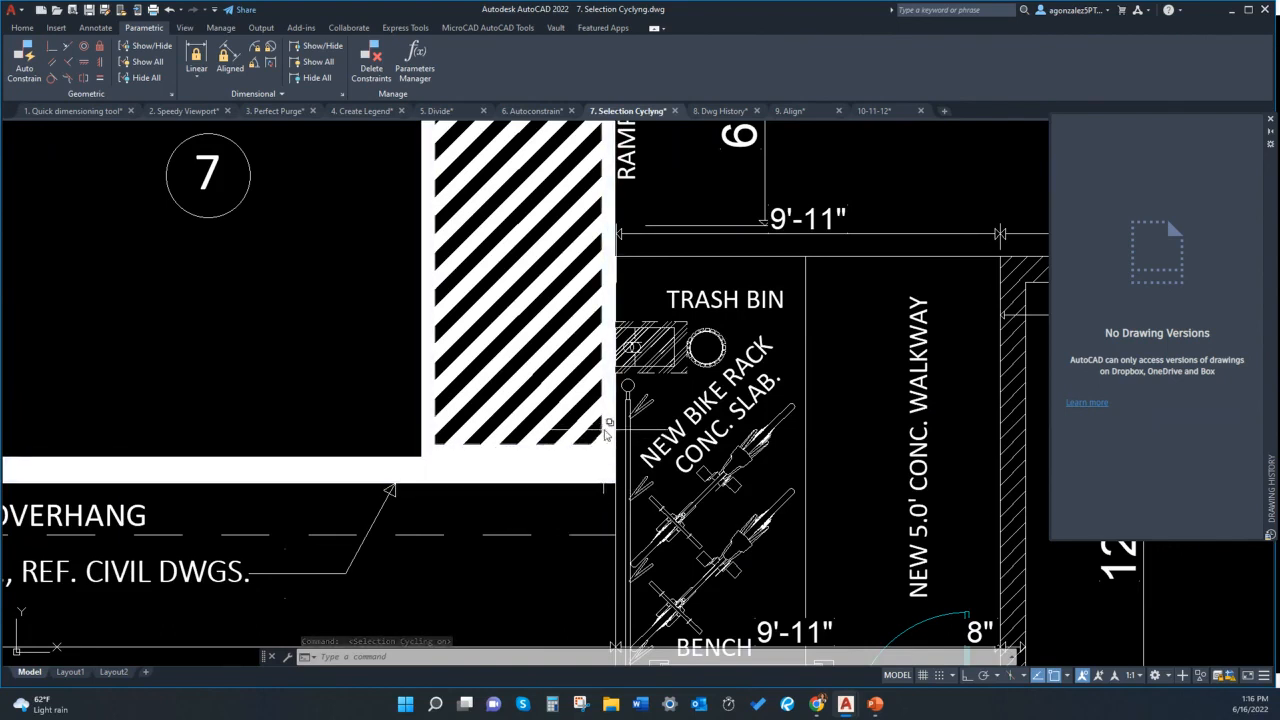
# Choose among the overlapping objects at the striped aisle's lower corner, including the Polyline entry in the selection list, and clear the selection
pyautogui.moveTo(604, 421)
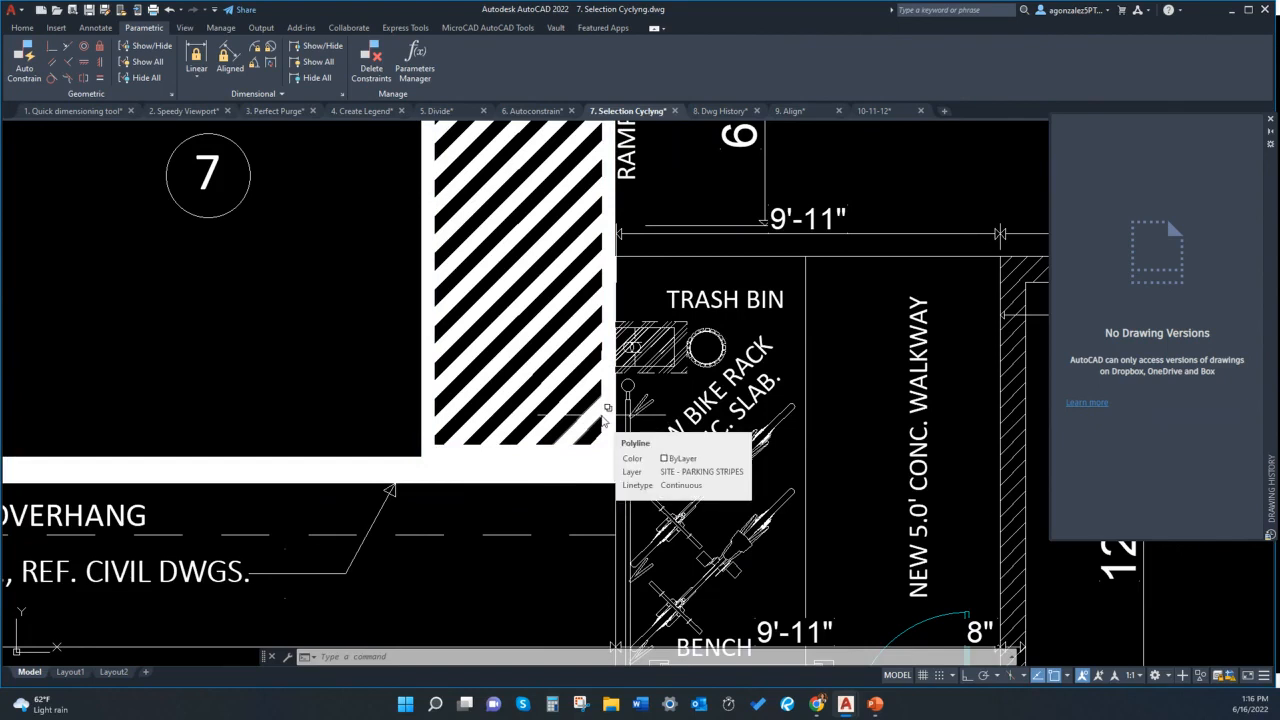
pyautogui.click(604, 421)
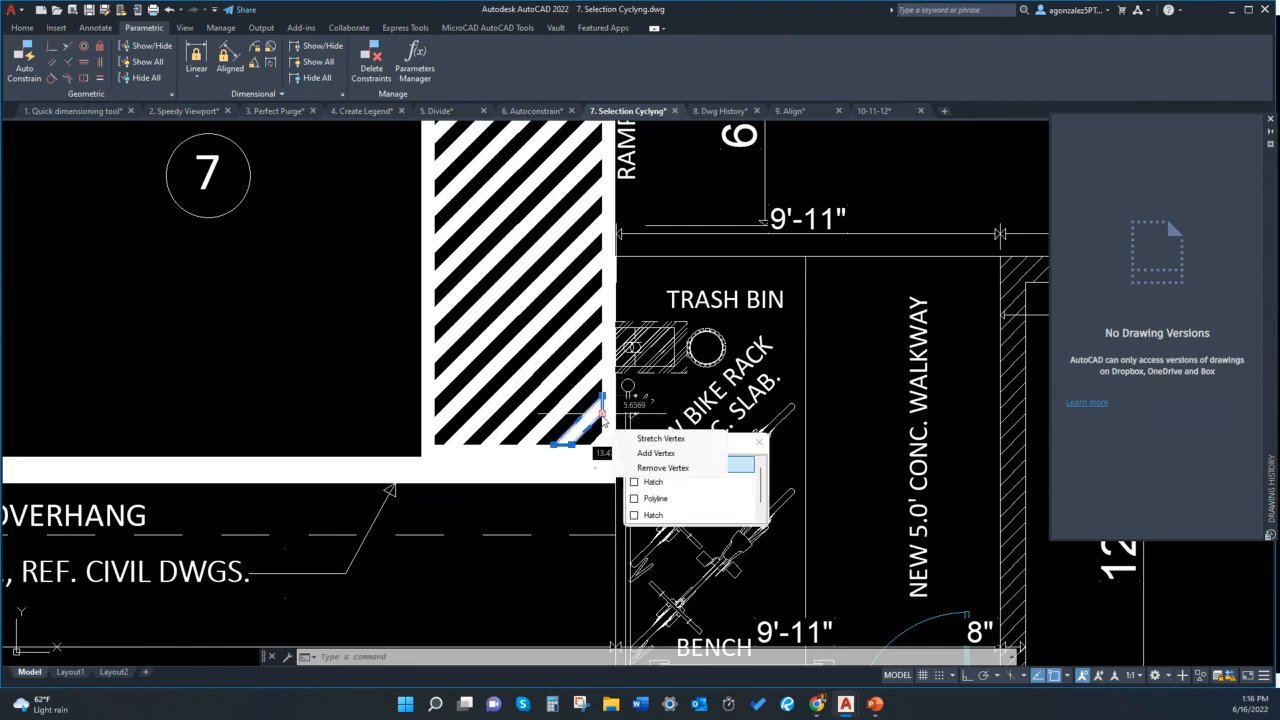
pyautogui.click(651, 463)
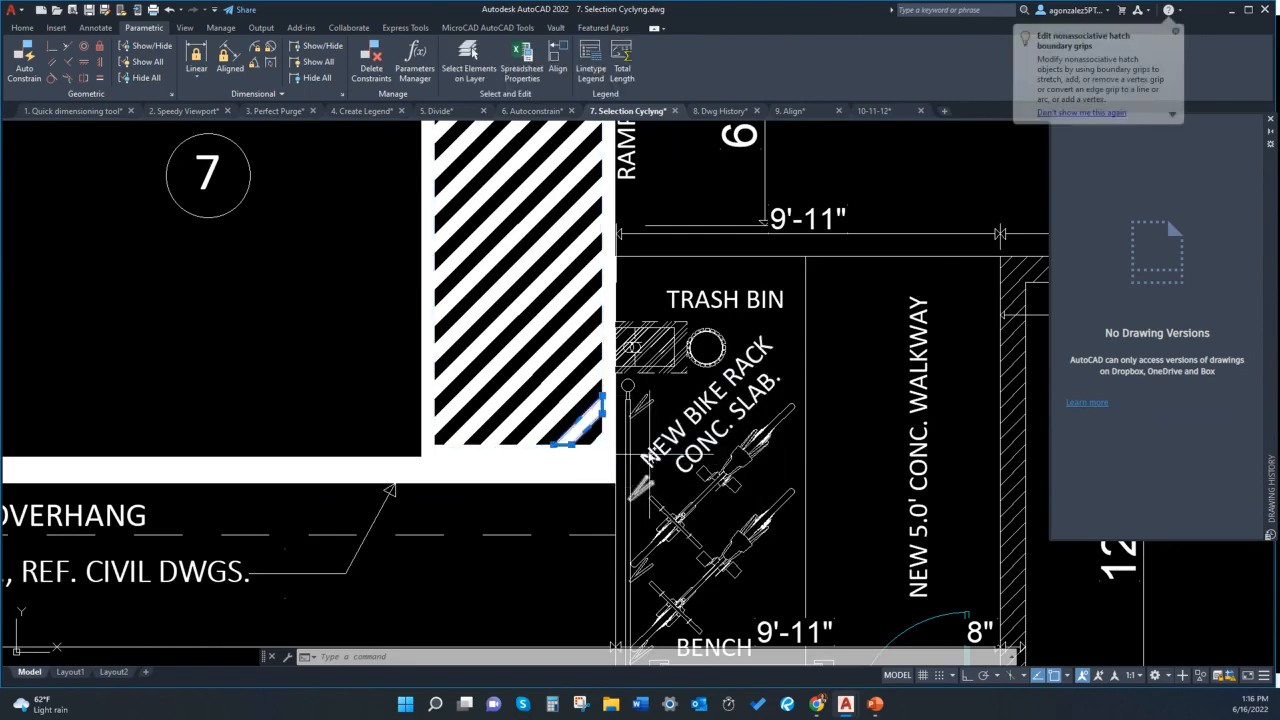
pyautogui.click(602, 436)
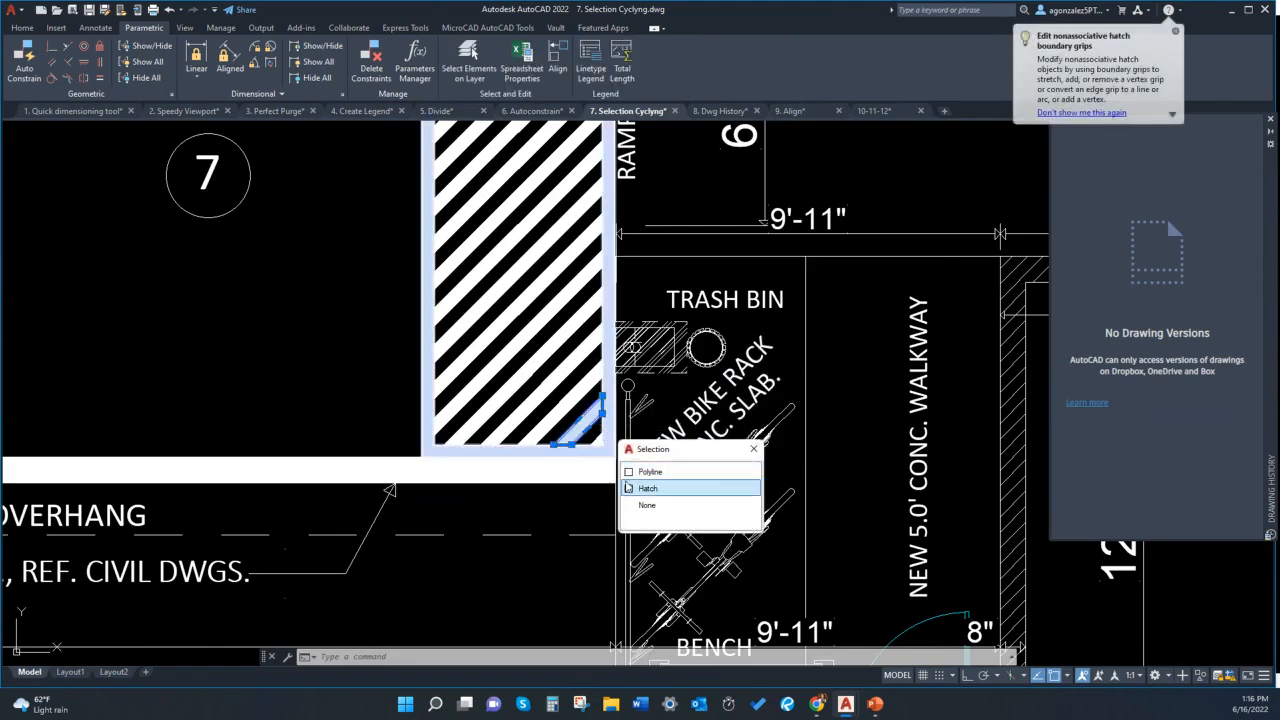
pyautogui.click(676, 472)
pyautogui.scroll(-7, 634, 403)
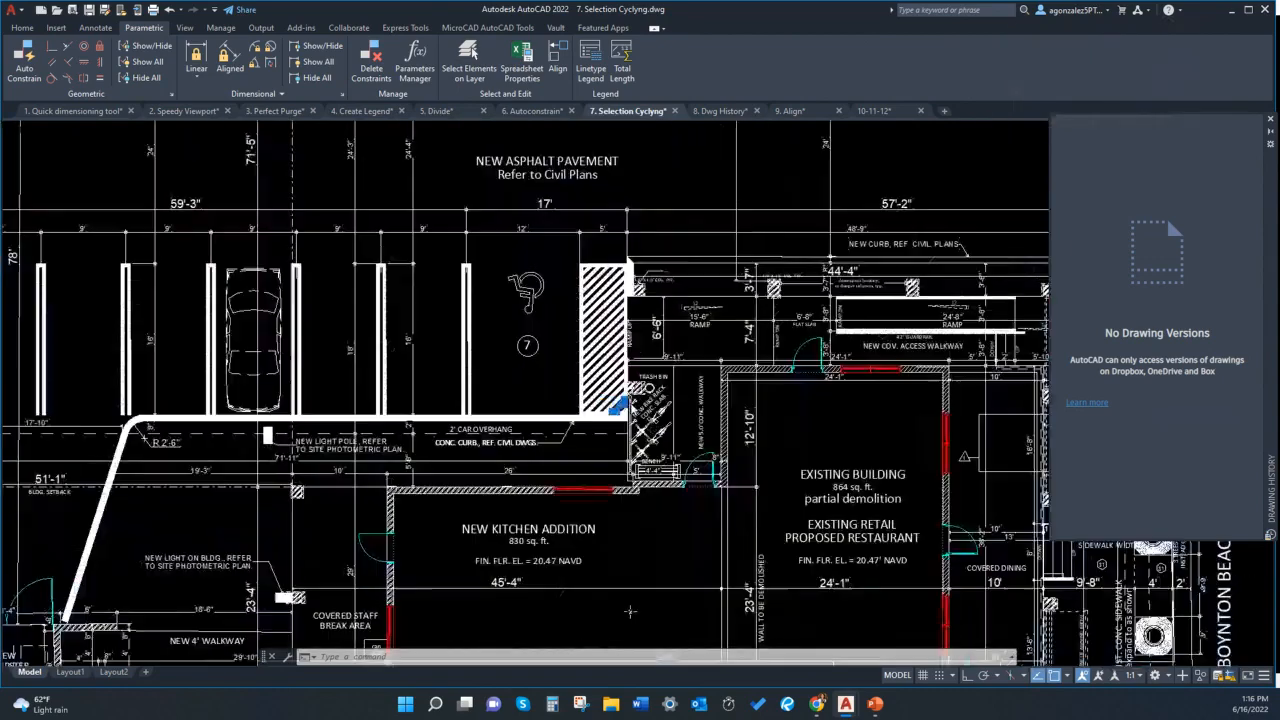
pyautogui.scroll(-4, 622, 466)
pyautogui.scroll(8, 622, 466)
pyautogui.press('Escape')
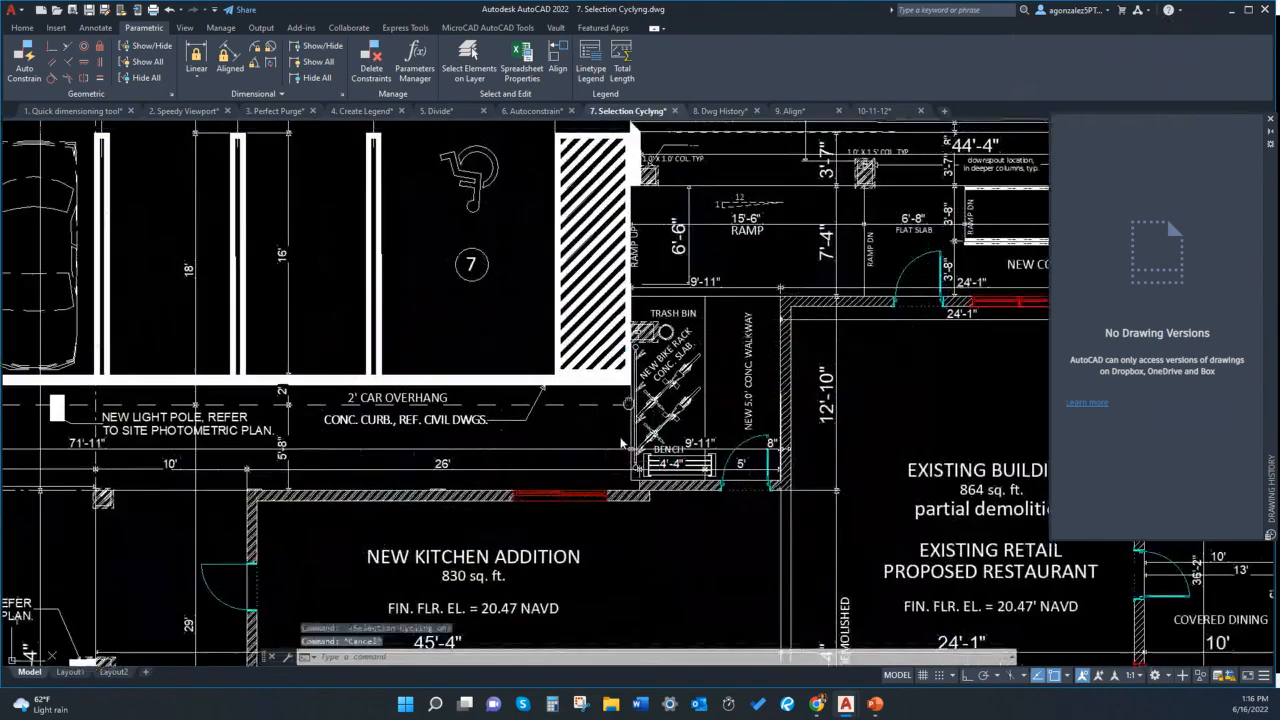
# Turn off selection cycling after checking how the curb beneath parking space 7 highlights
pyautogui.moveTo(617, 481); pyautogui.dragTo(611, 580, button='middle')
pyautogui.scroll(1, 600, 546)
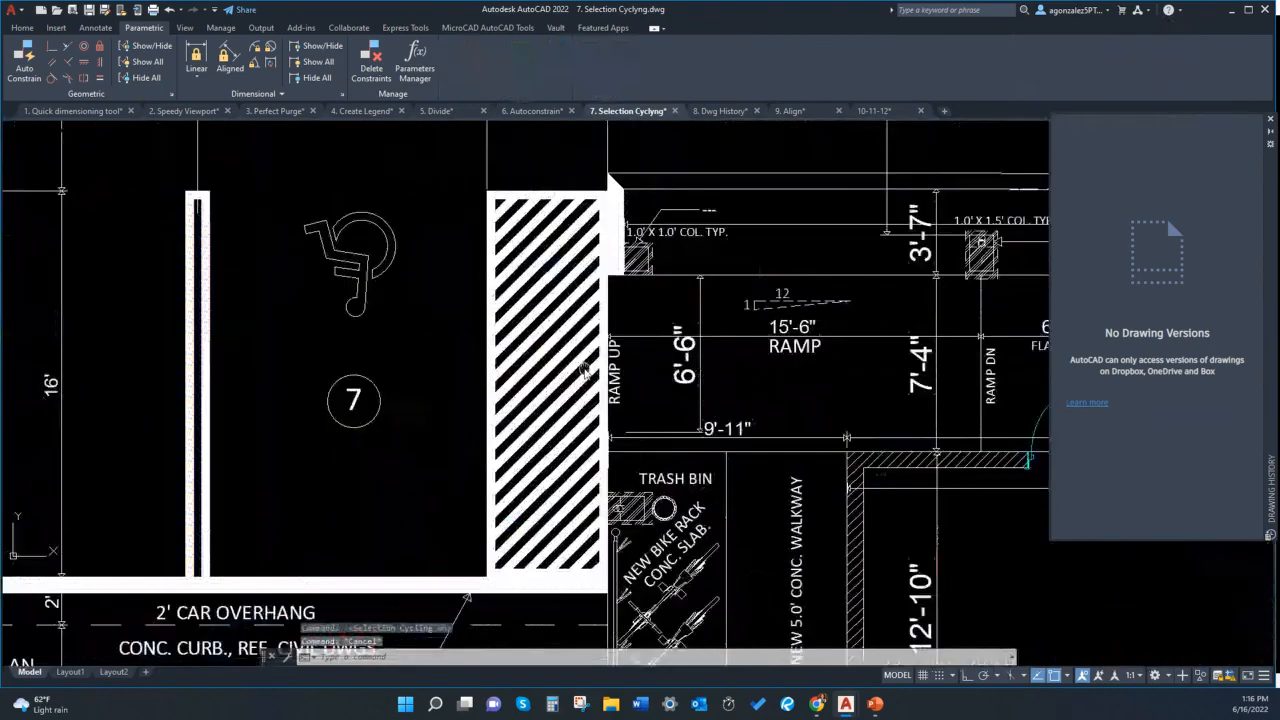
pyautogui.scroll(-2, 581, 518)
pyautogui.moveTo(581, 518); pyautogui.dragTo(581, 430, button='middle')
pyautogui.scroll(4, 585, 440)
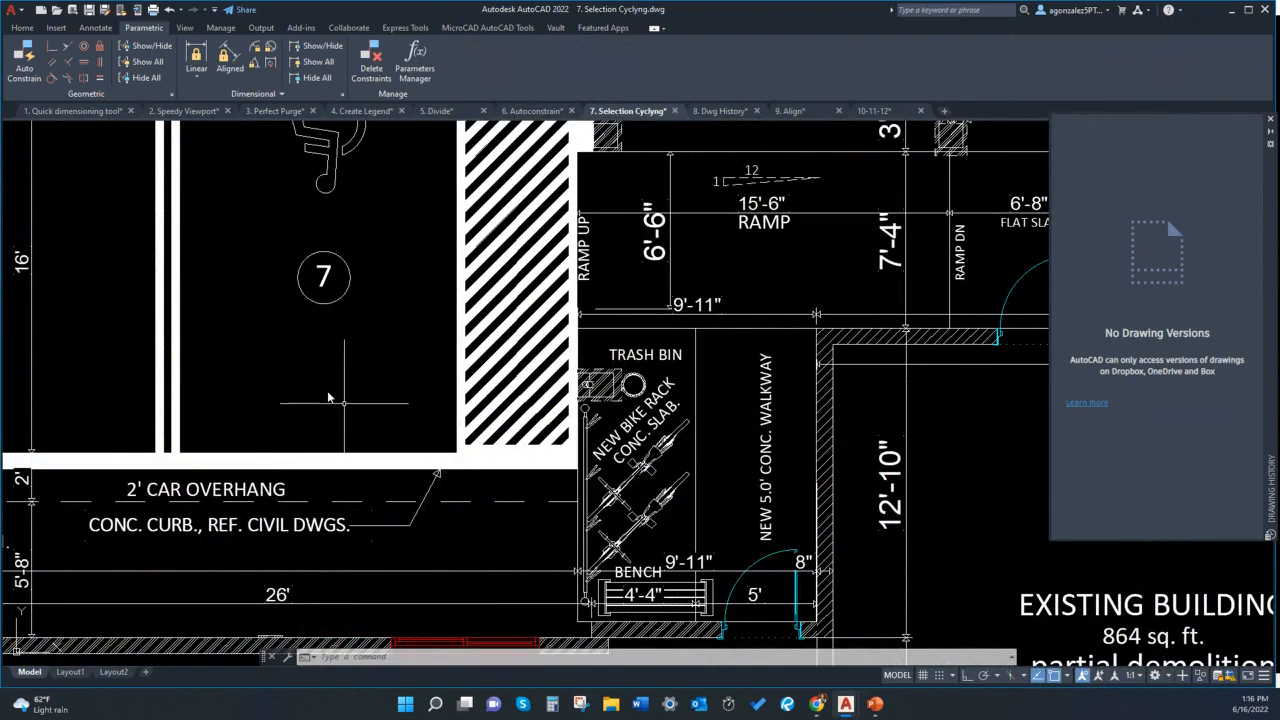
pyautogui.moveTo(311, 377); pyautogui.dragTo(357, 403, button='middle')
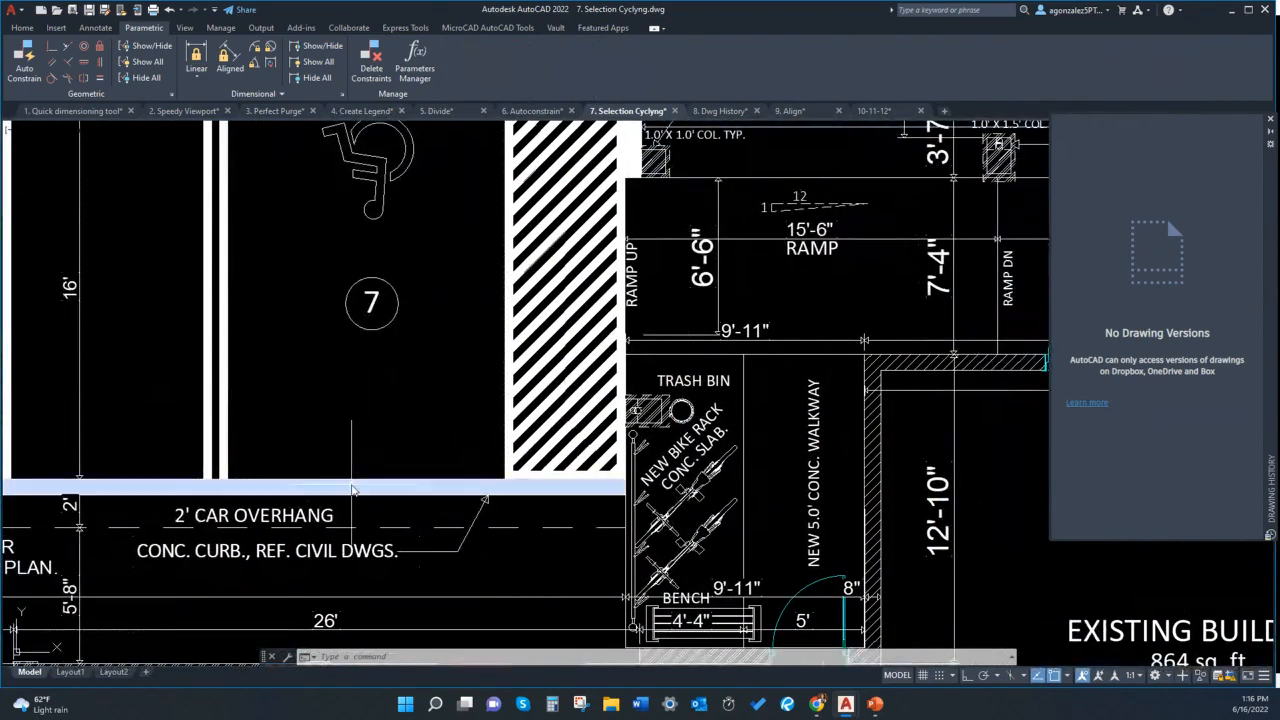
pyautogui.moveTo(351, 482); pyautogui.dragTo(354, 476, button='middle')
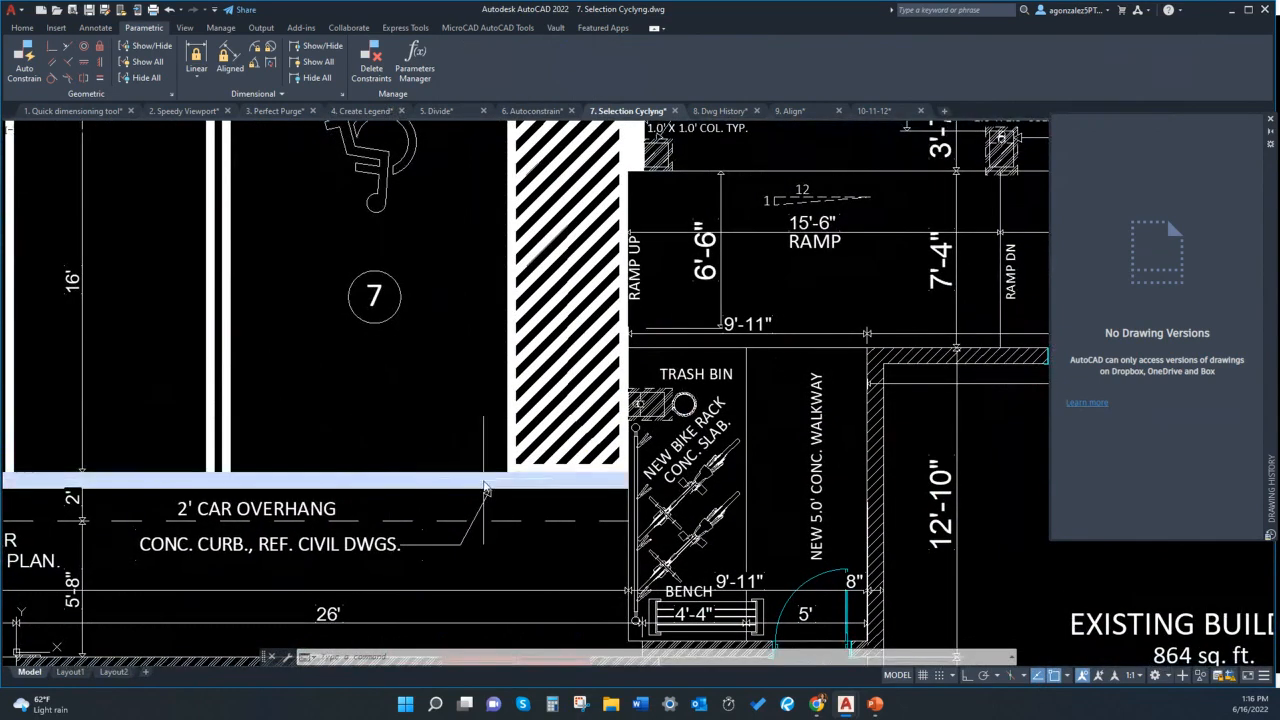
pyautogui.hotkey('ctrl', 'w')
pyautogui.scroll(-2, 469, 410)
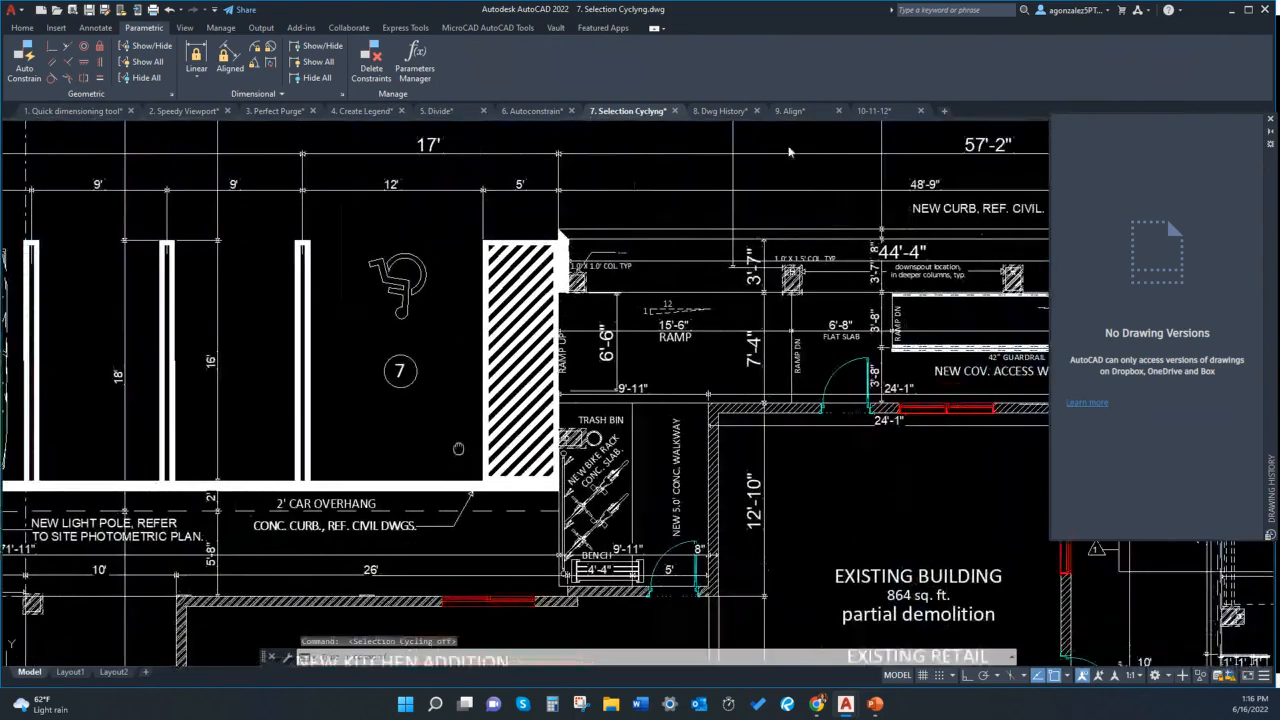
# Switch to the 8. Dwg History drawing to show its floor plan and version history
pyautogui.click(719, 111)
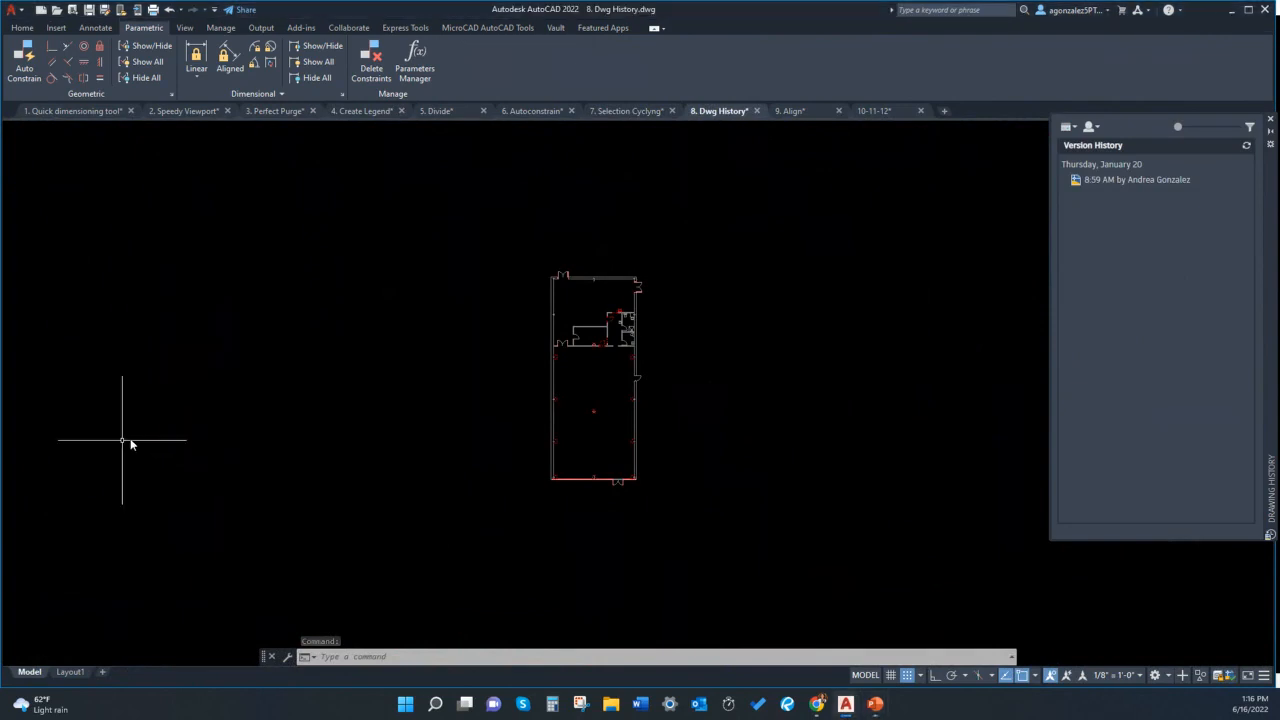
pyautogui.scroll(1, 345, 375)
pyautogui.middleClick(345, 375)
pyautogui.middleClick(345, 375)
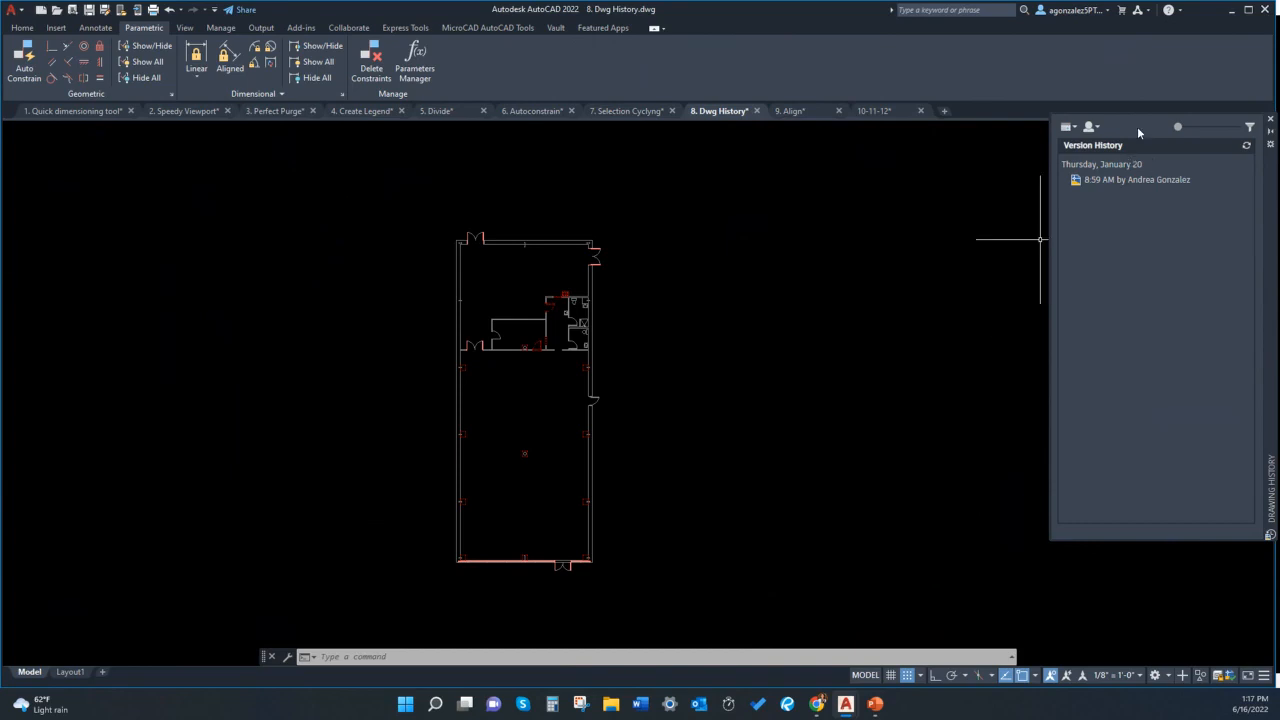
pyautogui.moveTo(796, 337); pyautogui.dragTo(816, 350, button='middle')
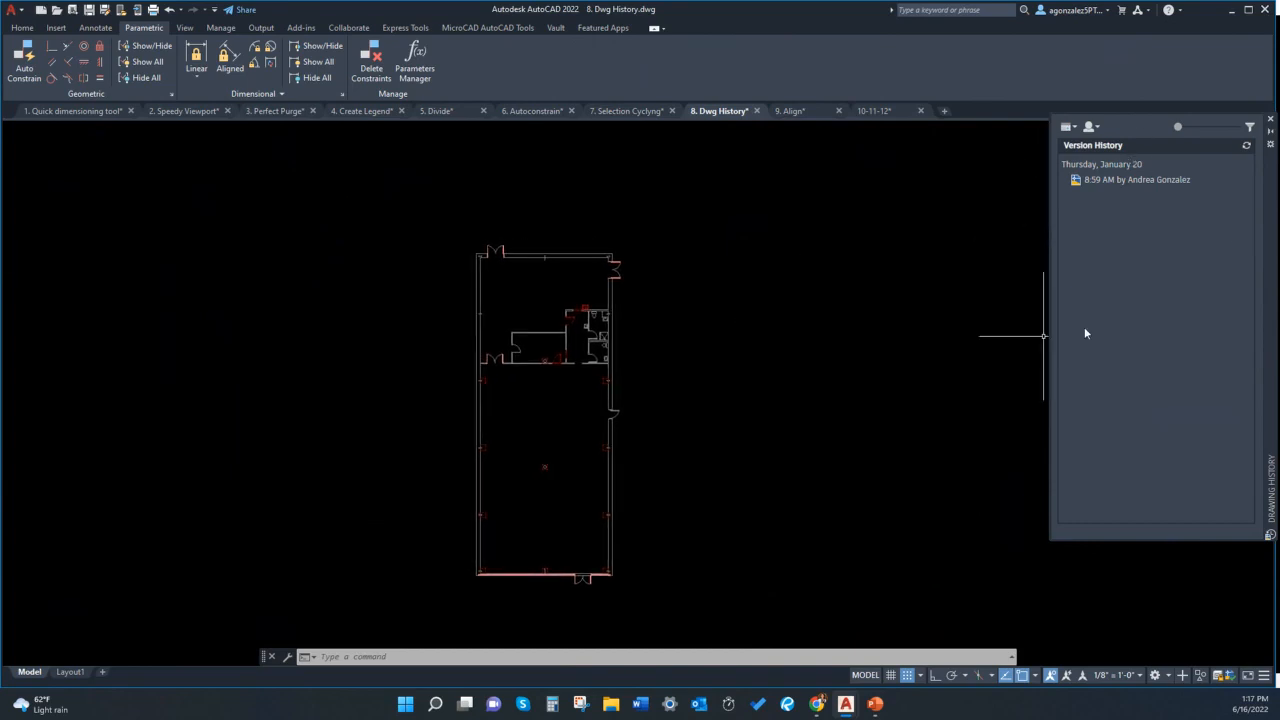
# Compare the current floor plan with its saved version from Thursday, January 20, 8:59 AM
pyautogui.moveTo(1112, 183)
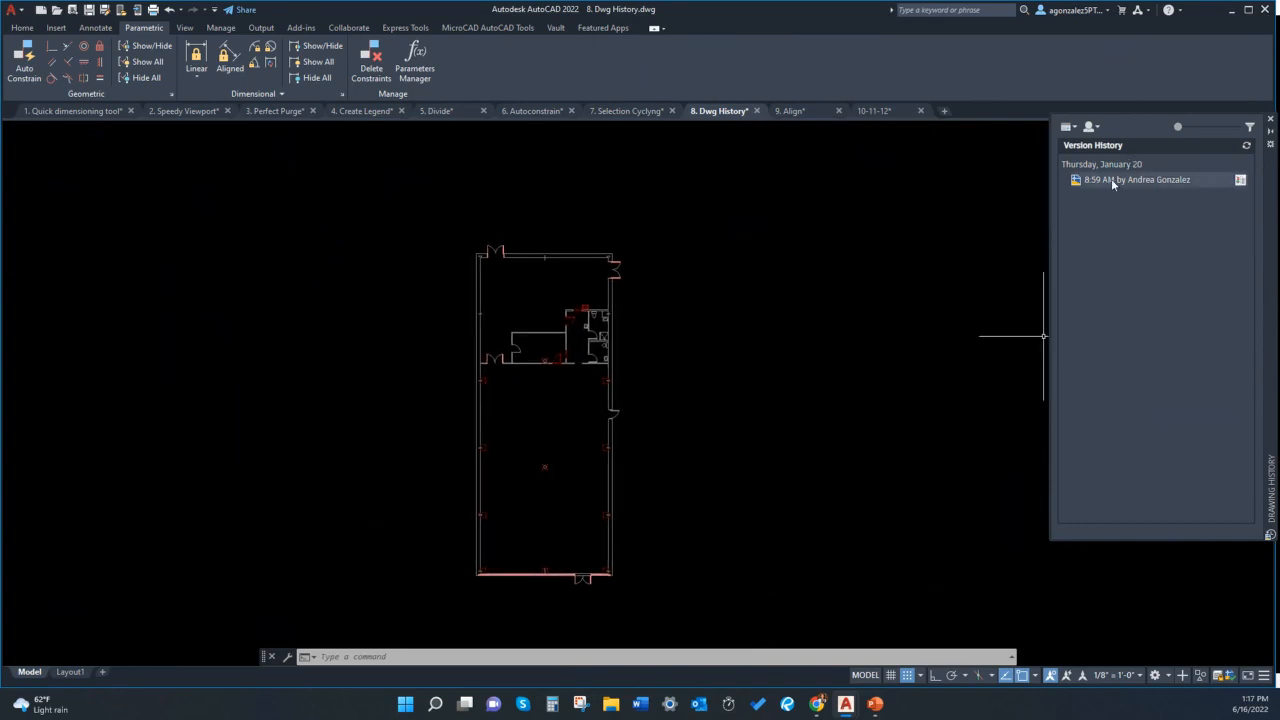
pyautogui.click(1245, 181)
pyautogui.moveTo(704, 399); pyautogui.dragTo(651, 368, button='middle')
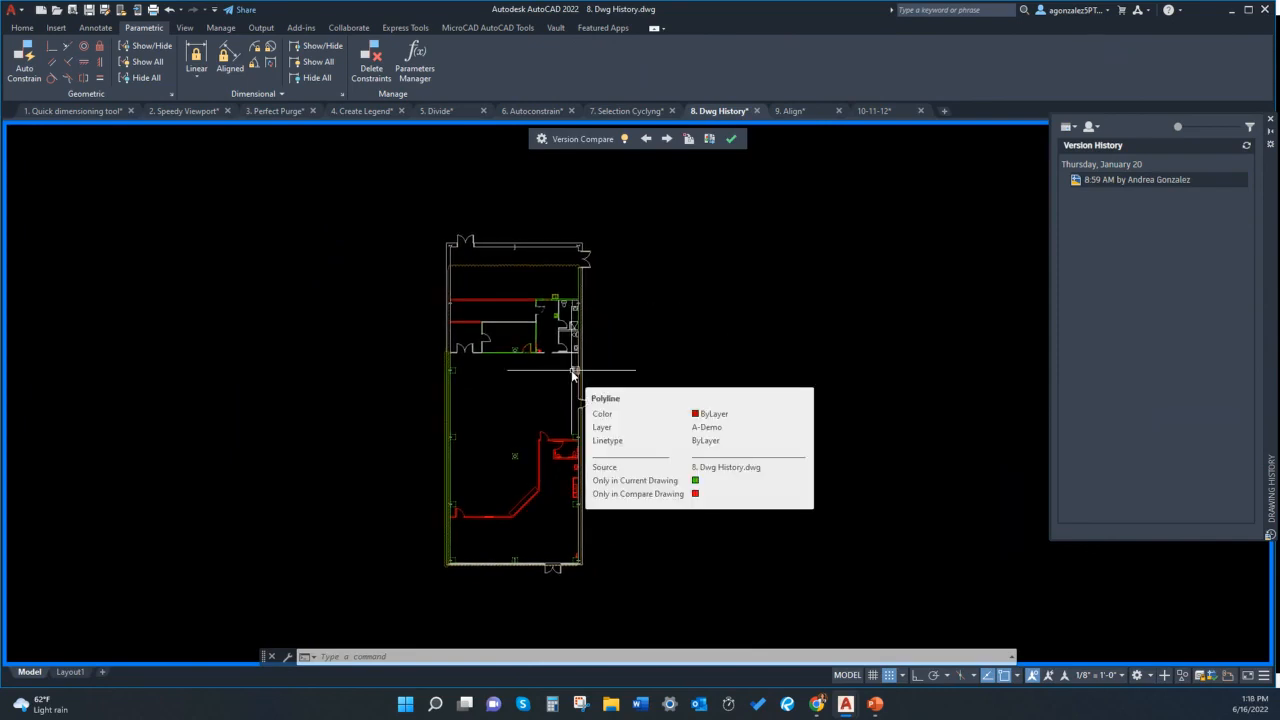
# Review the version history's user and date filter options without changing them
pyautogui.click(1096, 130)
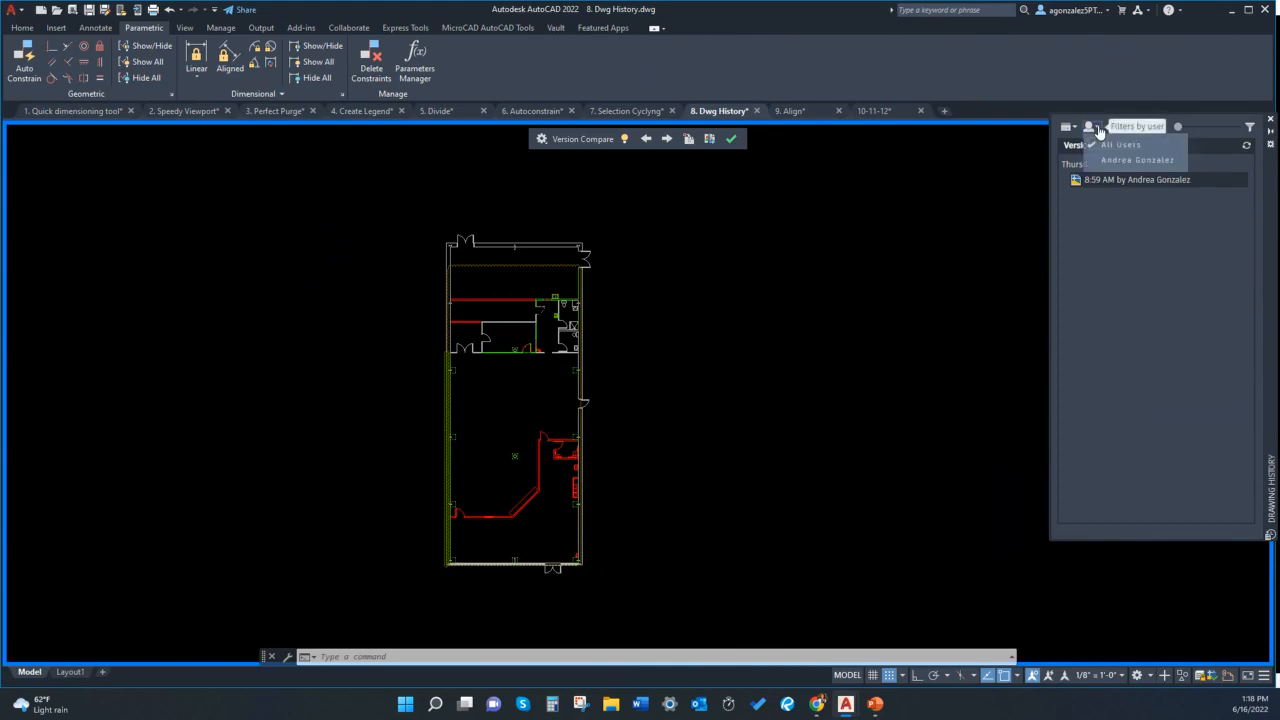
pyautogui.click(1137, 300)
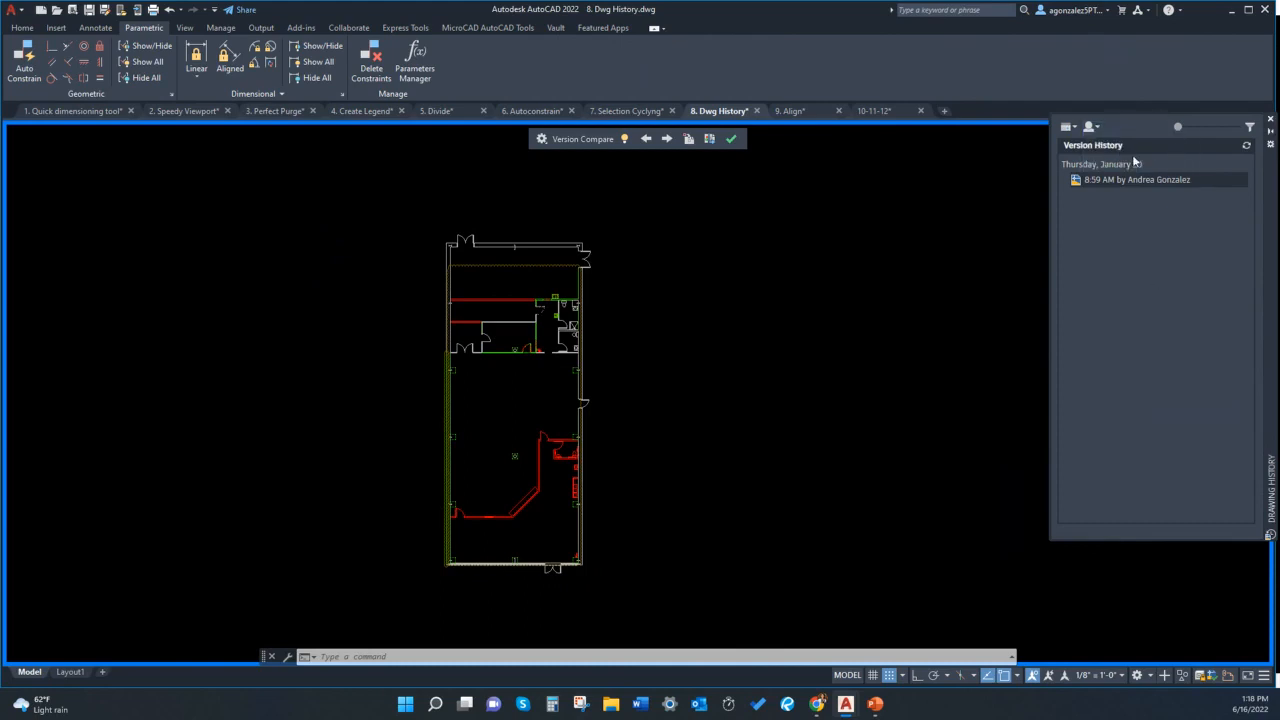
pyautogui.click(1076, 130)
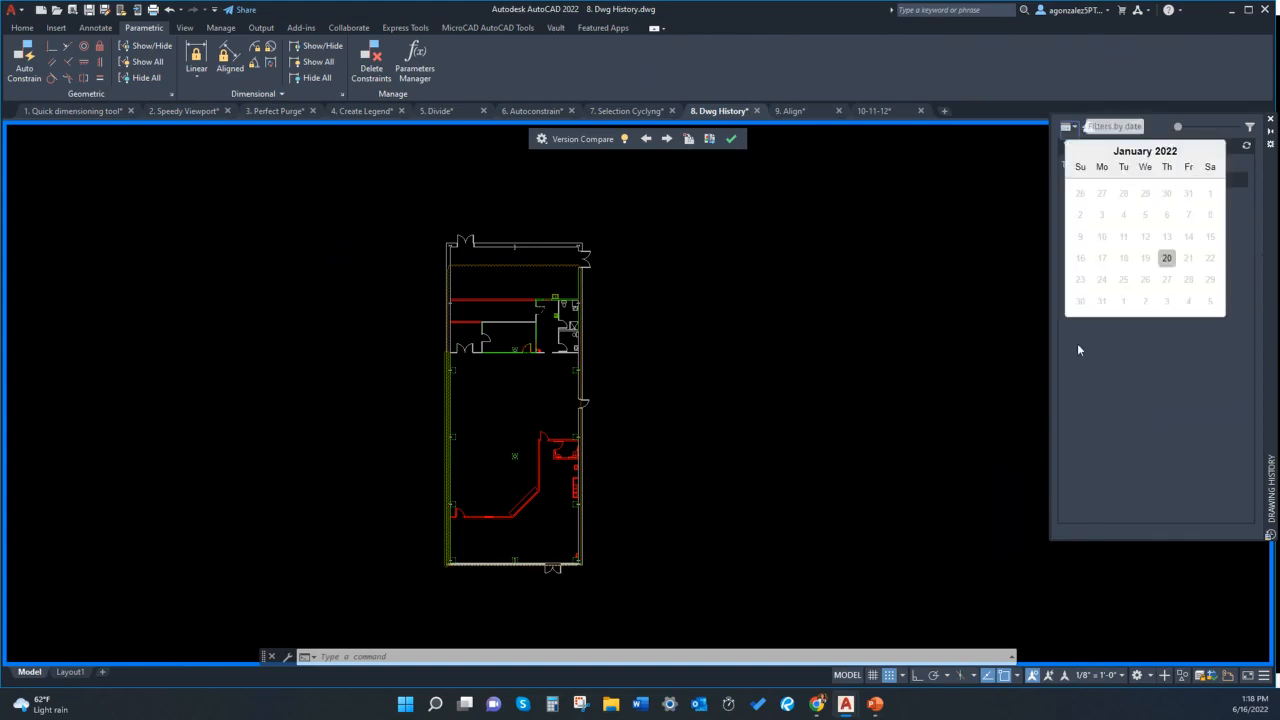
pyautogui.click(1138, 354)
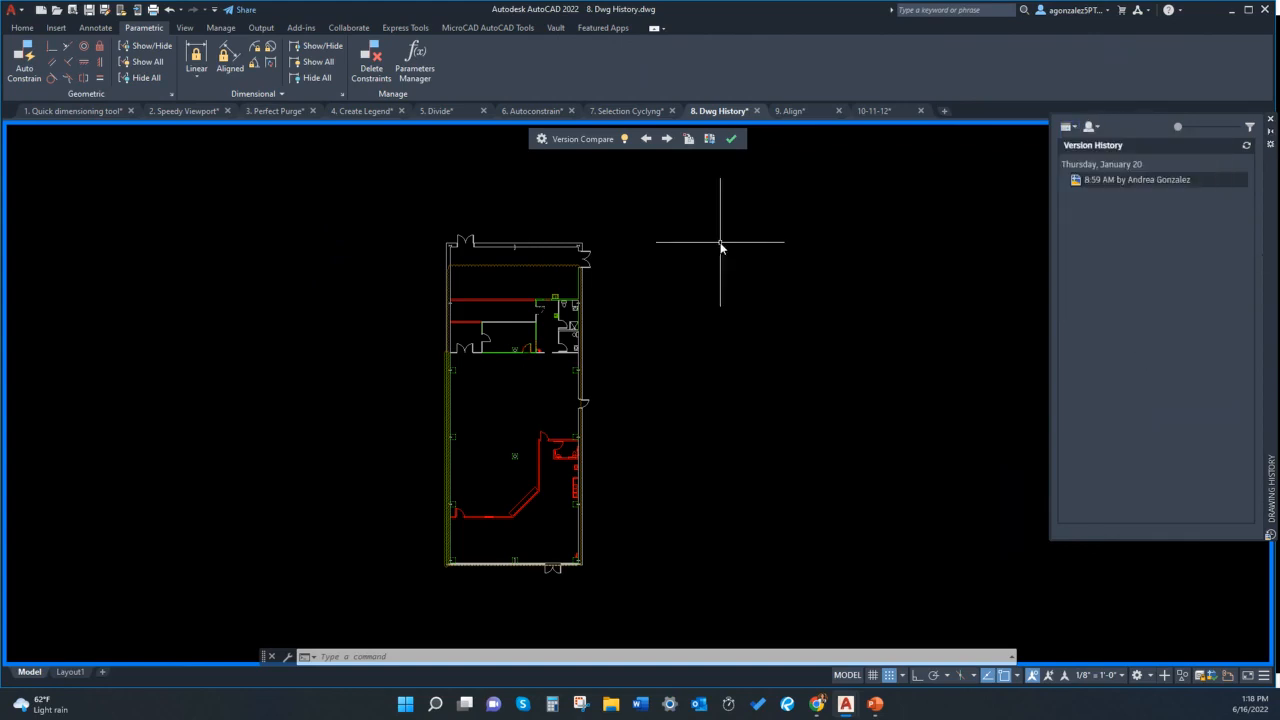
# Review the Version Compare settings for difference colors, revision clouds, and hatch and text filters, then close them
pyautogui.moveTo(722, 250); pyautogui.dragTo(795, 263, button='middle')
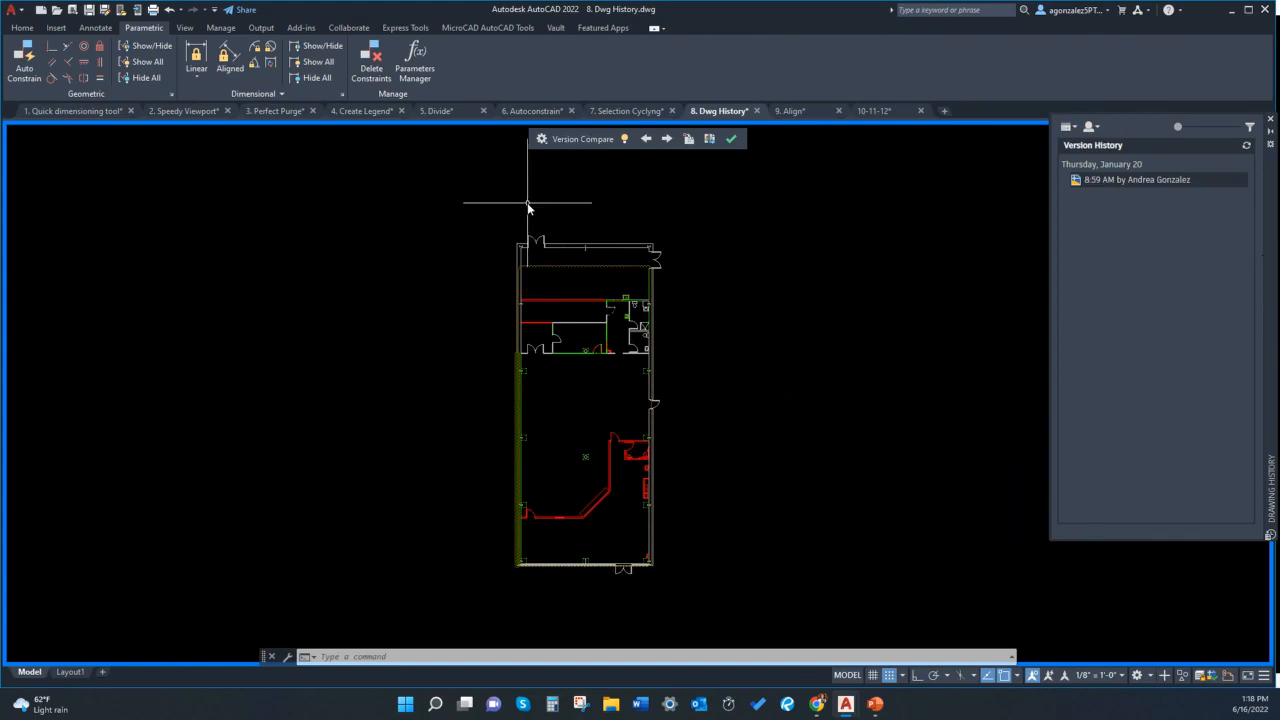
pyautogui.click(546, 141)
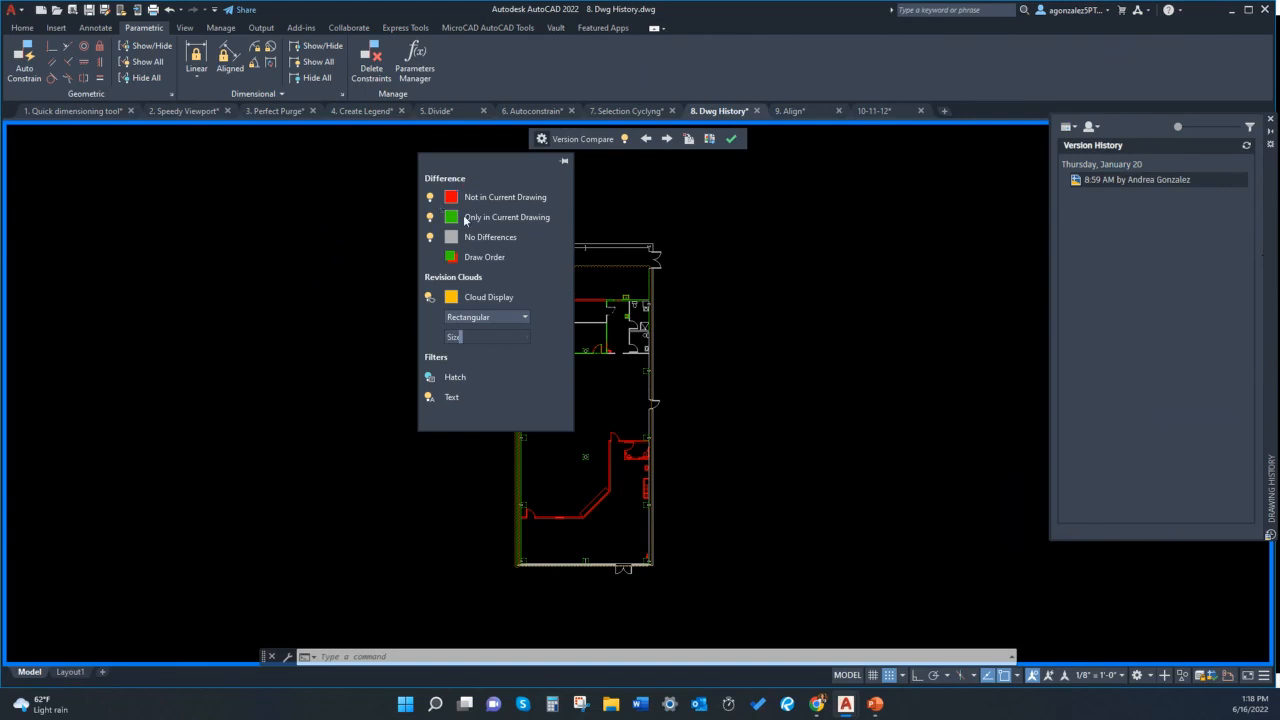
pyautogui.moveTo(462, 214)
pyautogui.click(370, 435)
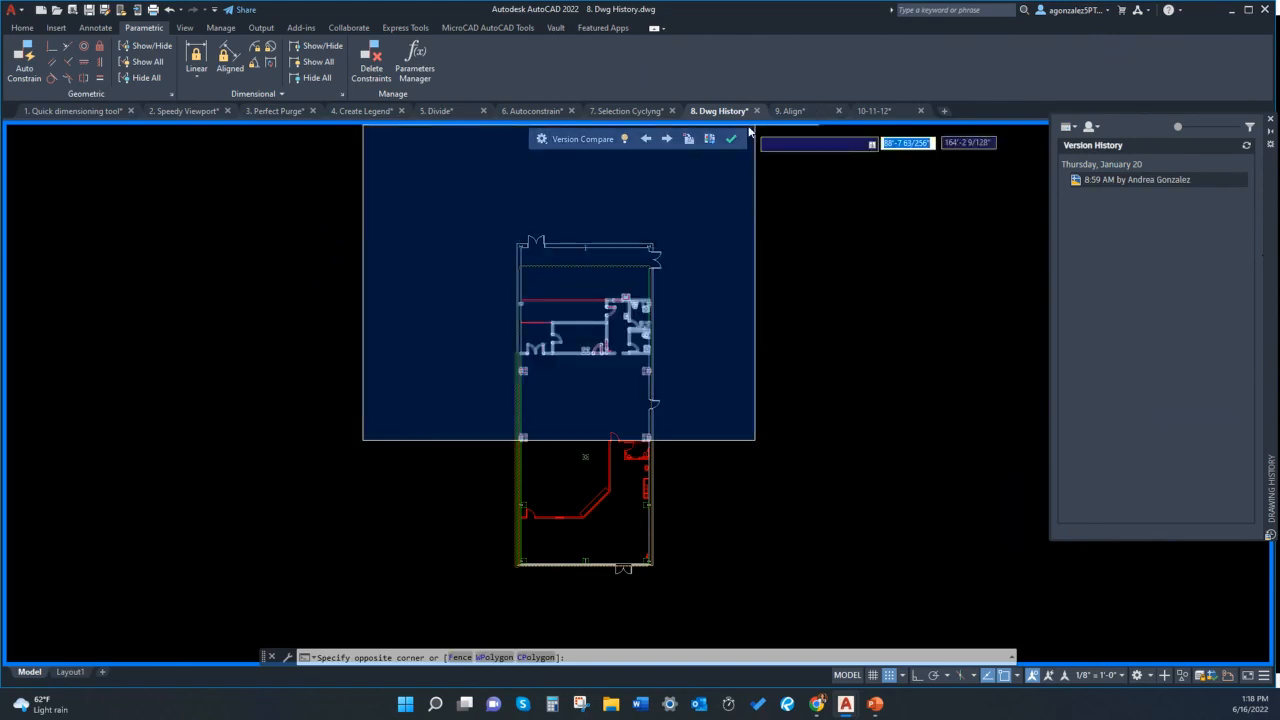
# End the version comparison and switch to the 9. Align drawing
pyautogui.click(733, 141)
pyautogui.click(733, 140)
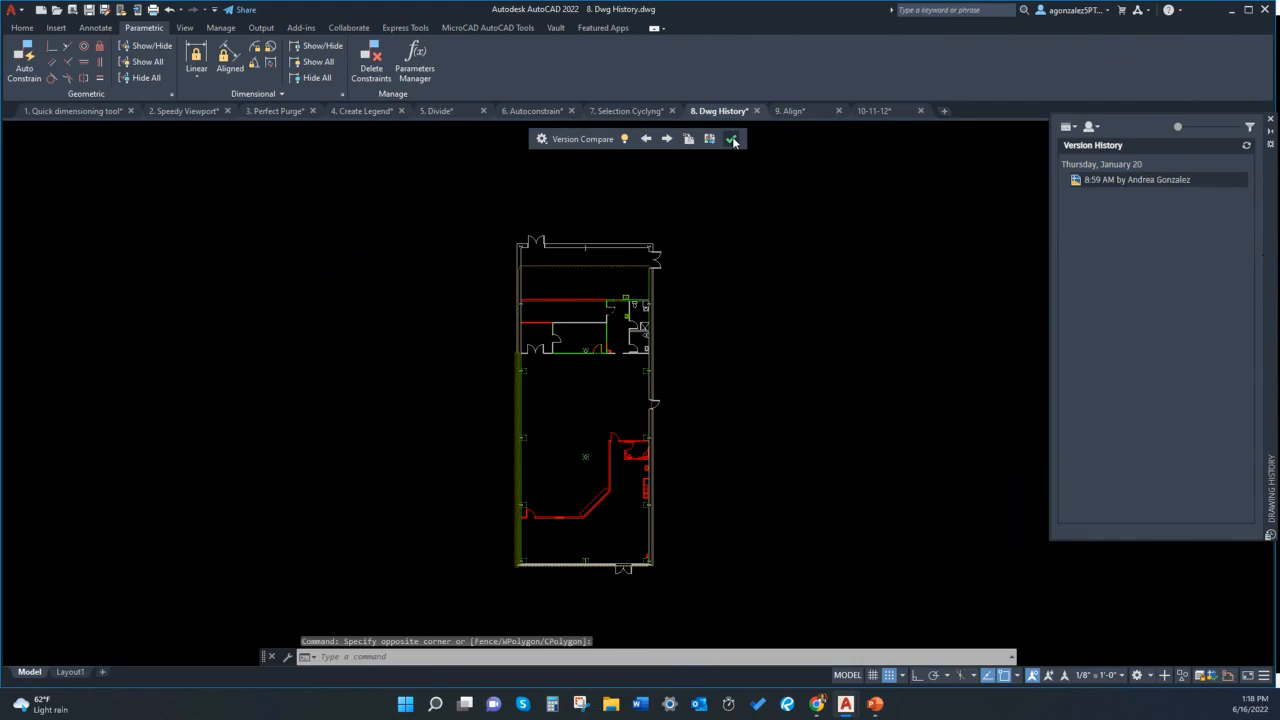
pyautogui.click(800, 111)
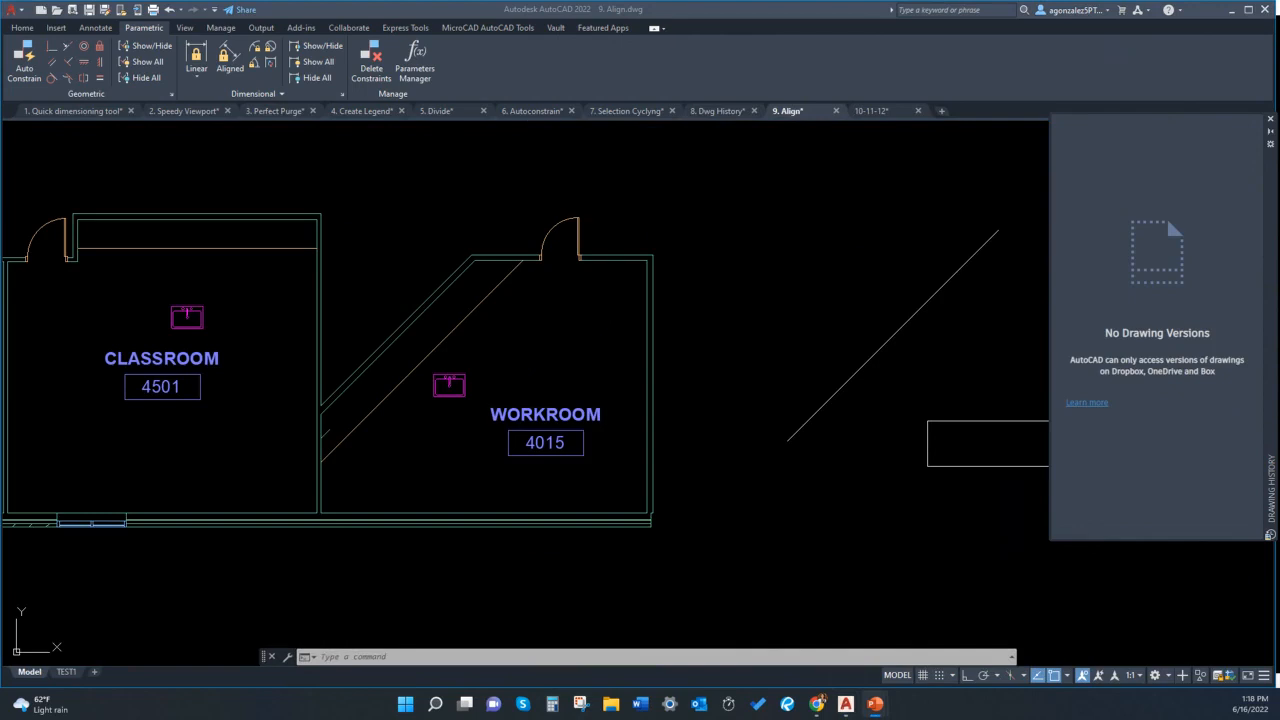
# Align the rectangle's upper edge with the diagonal line beside the workroom, starting at the line's lower endpoint, without scaling
pyautogui.scroll(-2, 529, 370)
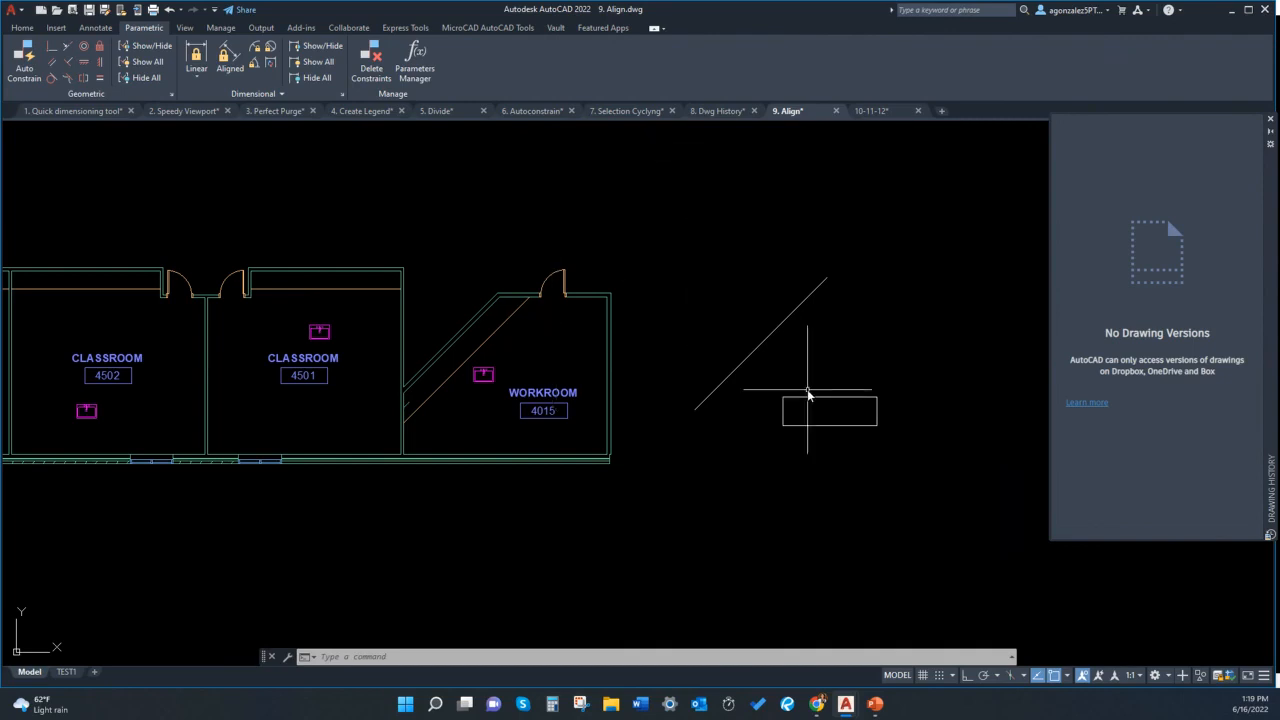
pyautogui.moveTo(809, 394)
pyautogui.mouseDown(button='middle')
pyautogui.moveTo(720, 394)
pyautogui.moveTo(647, 422)
pyautogui.moveTo(690, 411)
pyautogui.mouseUp(button='middle')
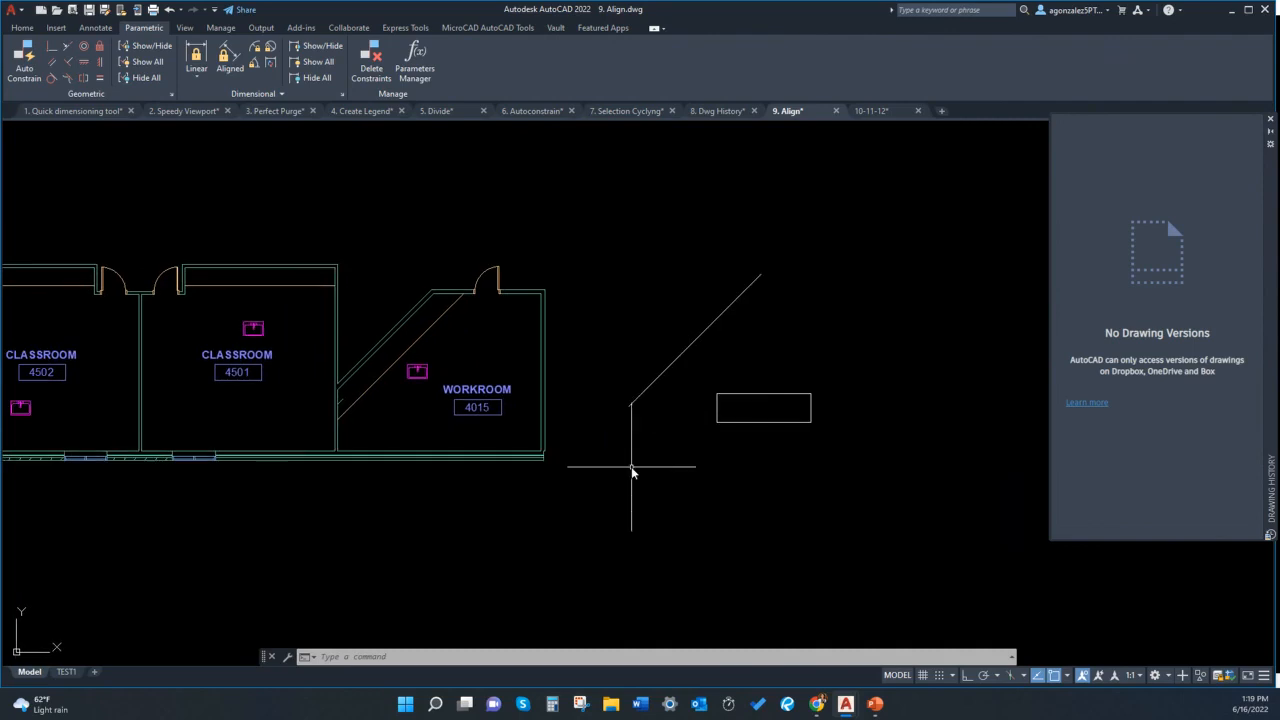
pyautogui.moveTo(617, 435); pyautogui.dragTo(616, 439, button='middle')
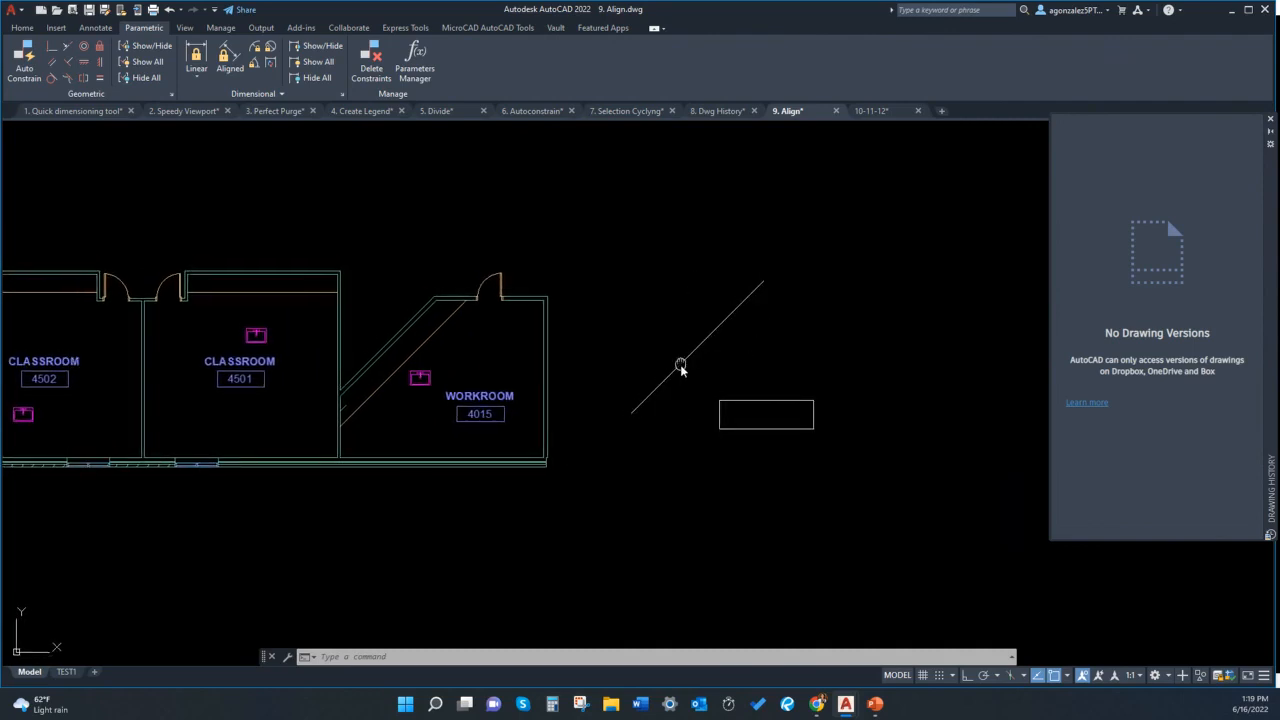
pyautogui.moveTo(680, 366); pyautogui.dragTo(687, 385, button='middle')
pyautogui.moveTo(617, 240); pyautogui.dragTo(914, 509)
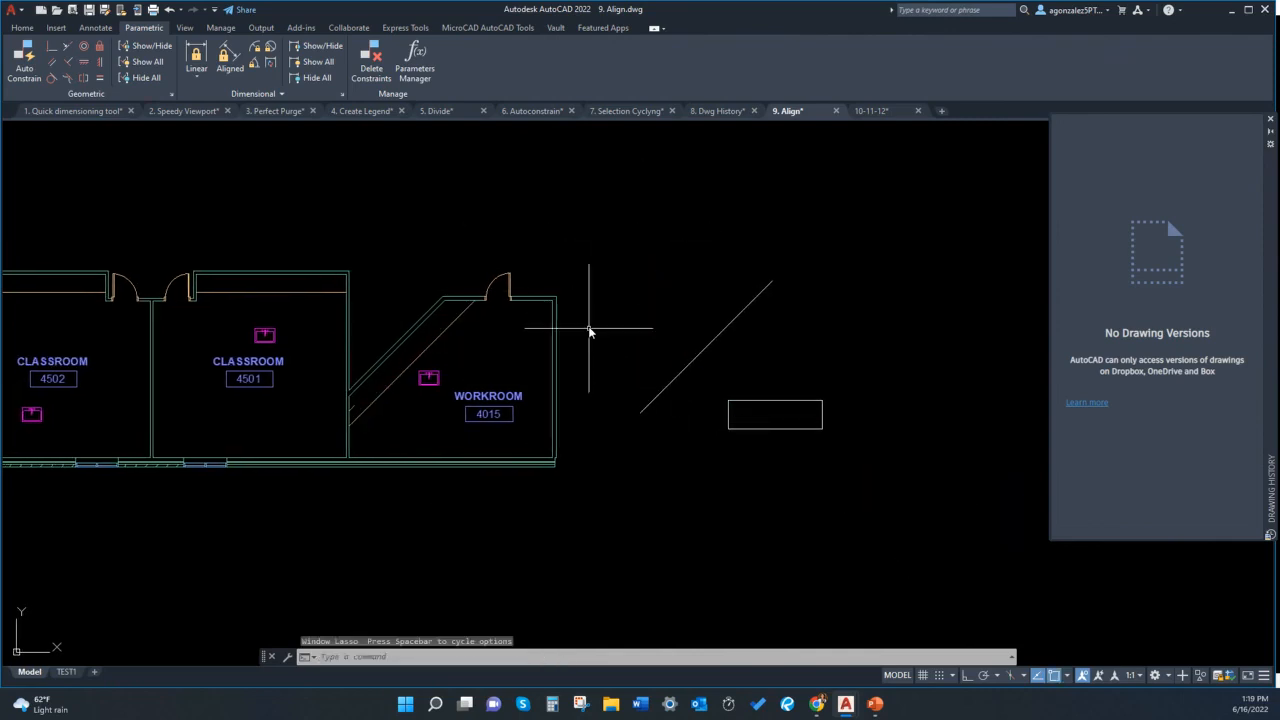
pyautogui.moveTo(634, 331); pyautogui.dragTo(600, 326, button='middle')
pyautogui.moveTo(665, 365); pyautogui.dragTo(588, 349, button='middle')
pyautogui.scroll(3, 588, 353)
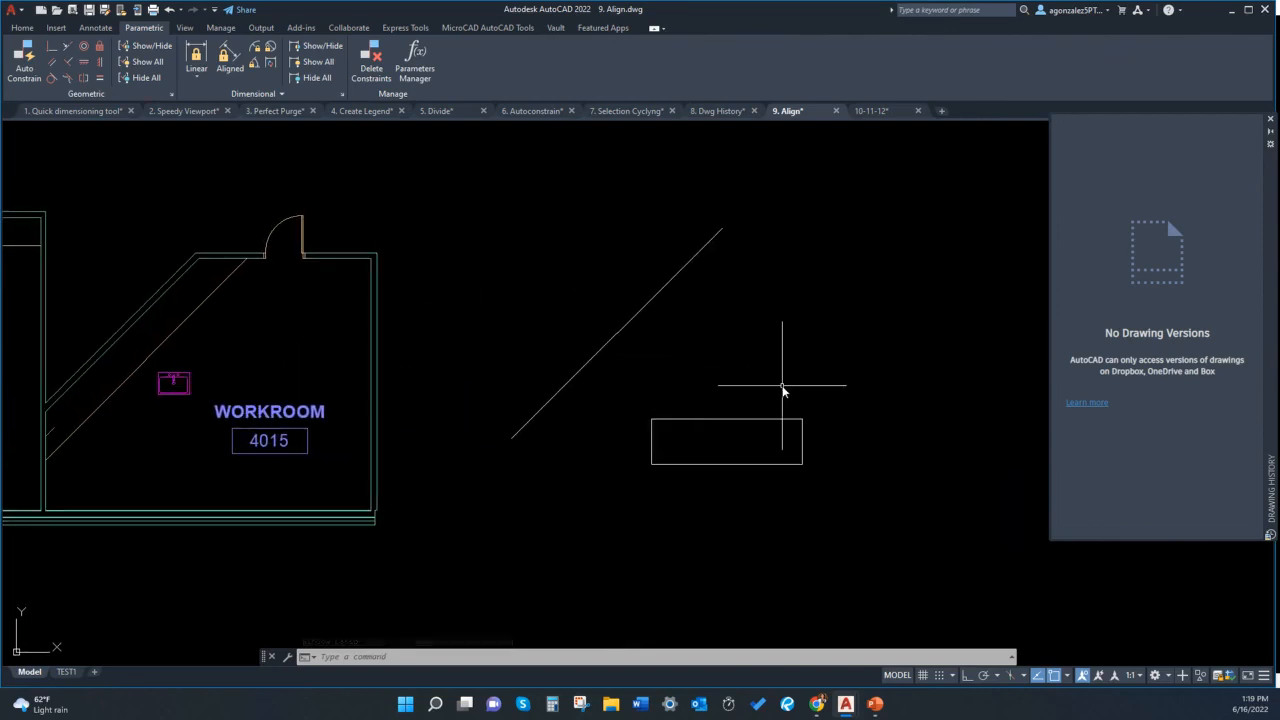
pyautogui.write('ALIGN')
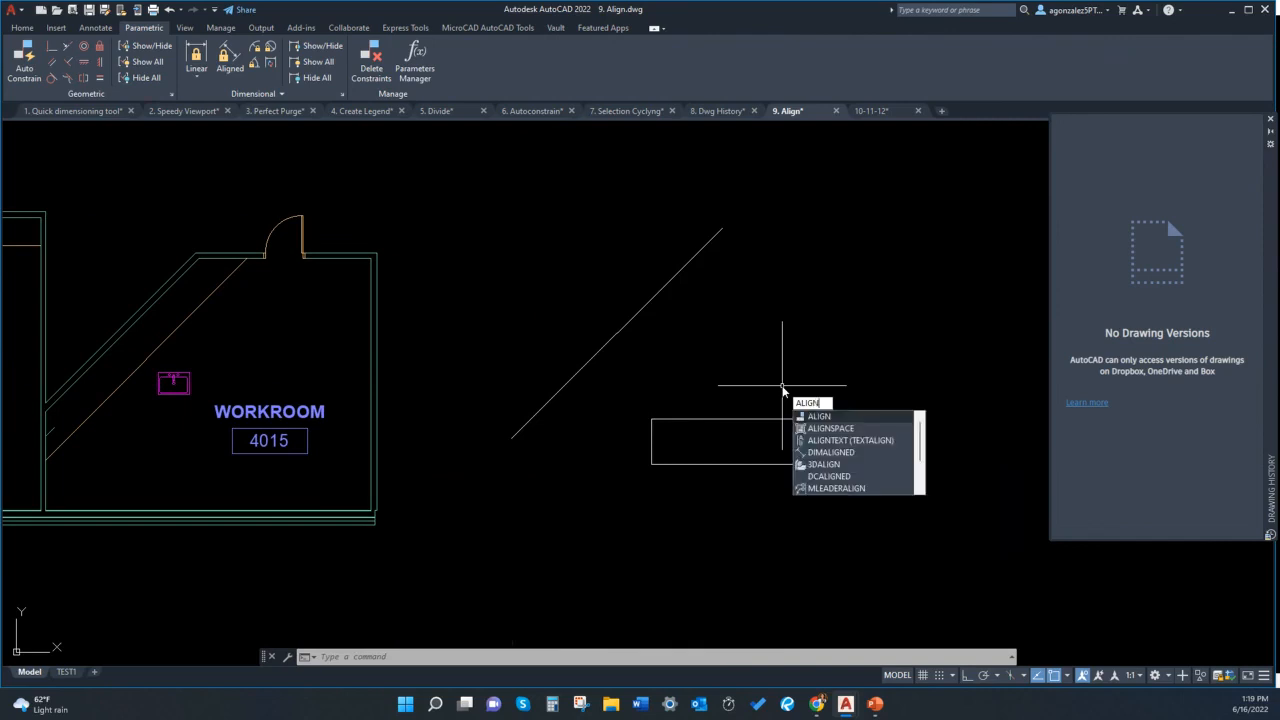
pyautogui.press('Return')
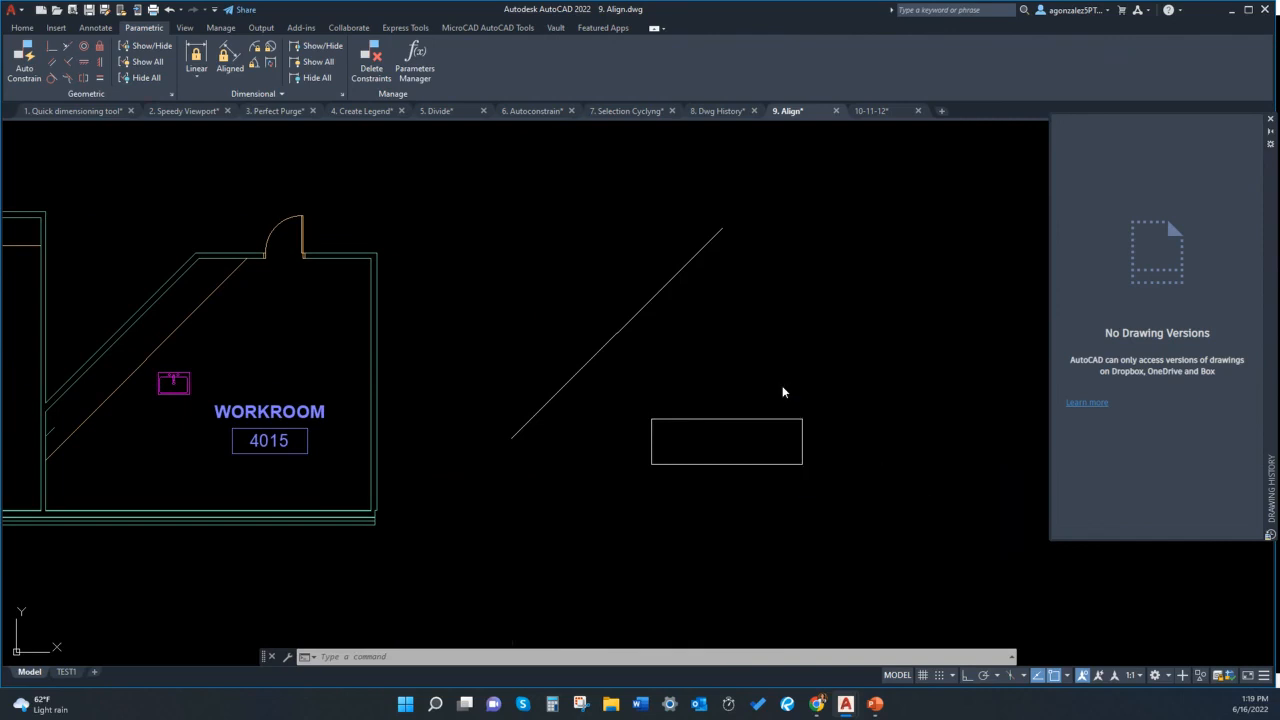
pyautogui.click(683, 422)
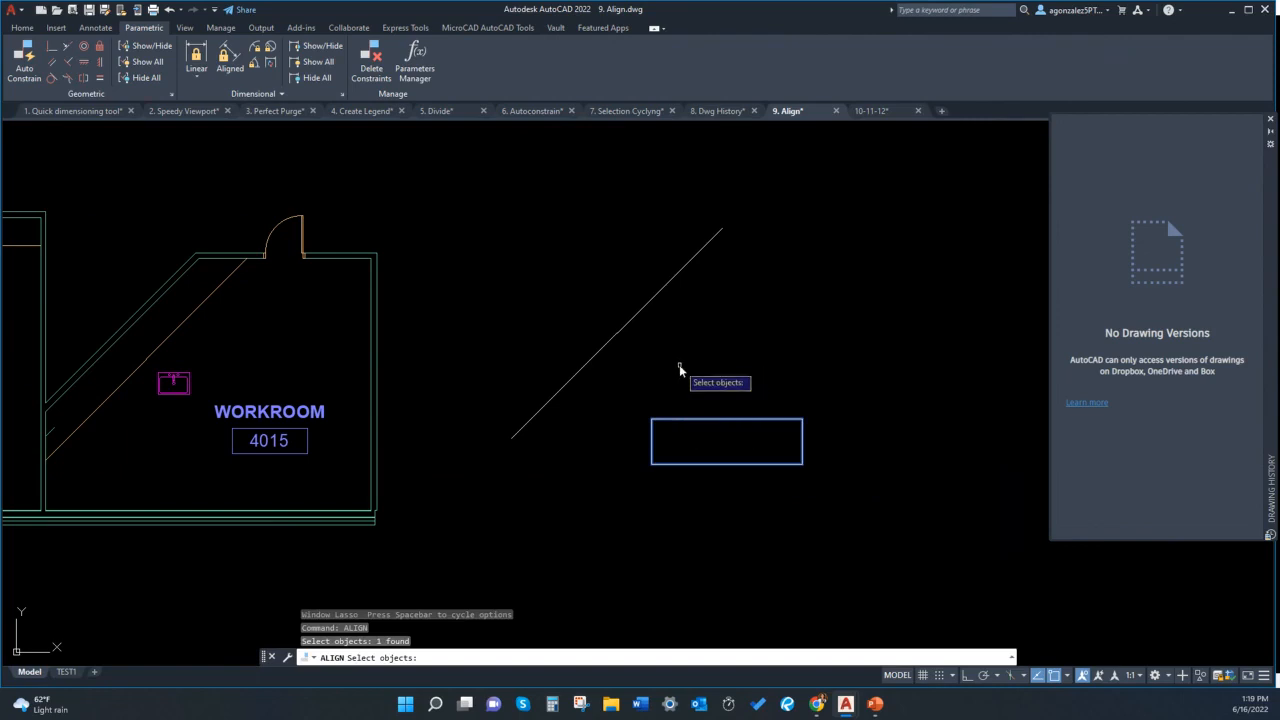
pyautogui.press('Return')
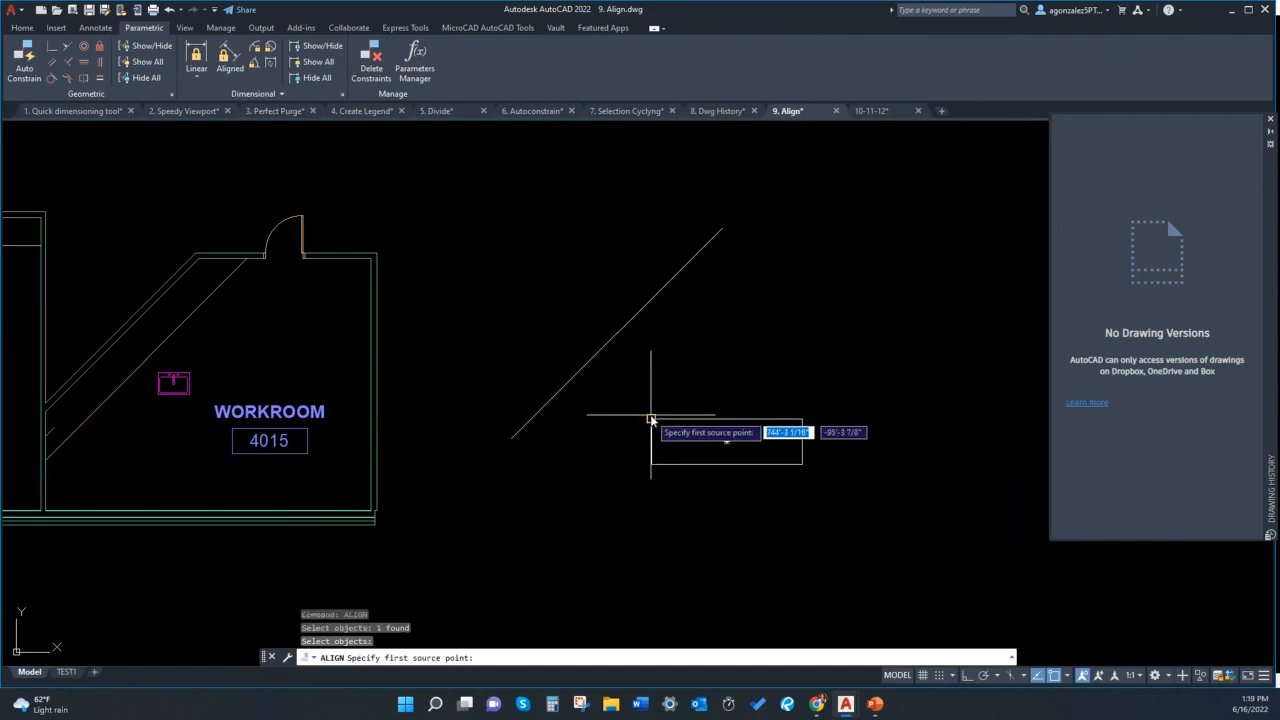
pyautogui.click(651, 419)
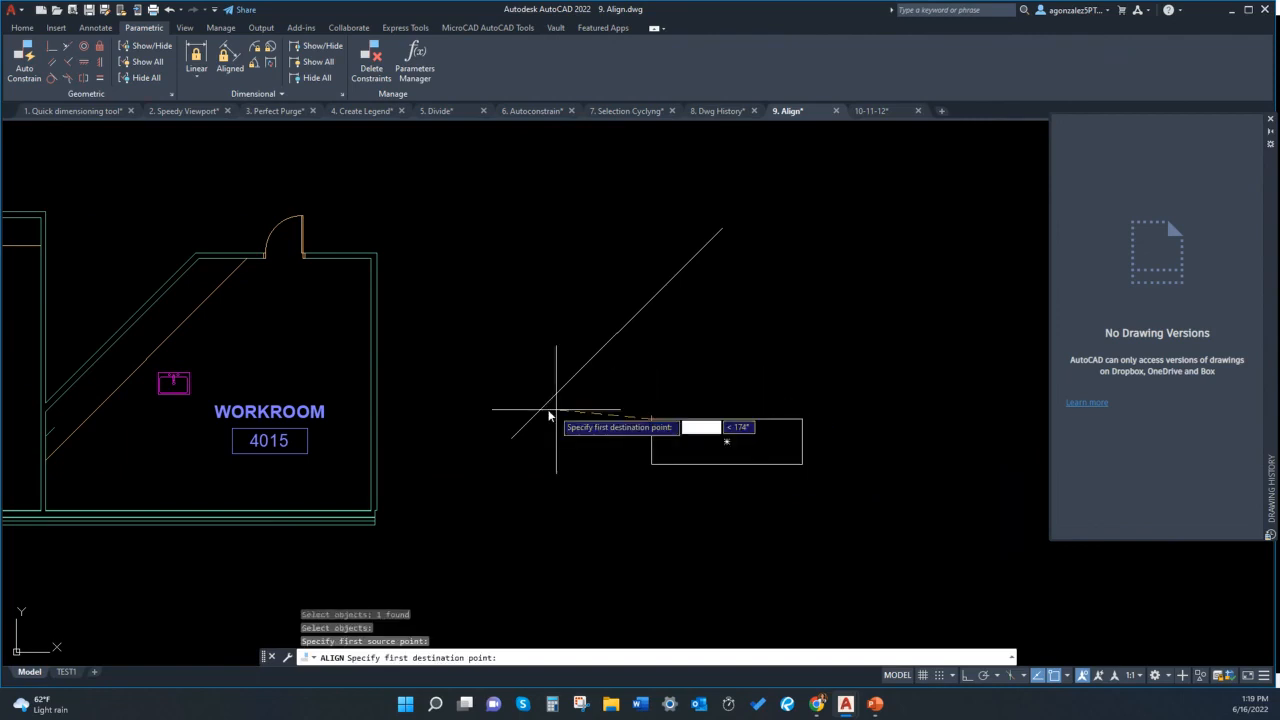
pyautogui.click(512, 437)
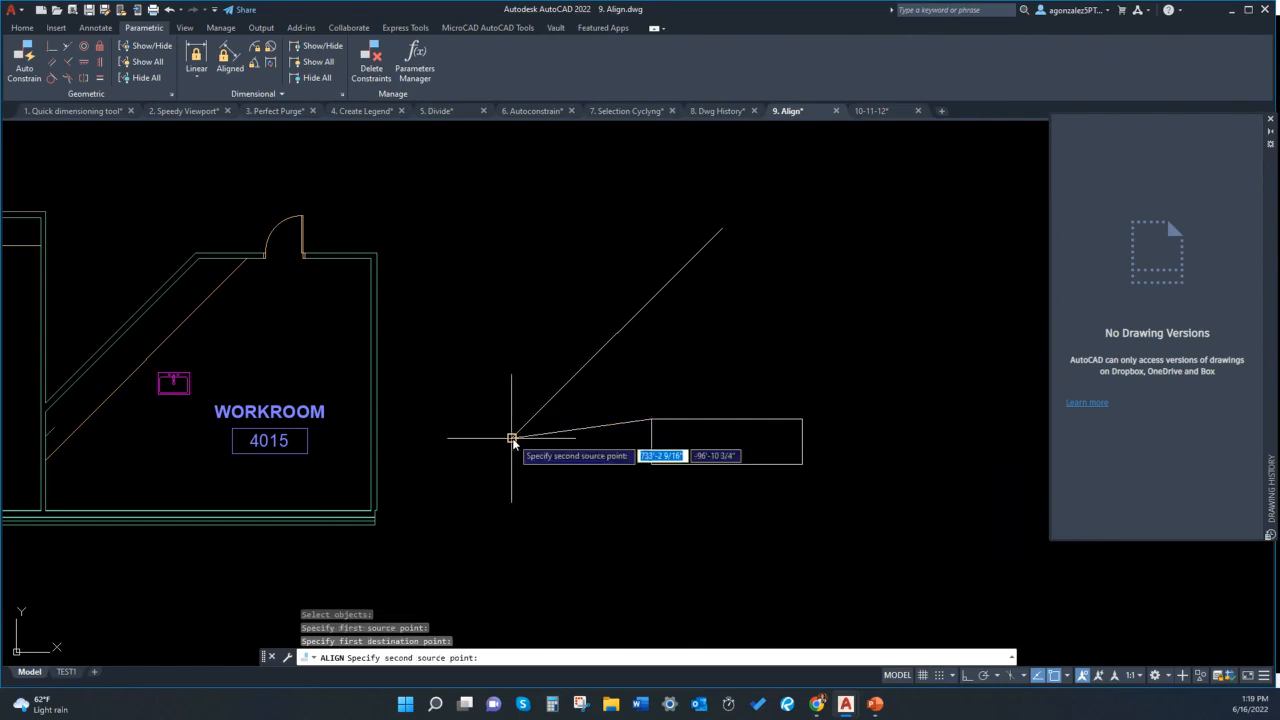
pyautogui.click(802, 419)
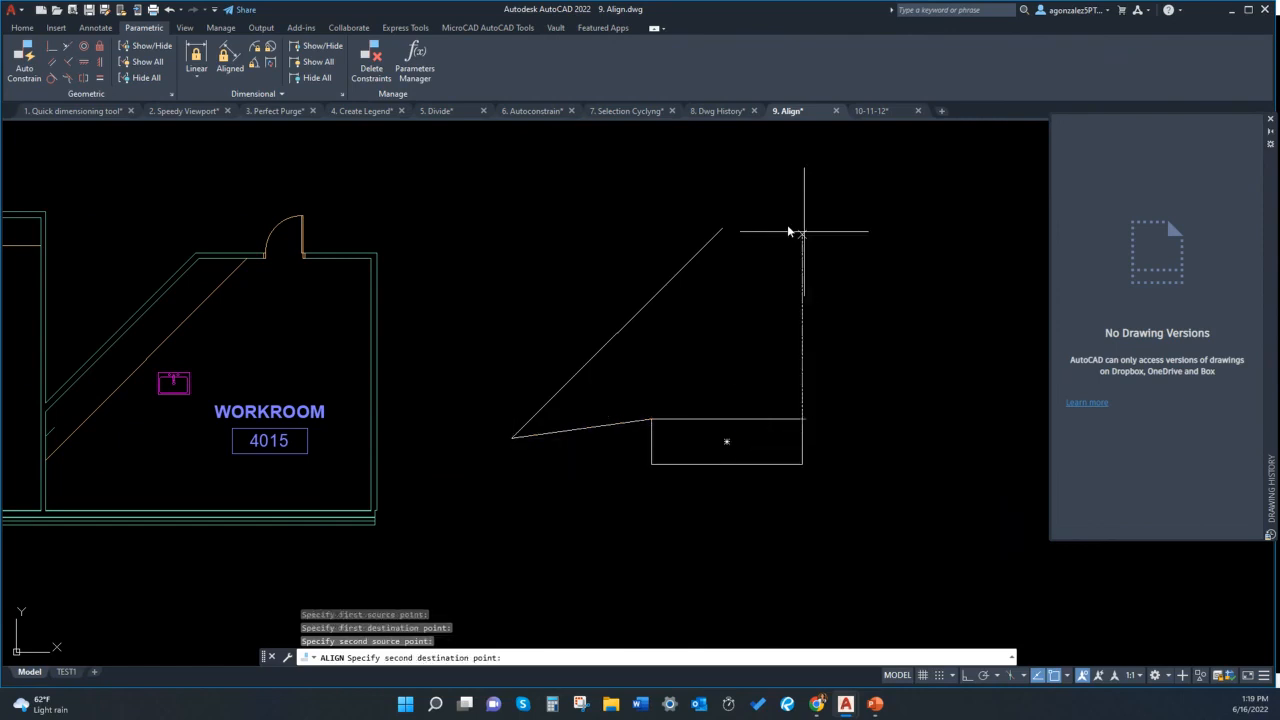
pyautogui.click(722, 229)
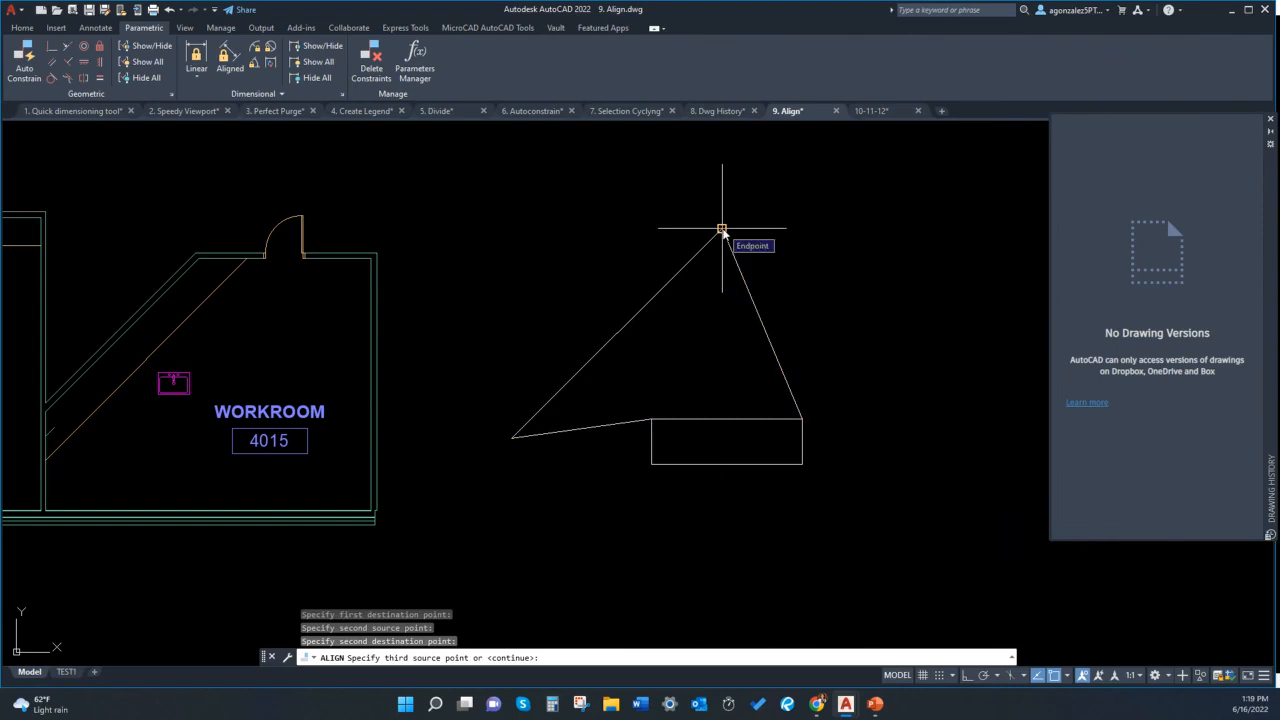
pyautogui.press('Return')
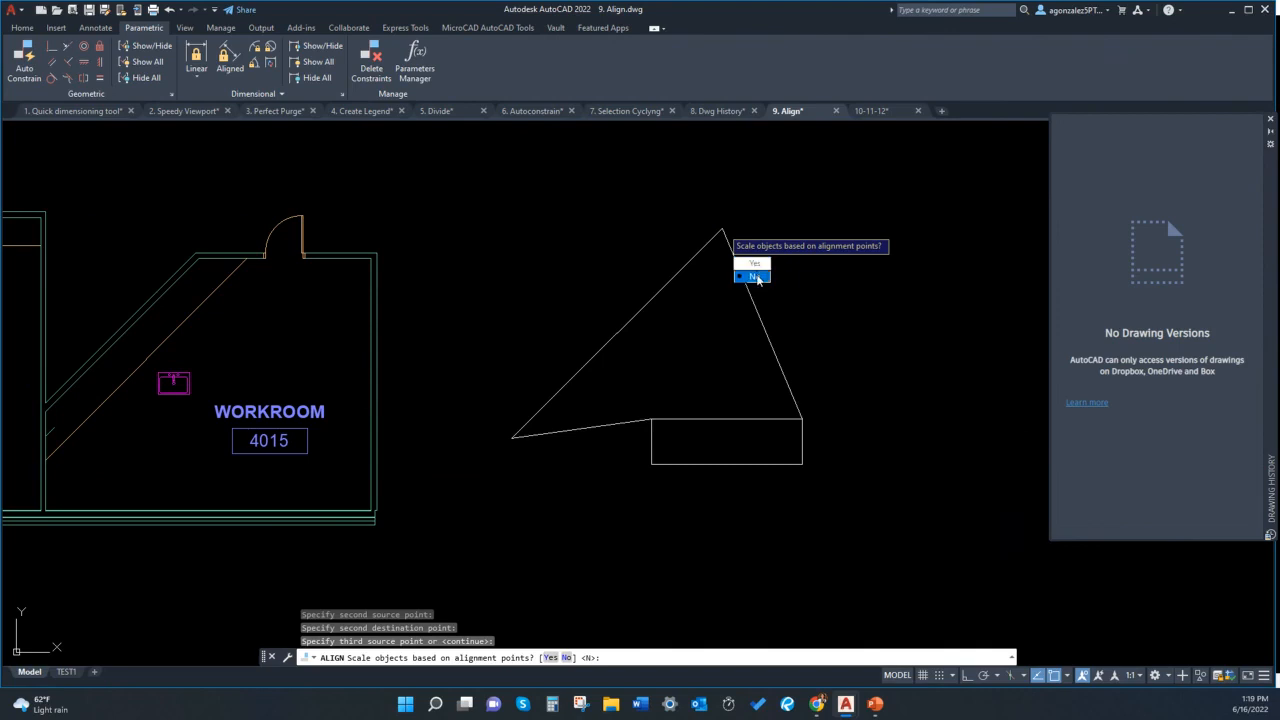
pyautogui.click(755, 277)
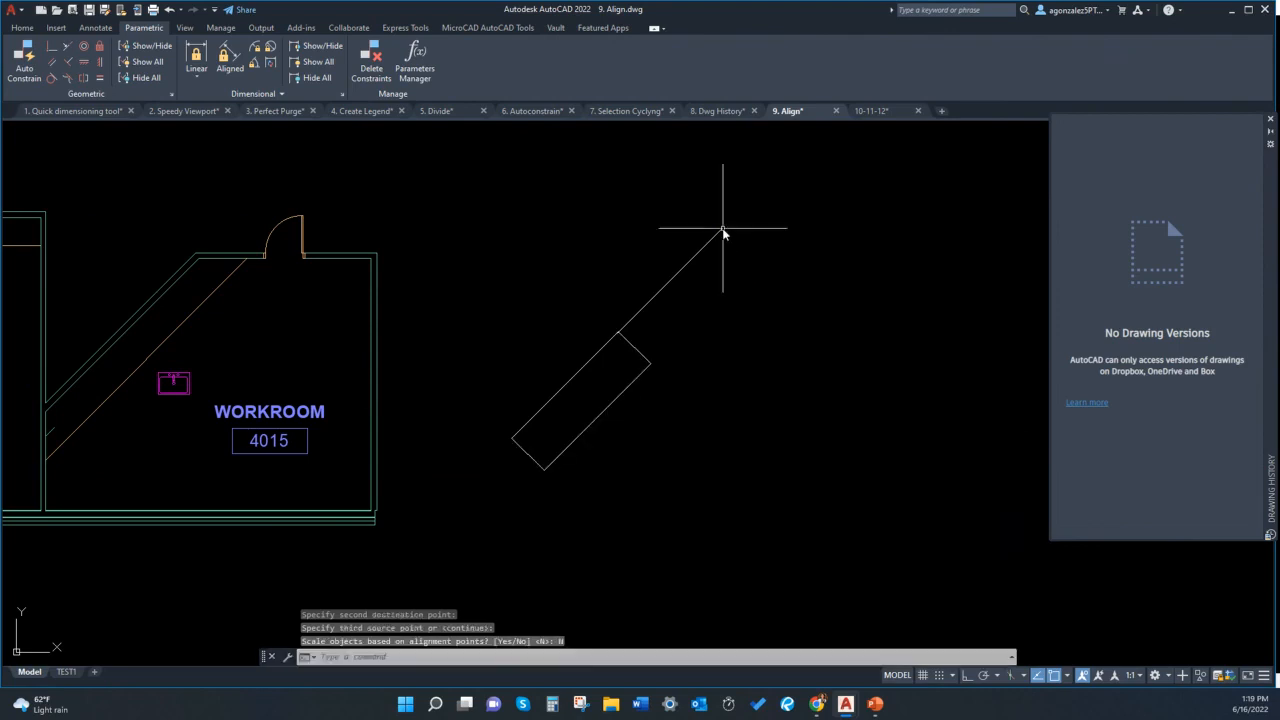
pyautogui.press('Return')
pyautogui.scroll(-3, 748, 363)
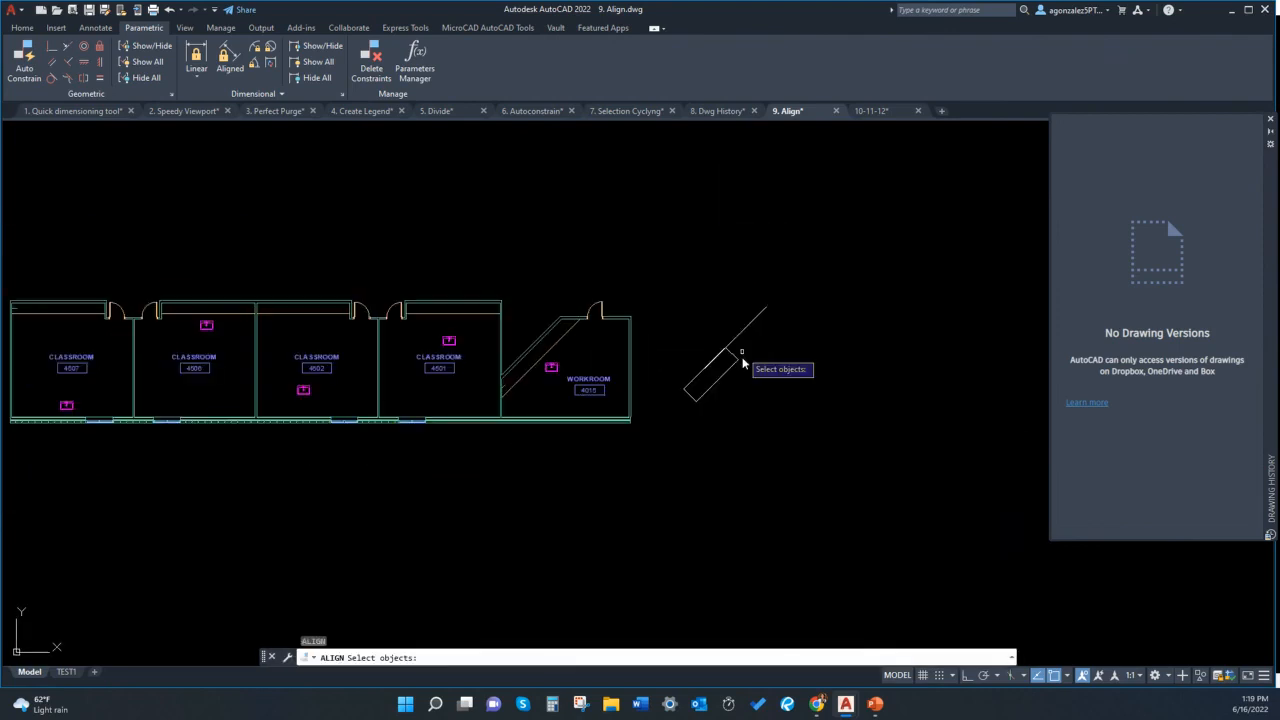
pyautogui.press('Escape')
pyautogui.moveTo(723, 374)
pyautogui.mouseDown(button='middle')
pyautogui.moveTo(677, 366)
pyautogui.moveTo(689, 397)
pyautogui.mouseUp(button='middle')
pyautogui.scroll(2, 684, 390)
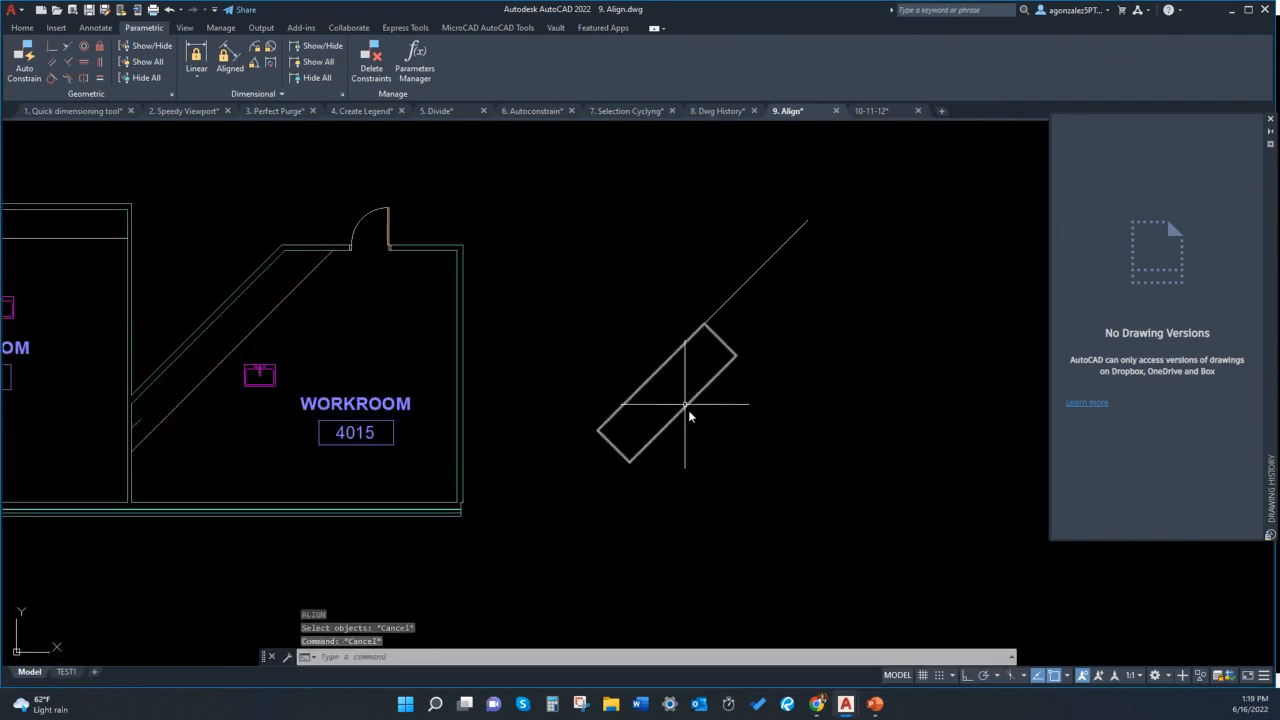
pyautogui.scroll(-4, 688, 410)
pyautogui.scroll(5, 694, 469)
pyautogui.moveTo(697, 432); pyautogui.dragTo(644, 432, button='middle')
pyautogui.click(654, 411)
pyautogui.click(630, 373)
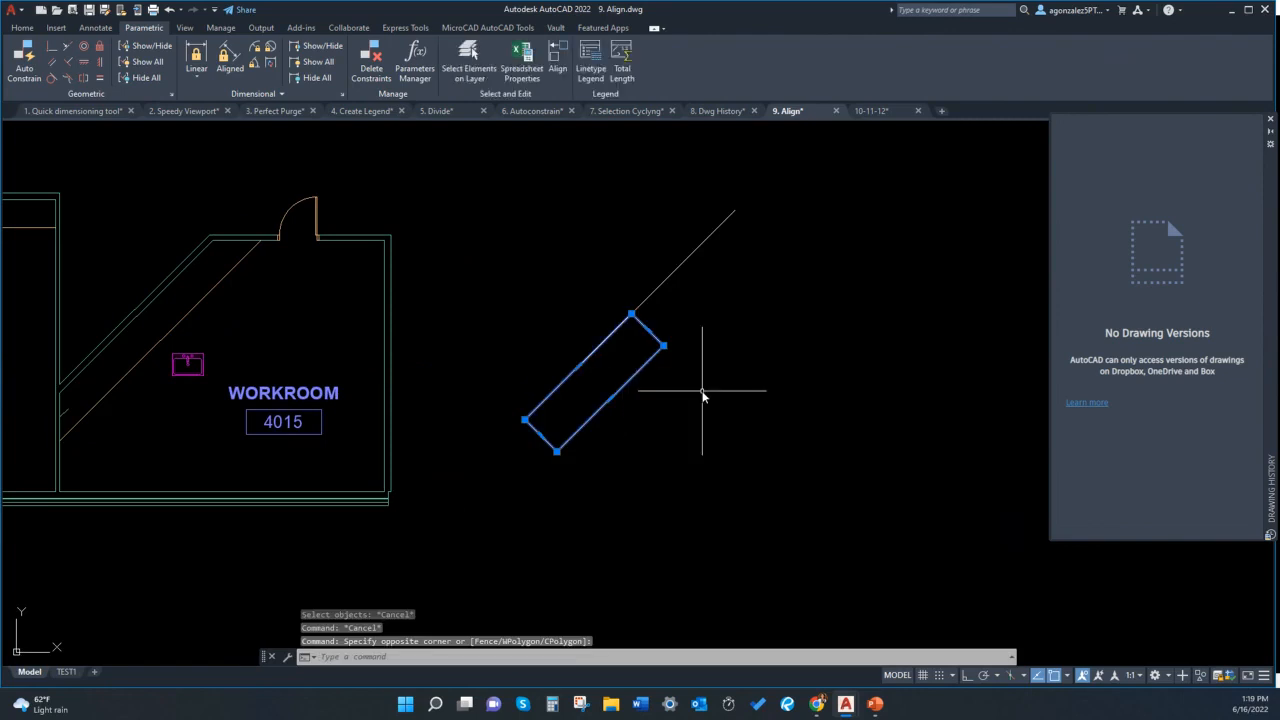
pyautogui.moveTo(702, 403); pyautogui.dragTo(704, 411, button='middle')
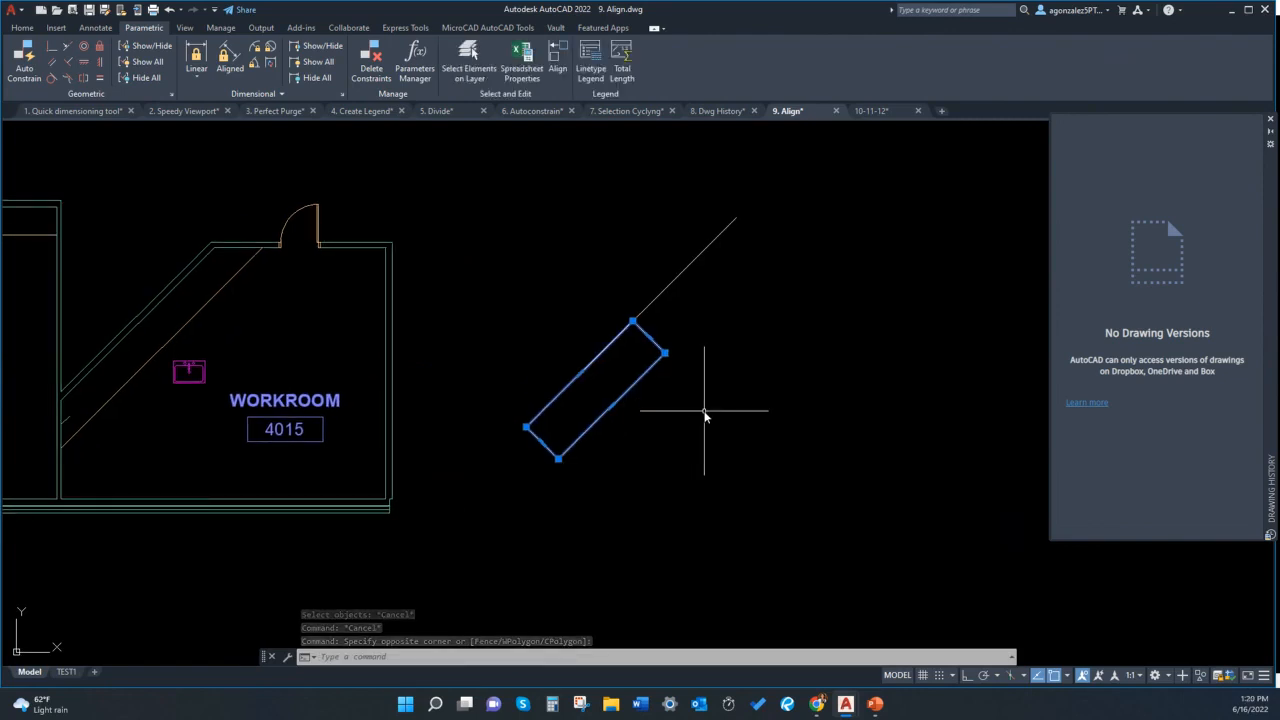
pyautogui.moveTo(727, 417); pyautogui.dragTo(839, 428, button='middle')
pyautogui.press('Escape')
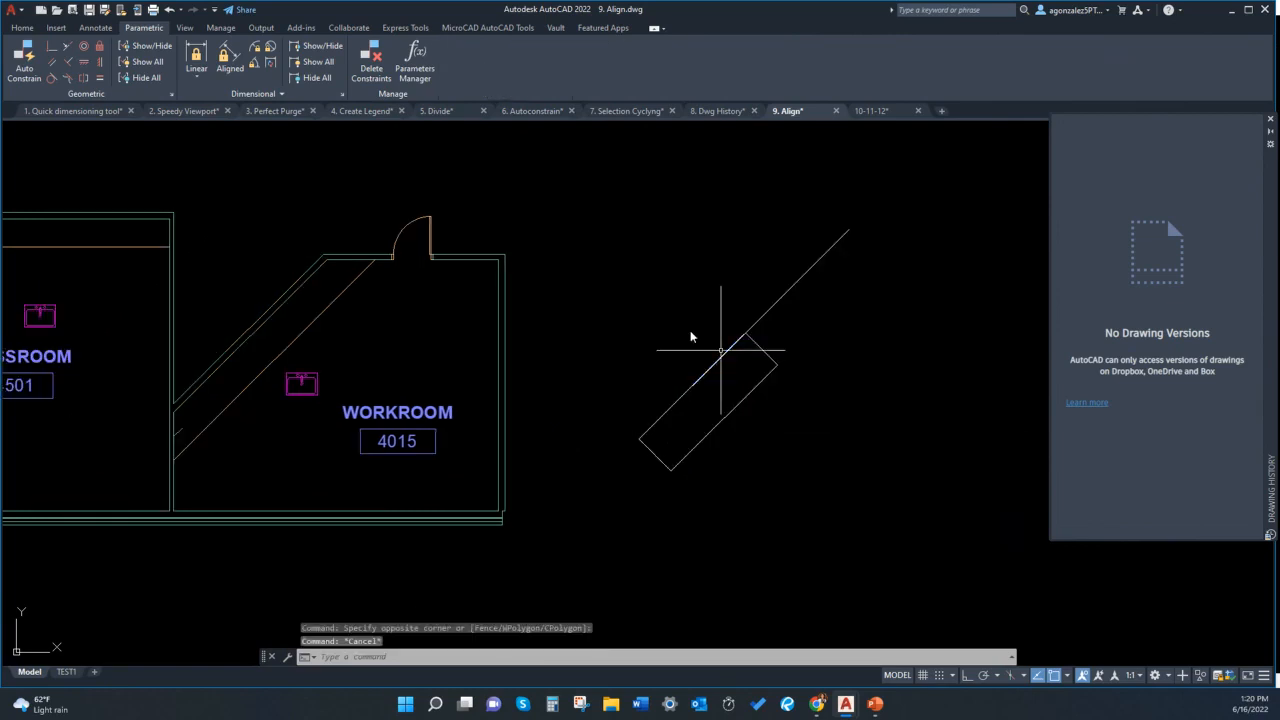
# Start the MicroCAD Align tool on the workroom sink, using the workroom's diagonal counter line as the alignment reference
pyautogui.click(466, 29)
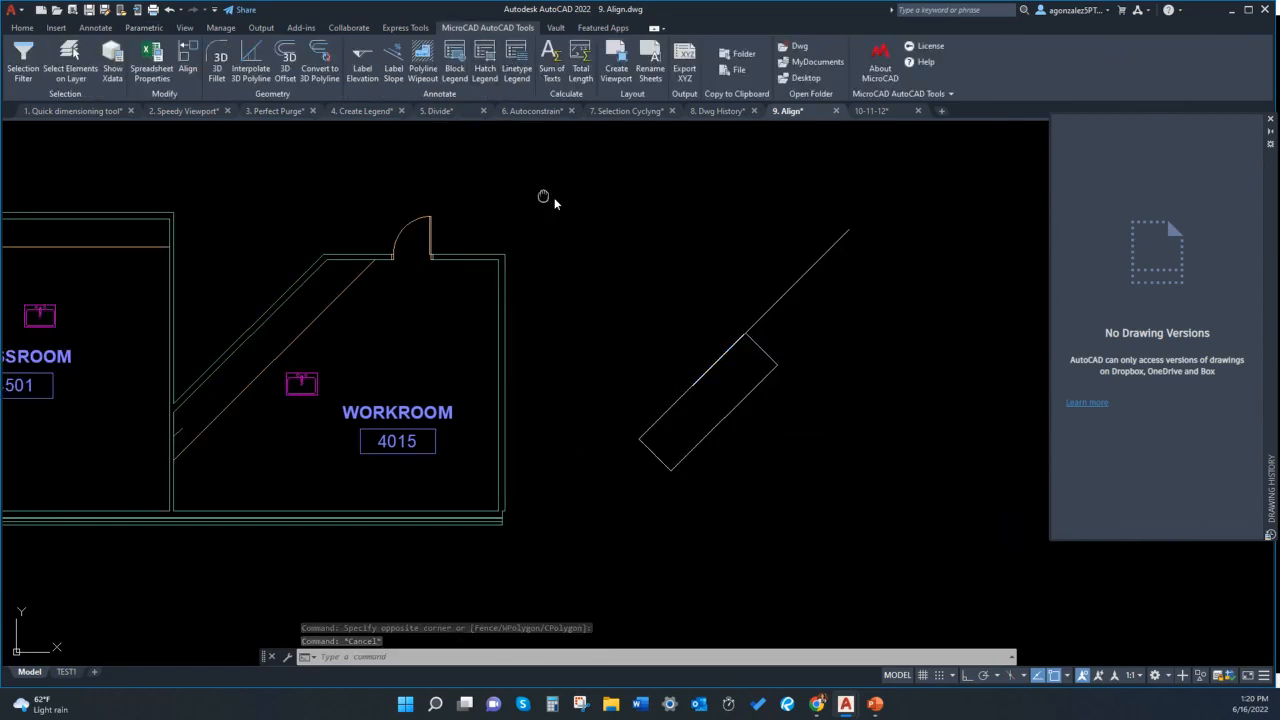
pyautogui.moveTo(554, 197); pyautogui.dragTo(625, 202, button='middle')
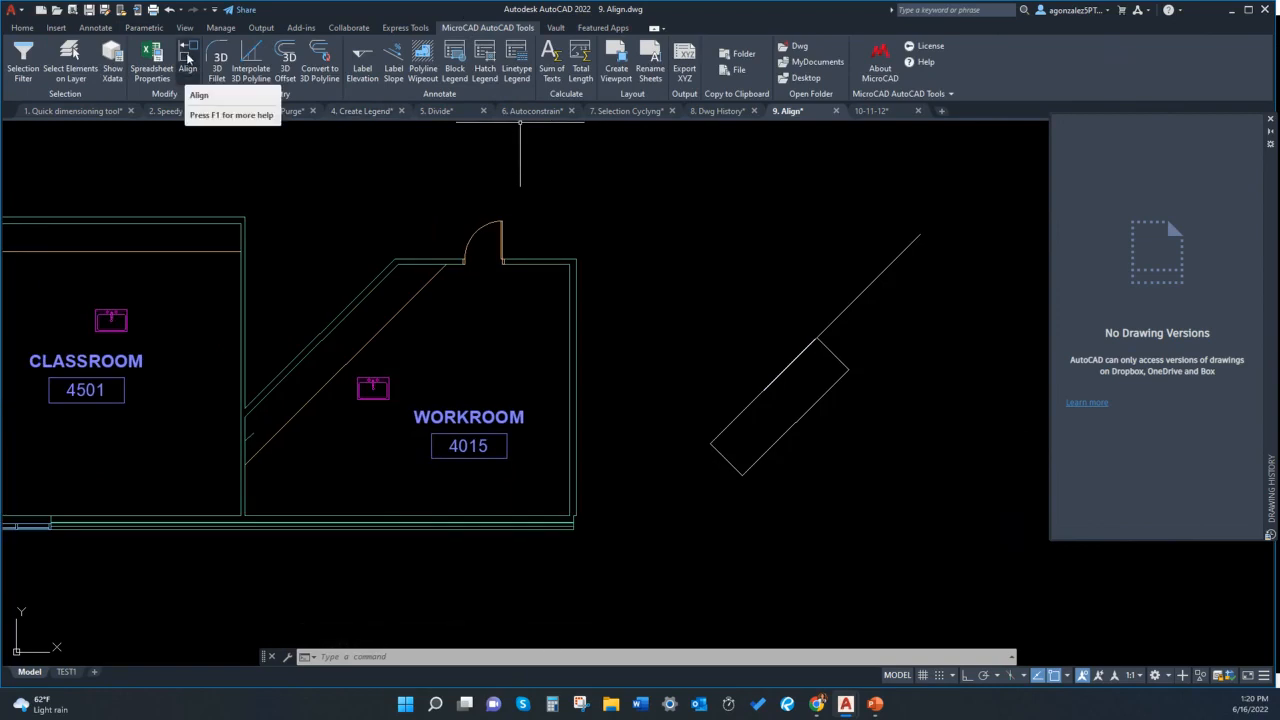
pyautogui.click(187, 58)
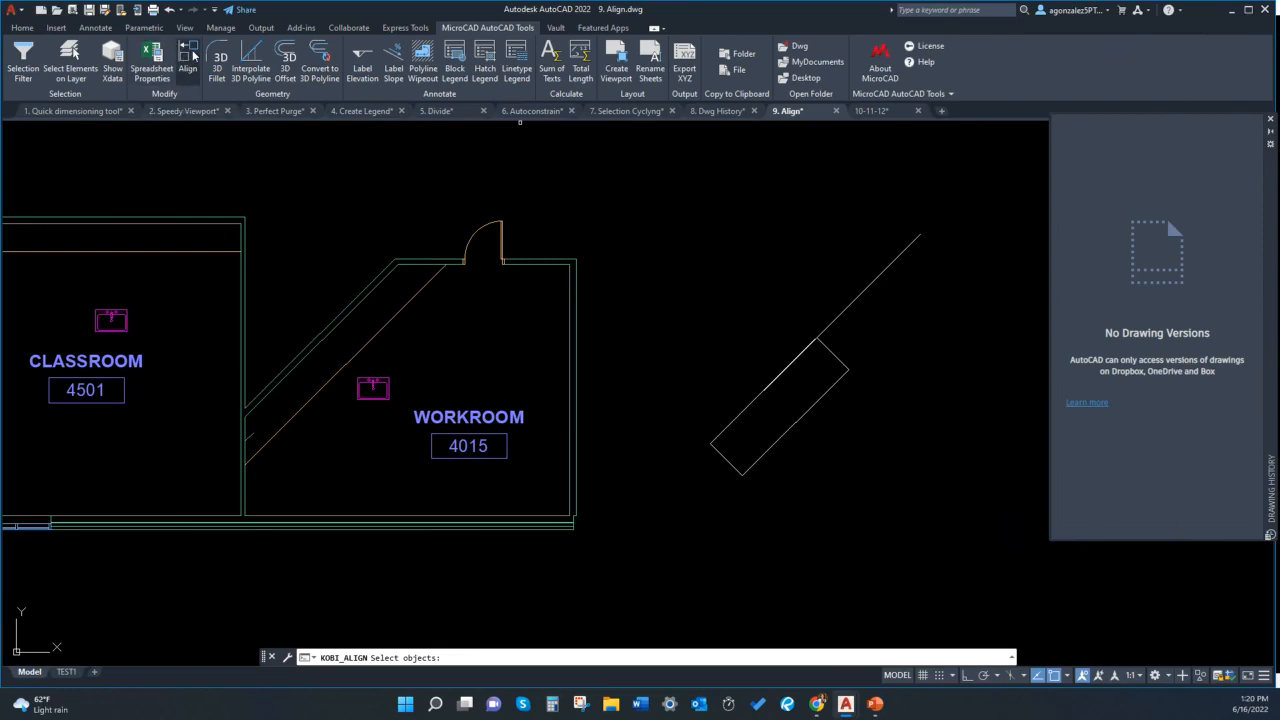
pyautogui.moveTo(494, 443); pyautogui.dragTo(590, 395, button='middle')
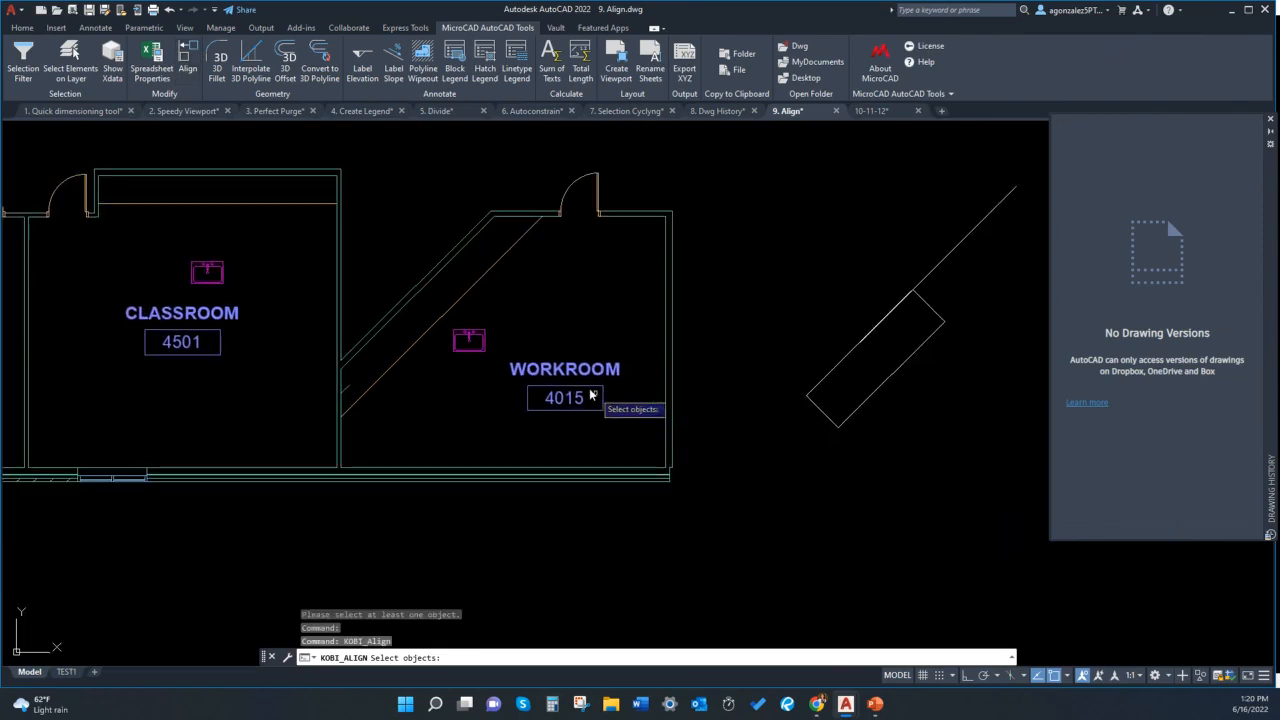
pyautogui.click(479, 334)
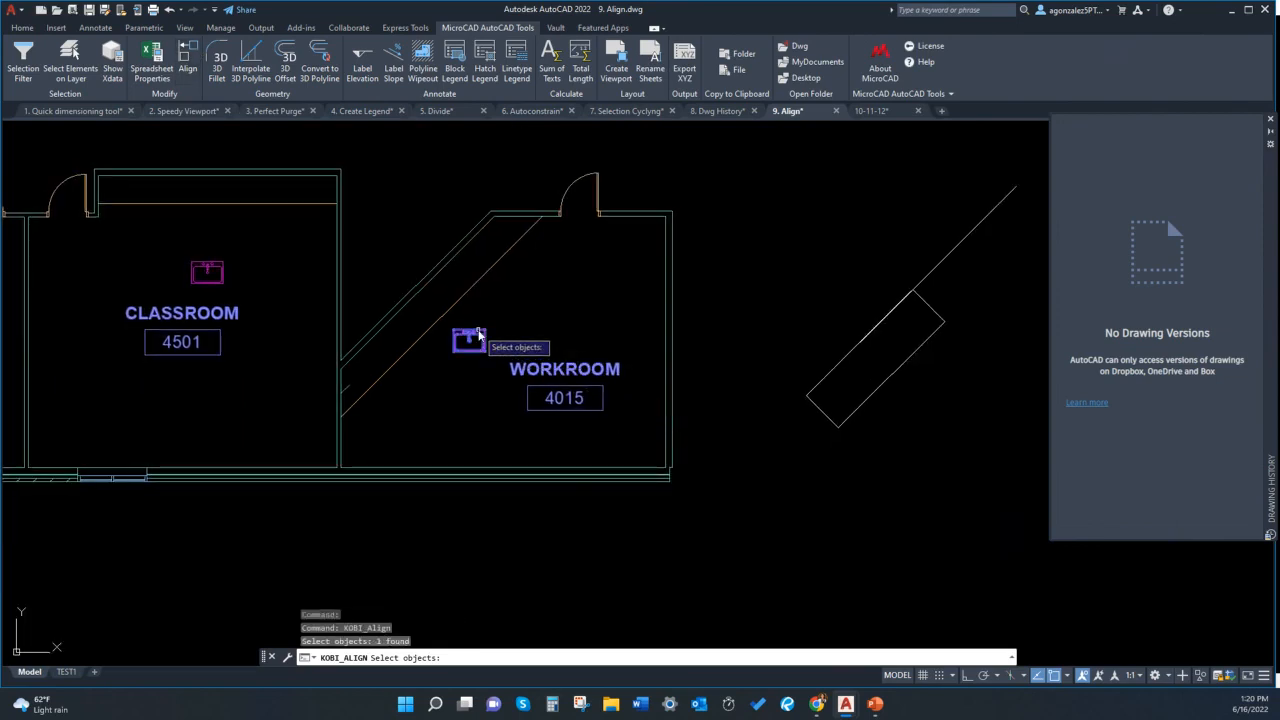
pyautogui.press('Return')
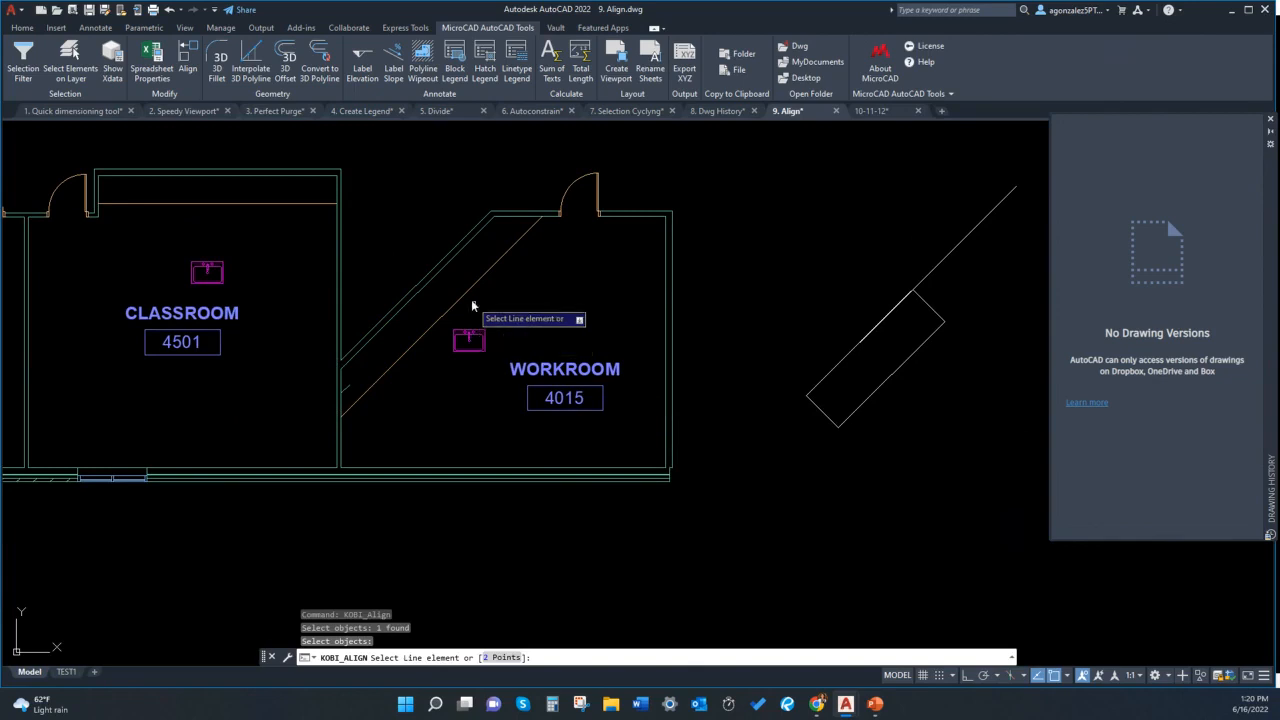
pyautogui.click(467, 290)
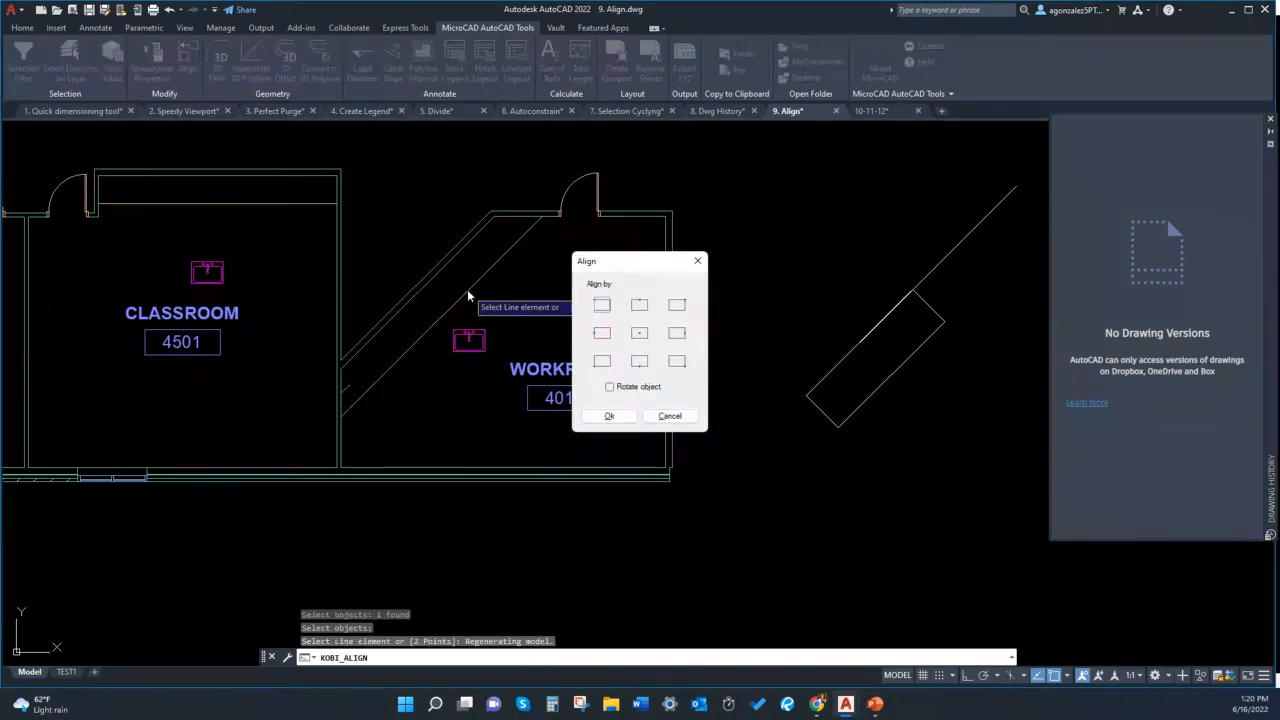
pyautogui.moveTo(620, 261); pyautogui.dragTo(741, 190)
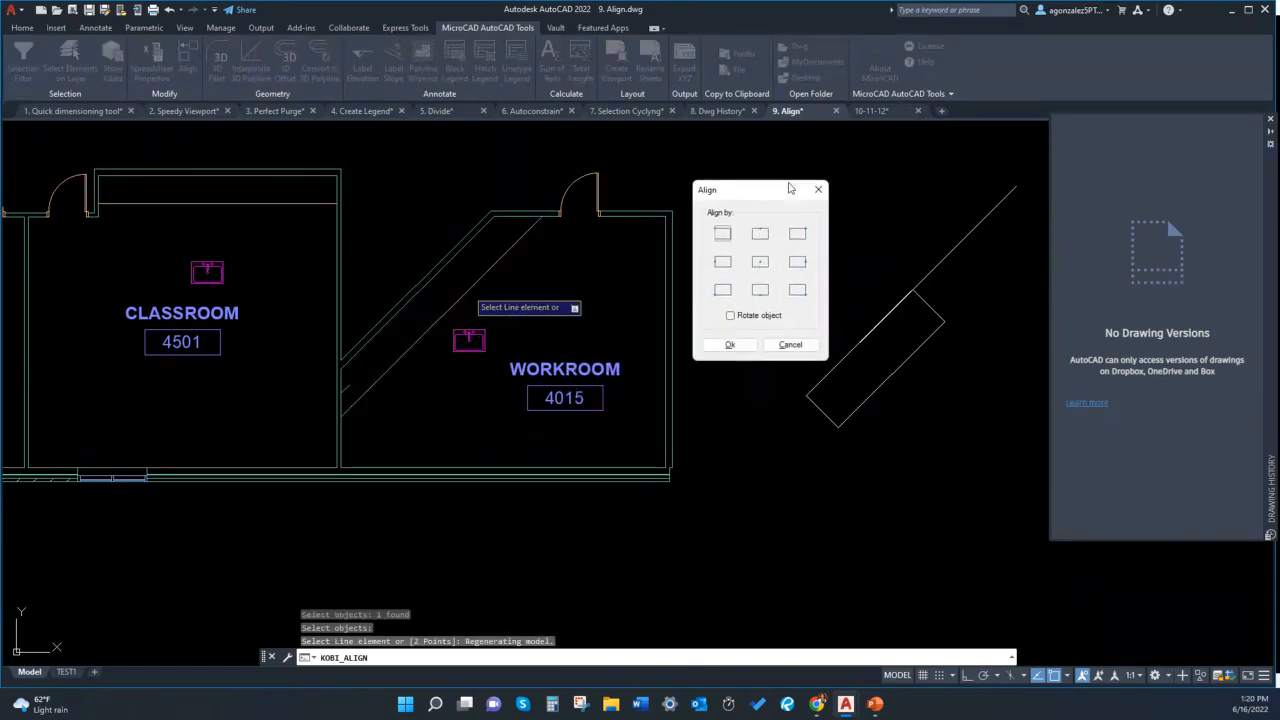
# Preview the workroom sink aligned to the diagonal line by its different corner, edge-midpoint and center points
pyautogui.click(760, 233)
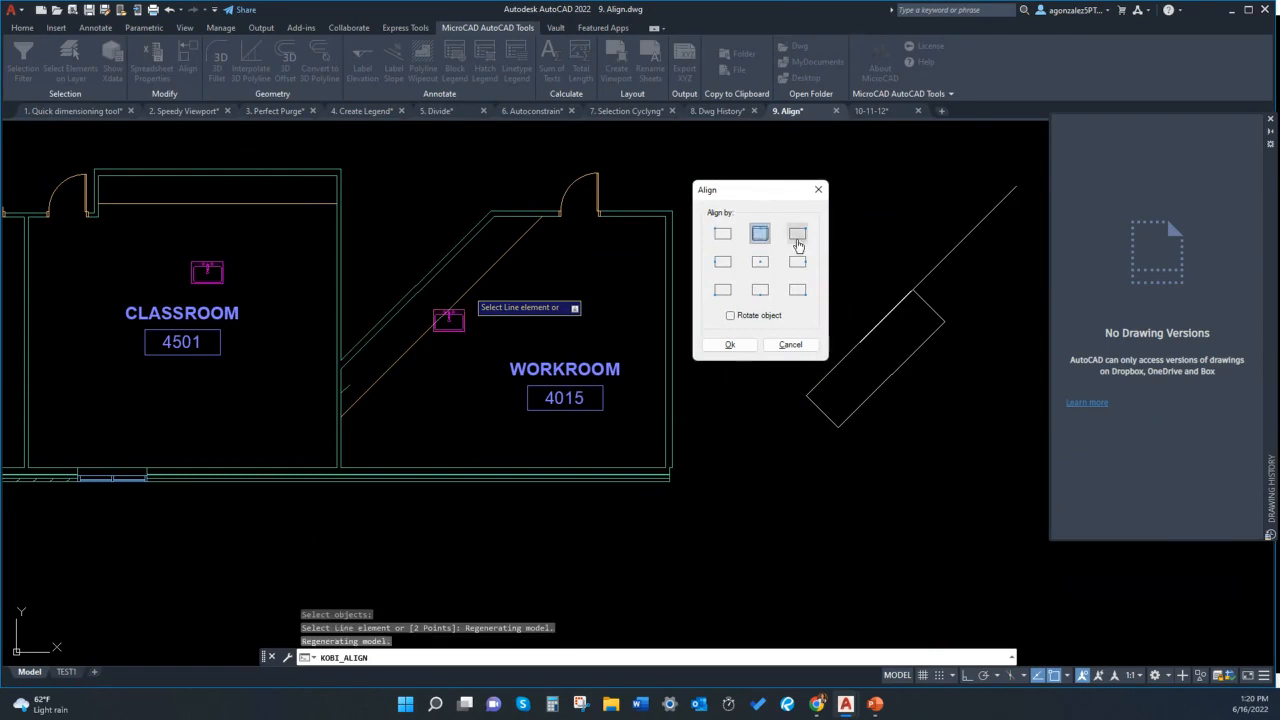
pyautogui.click(797, 233)
pyautogui.click(722, 261)
pyautogui.click(760, 261)
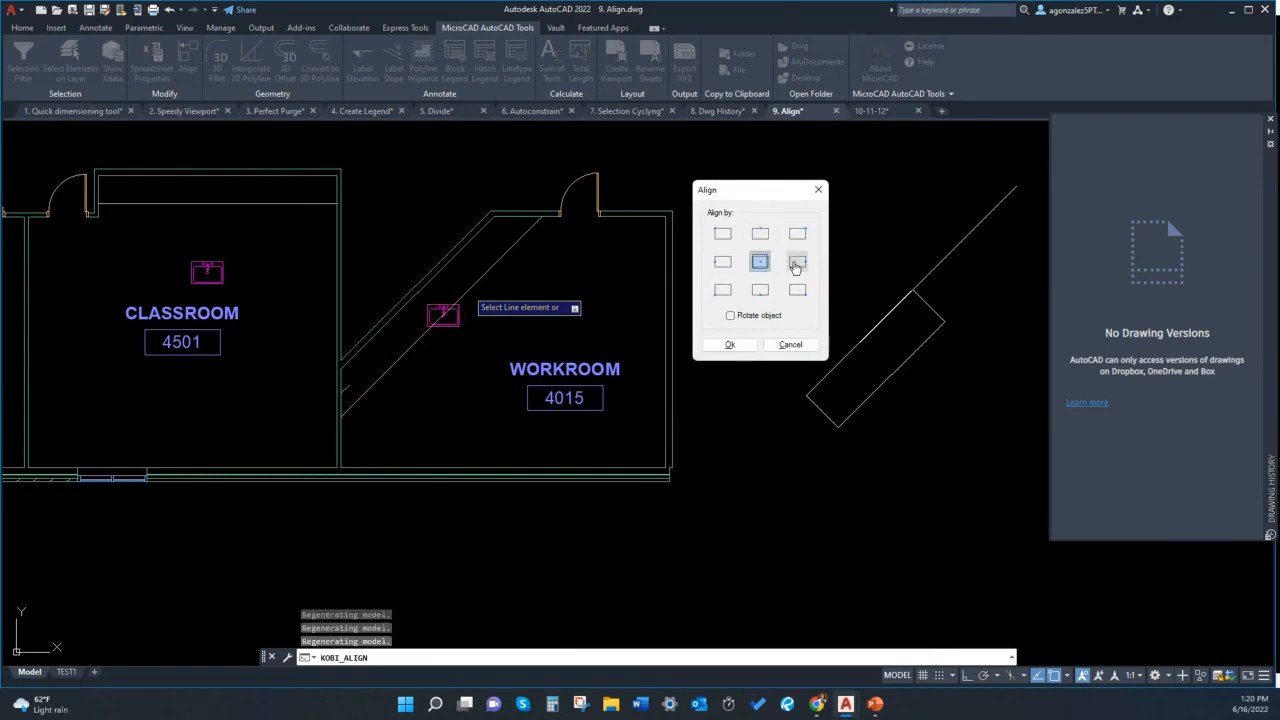
pyautogui.click(797, 261)
pyautogui.click(722, 290)
pyautogui.click(760, 290)
pyautogui.click(797, 290)
pyautogui.click(797, 261)
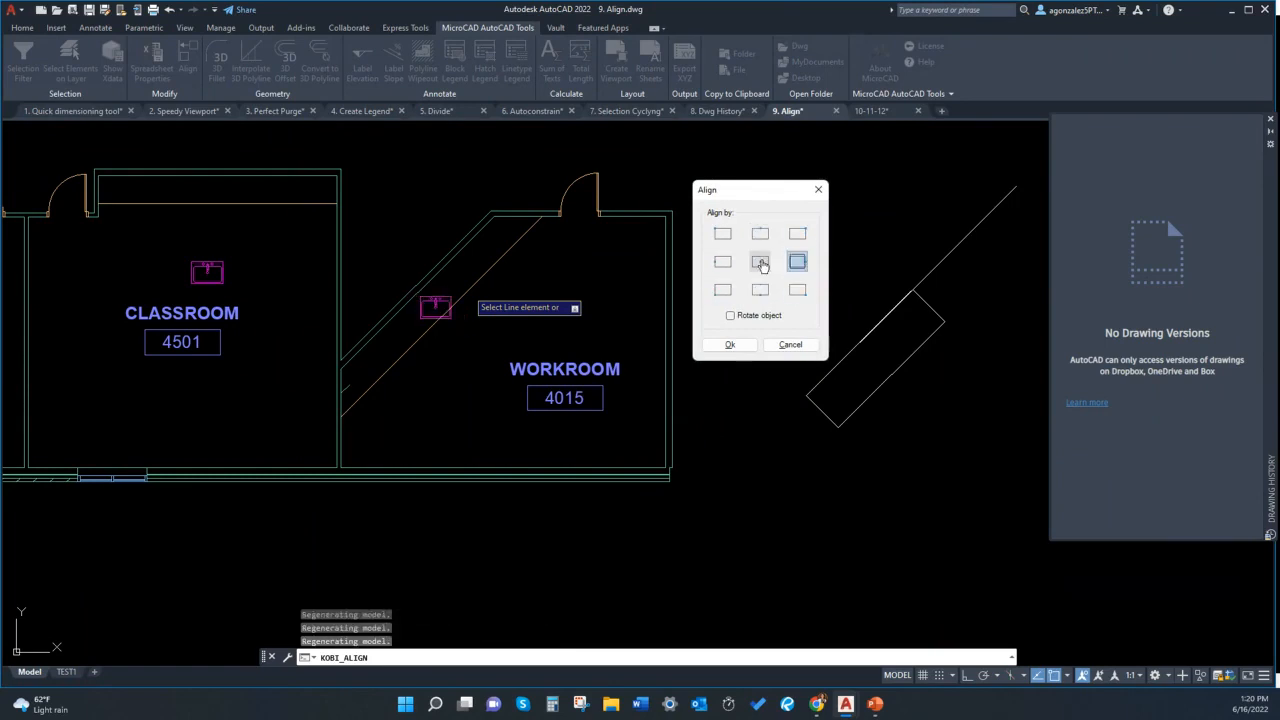
pyautogui.click(760, 261)
pyautogui.click(725, 262)
pyautogui.click(722, 234)
pyautogui.click(760, 234)
pyautogui.click(797, 234)
pyautogui.click(797, 261)
# Align the workroom sink to the diagonal counter line by its top-edge midpoint, with object rotation enabled
pyautogui.click(760, 234)
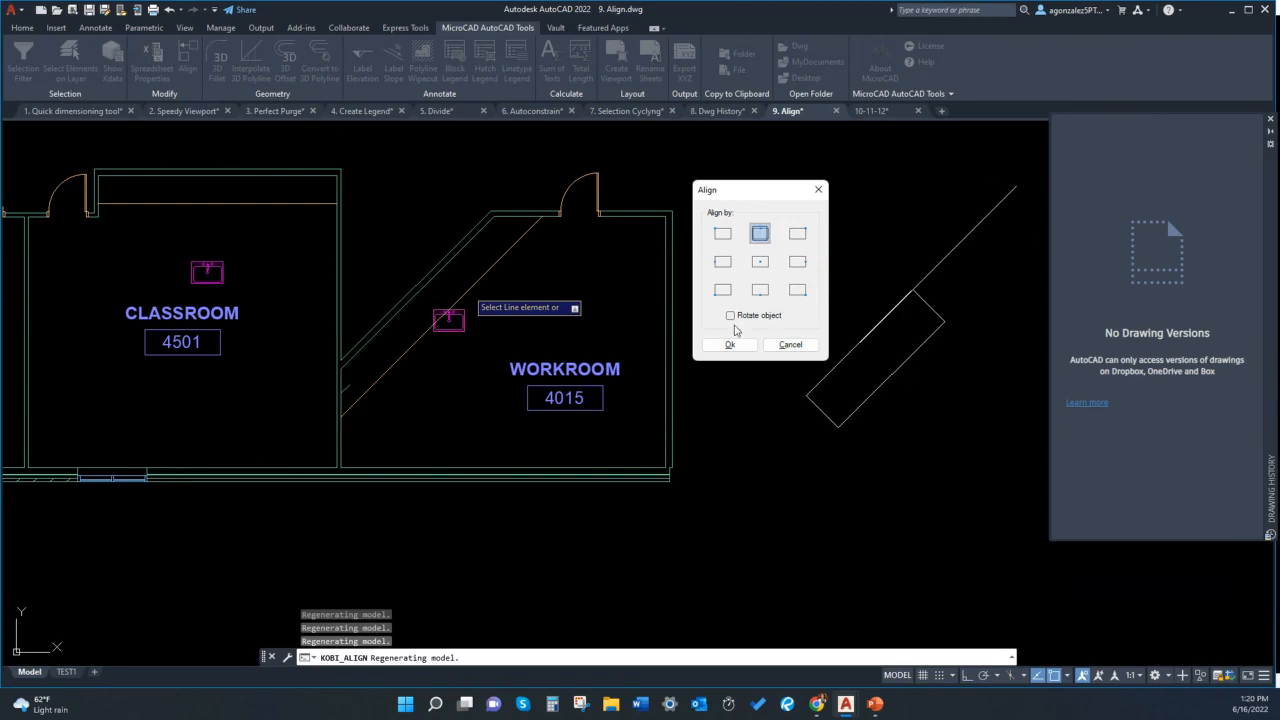
pyautogui.click(730, 316)
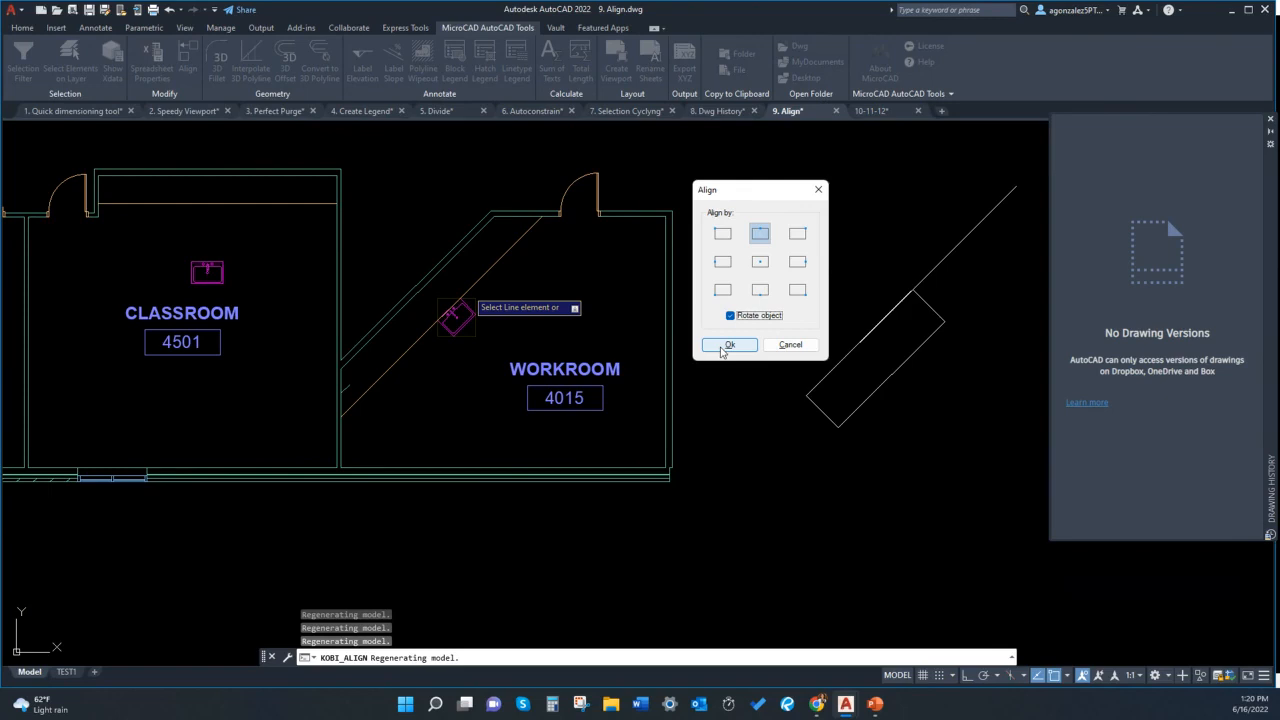
pyautogui.click(721, 350)
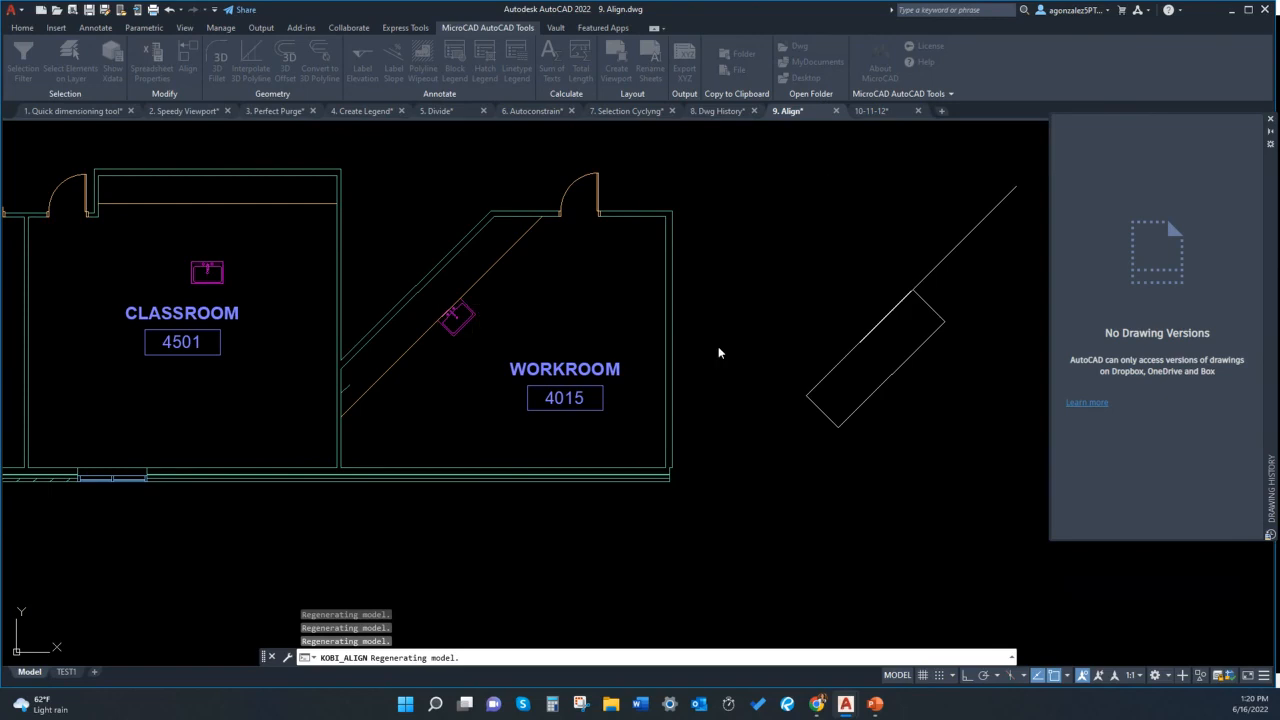
# Examine the rotated sink against the workroom's diagonal counter, including its place in the whole floor plan
pyautogui.scroll(-4, 652, 370)
pyautogui.scroll(4, 626, 385)
pyautogui.moveTo(901, 164); pyautogui.dragTo(832, 205, button='middle')
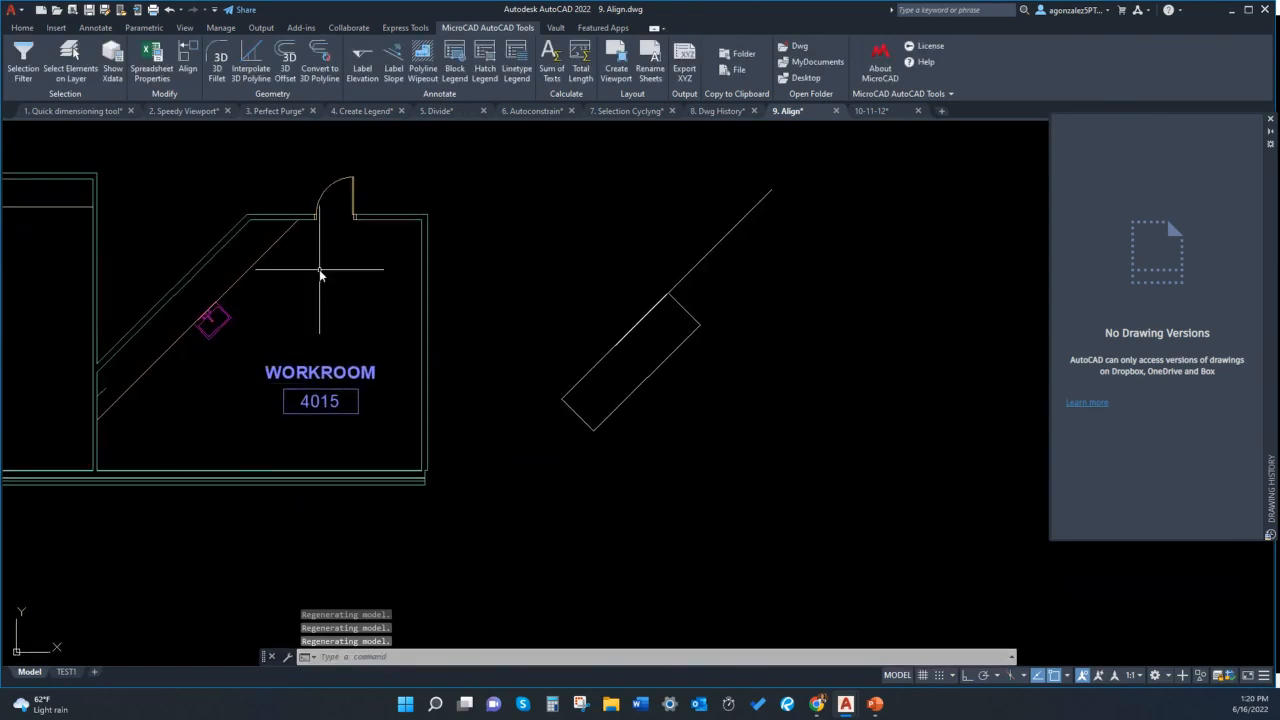
pyautogui.moveTo(50, 399); pyautogui.dragTo(244, 439, button='middle')
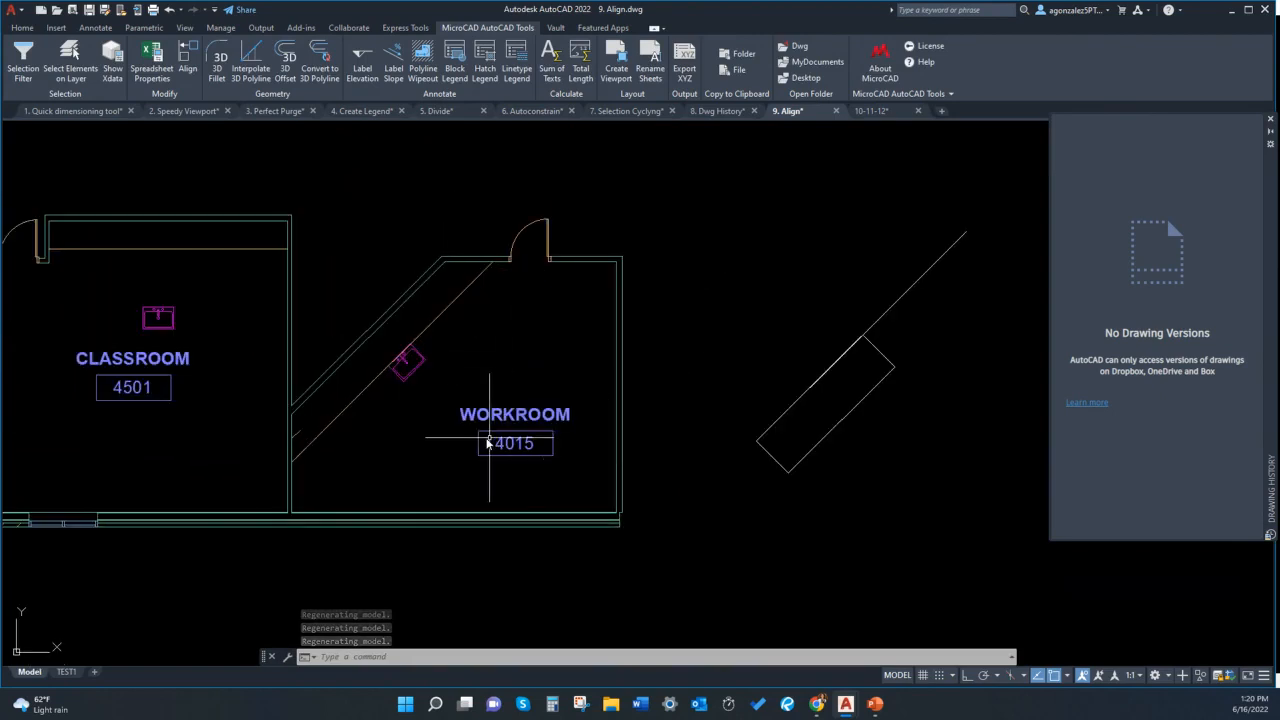
pyautogui.moveTo(470, 394)
pyautogui.mouseDown(button='middle')
pyautogui.moveTo(442, 402)
pyautogui.moveTo(458, 406)
pyautogui.moveTo(474, 380)
pyautogui.moveTo(432, 329)
pyautogui.mouseUp(button='middle')
pyautogui.scroll(-2, 456, 350)
pyautogui.moveTo(485, 255)
pyautogui.mouseDown(button='middle')
pyautogui.moveTo(460, 289)
pyautogui.moveTo(472, 337)
pyautogui.mouseUp(button='middle')
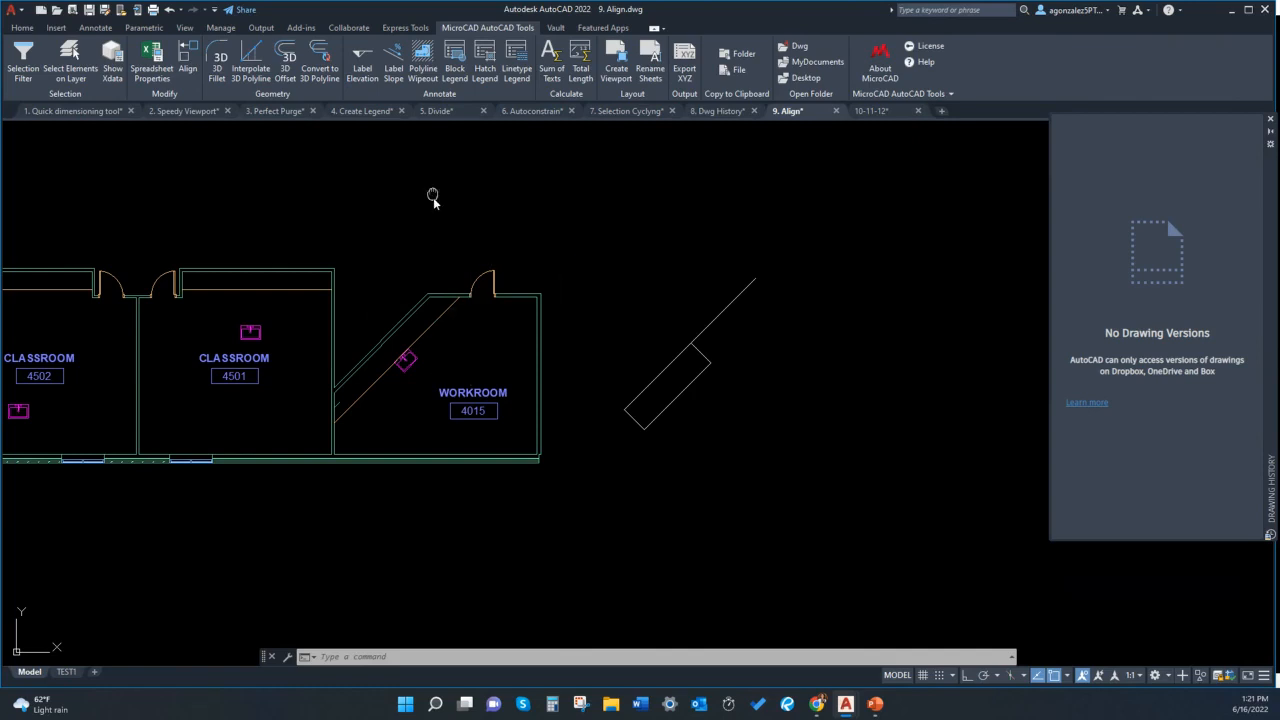
pyautogui.moveTo(433, 200); pyautogui.dragTo(606, 266, button='middle')
pyautogui.scroll(-4, 606, 266)
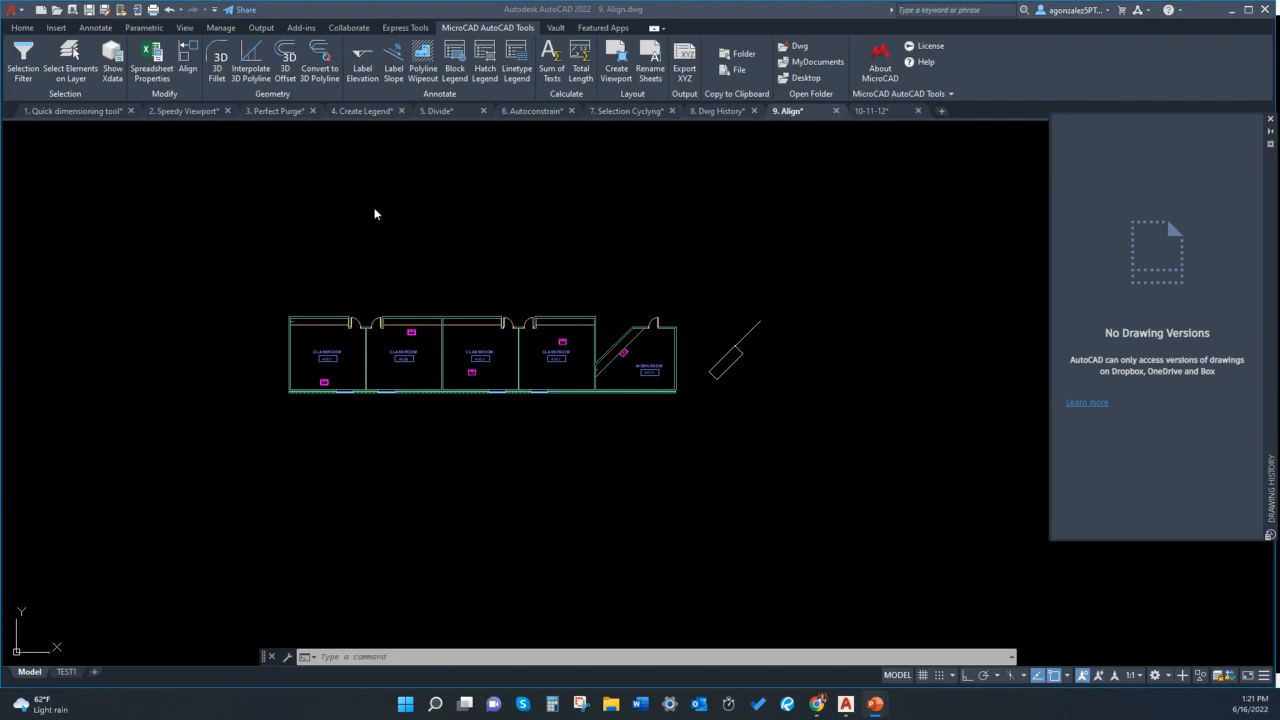
# Switch to the 10-11-12 drawing and bring the Label Elevation and Slopes sample profile into view
pyautogui.click(886, 111)
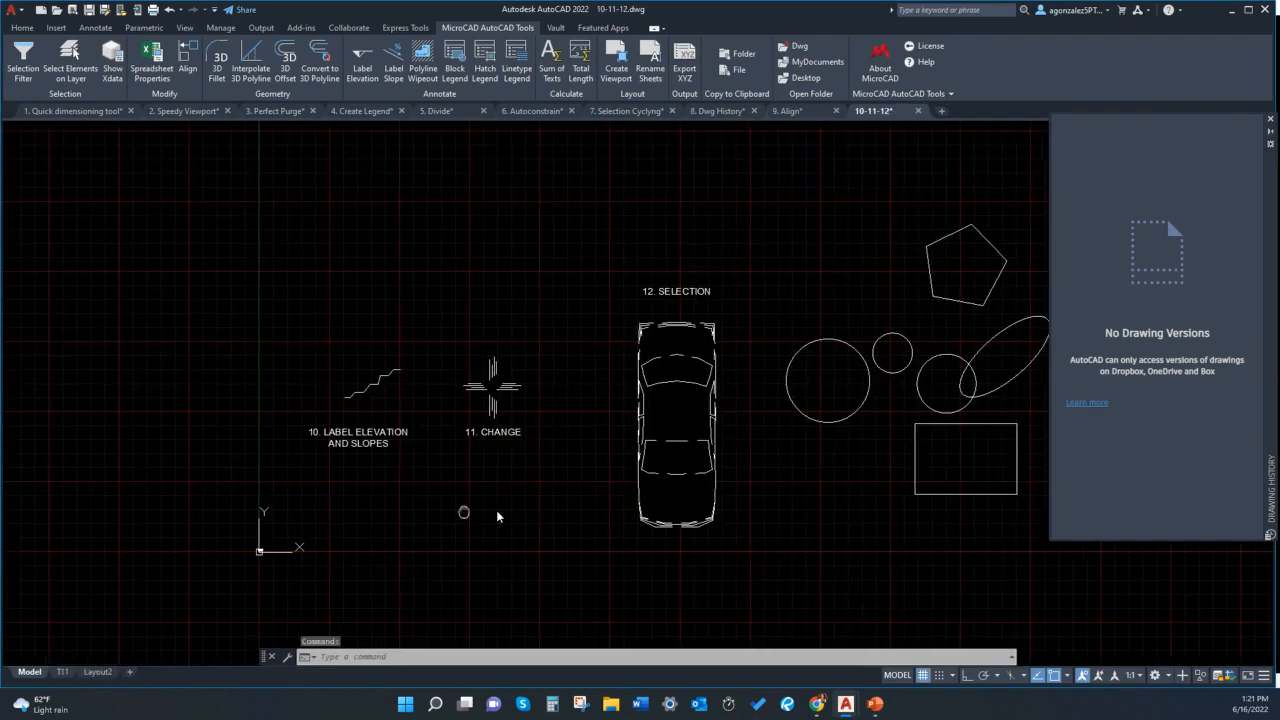
pyautogui.scroll(2, 515, 357)
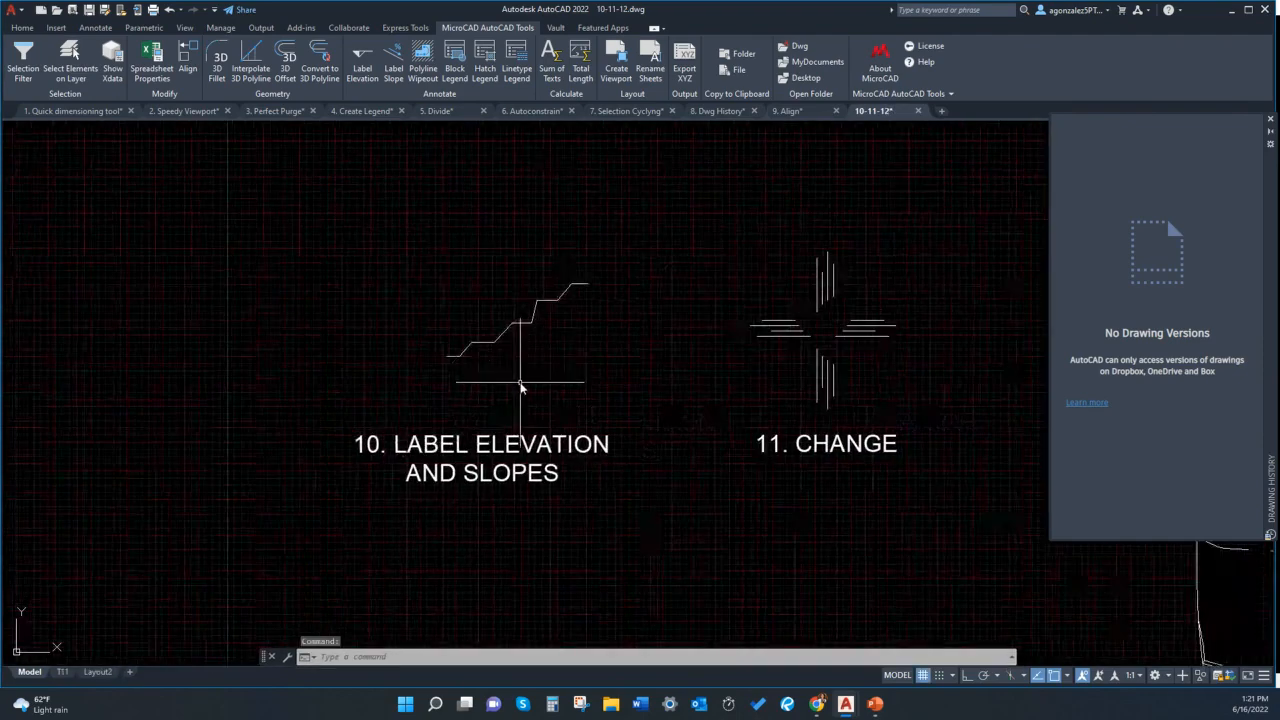
pyautogui.moveTo(475, 286); pyautogui.dragTo(499, 284, button='middle')
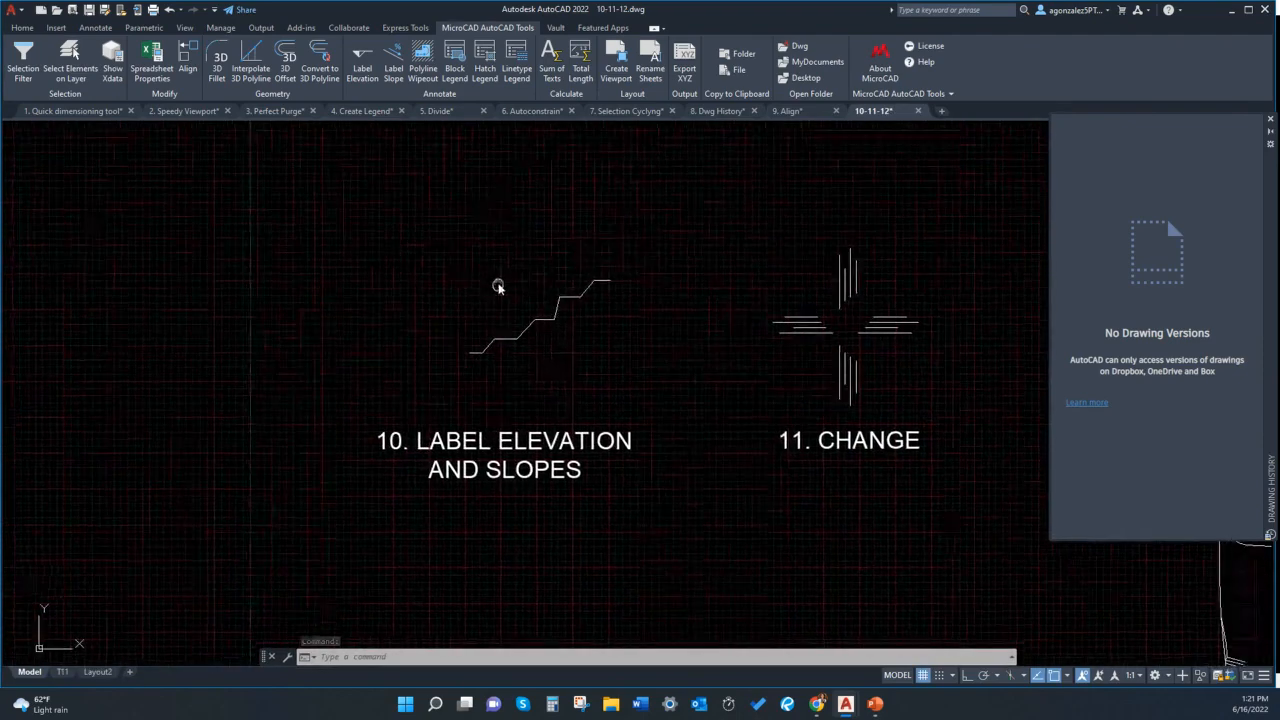
pyautogui.moveTo(445, 321); pyautogui.dragTo(457, 308, button='middle')
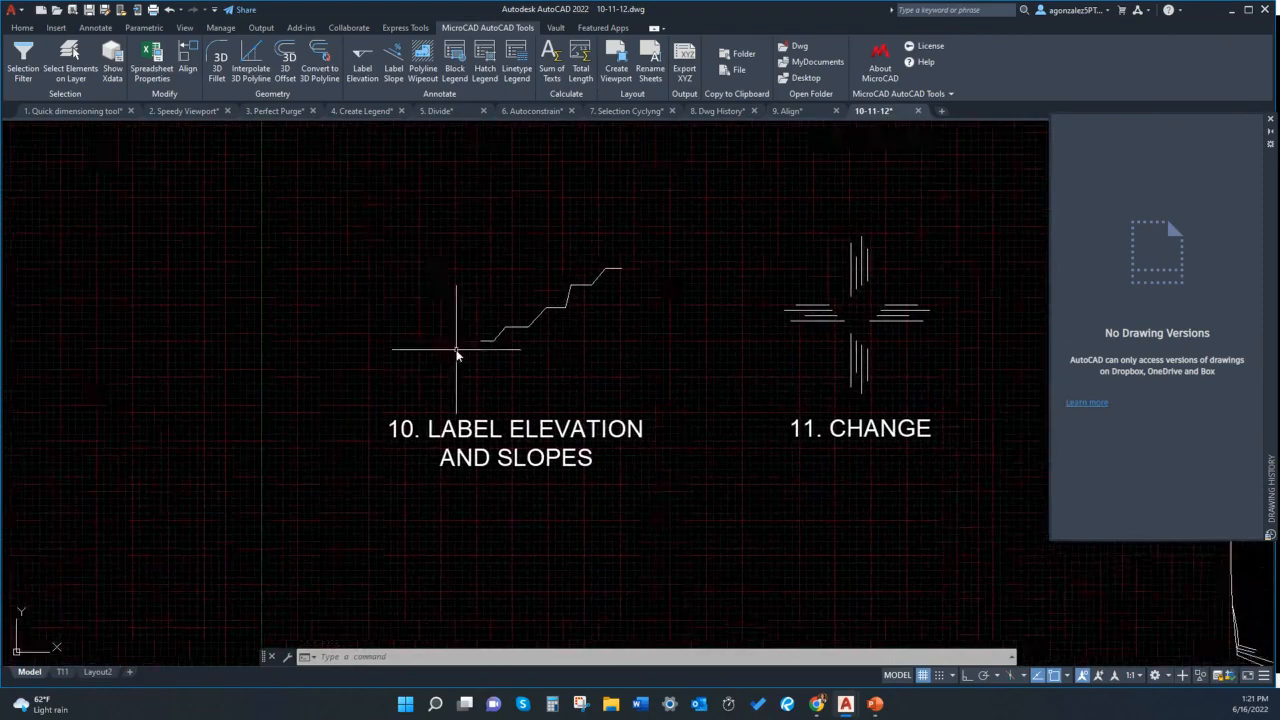
pyautogui.moveTo(456, 352); pyautogui.dragTo(420, 372, button='middle')
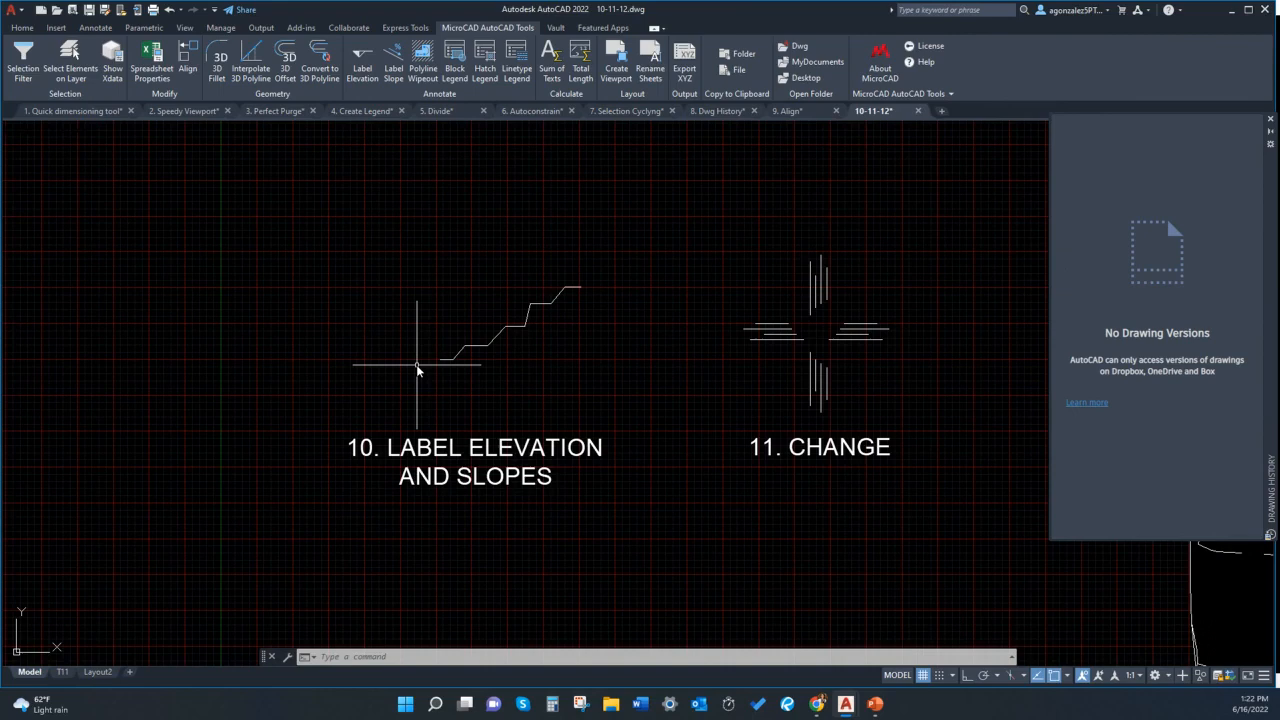
# Start Label Elevation and set the midpoint of the profile's middle horizontal segment as the base point with elevation 0
pyautogui.click(365, 69)
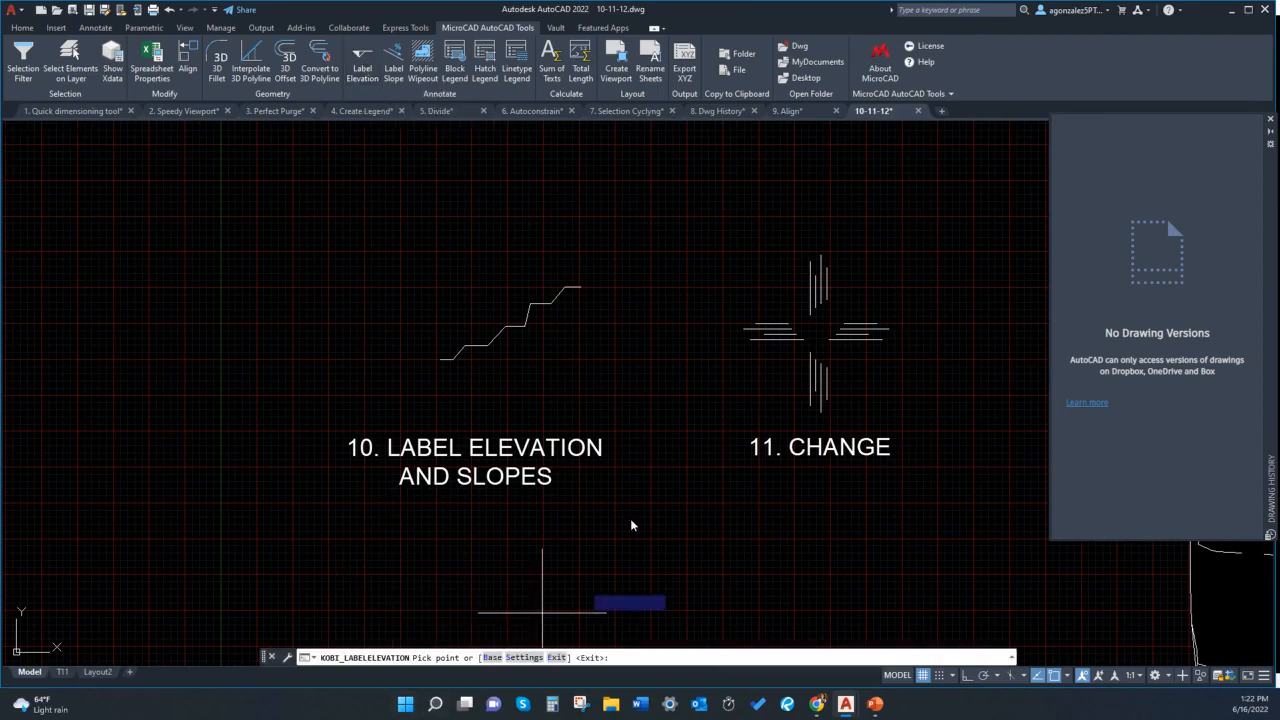
pyautogui.click(494, 658)
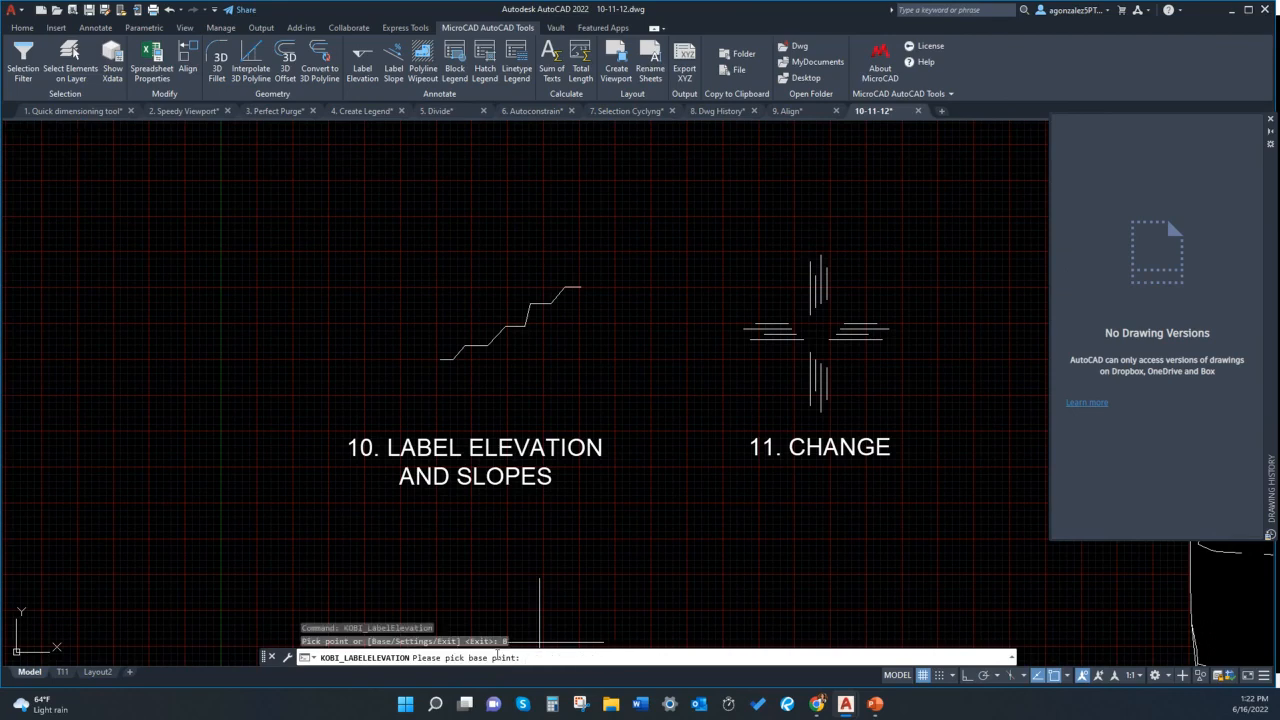
pyautogui.scroll(4, 512, 322)
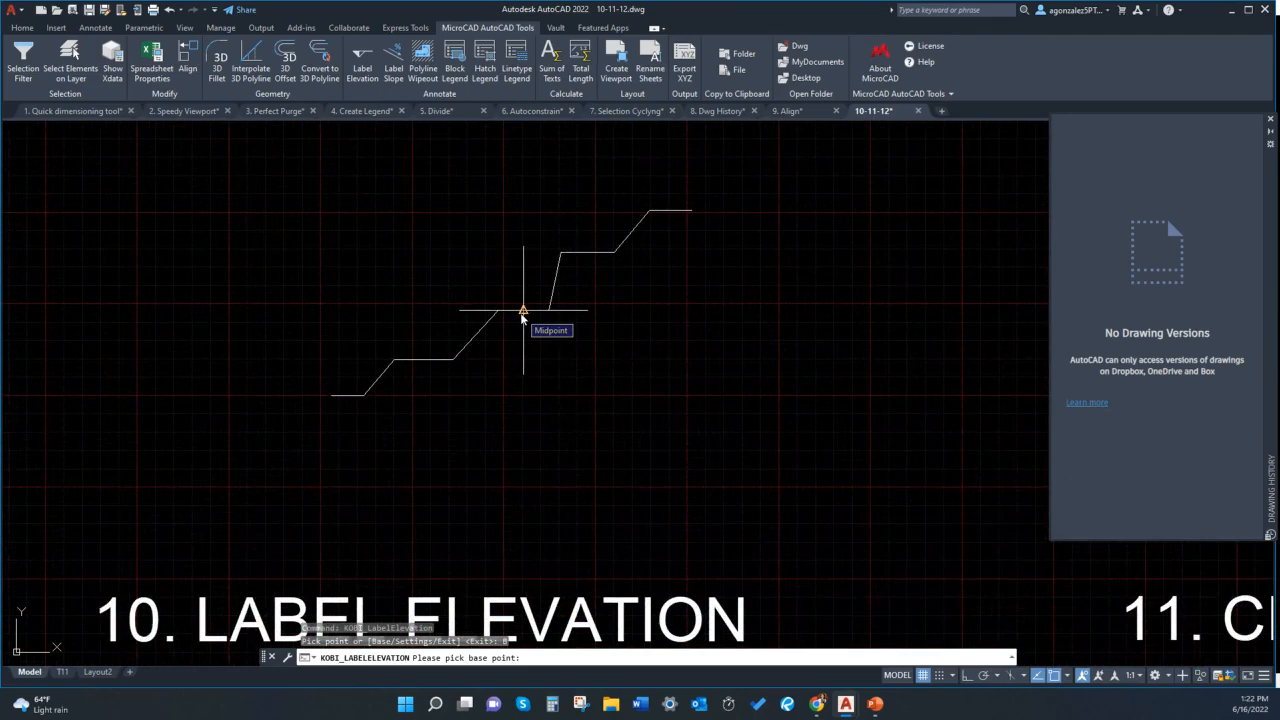
pyautogui.click(522, 314)
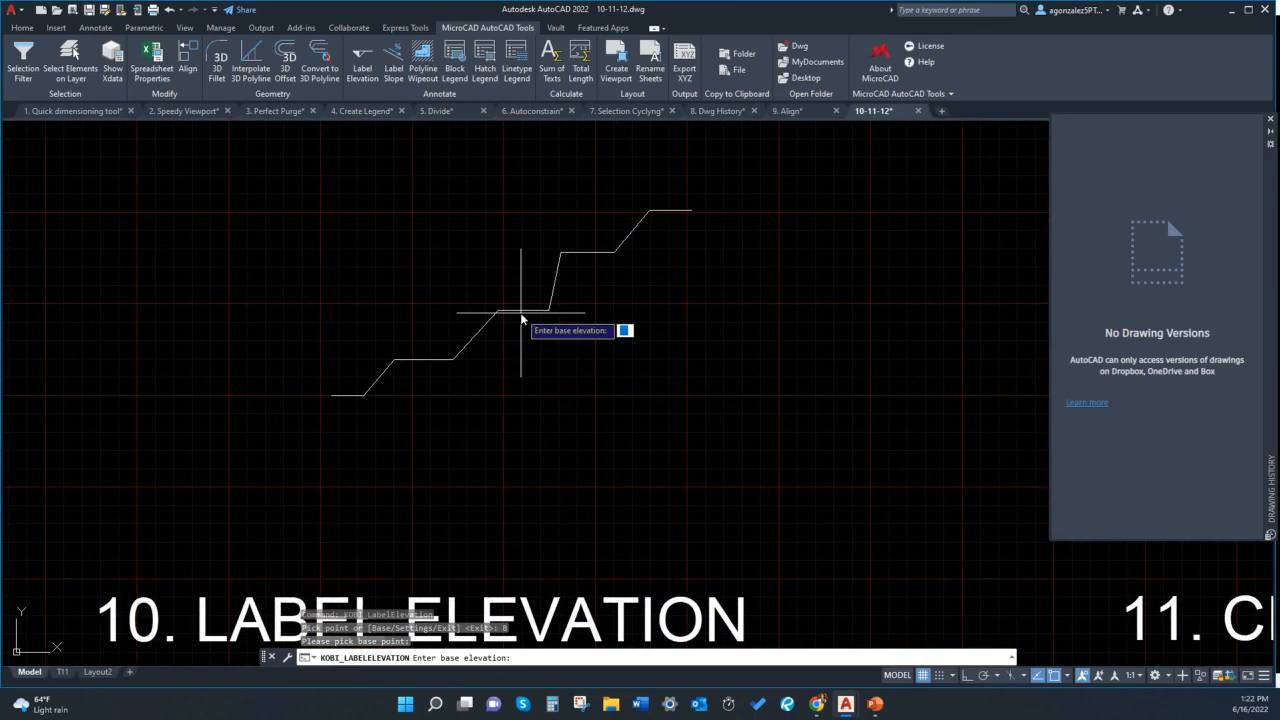
pyautogui.write('0')
pyautogui.press('Return')
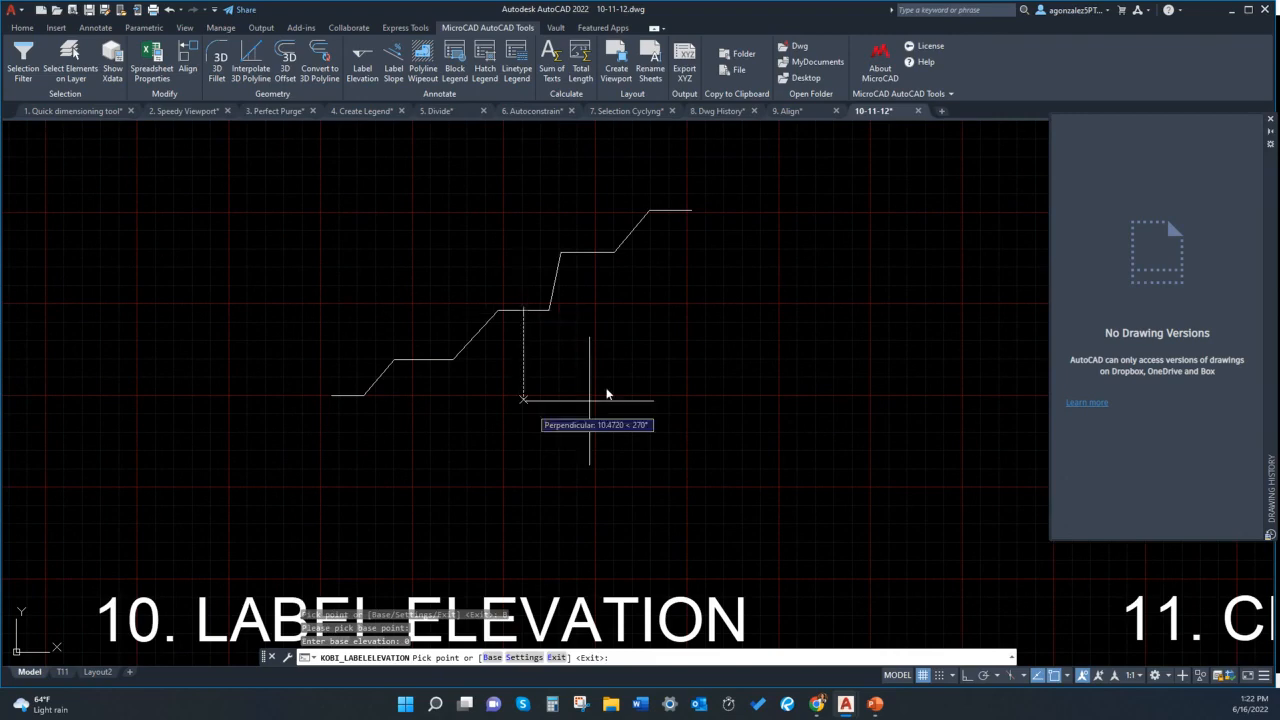
# Place elevation labels at the midpoints of all five horizontal segments of the stepped profile
pyautogui.click(588, 251)
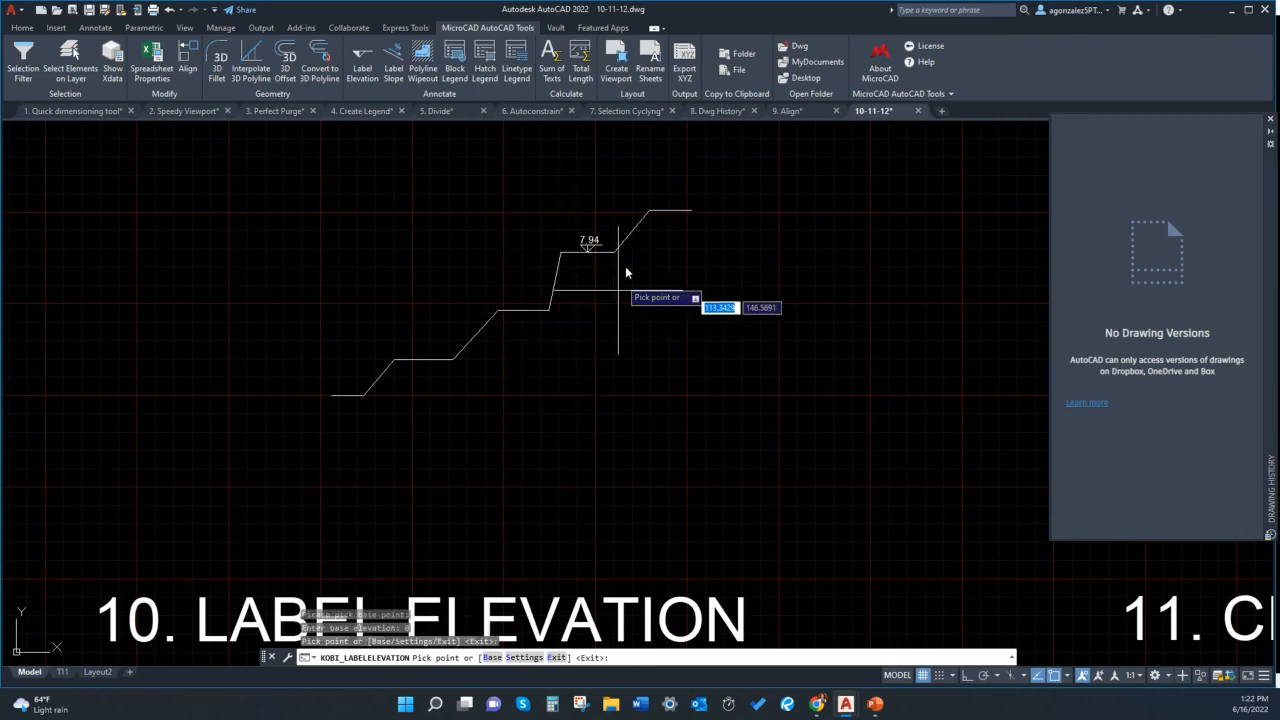
pyautogui.click(670, 210)
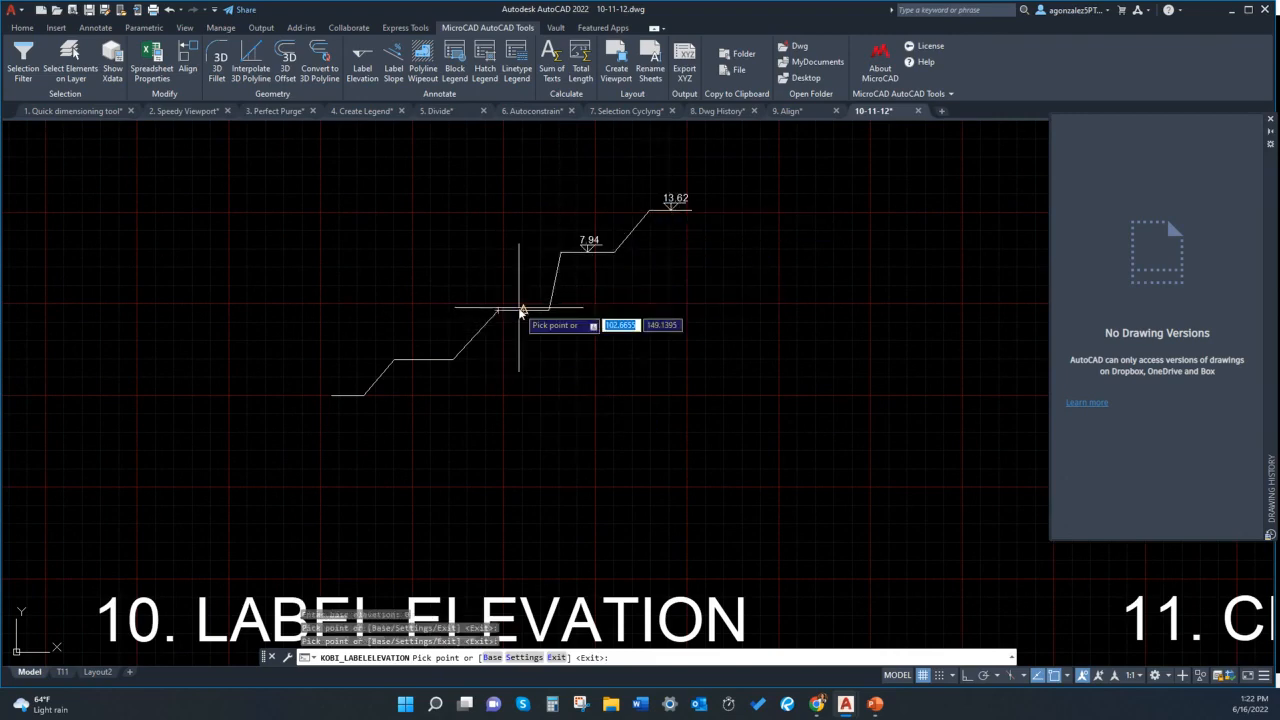
pyautogui.click(524, 308)
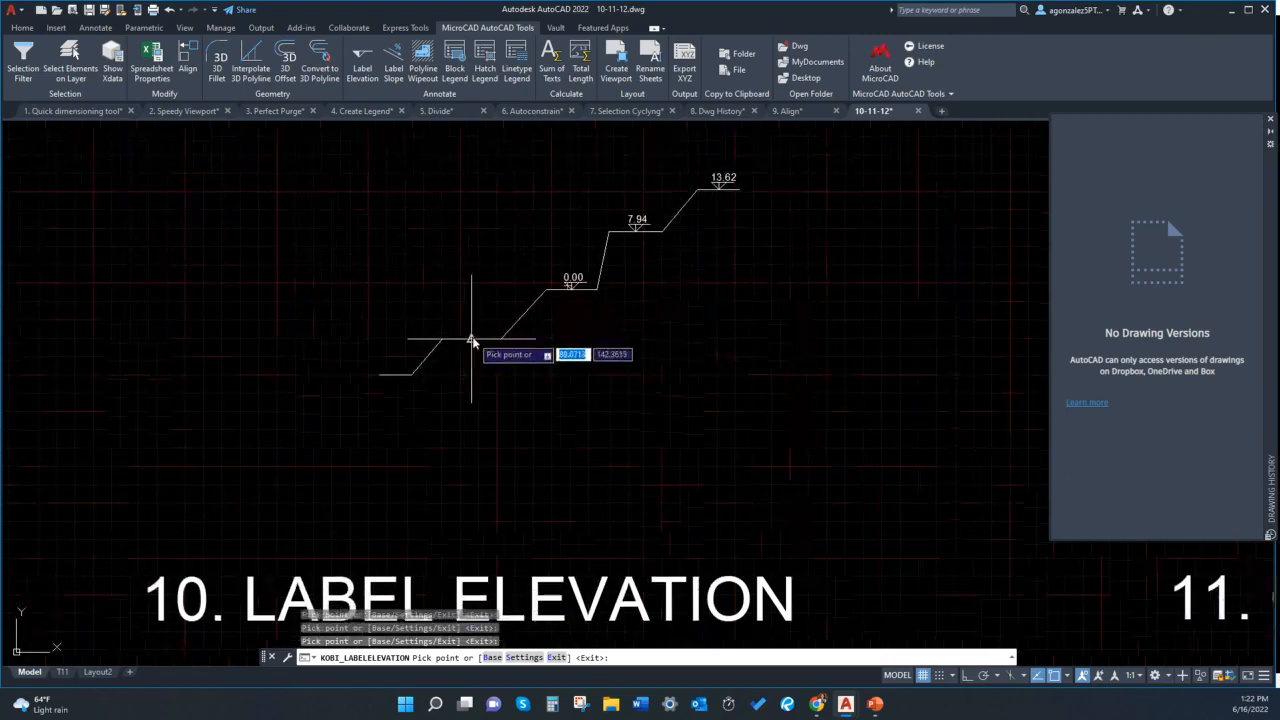
pyautogui.click(471, 337)
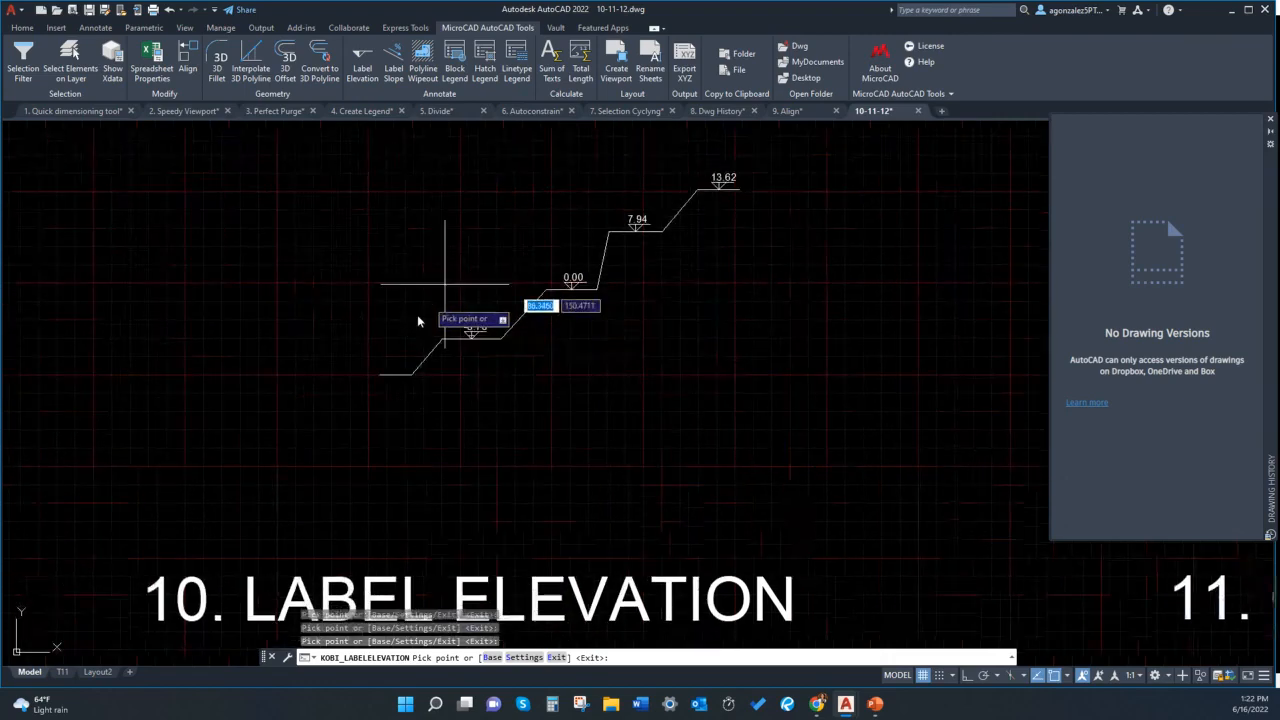
pyautogui.click(396, 375)
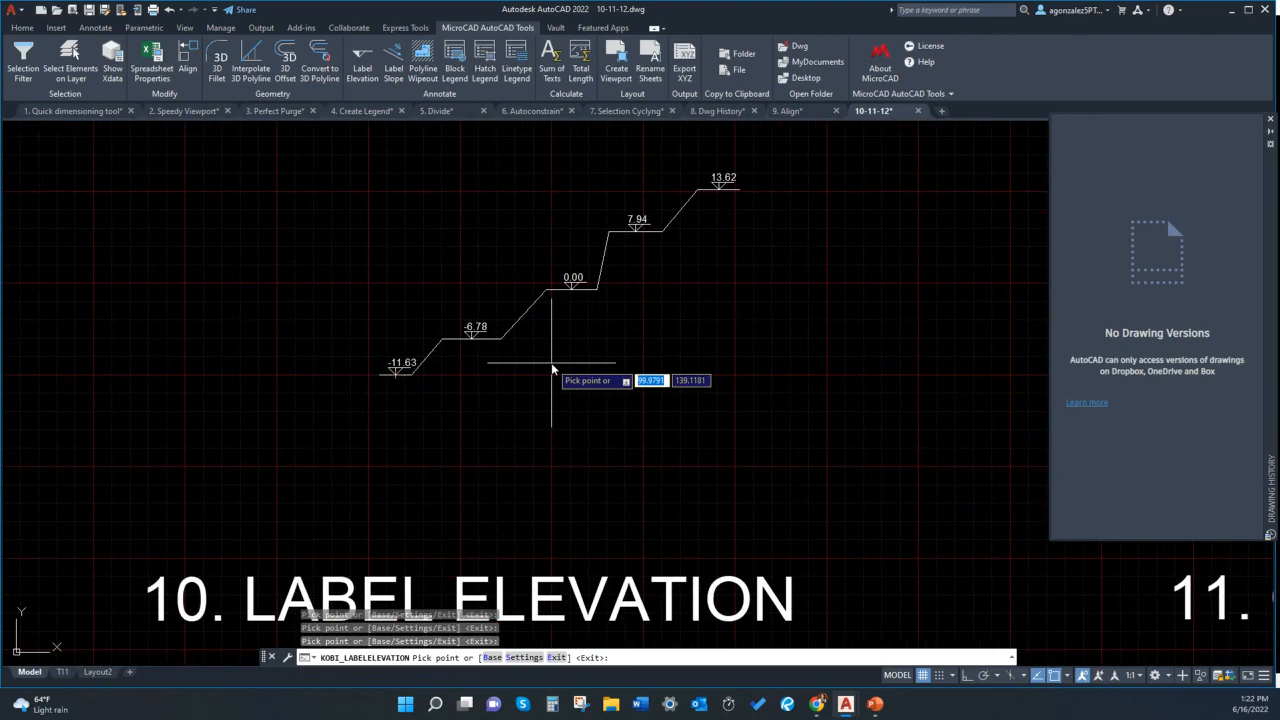
pyautogui.press('Escape')
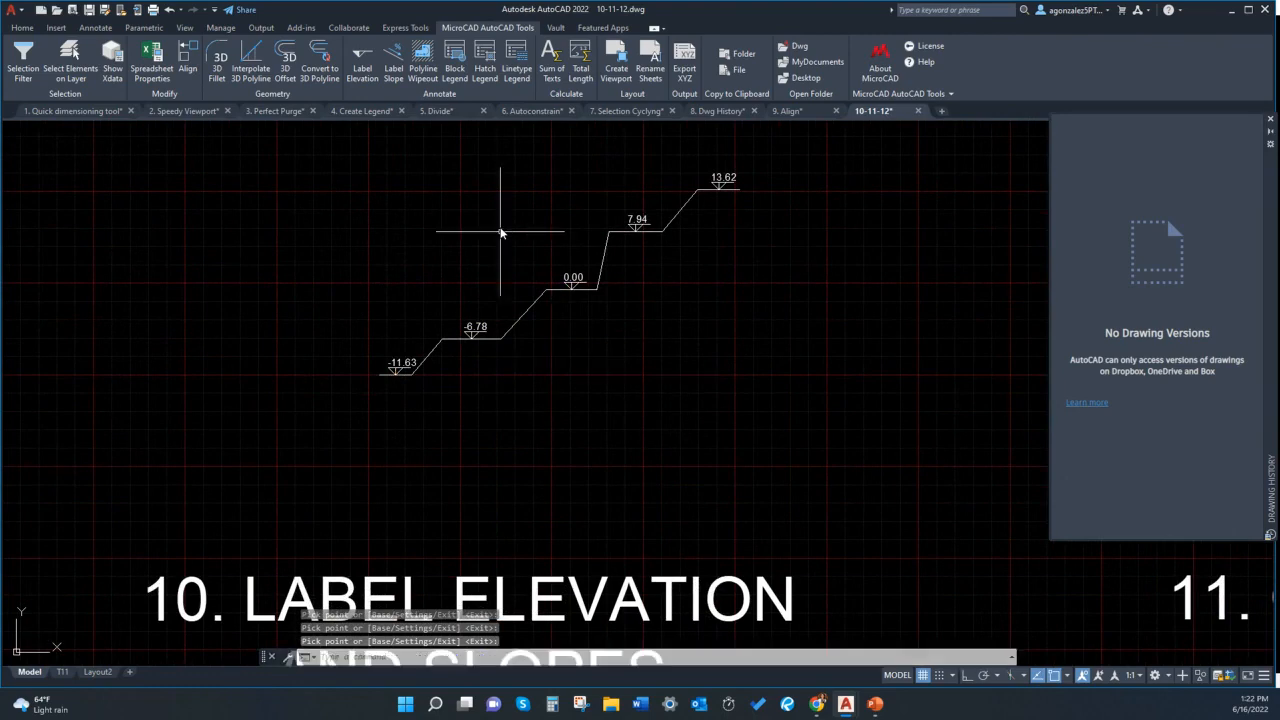
# Label the profile's four slanted segments with Label Slope, previewing the Grade format but applying the Slope output format in 2D
pyautogui.moveTo(720, 349)
pyautogui.mouseDown(button='middle')
pyautogui.moveTo(694, 371)
pyautogui.moveTo(637, 368)
pyautogui.mouseUp(button='middle')
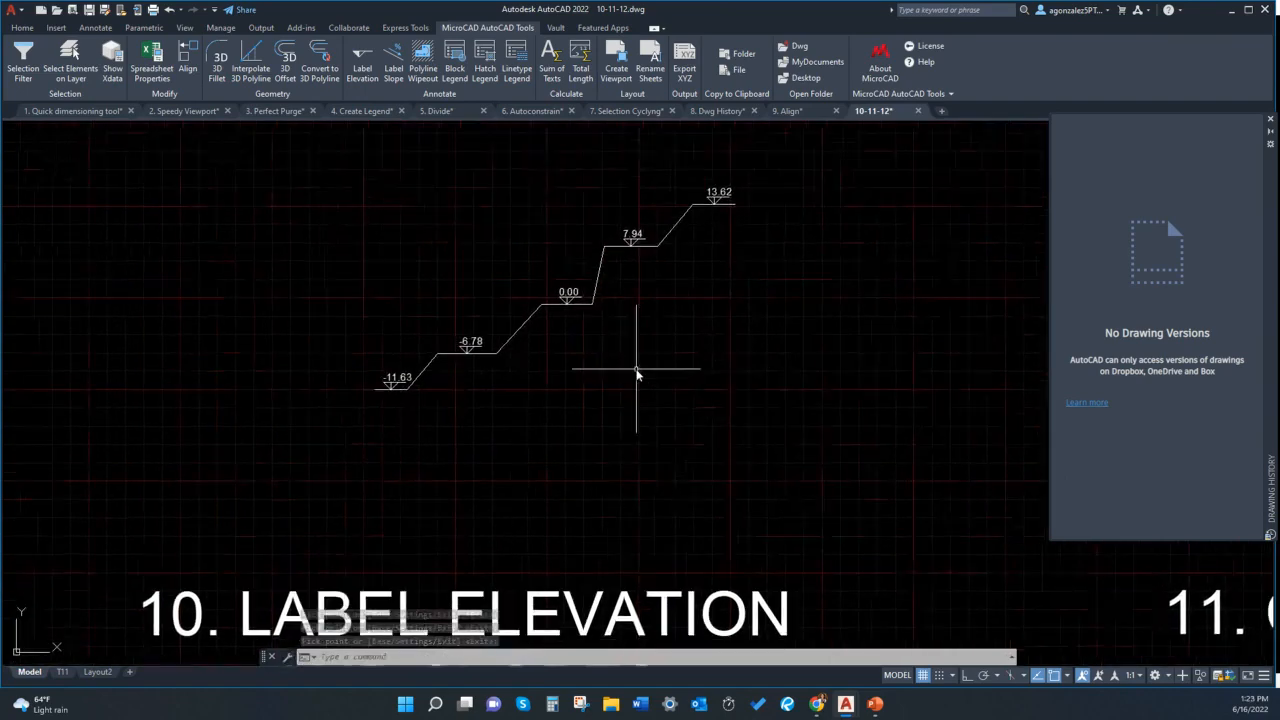
pyautogui.moveTo(559, 354); pyautogui.dragTo(569, 403, button='middle')
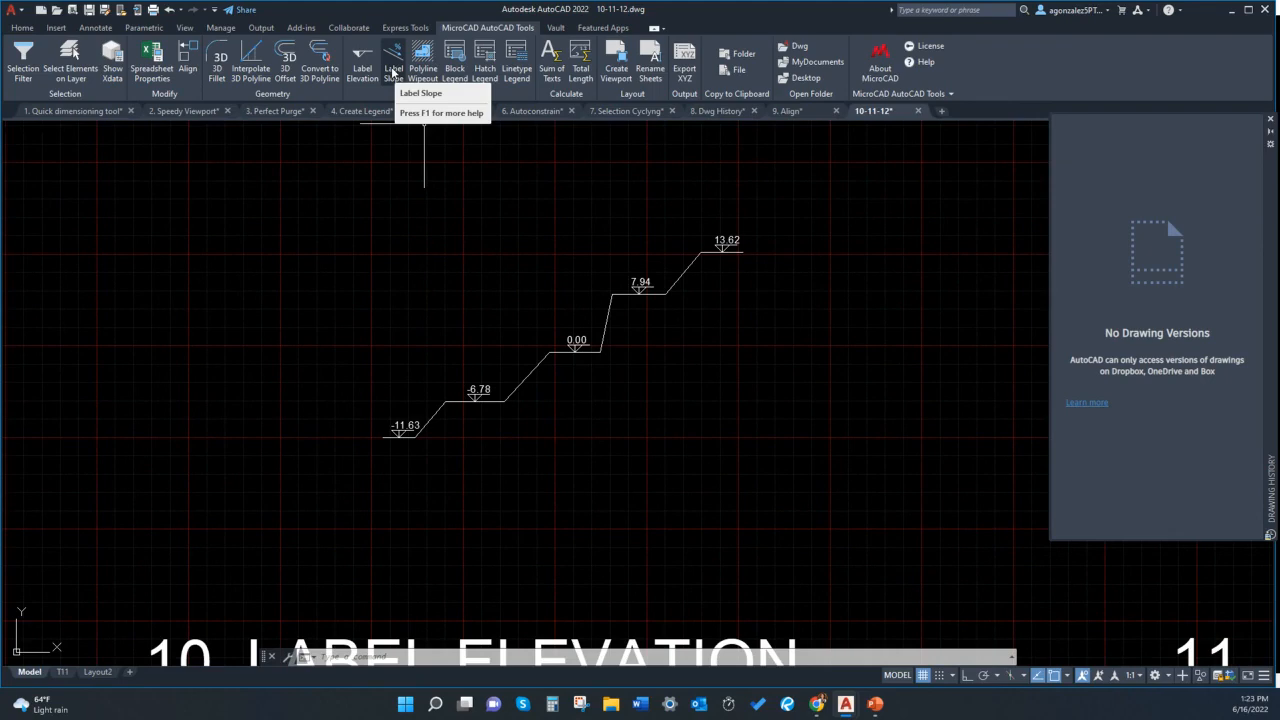
pyautogui.click(393, 72)
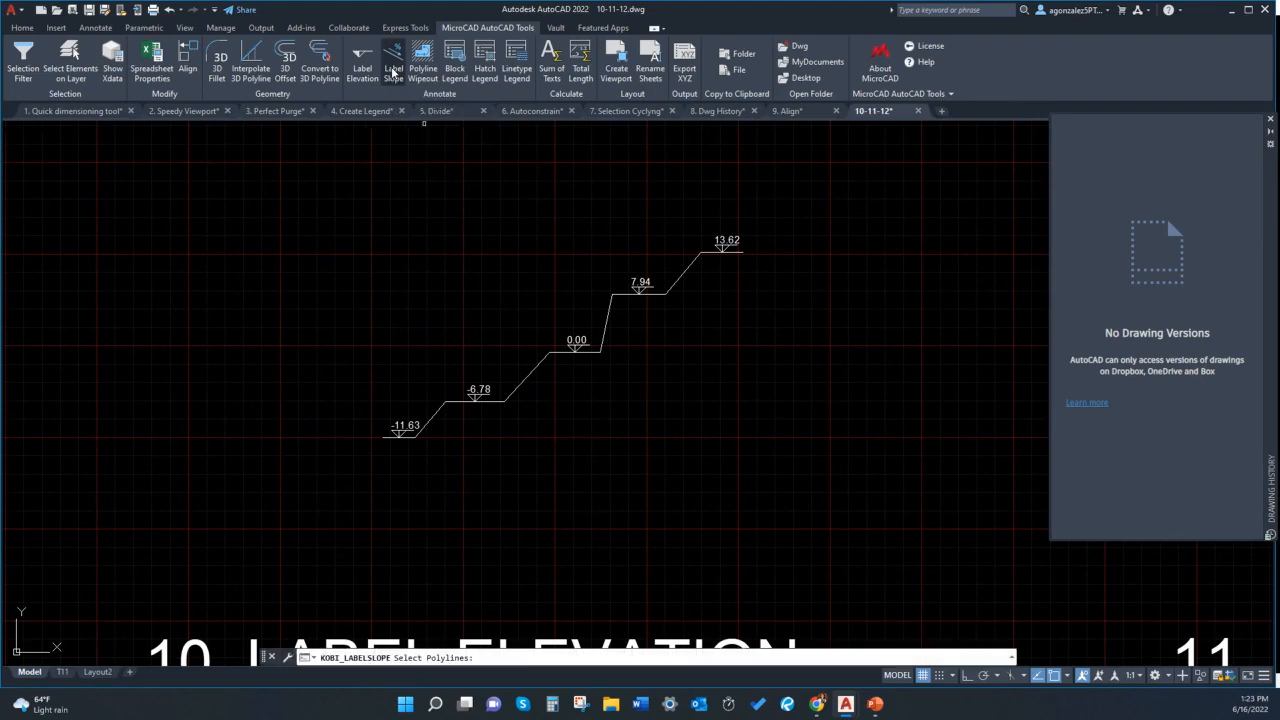
pyautogui.moveTo(608, 277); pyautogui.dragTo(576, 236, button='middle')
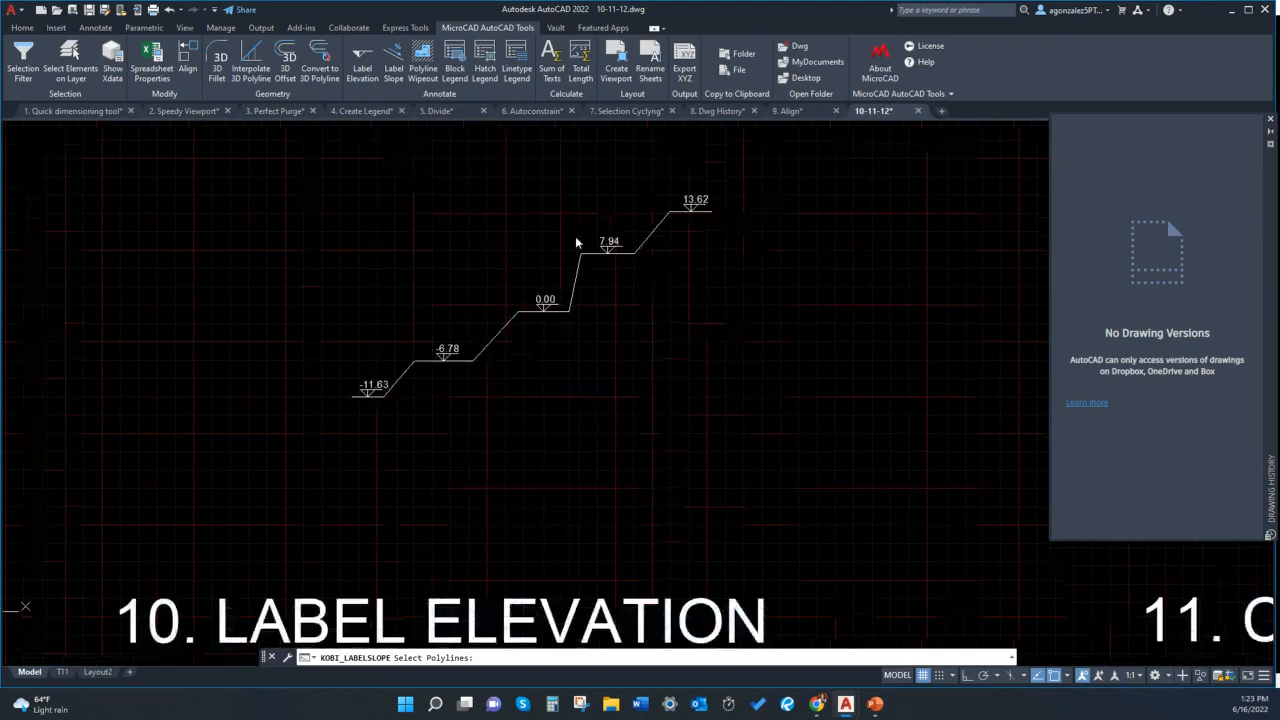
pyautogui.moveTo(606, 316); pyautogui.dragTo(550, 331, button='middle')
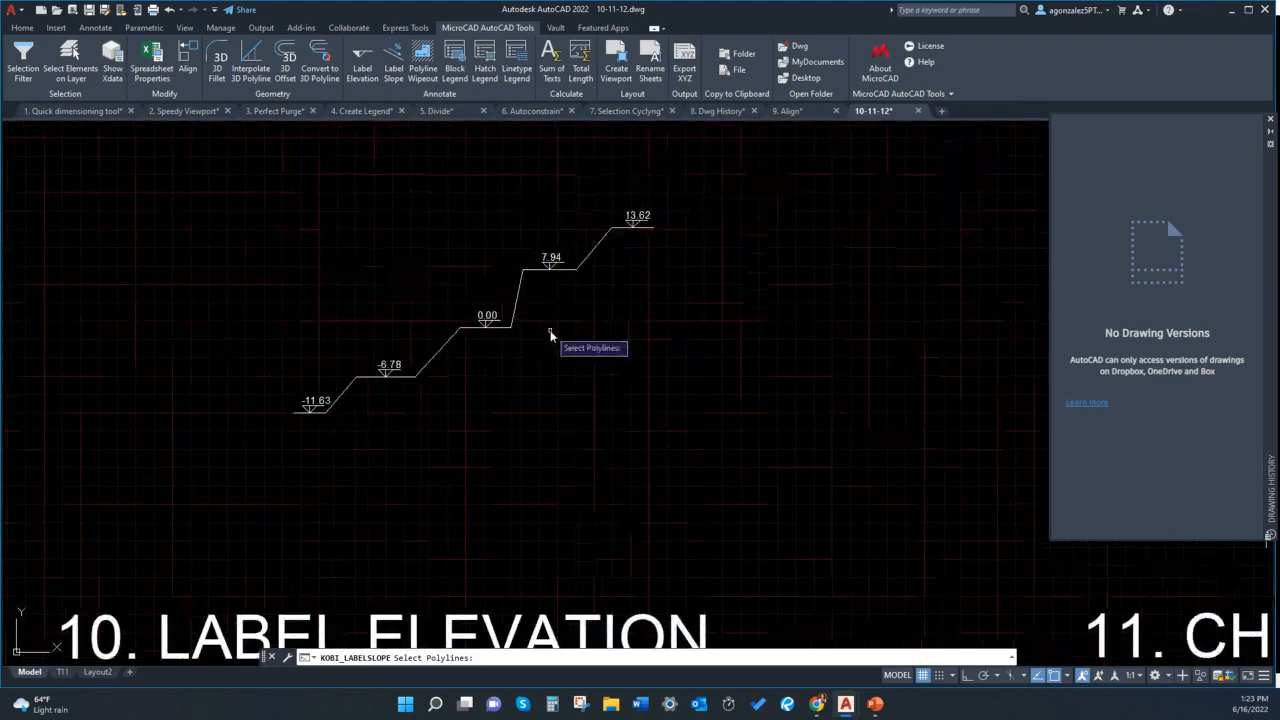
pyautogui.click(604, 240)
pyautogui.click(517, 292)
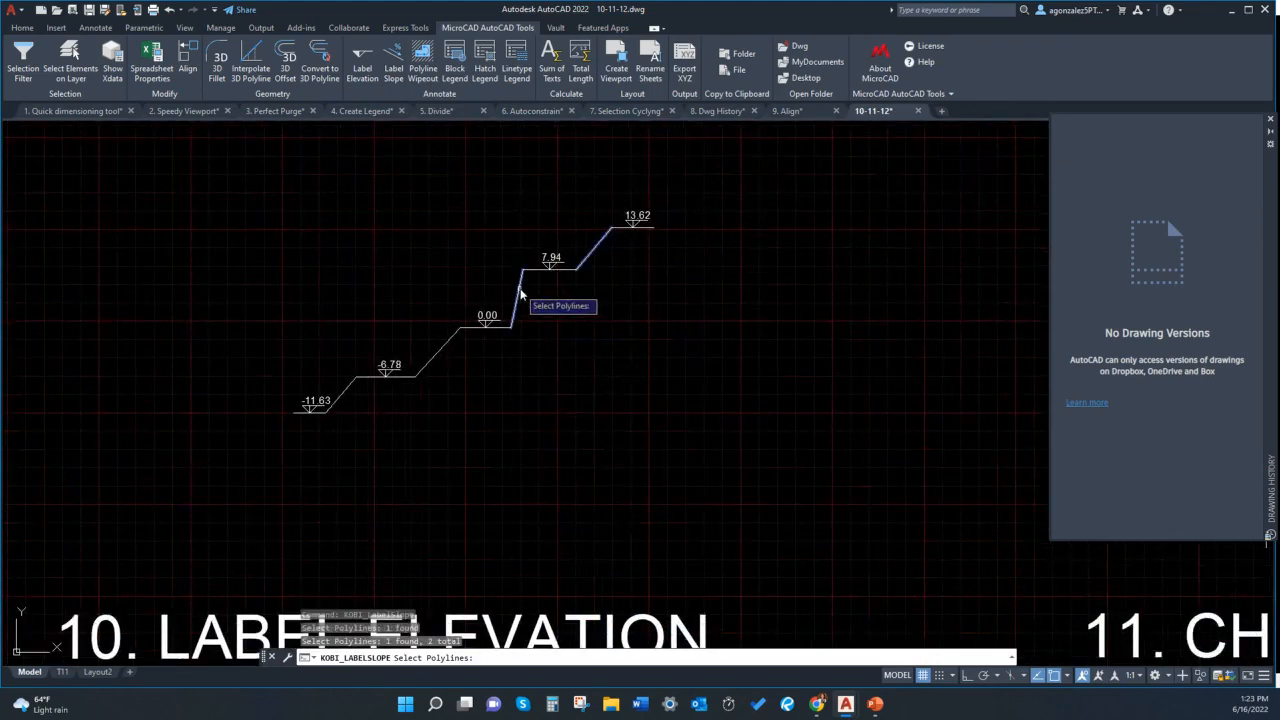
pyautogui.click(440, 352)
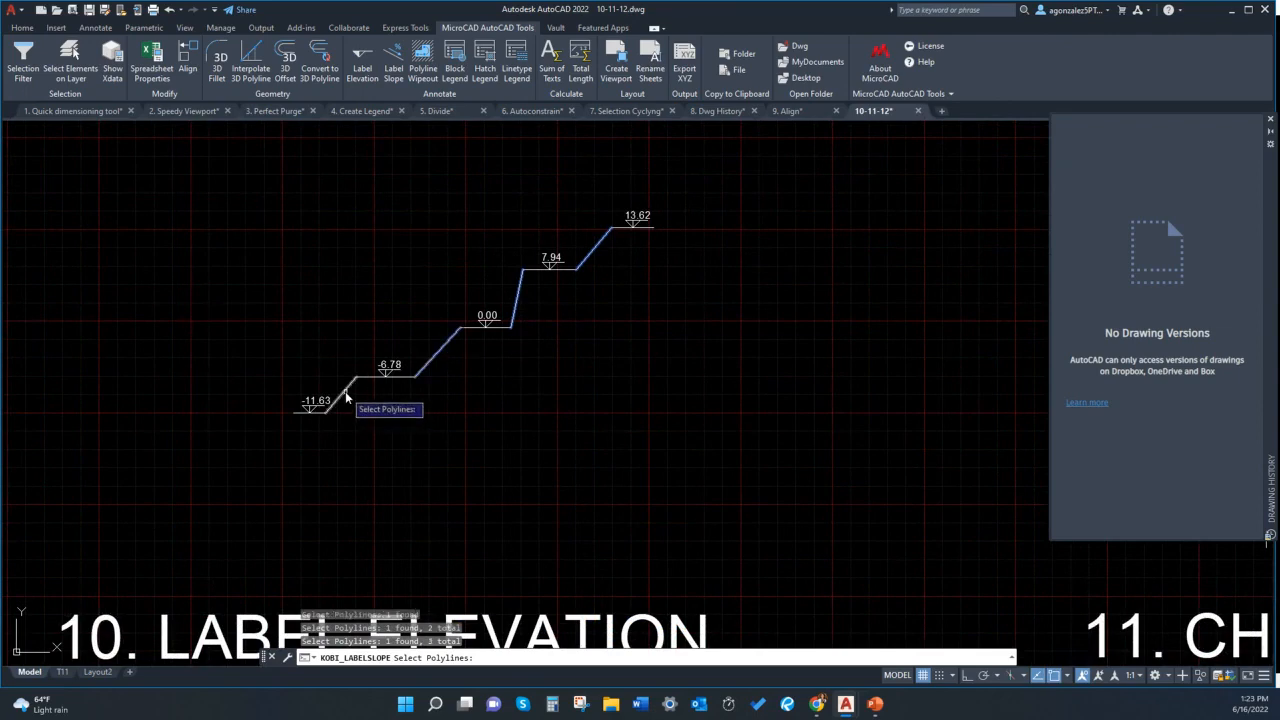
pyautogui.click(344, 394)
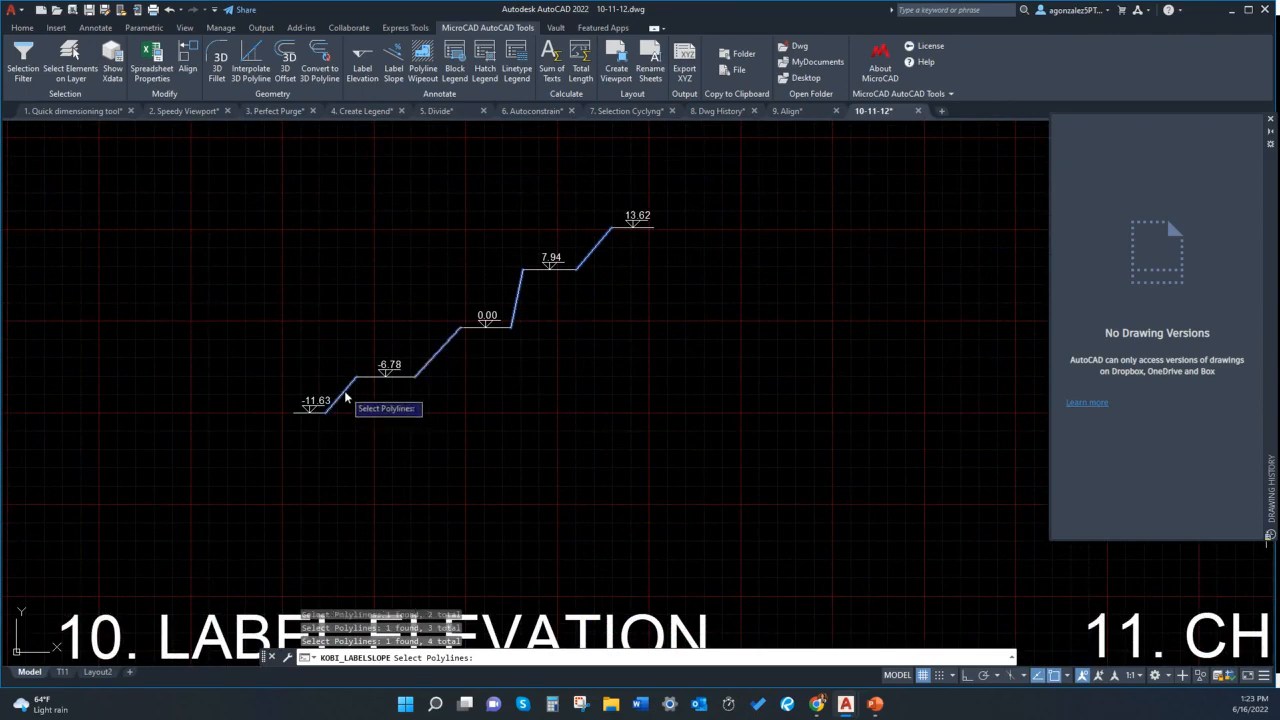
pyautogui.press('Return')
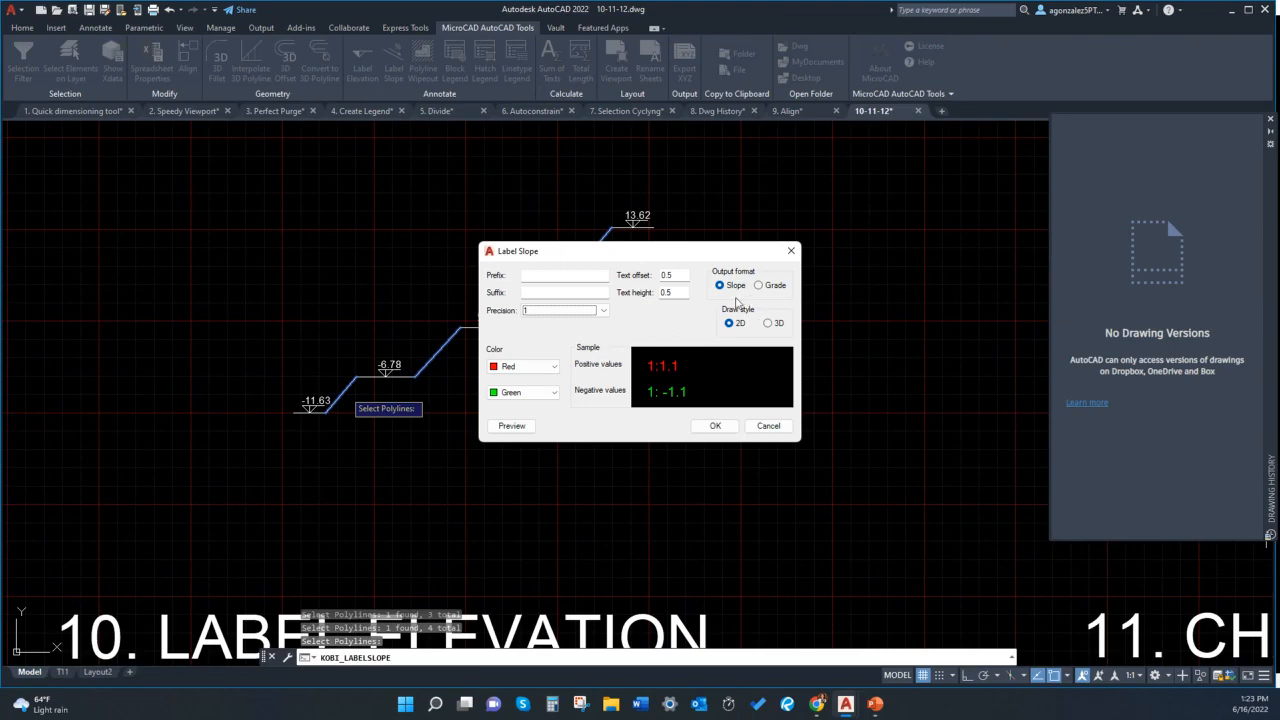
pyautogui.click(759, 285)
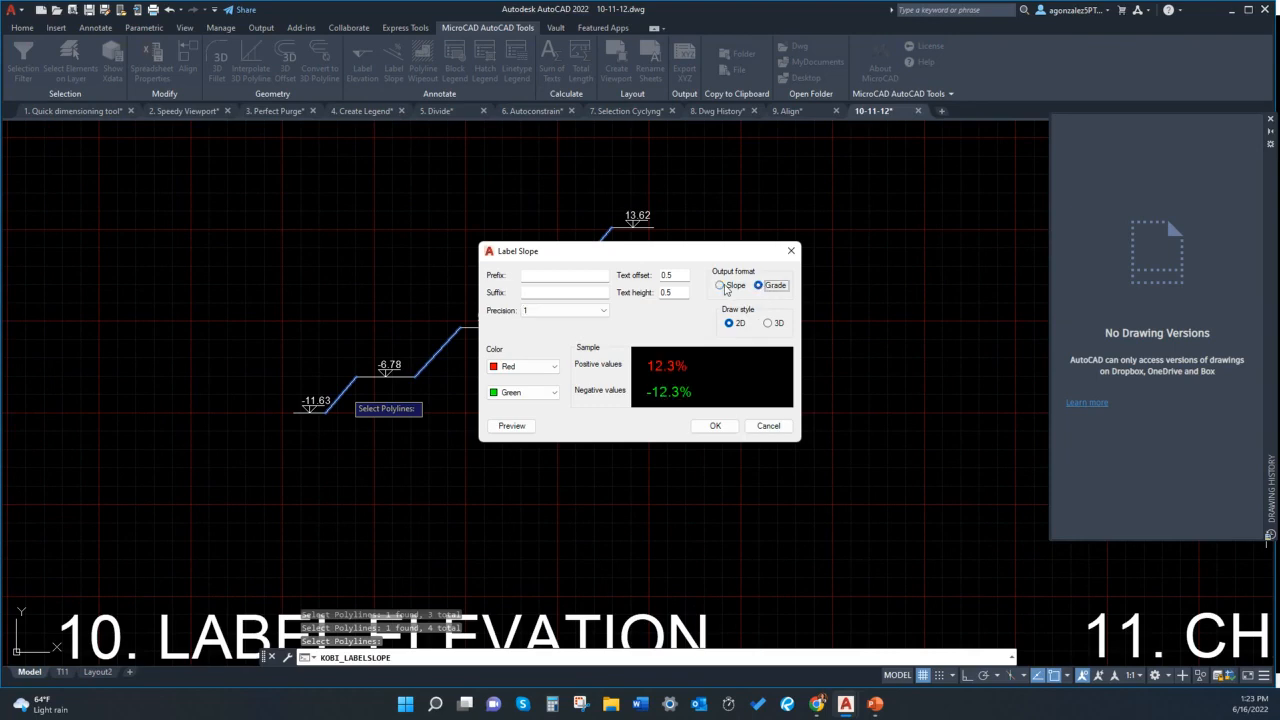
pyautogui.click(721, 286)
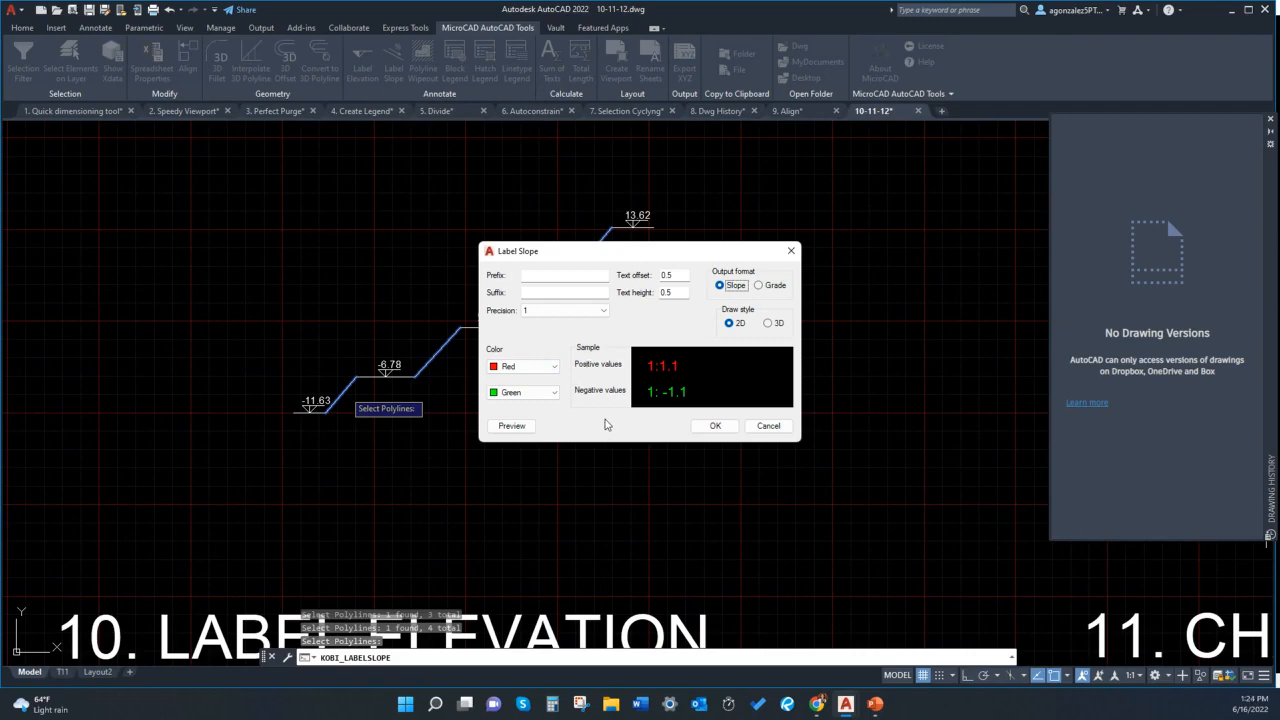
pyautogui.click(715, 425)
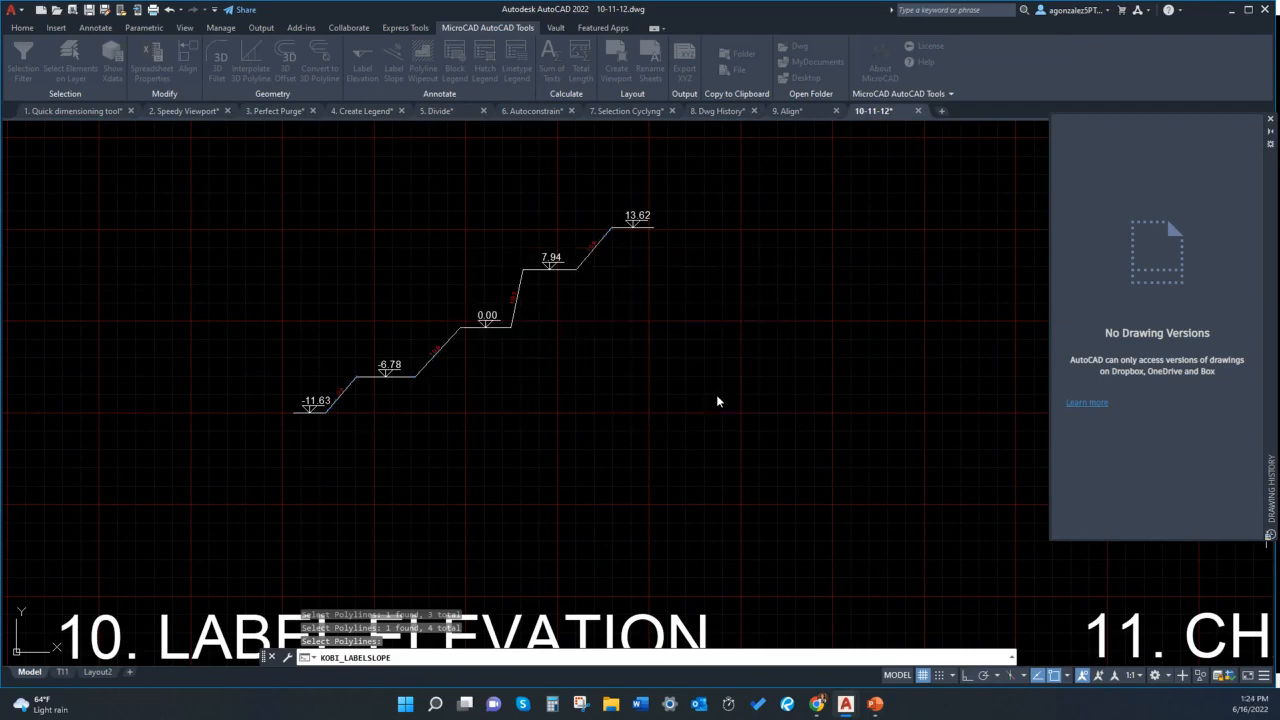
pyautogui.moveTo(564, 407); pyautogui.dragTo(590, 414, button='middle')
pyautogui.moveTo(497, 406); pyautogui.dragTo(490, 381, button='middle')
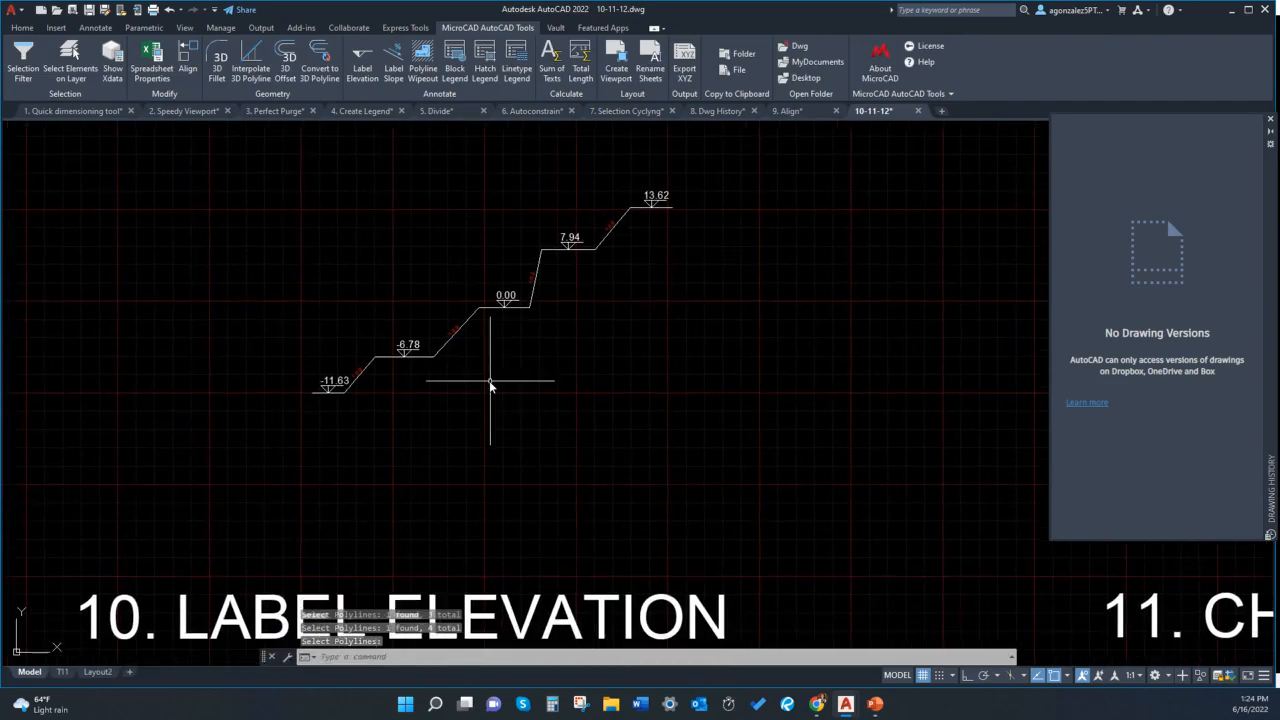
pyautogui.scroll(2, 489, 380)
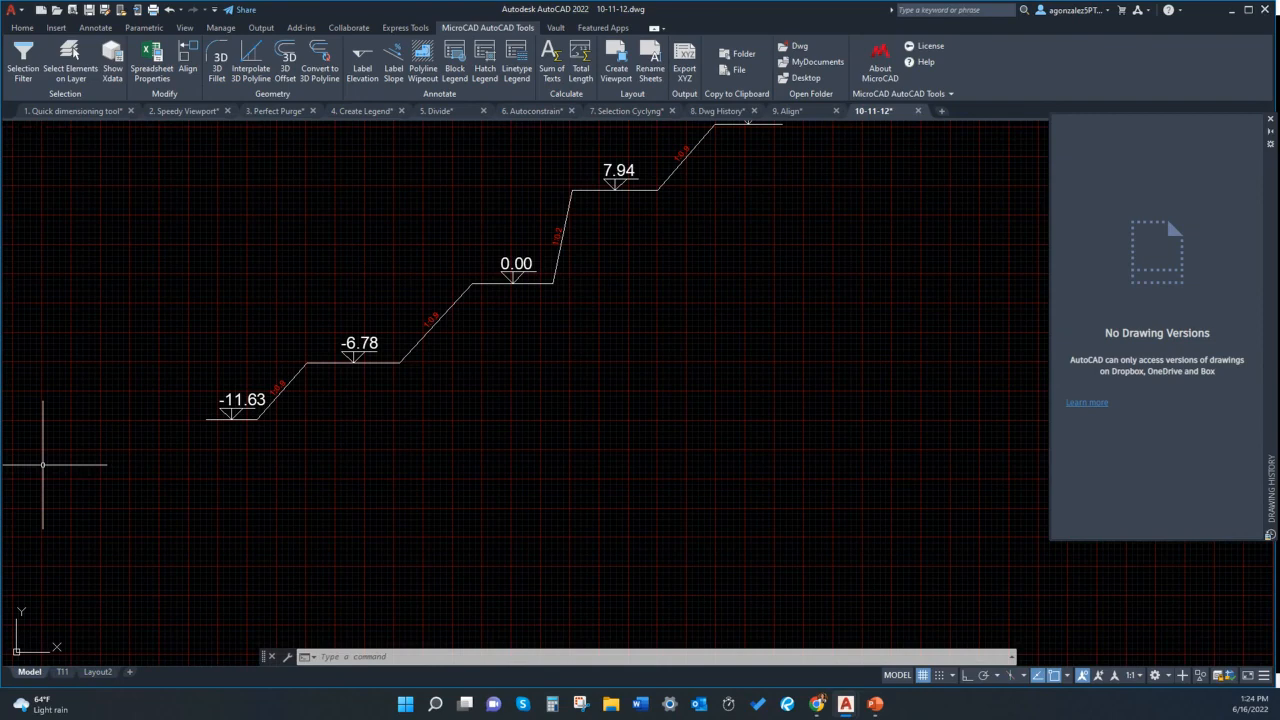
pyautogui.hotkey('alt', 'Tab')
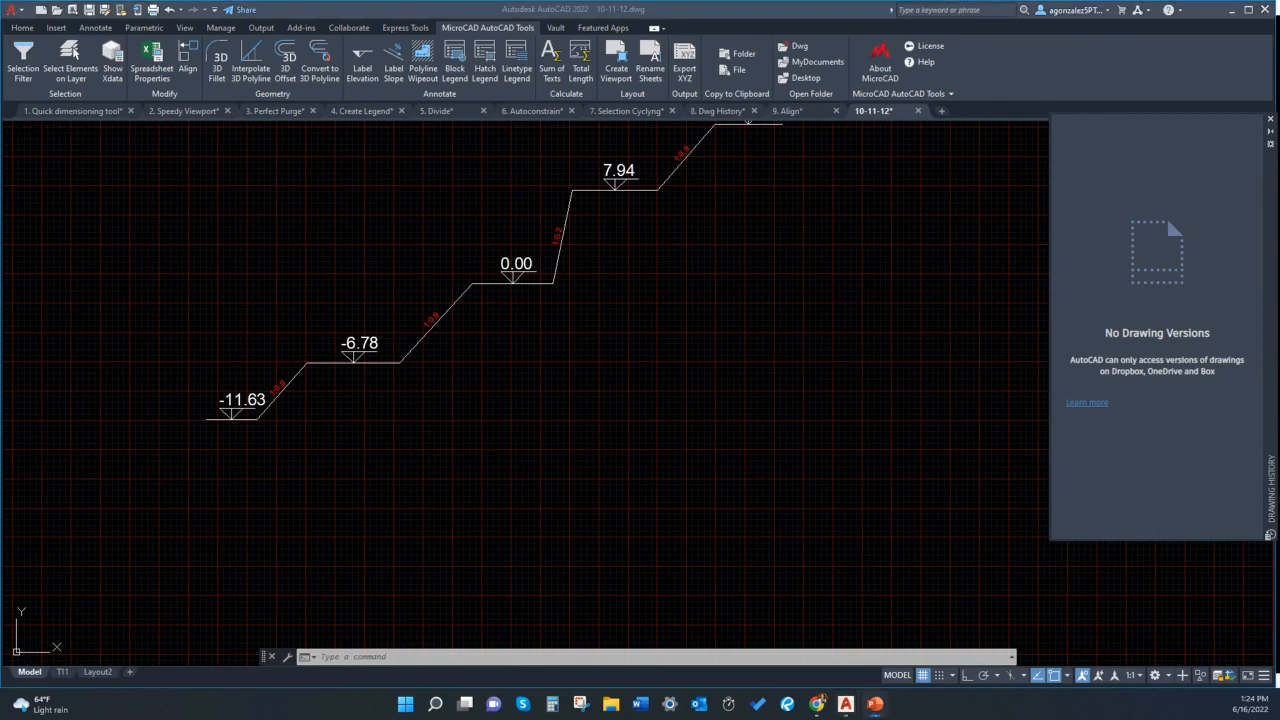
# Bring the Change sample of four line groups into view and turn on Ortho mode
pyautogui.scroll(-10, 415, 400)
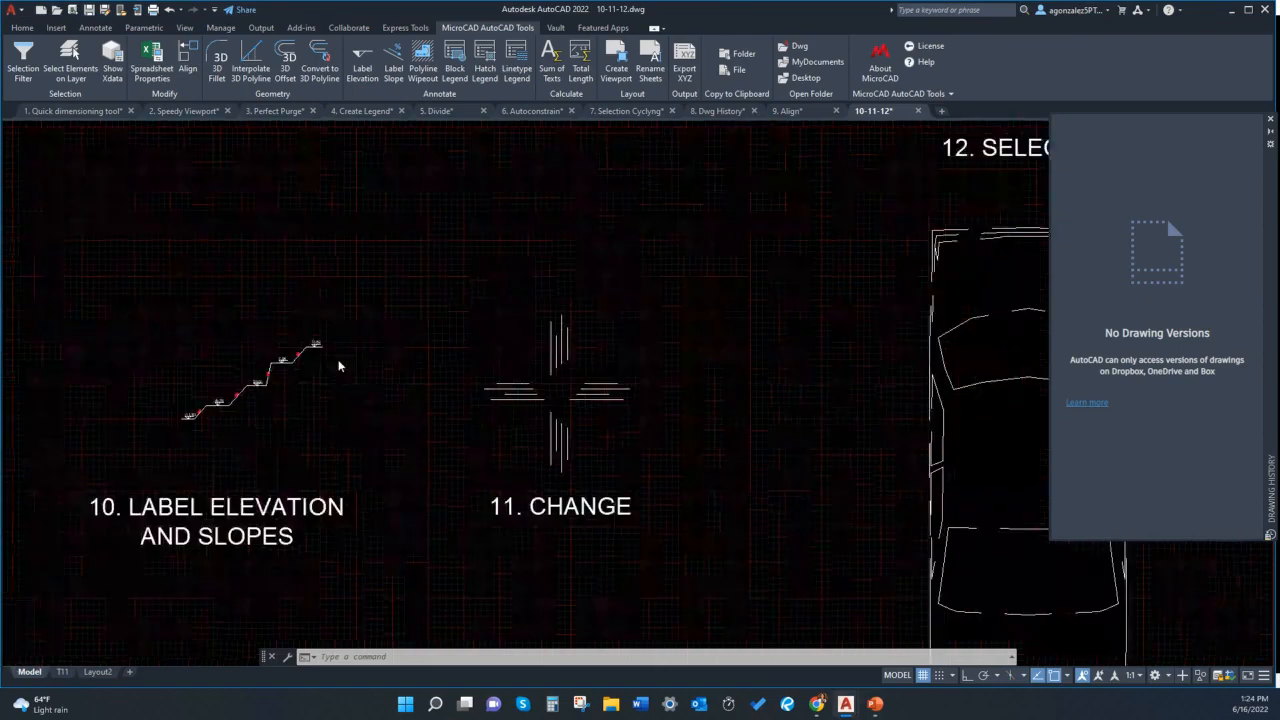
pyautogui.scroll(5, 413, 420)
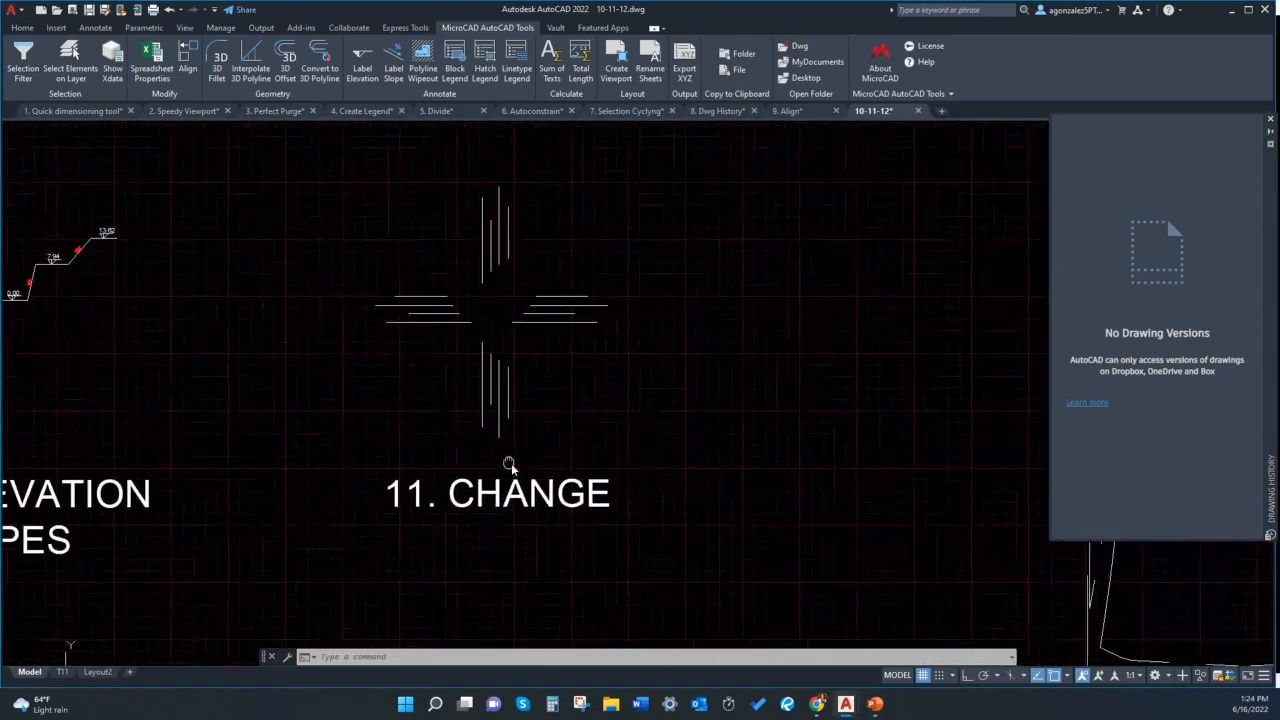
pyautogui.scroll(-2, 545, 480)
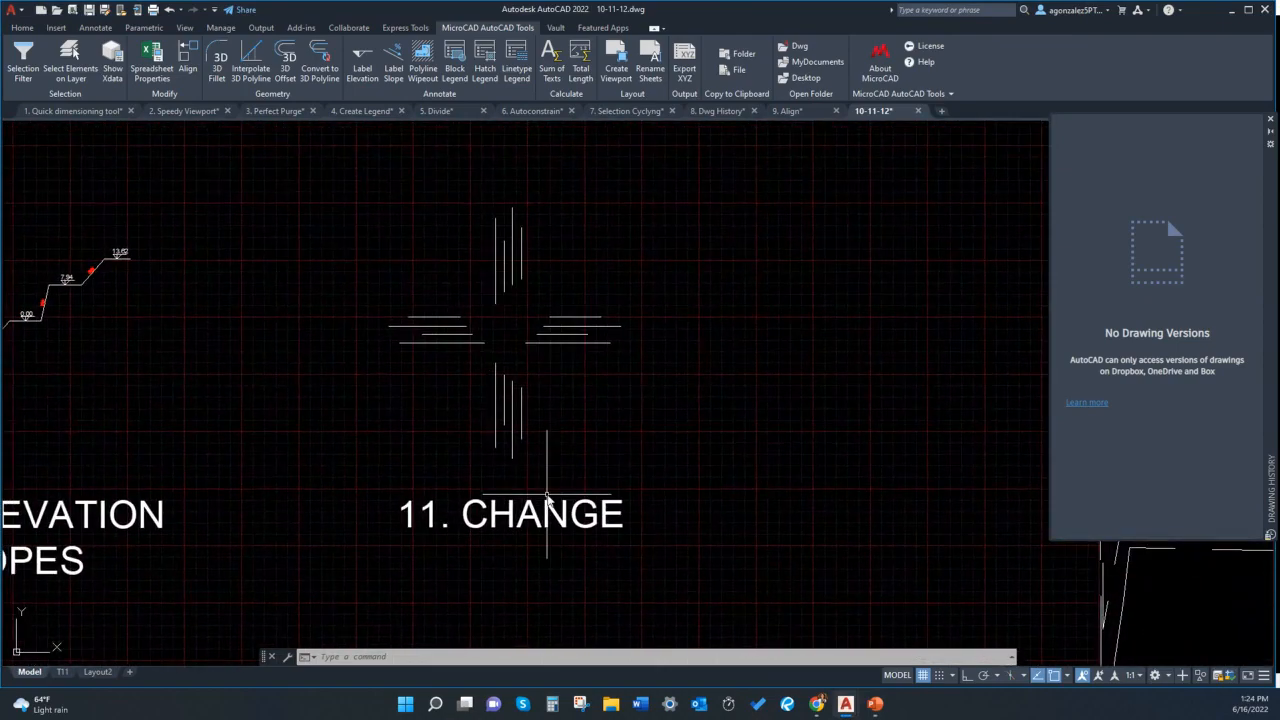
pyautogui.scroll(2, 548, 495)
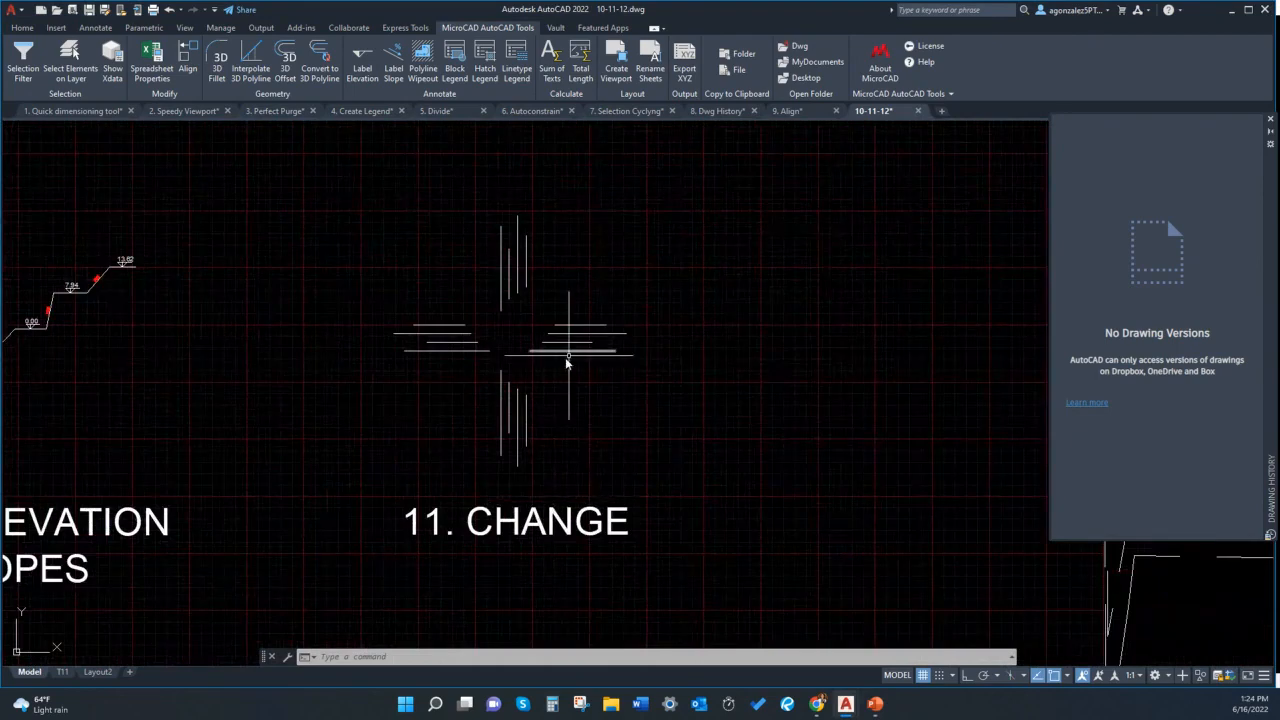
pyautogui.moveTo(563, 367); pyautogui.dragTo(571, 373, button='middle')
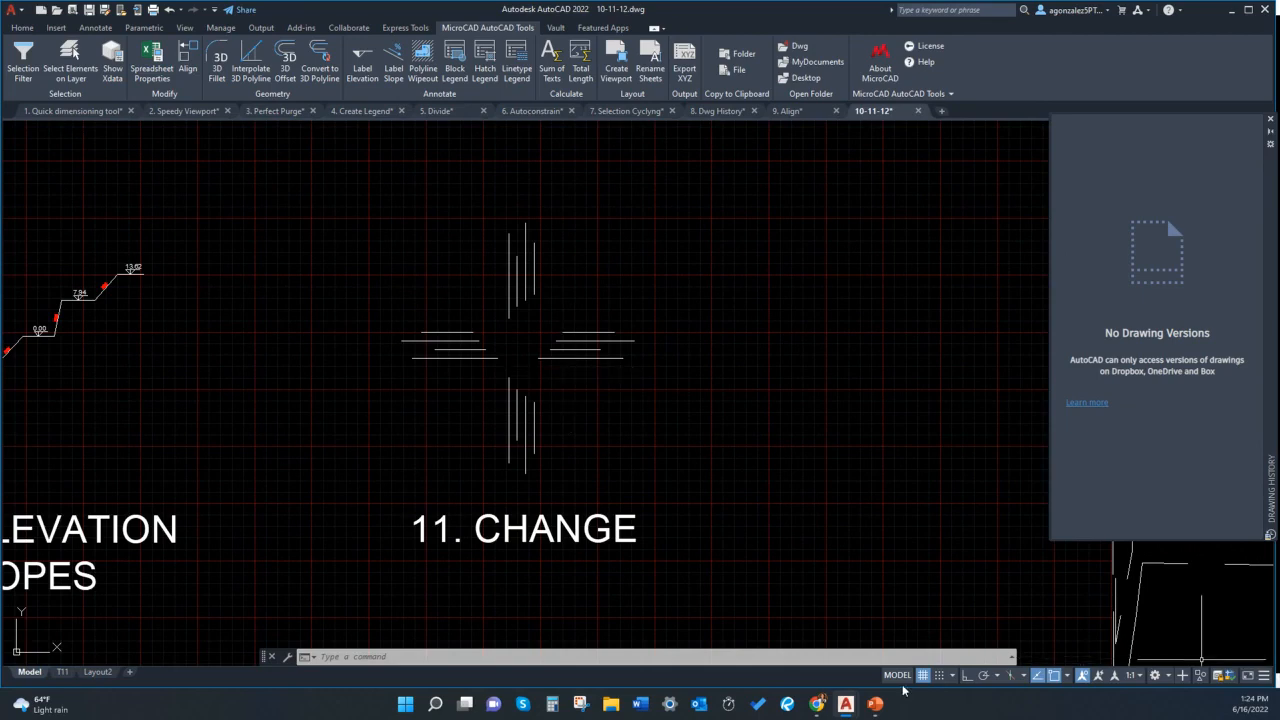
pyautogui.click(965, 680)
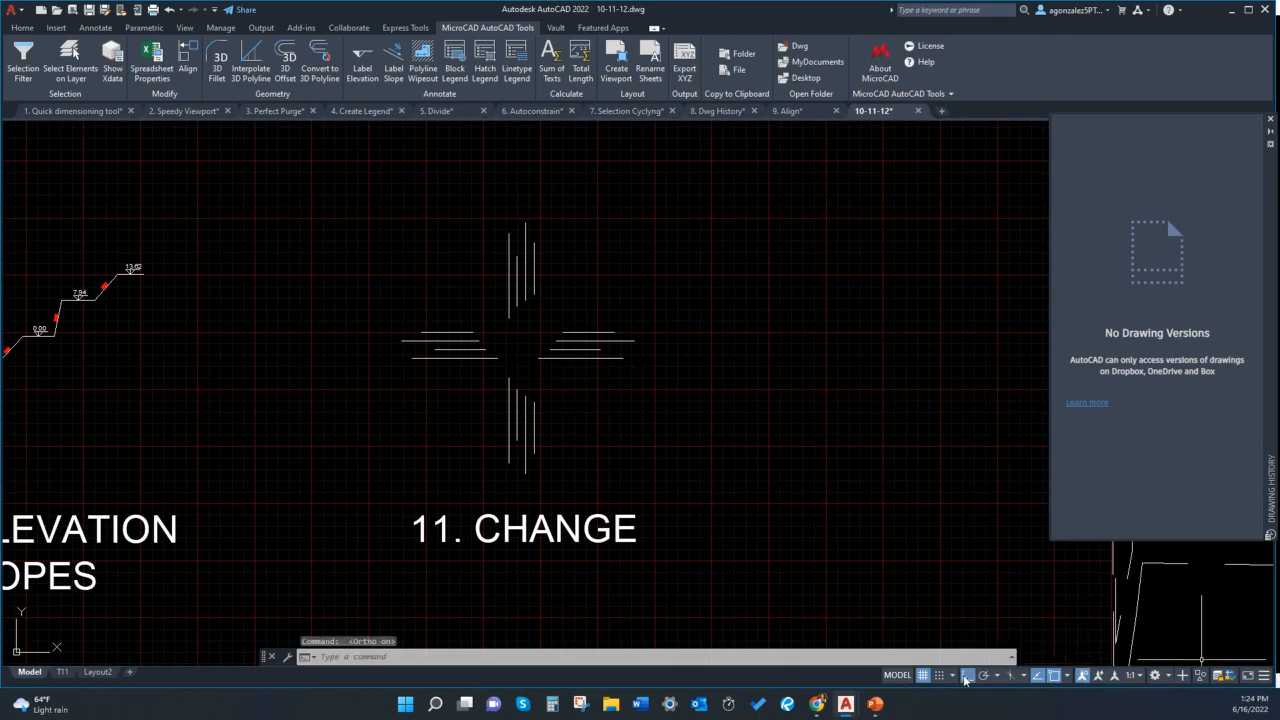
pyautogui.moveTo(544, 546); pyautogui.dragTo(551, 526, button='middle')
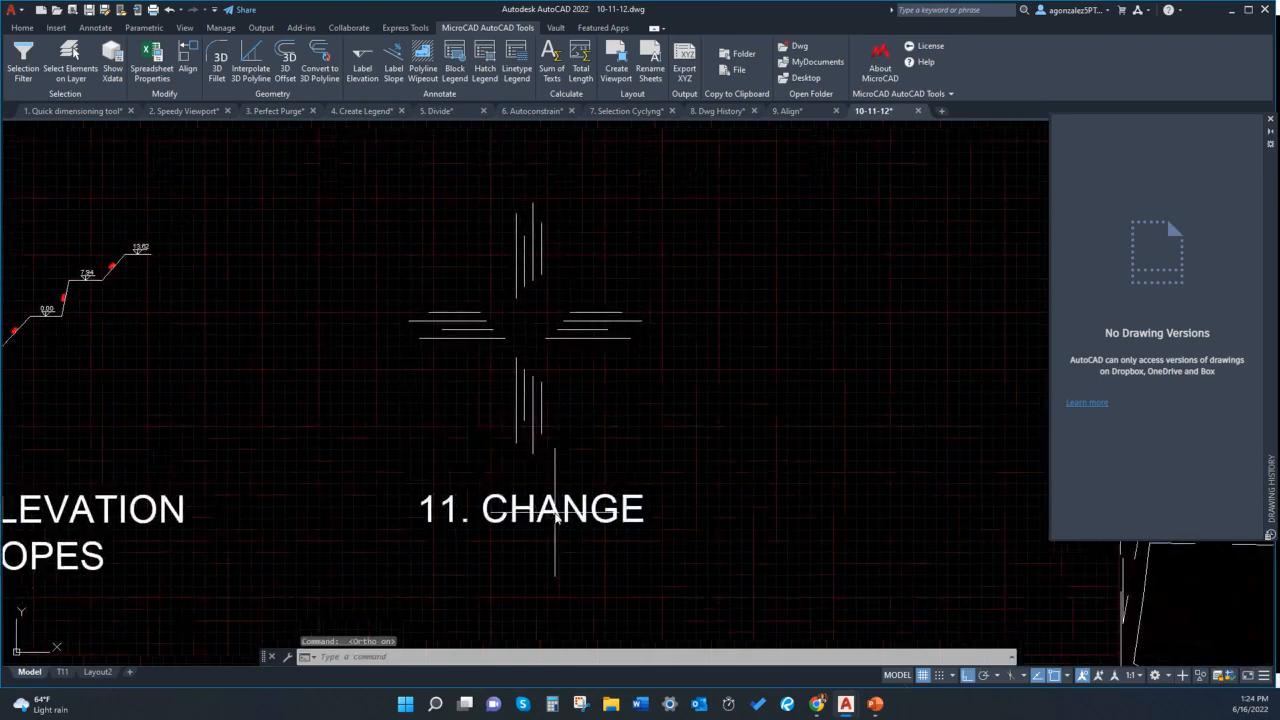
# Use the CHANGE command to extend the upper ends of the four lower vertical lines to one common level near the cross centre
pyautogui.write('CHANGE')
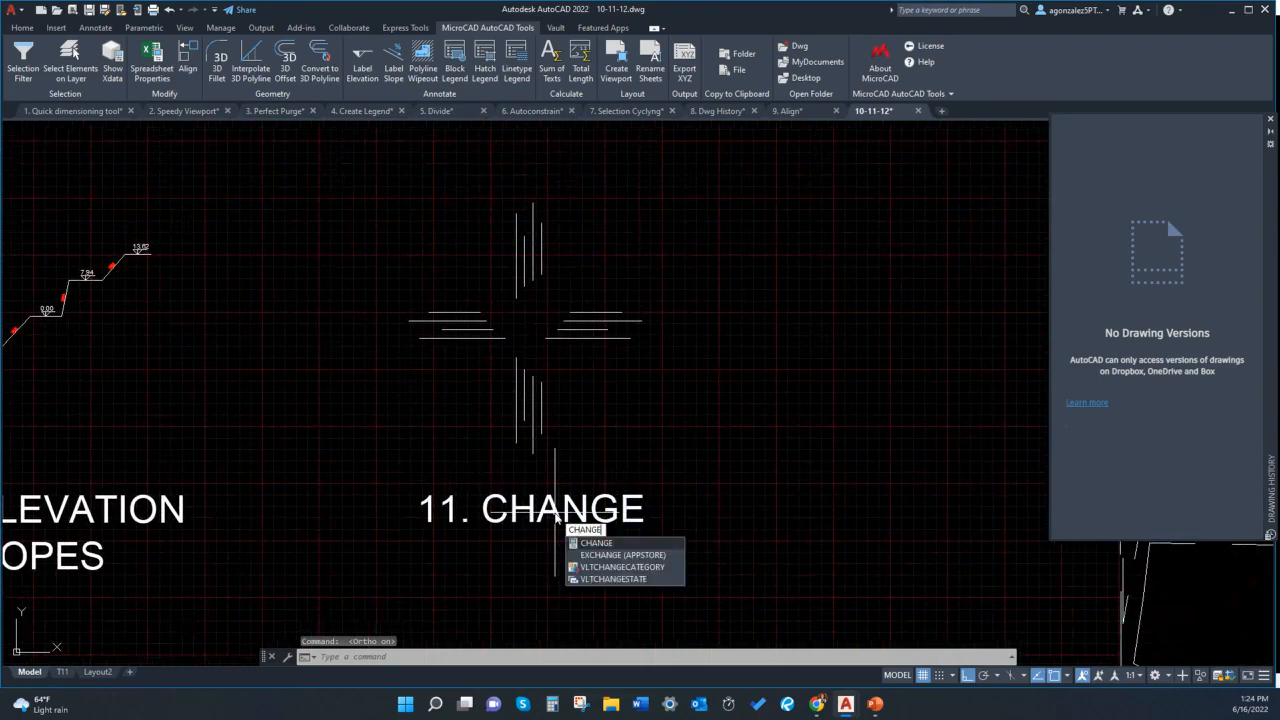
pyautogui.press('Return')
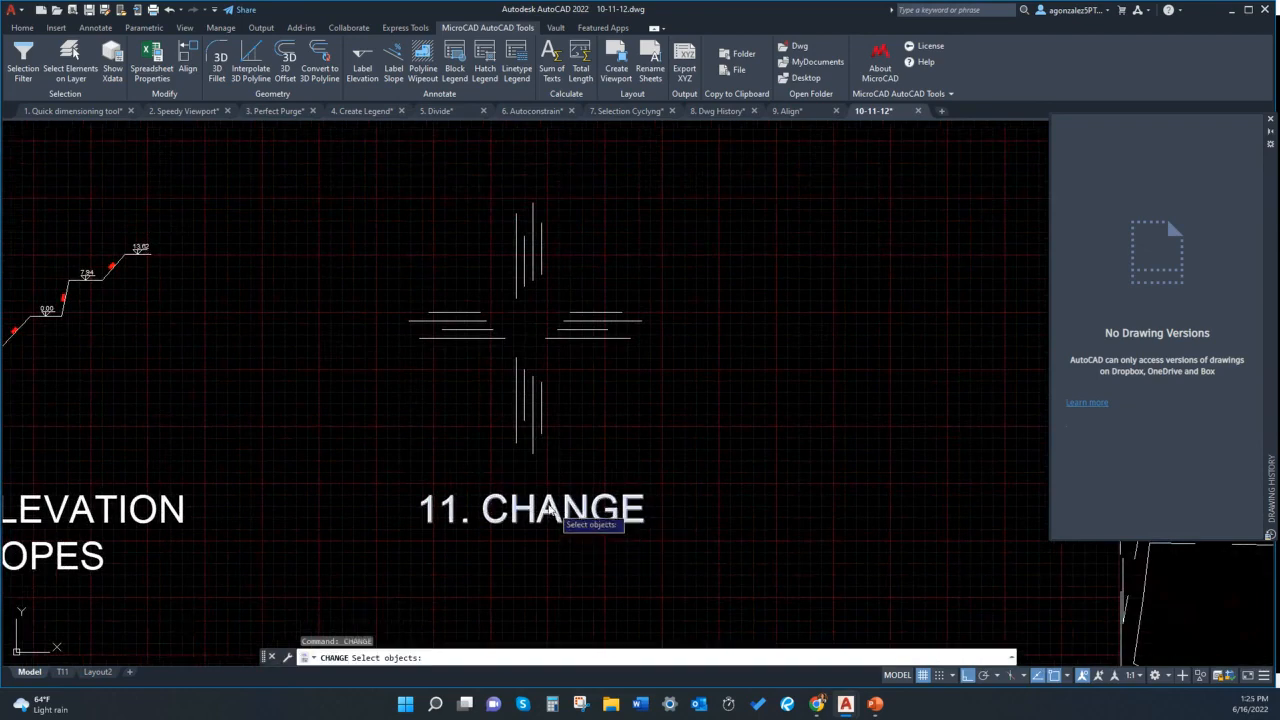
pyautogui.scroll(3, 494, 440)
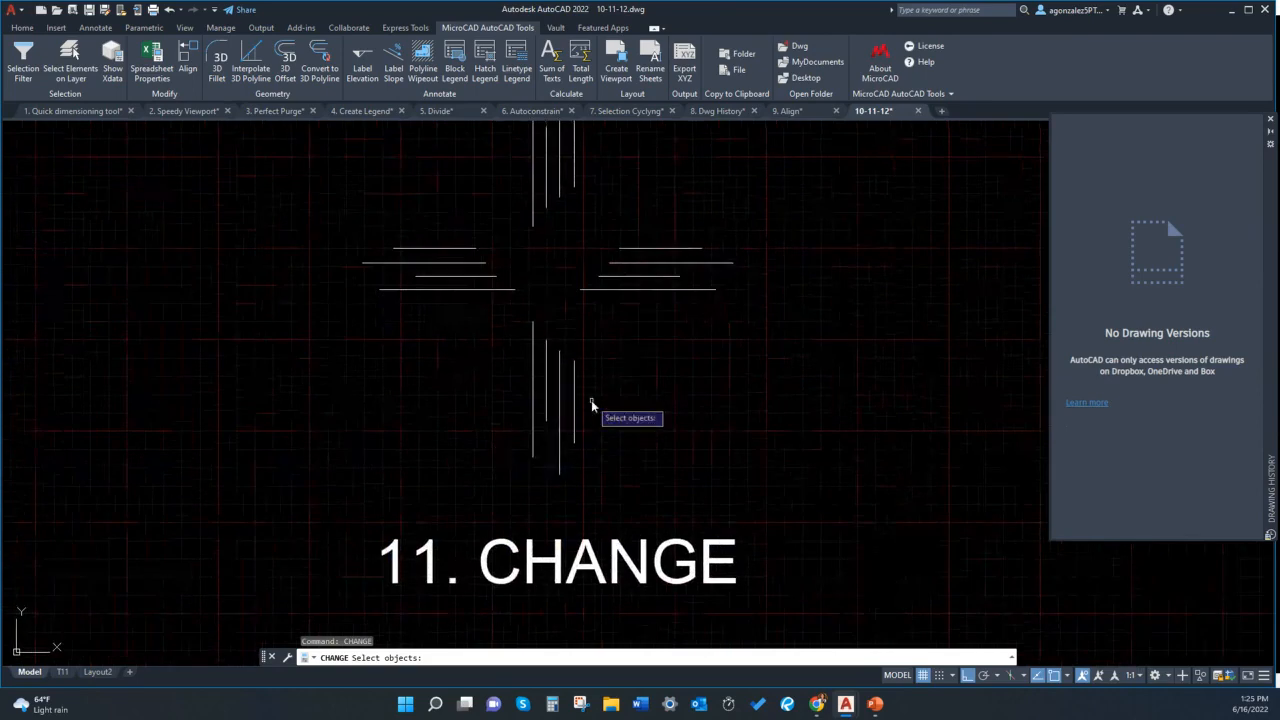
pyautogui.click(588, 425)
pyautogui.click(509, 340)
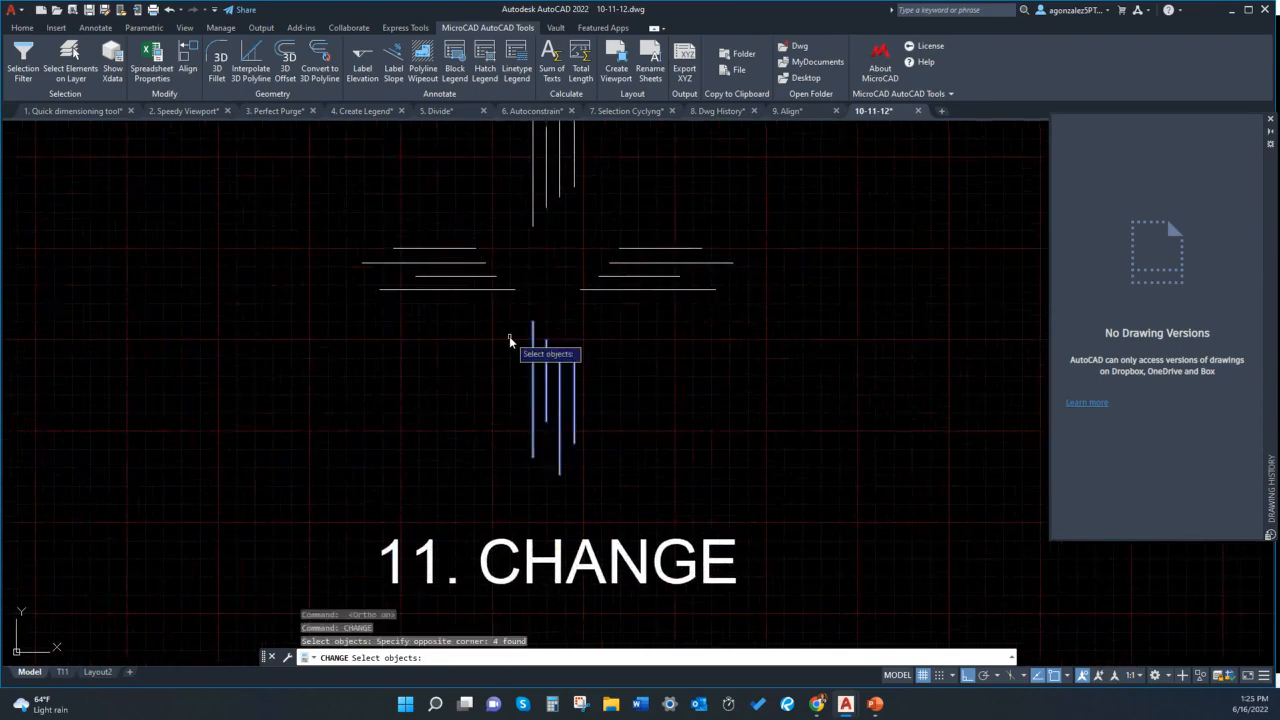
pyautogui.press('Return')
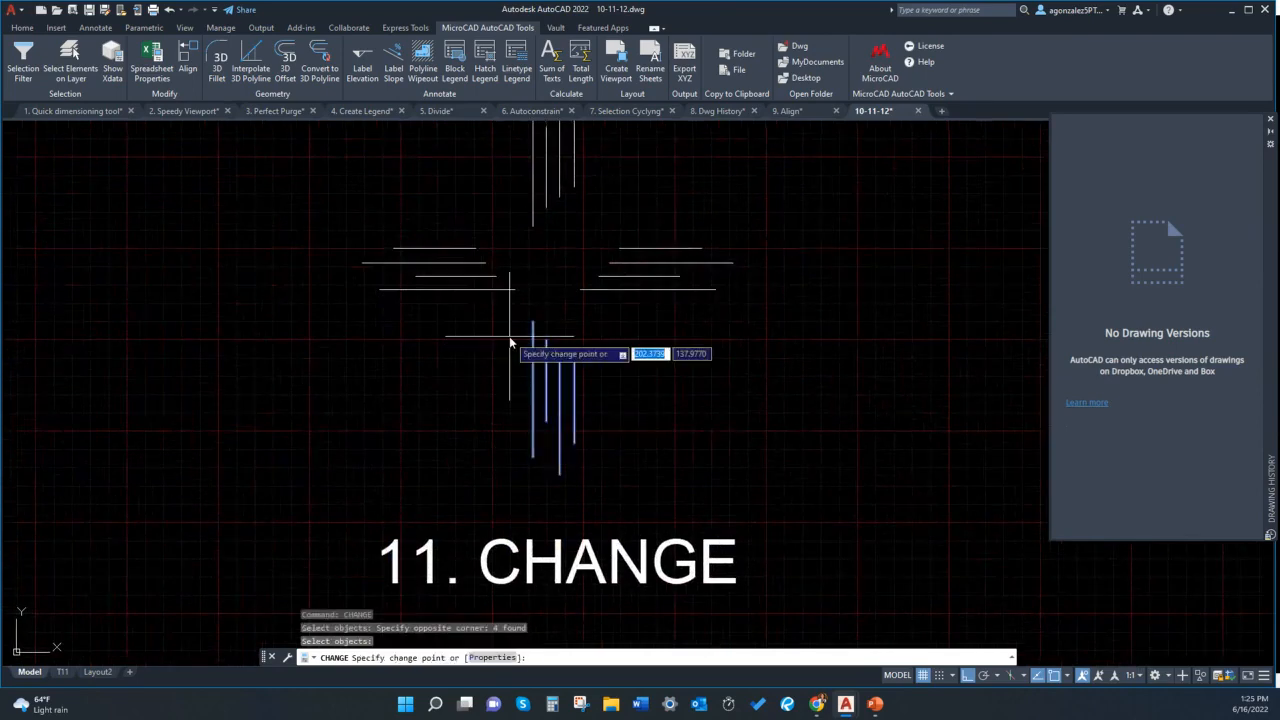
pyautogui.click(551, 301)
# Repeat CHANGE to extend the inner ends of the four right-hand horizontal lines to one common vertical alignment
pyautogui.press('Return')
pyautogui.click(677, 309)
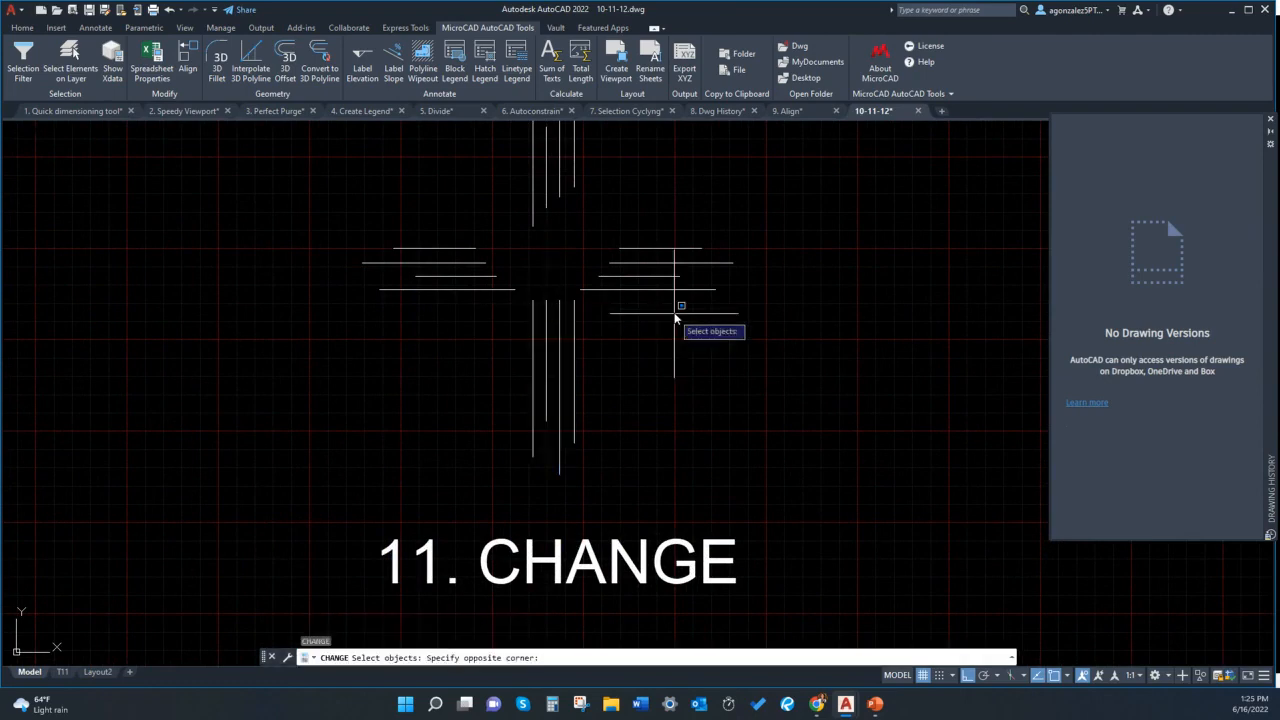
pyautogui.click(649, 223)
pyautogui.press('Return')
pyautogui.click(570, 267)
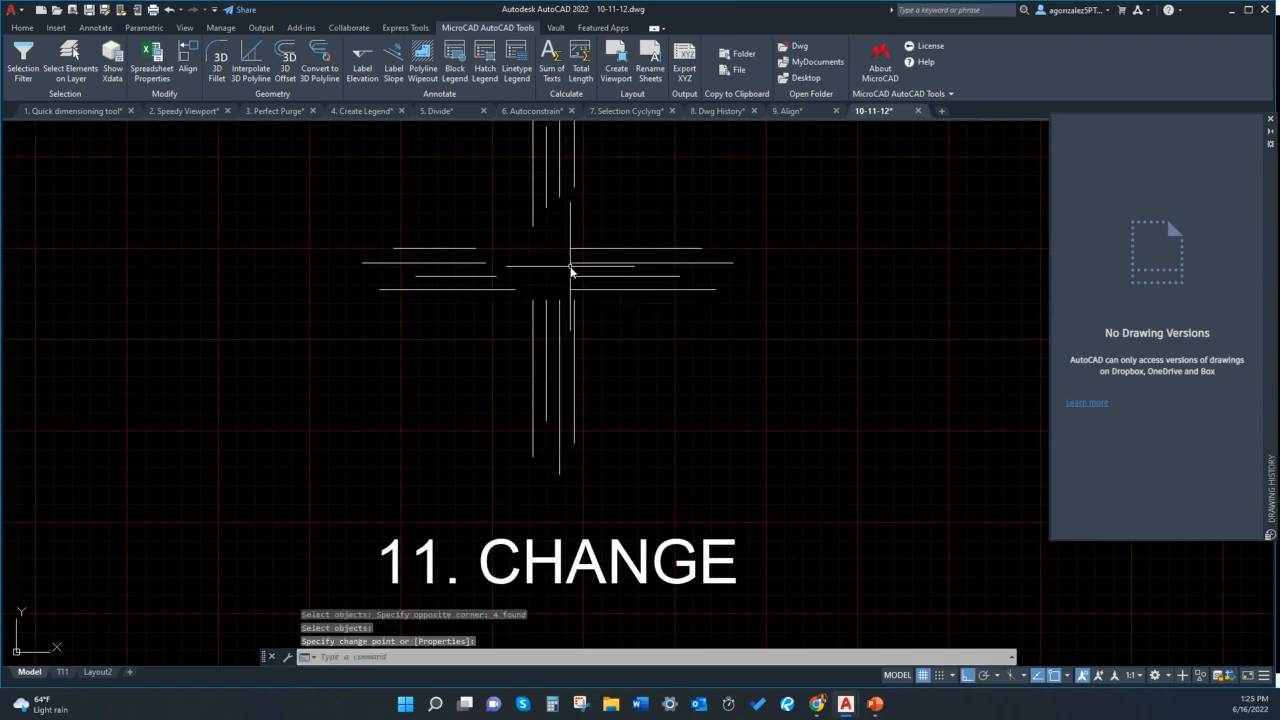
# Repeat CHANGE to extend the lower ends of the four upper vertical lines to one common level above the cross centre
pyautogui.press('Return')
pyautogui.moveTo(550, 271); pyautogui.dragTo(528, 354, button='middle')
pyautogui.click(589, 300)
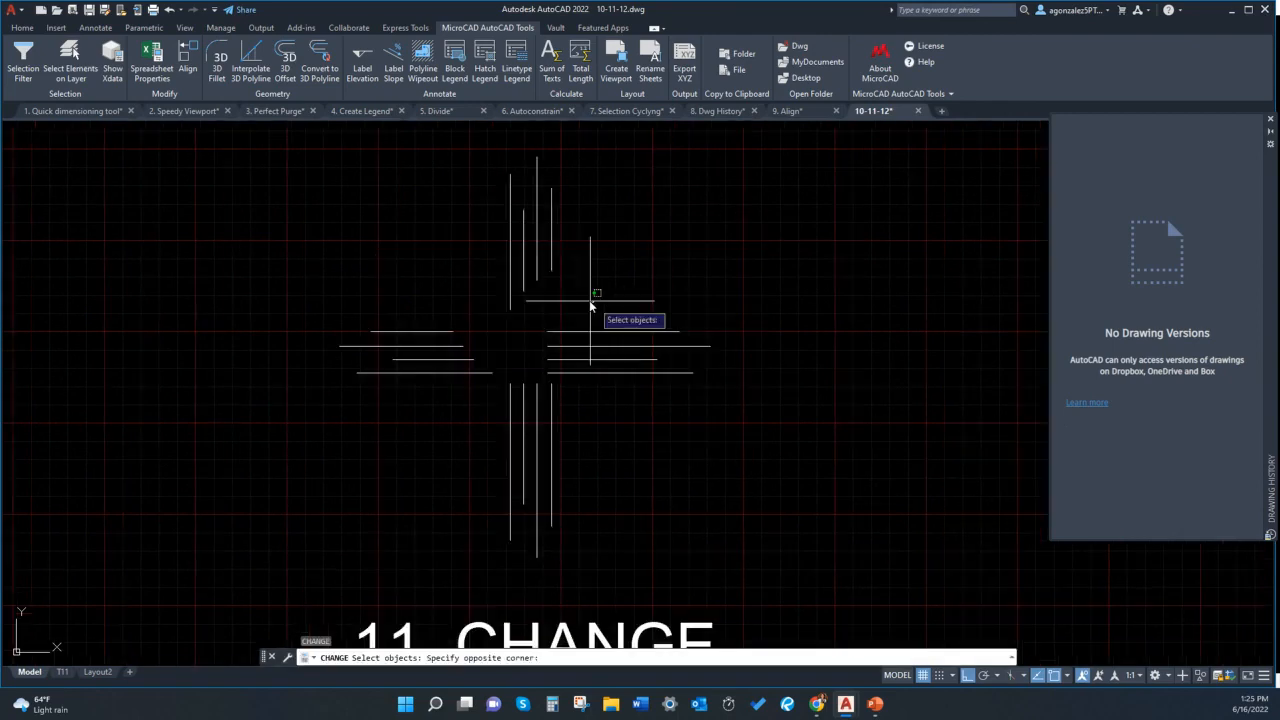
pyautogui.click(474, 236)
pyautogui.press('Return')
pyautogui.click(537, 314)
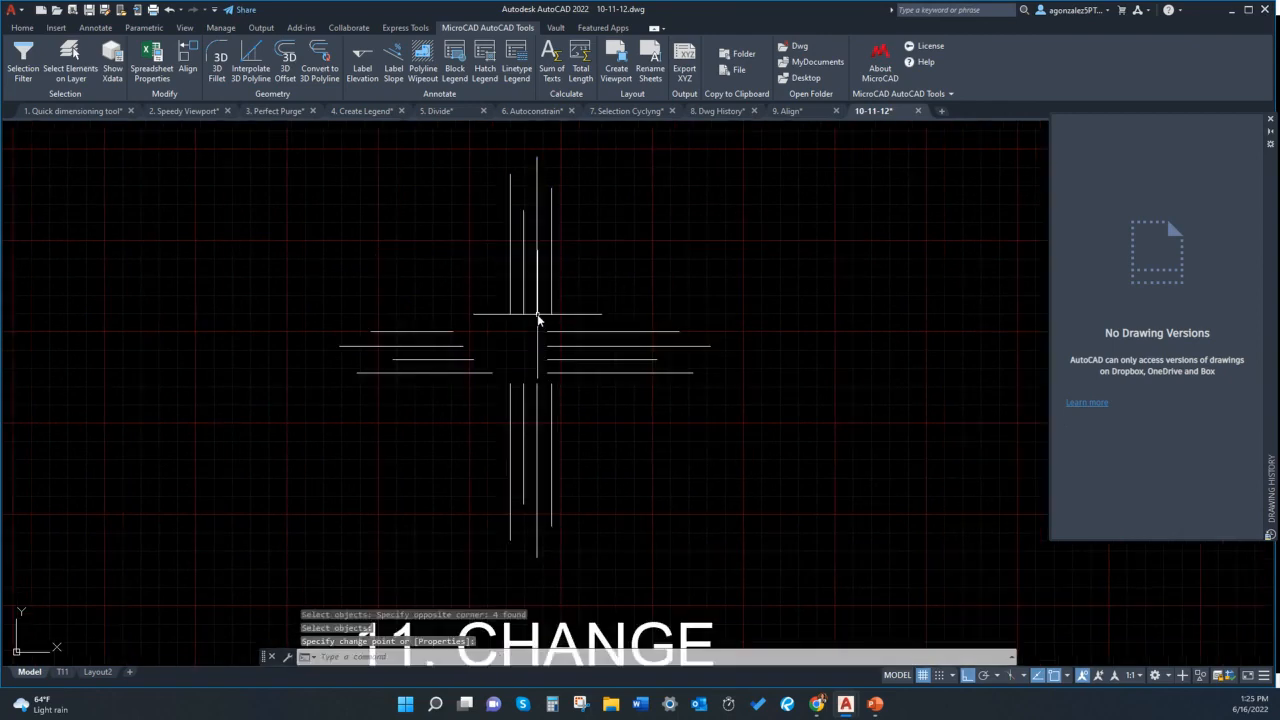
# Repeat CHANGE to extend the inner ends of the four left-hand horizontal lines to one common vertical alignment
pyautogui.press('Return')
pyautogui.click(470, 424)
pyautogui.click(402, 292)
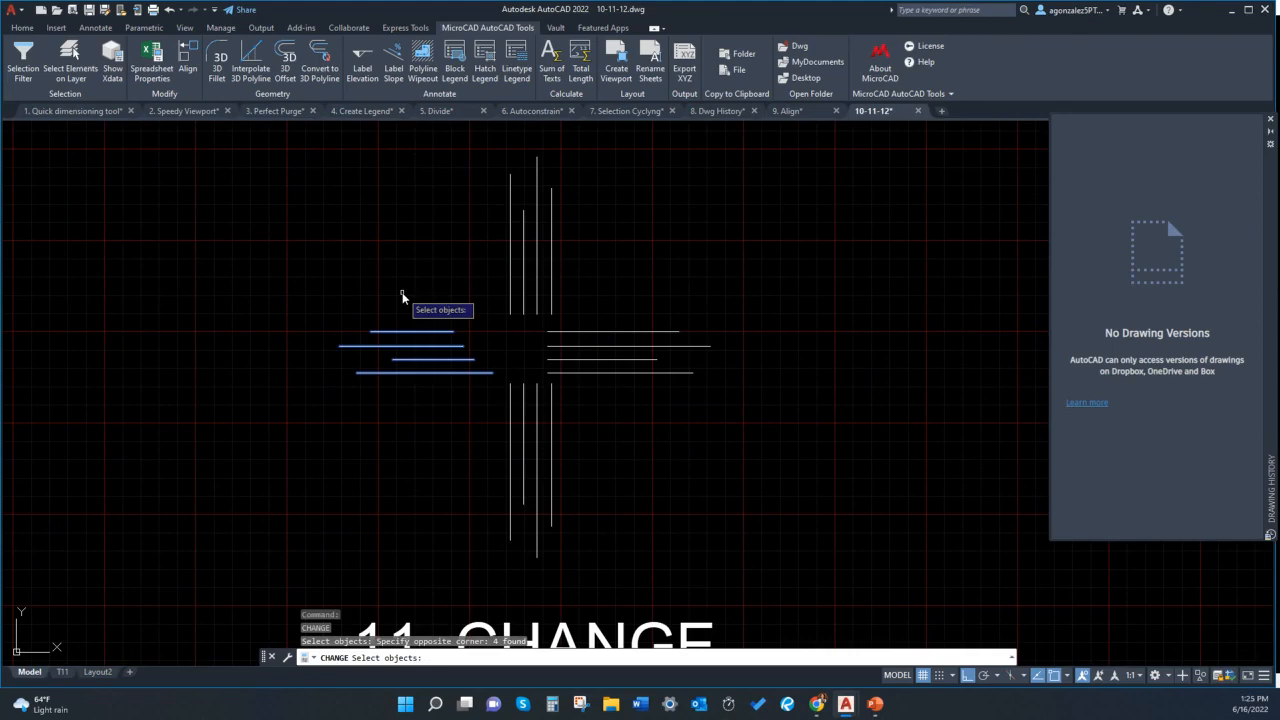
pyautogui.press('Return')
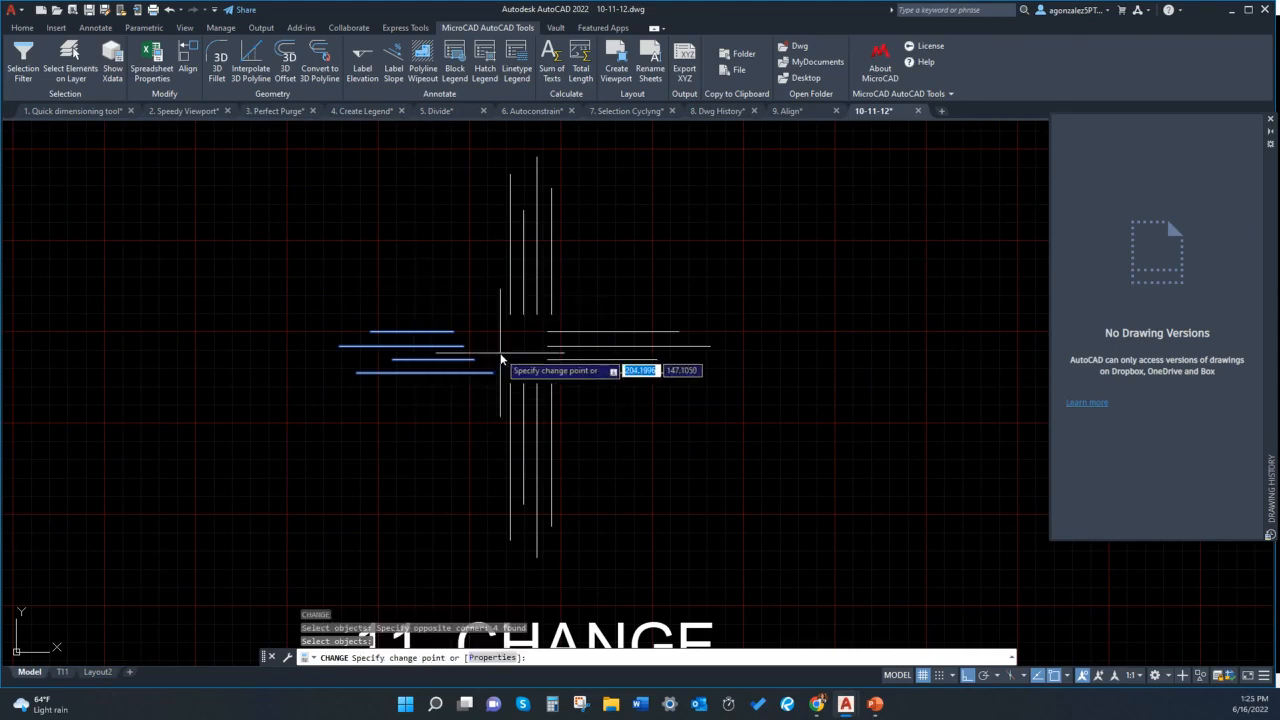
pyautogui.click(497, 356)
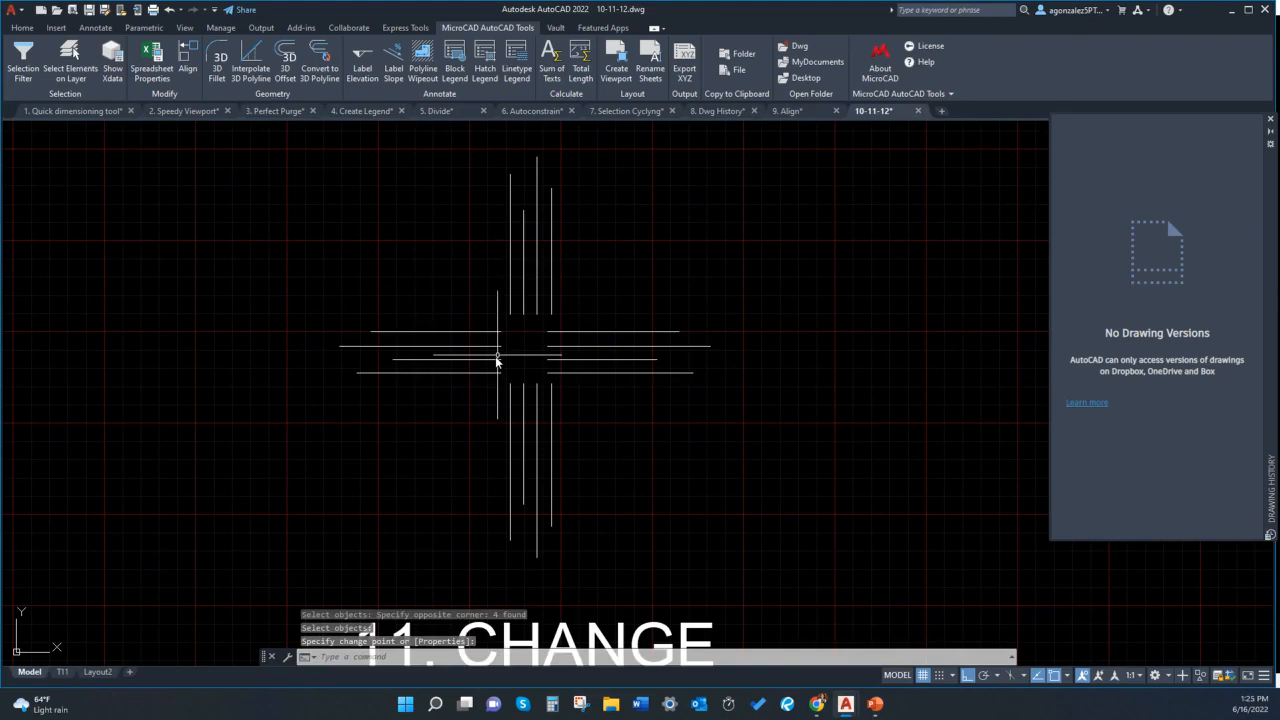
# Turn off Ortho and use CHANGE to converge the outer ends of the four right-hand horizontal lines at one point just beyond them
pyautogui.scroll(-3, 497, 360)
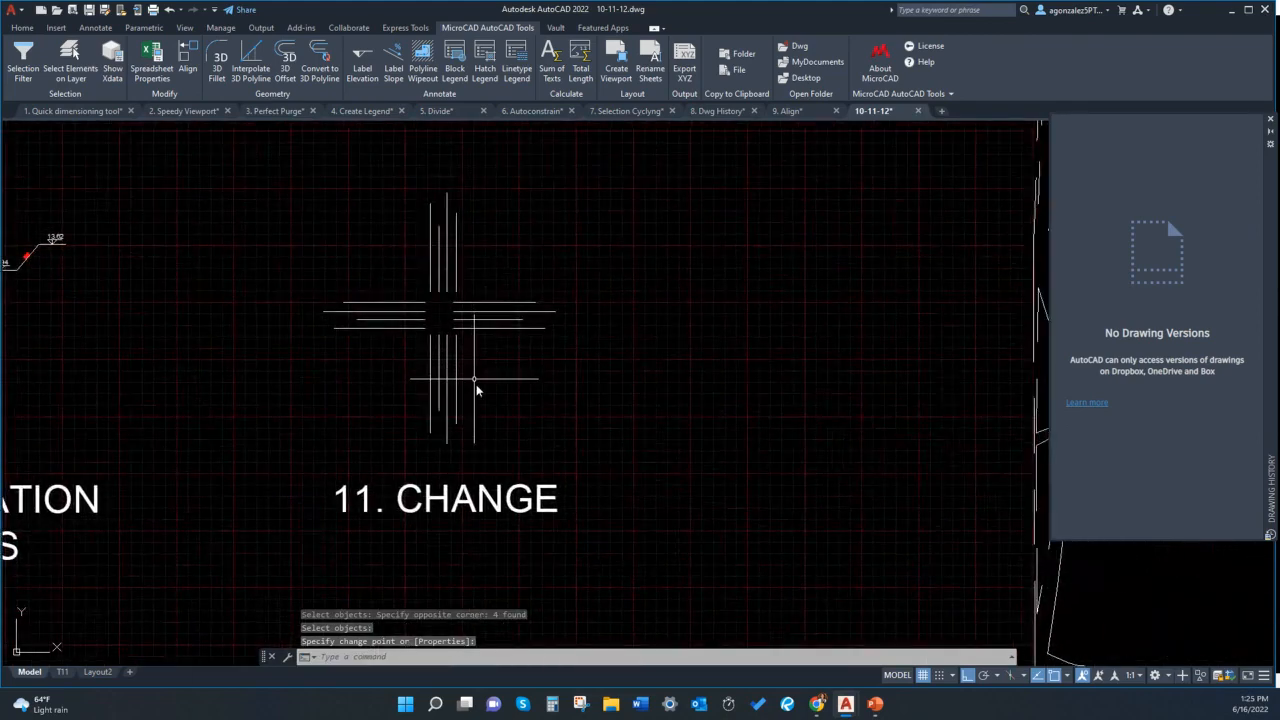
pyautogui.moveTo(476, 384); pyautogui.dragTo(518, 402, button='middle')
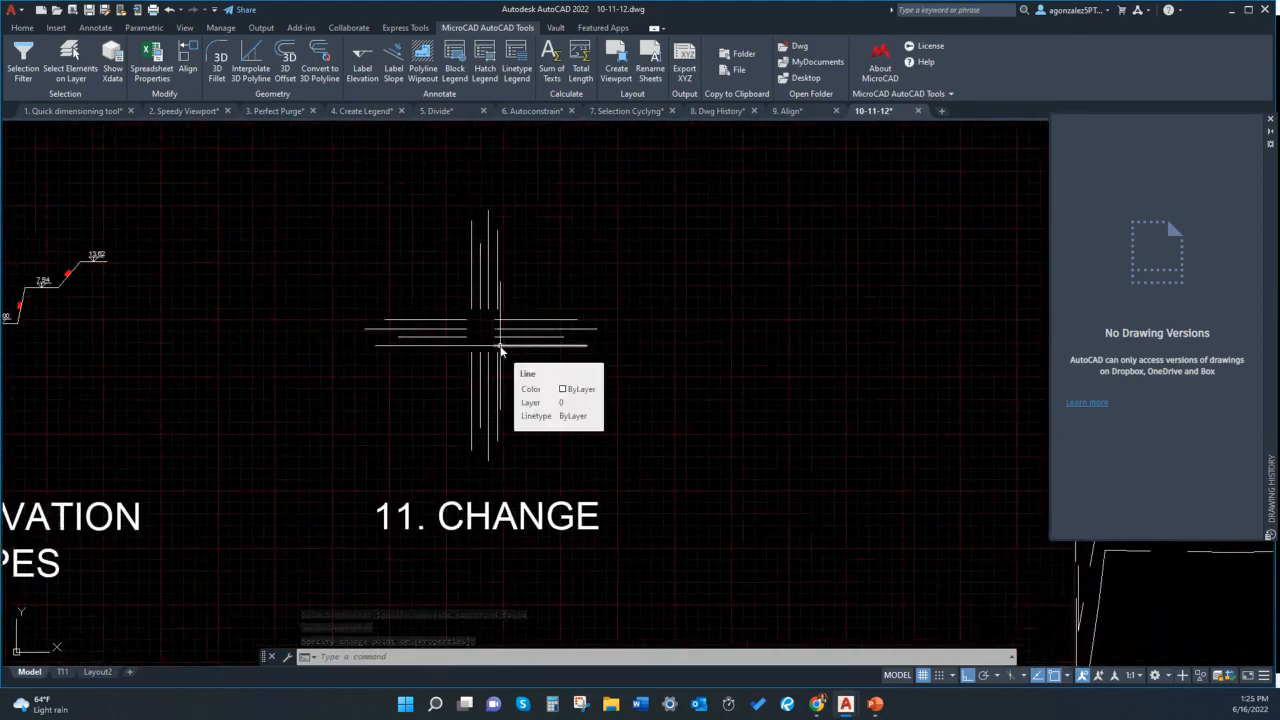
pyautogui.scroll(-3, 475, 345)
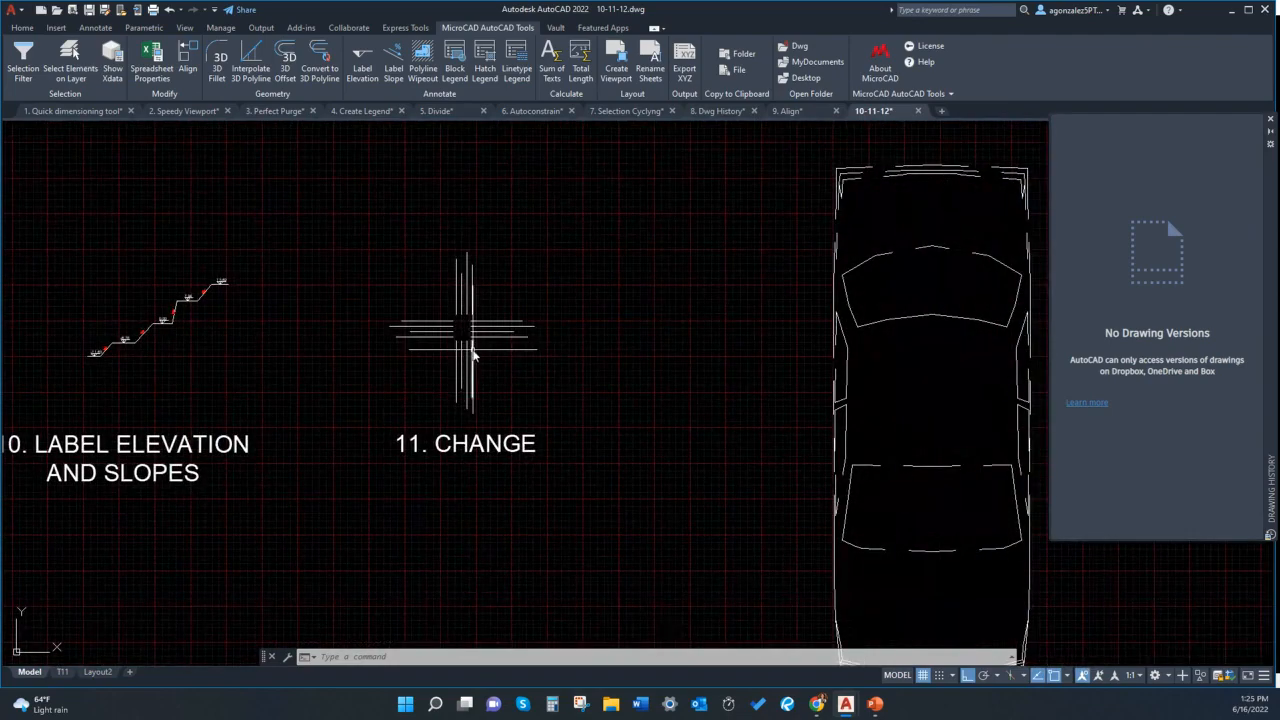
pyautogui.moveTo(466, 364); pyautogui.dragTo(475, 387, button='middle')
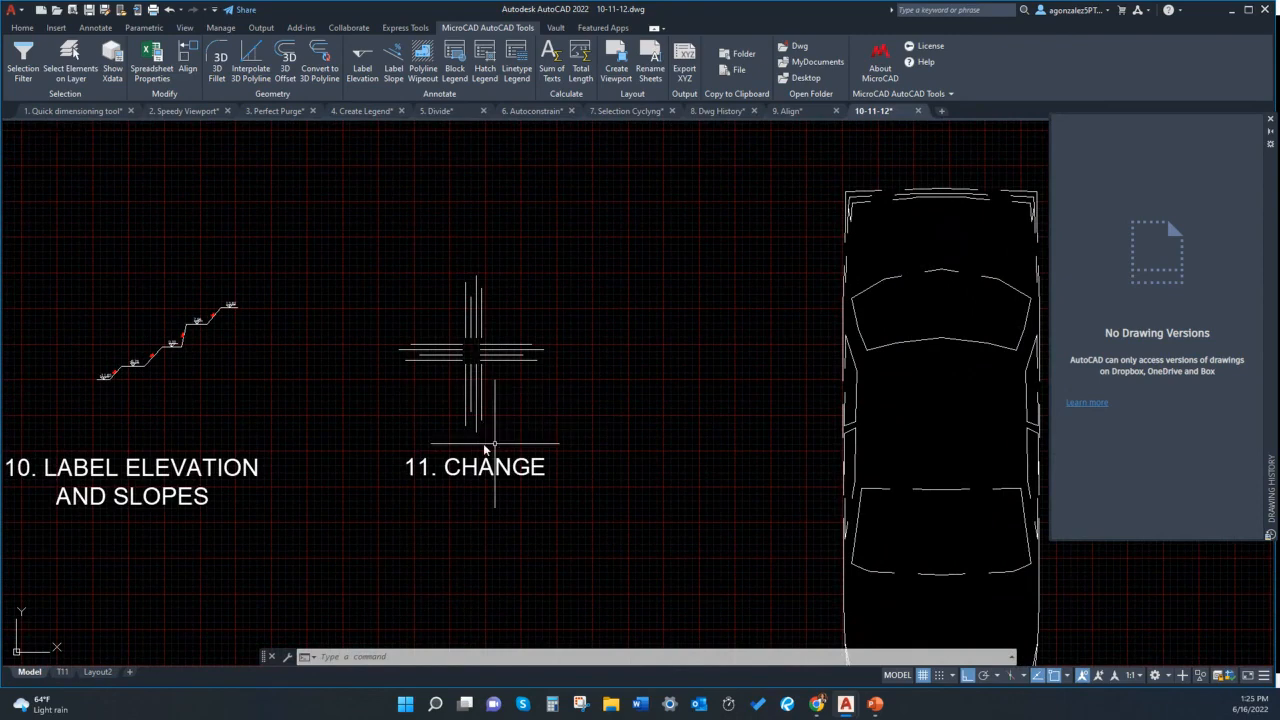
pyautogui.click(966, 677)
pyautogui.scroll(3, 524, 342)
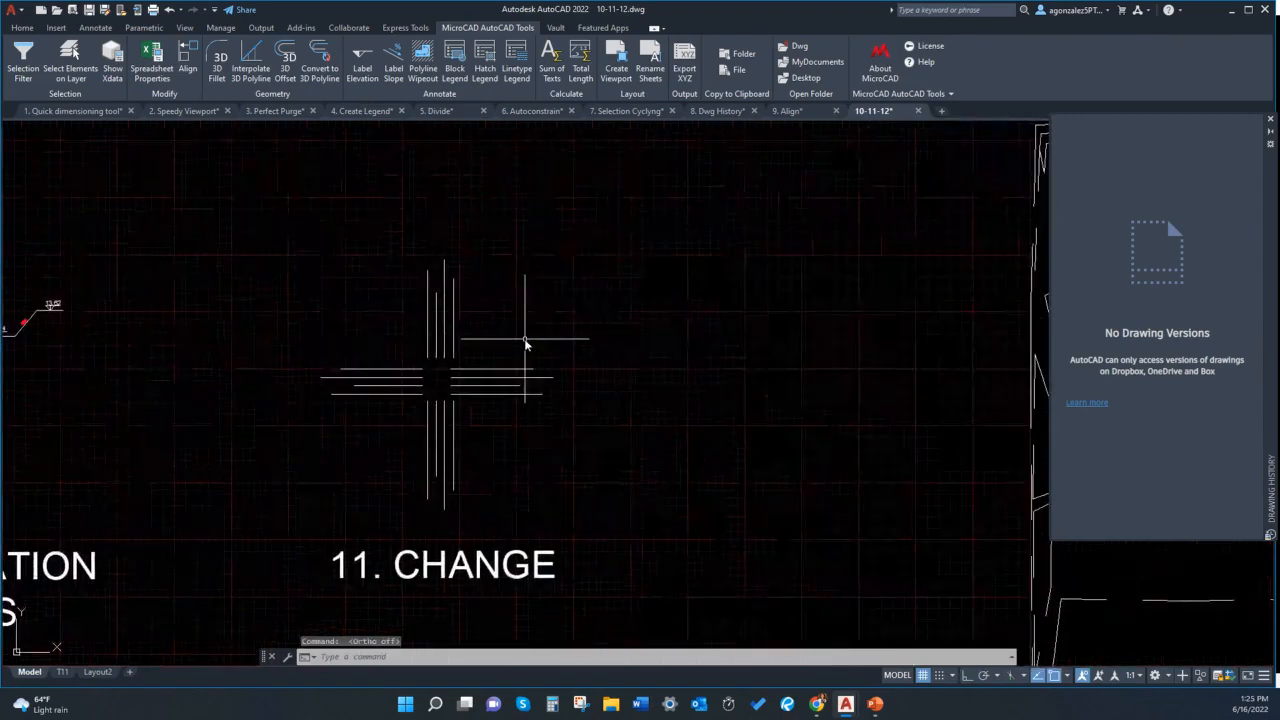
pyautogui.write('CHANGE')
pyautogui.press('Return')
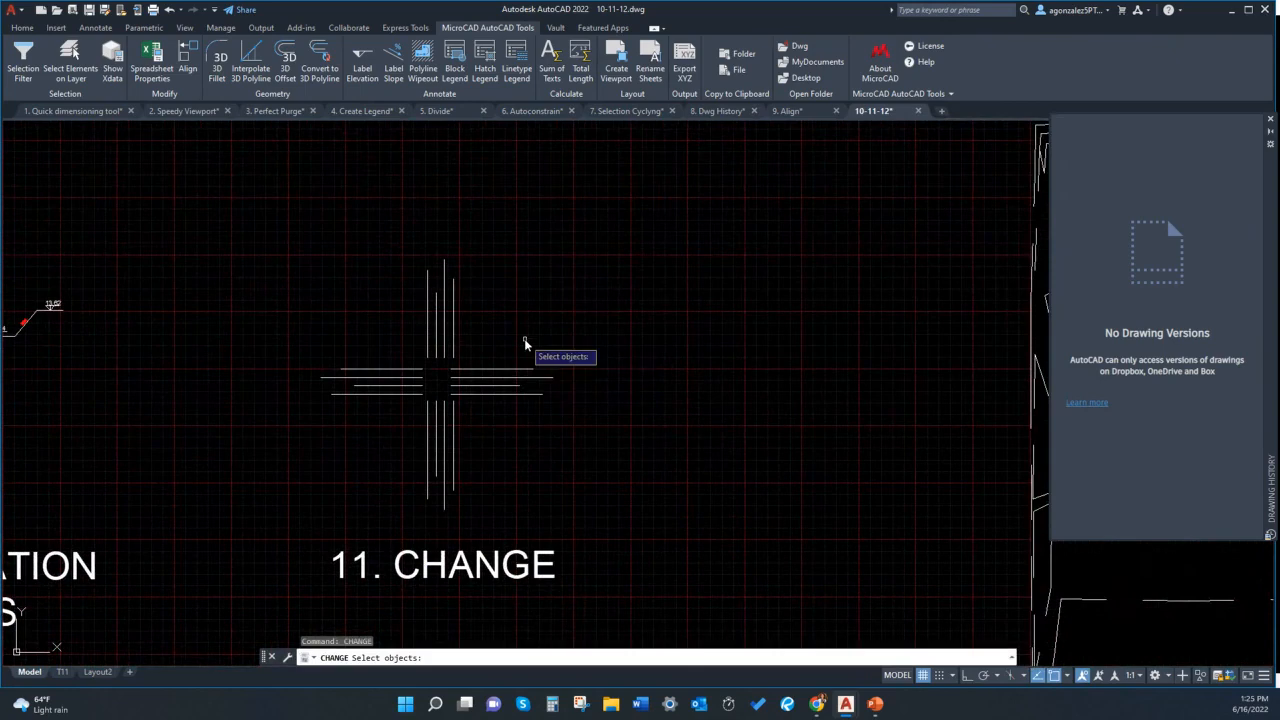
pyautogui.click(545, 432)
pyautogui.click(506, 343)
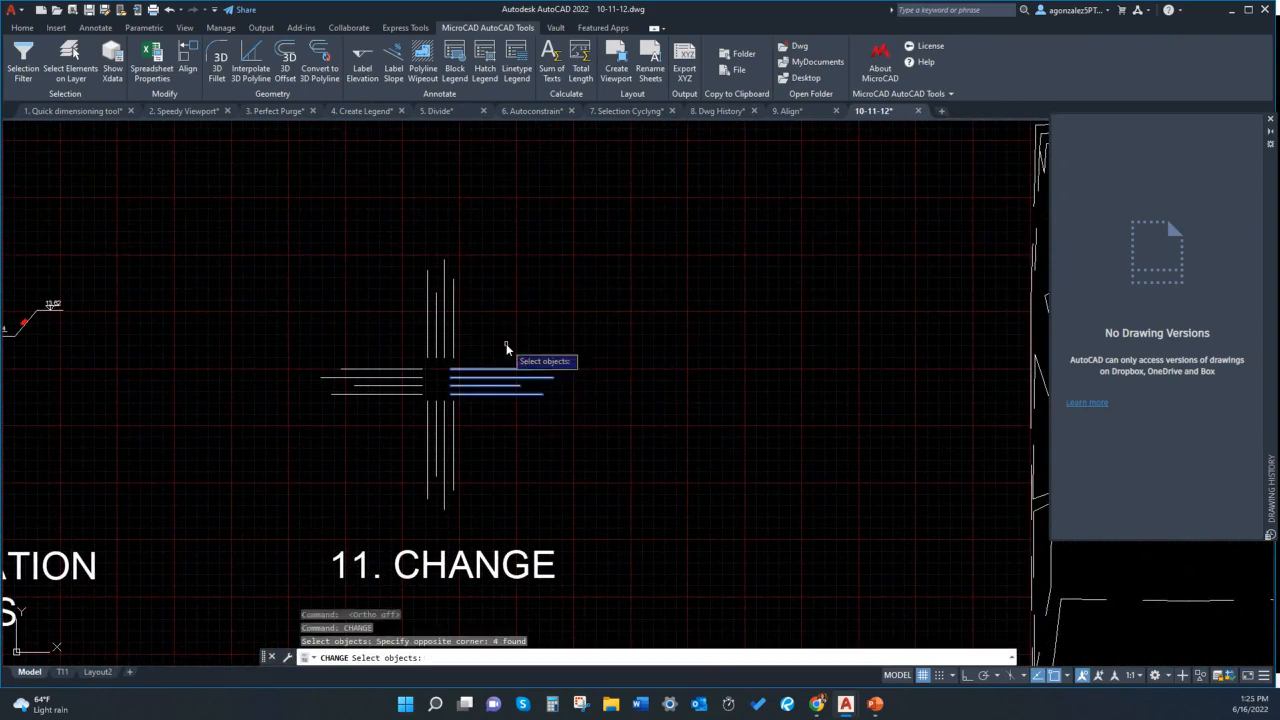
pyautogui.press('Return')
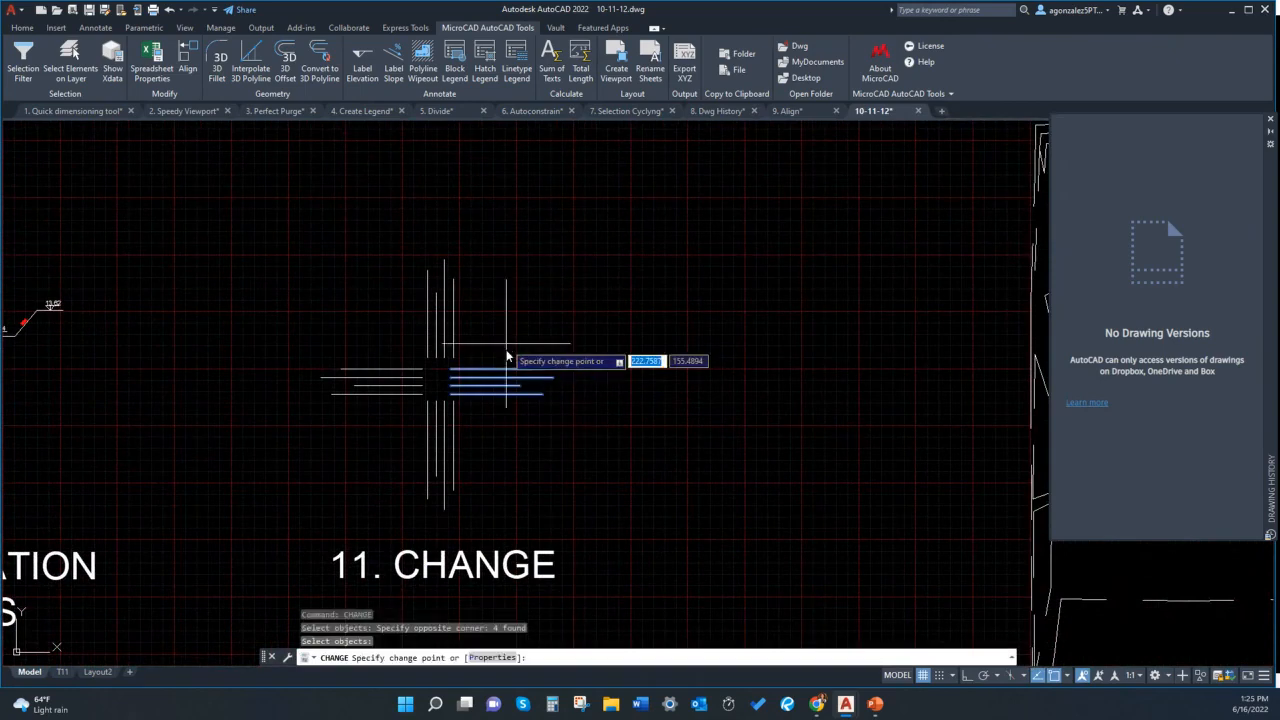
pyautogui.click(570, 385)
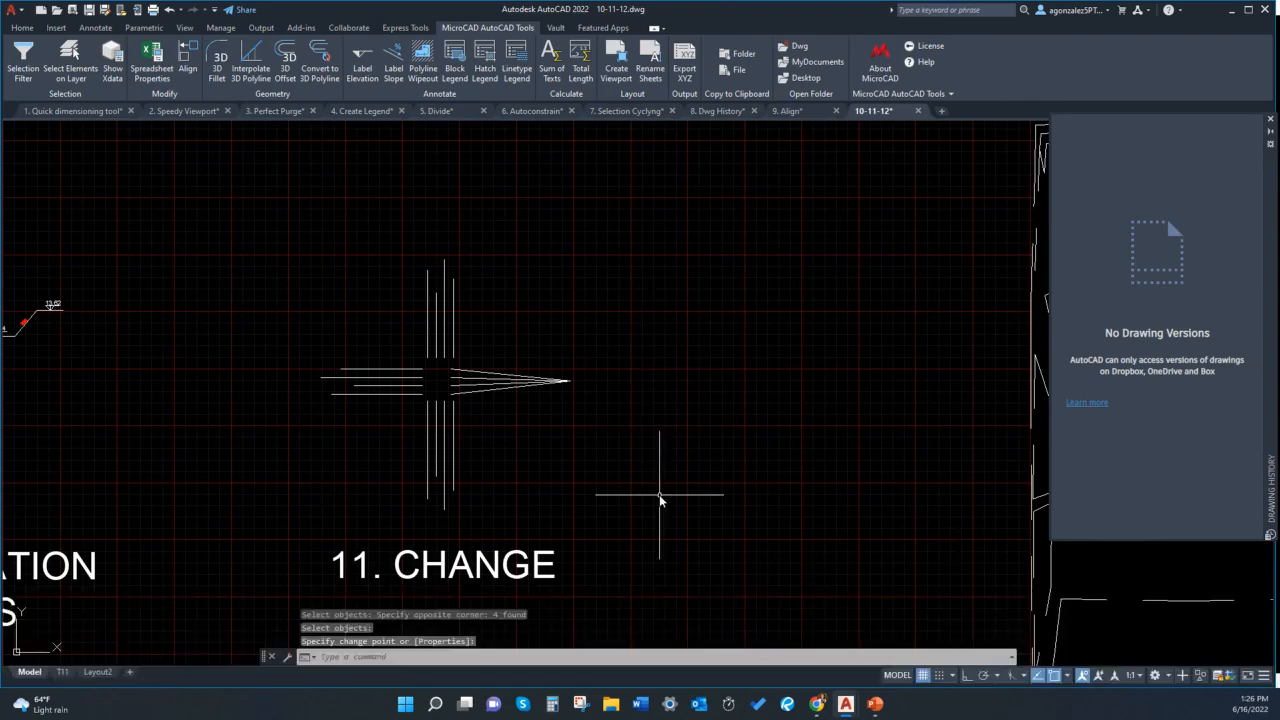
# Bring the Selection sample with the car outline, circles, ellipse, pentagon and rectangle into view
pyautogui.moveTo(659, 494); pyautogui.dragTo(660, 491, button='middle')
pyautogui.hotkey('alt', 'Tab')
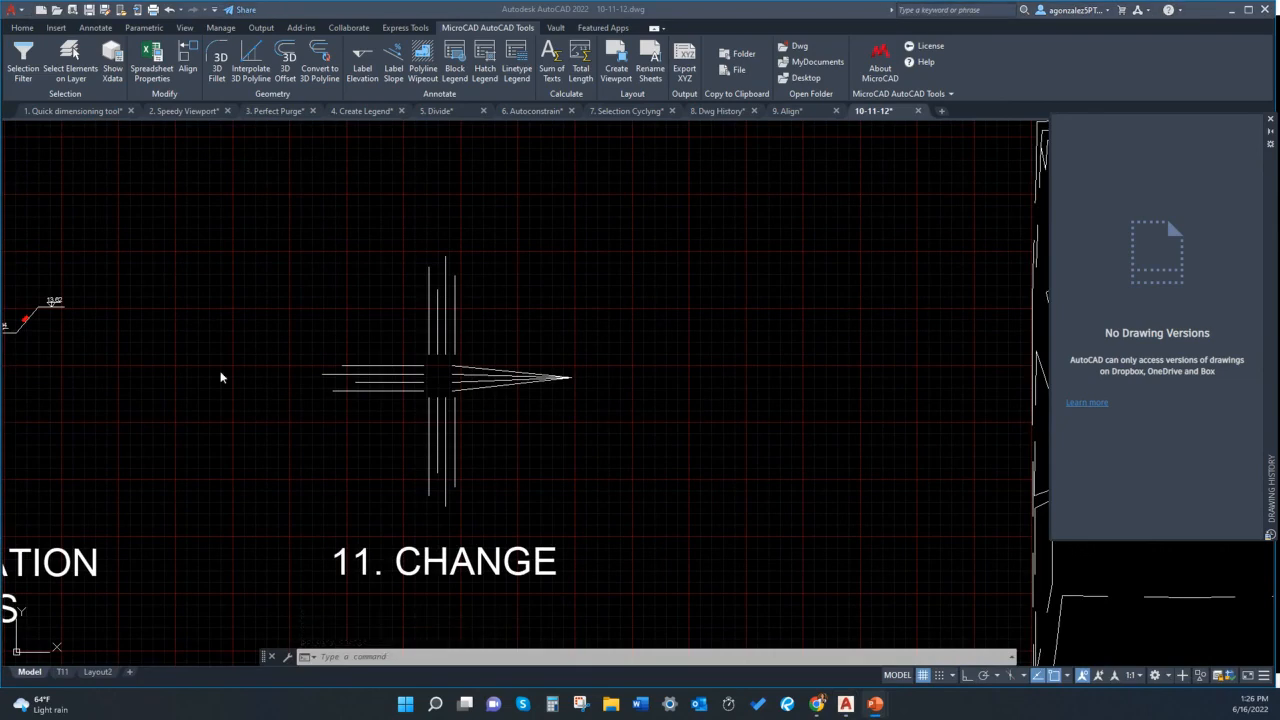
pyautogui.scroll(-2, 374, 320)
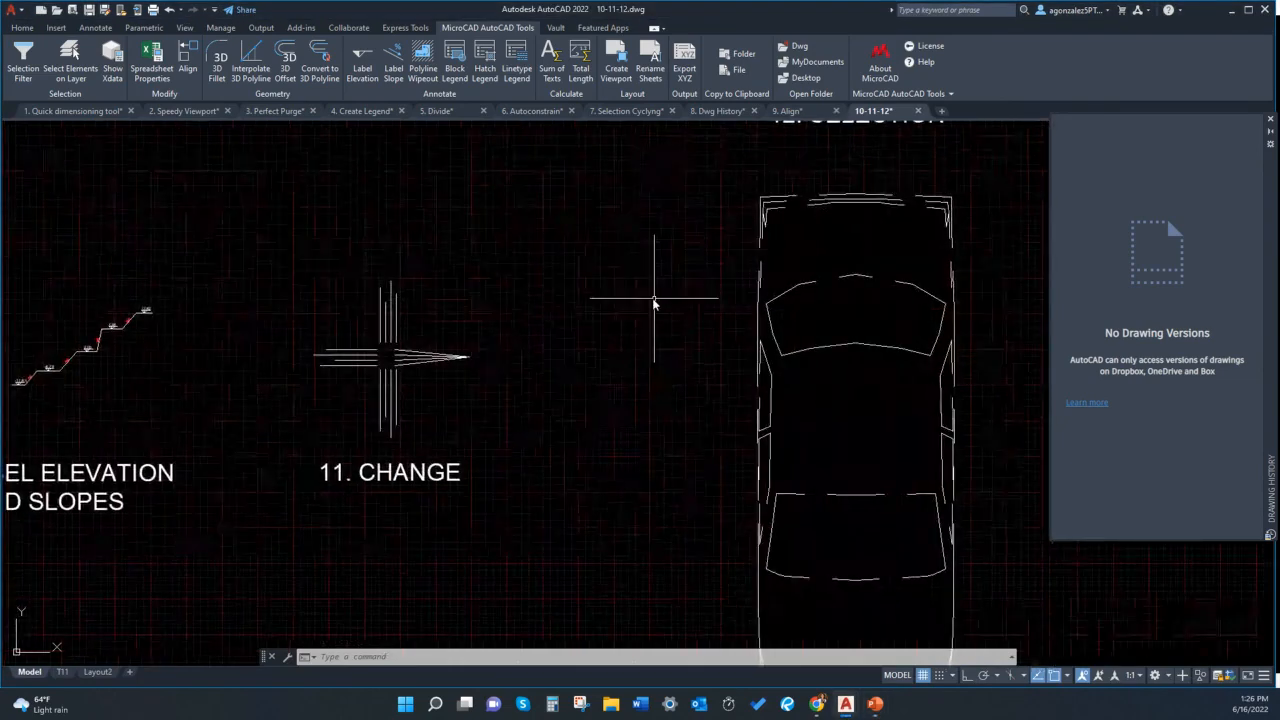
pyautogui.scroll(-2, 654, 298)
pyautogui.moveTo(637, 343); pyautogui.dragTo(572, 345, button='middle')
pyautogui.scroll(-2, 576, 343)
pyautogui.moveTo(704, 376); pyautogui.dragTo(509, 398, button='middle')
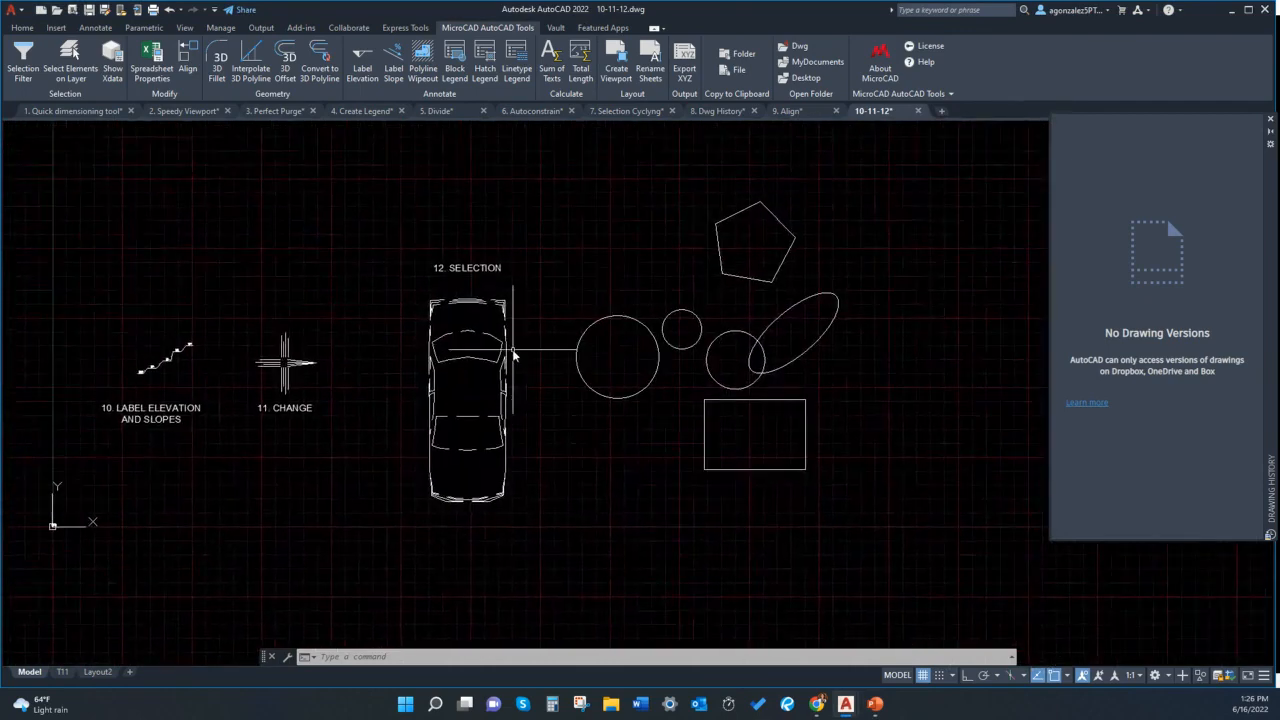
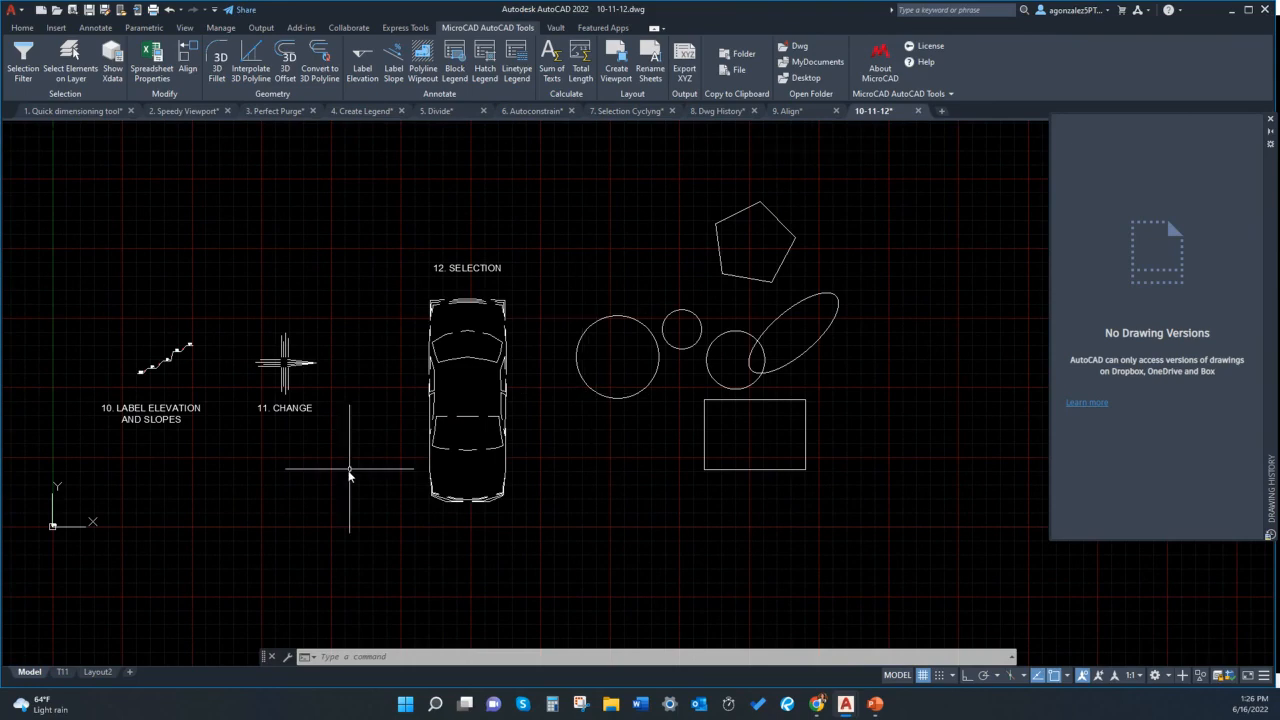
# Select the large left circle and the small circle with an enclosing window, and clear the selection
pyautogui.moveTo(349, 469); pyautogui.dragTo(297, 427, button='middle')
pyautogui.moveTo(576, 413)
pyautogui.mouseDown(button='middle')
pyautogui.moveTo(551, 409)
pyautogui.moveTo(451, 458)
pyautogui.mouseUp(button='middle')
pyautogui.moveTo(496, 412); pyautogui.dragTo(456, 452, button='middle')
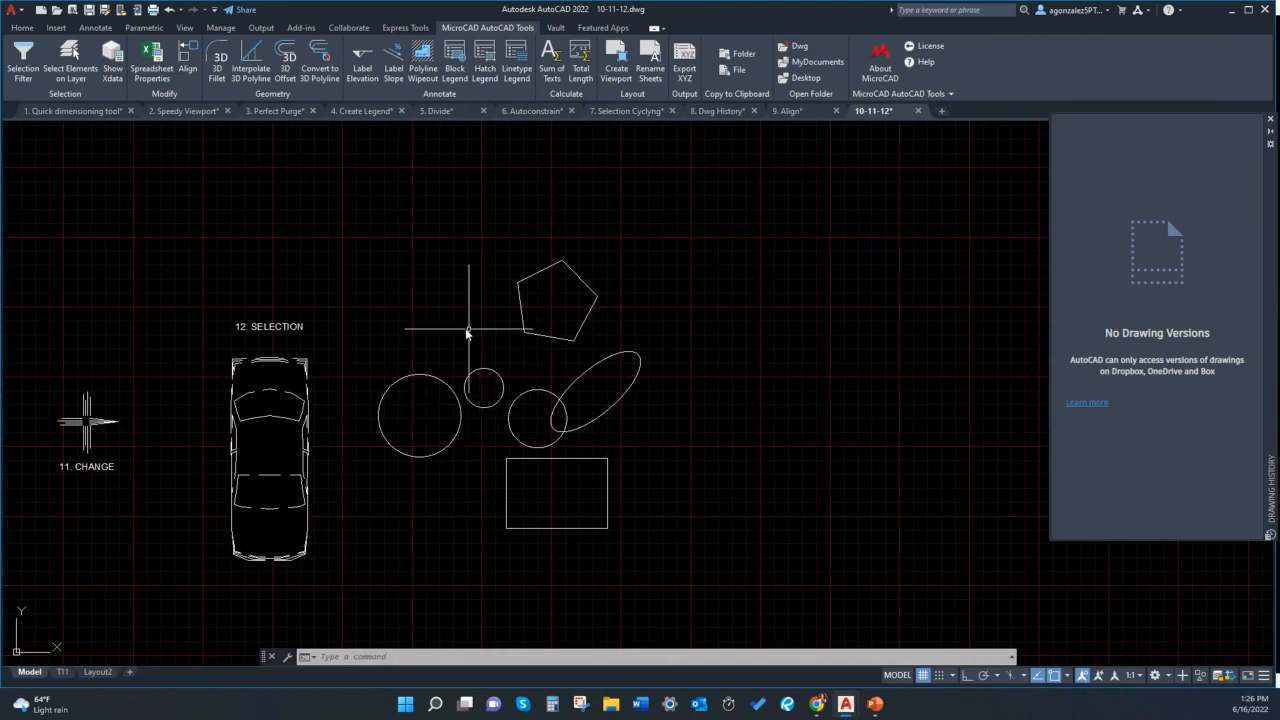
pyautogui.moveTo(394, 308); pyautogui.dragTo(341, 291, button='middle')
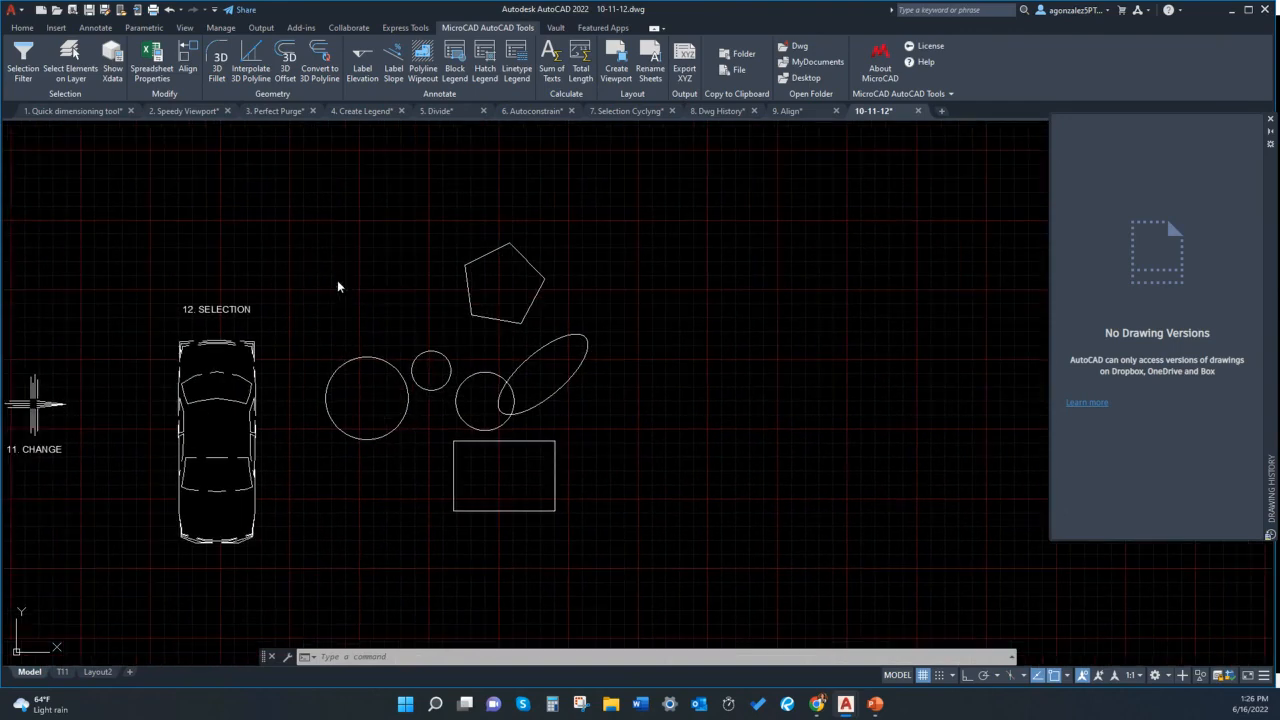
pyautogui.click(288, 197)
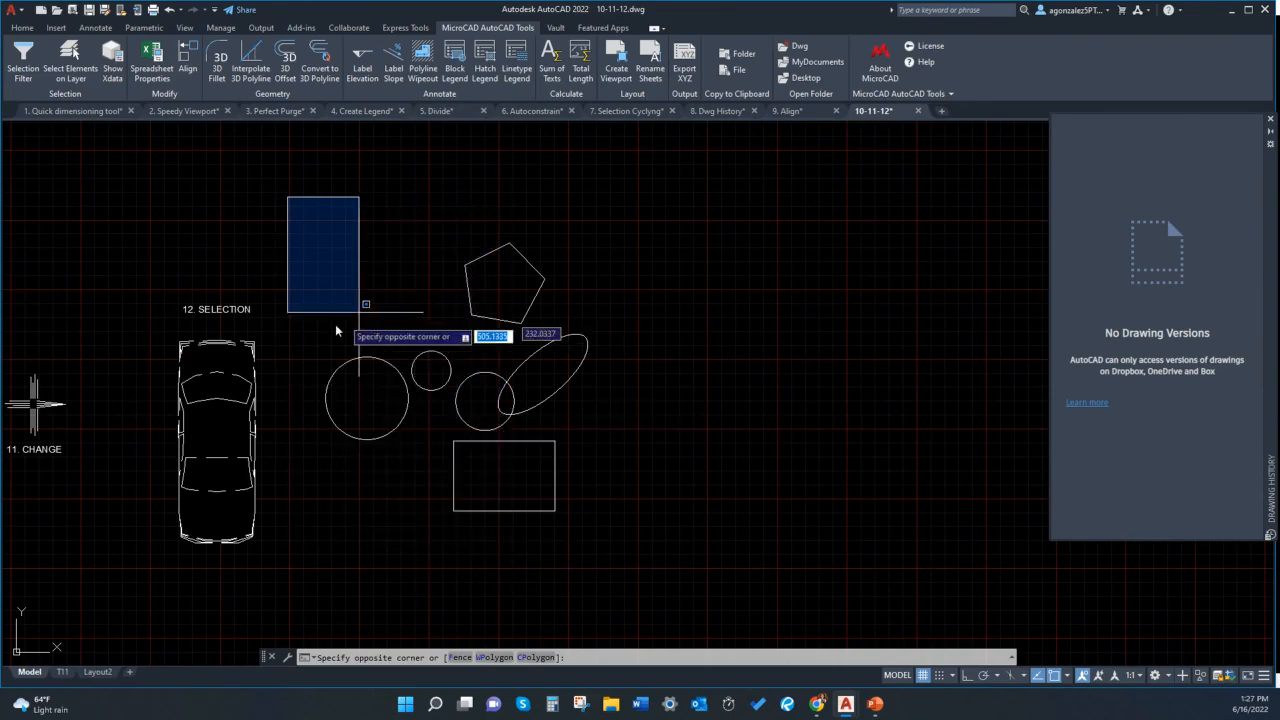
pyautogui.click(476, 541)
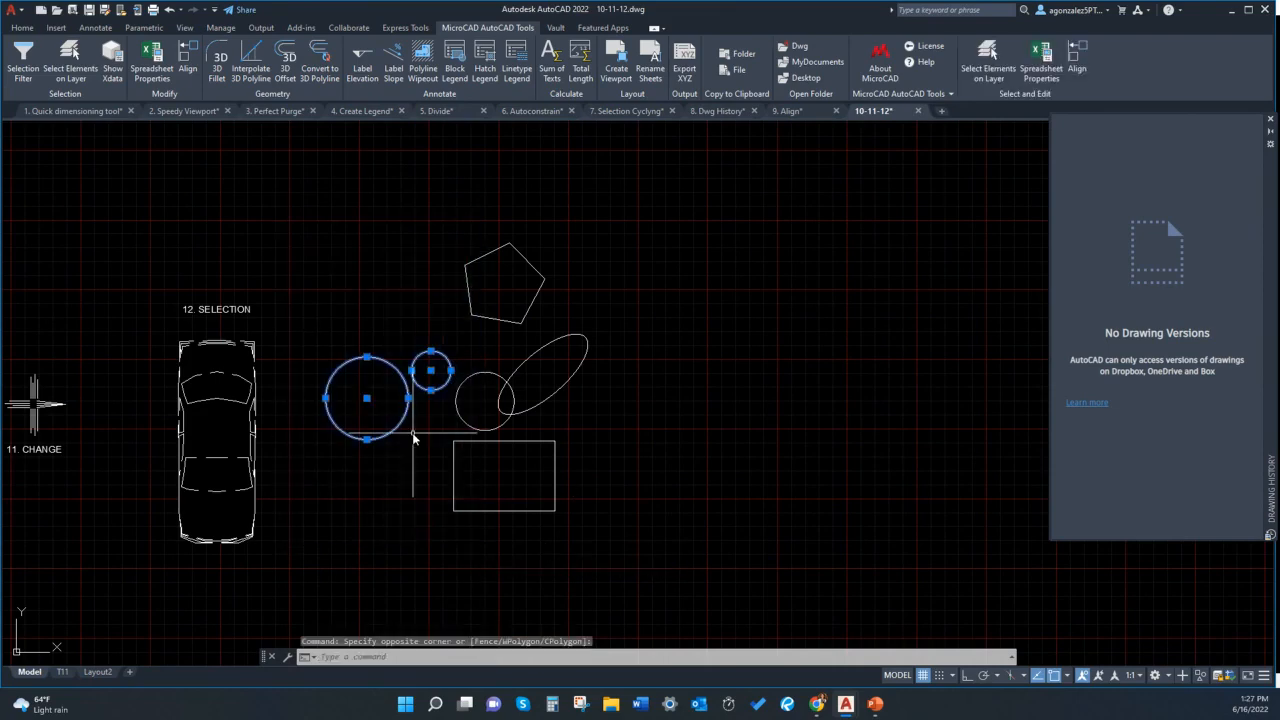
pyautogui.moveTo(418, 440); pyautogui.dragTo(446, 442, button='middle')
pyautogui.press('Escape')
# Select the three circles, ellipse, pentagon and rectangle with one enclosing window, and clear the selection
pyautogui.click(307, 177)
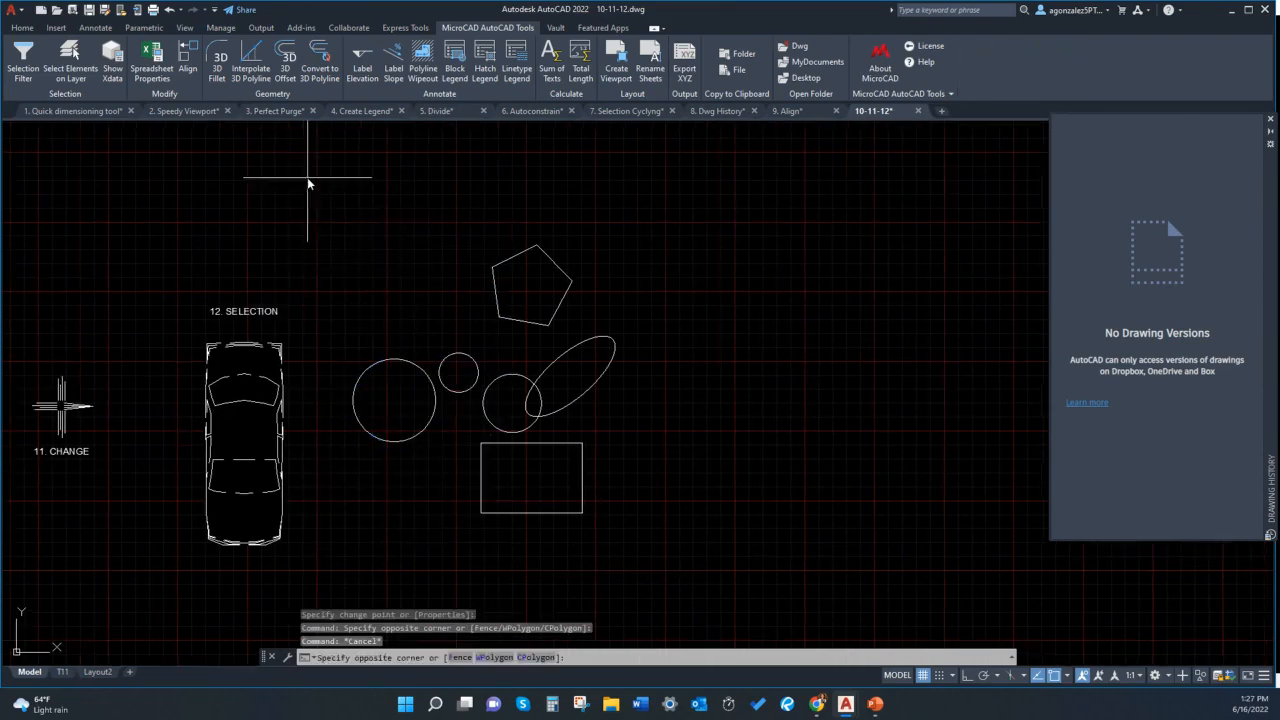
pyautogui.click(638, 551)
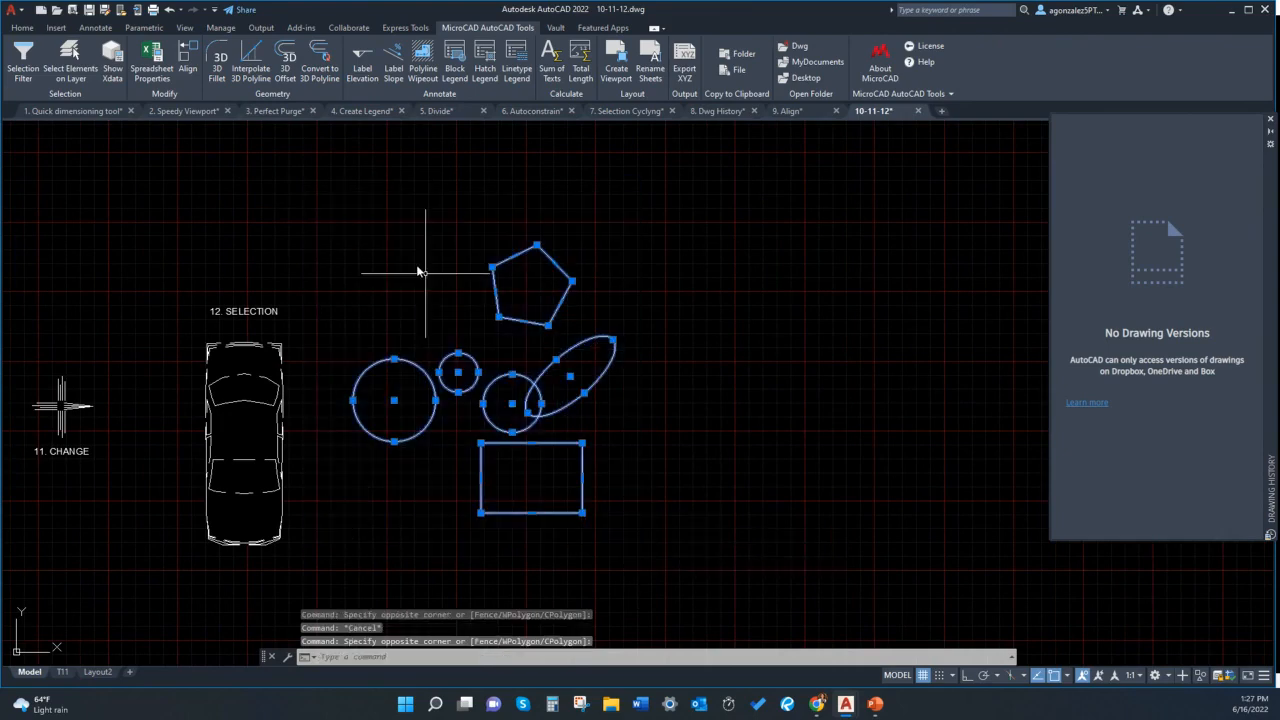
pyautogui.press('Escape')
pyautogui.press('Escape')
pyautogui.moveTo(393, 250)
pyautogui.mouseDown(button='middle')
pyautogui.moveTo(403, 323)
pyautogui.moveTo(382, 257)
pyautogui.mouseUp(button='middle')
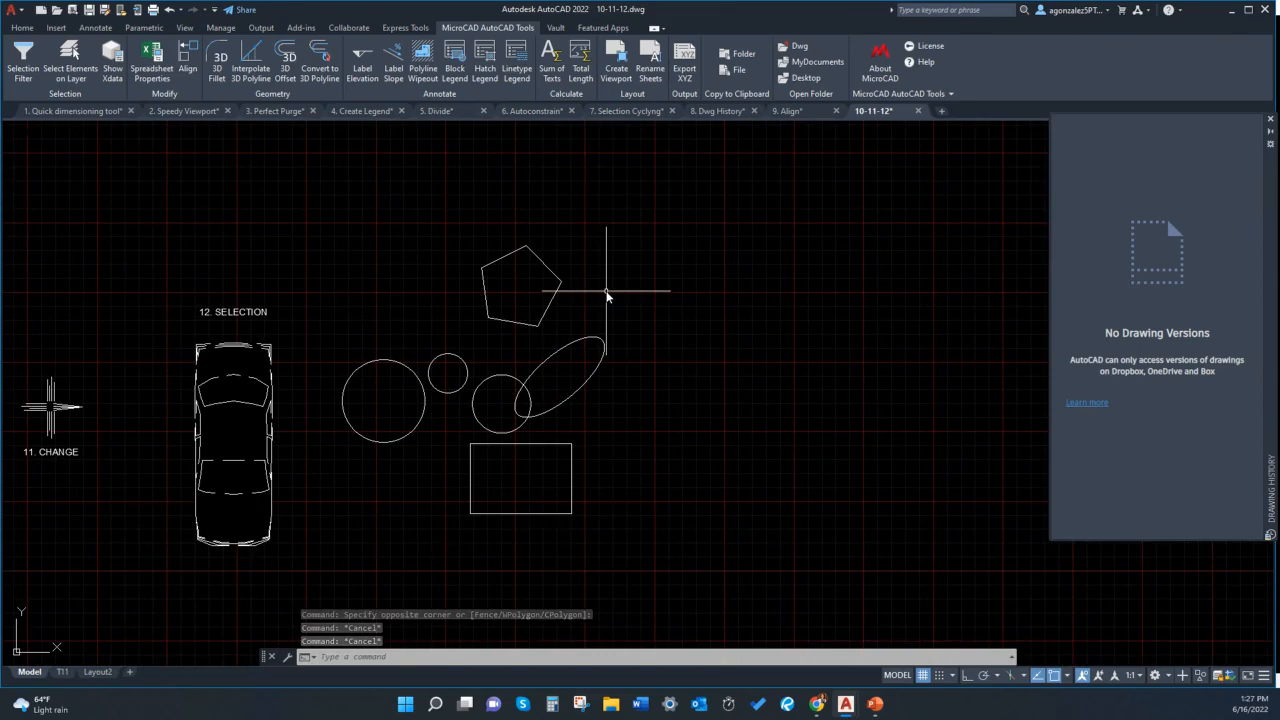
# Select all six shapes with a crossing window, clear them, make a smaller crossing selection over the pentagon and ellipse, and clear it
pyautogui.click(639, 219)
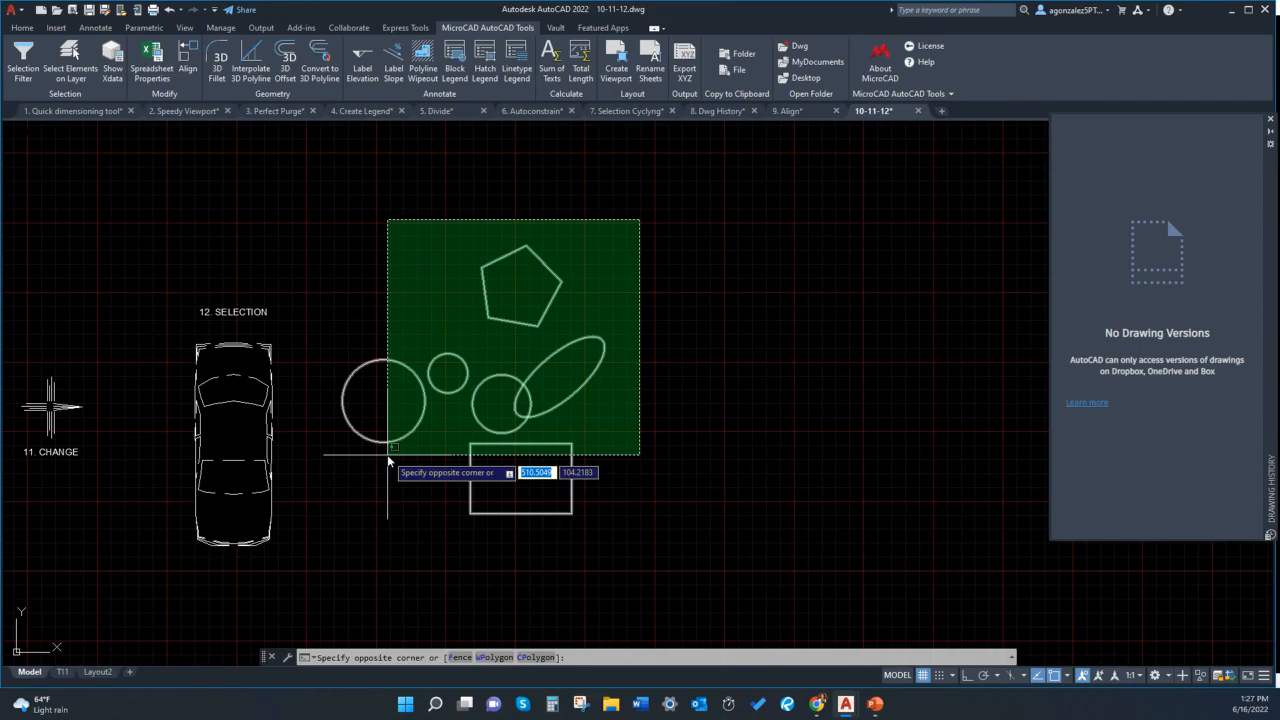
pyautogui.click(381, 504)
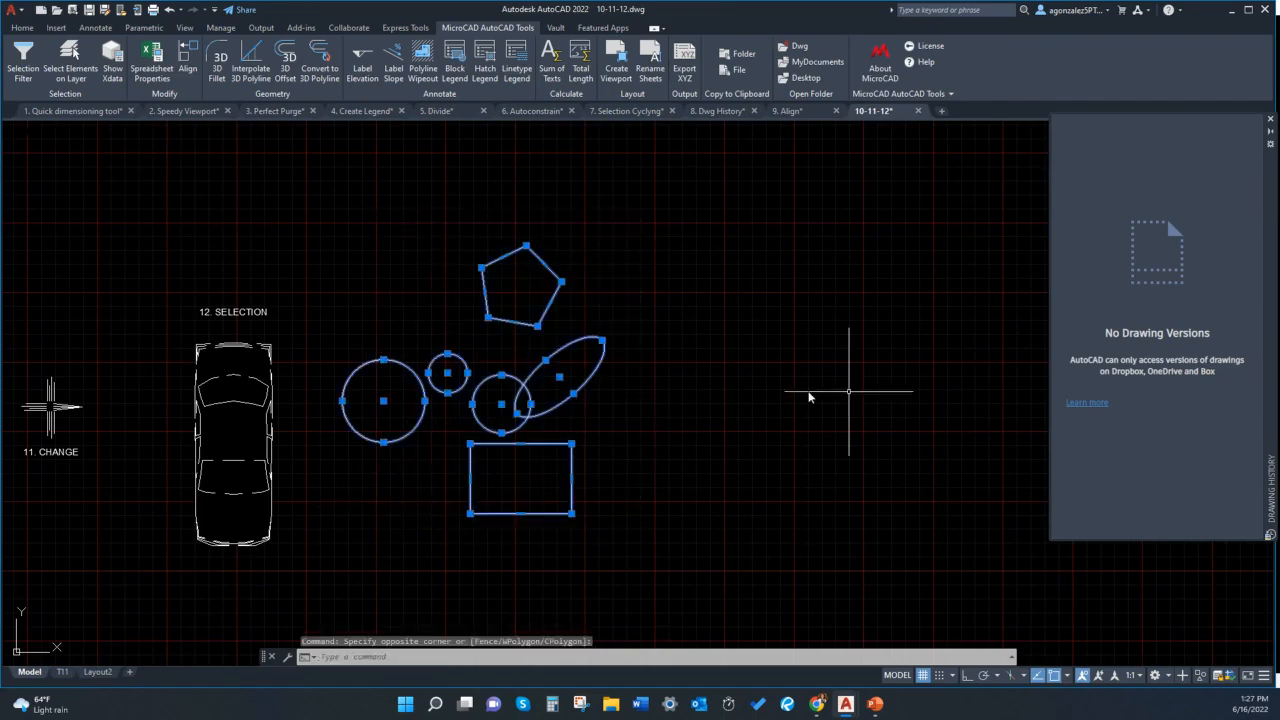
pyautogui.press('Escape')
pyautogui.press('Escape')
pyautogui.click(629, 240)
pyautogui.click(525, 423)
pyautogui.press('Escape')
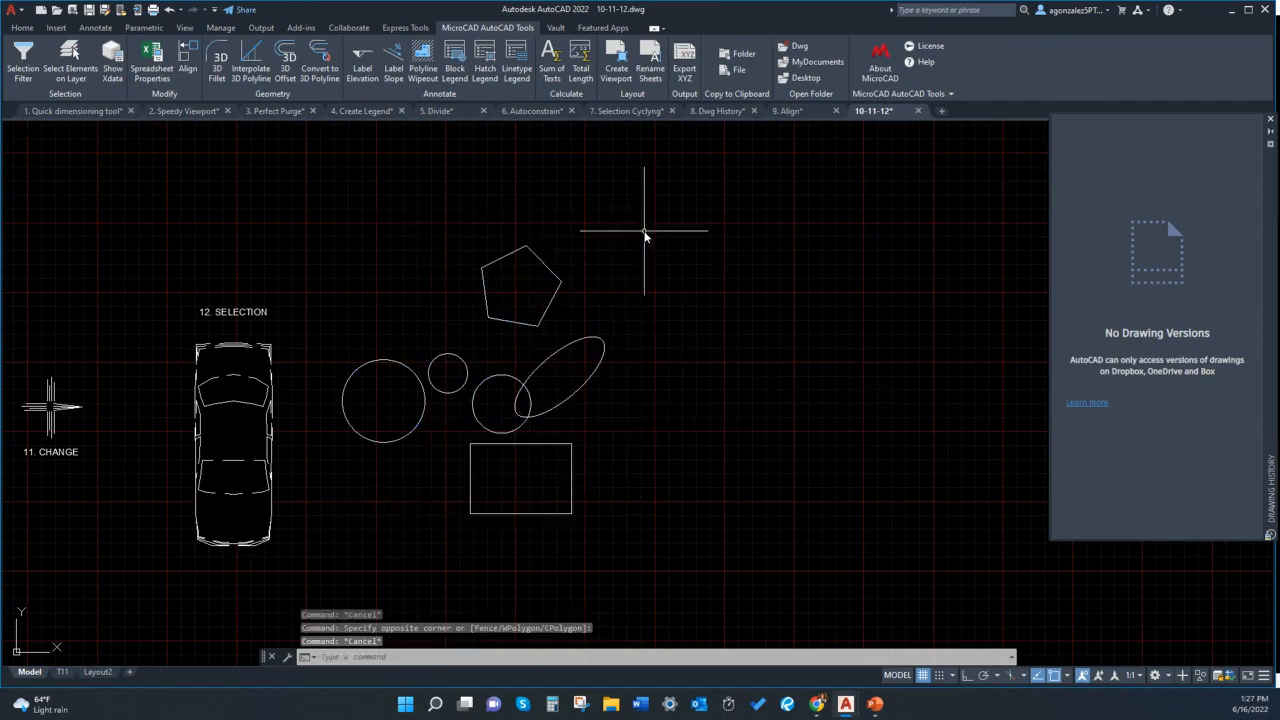
pyautogui.click(644, 227)
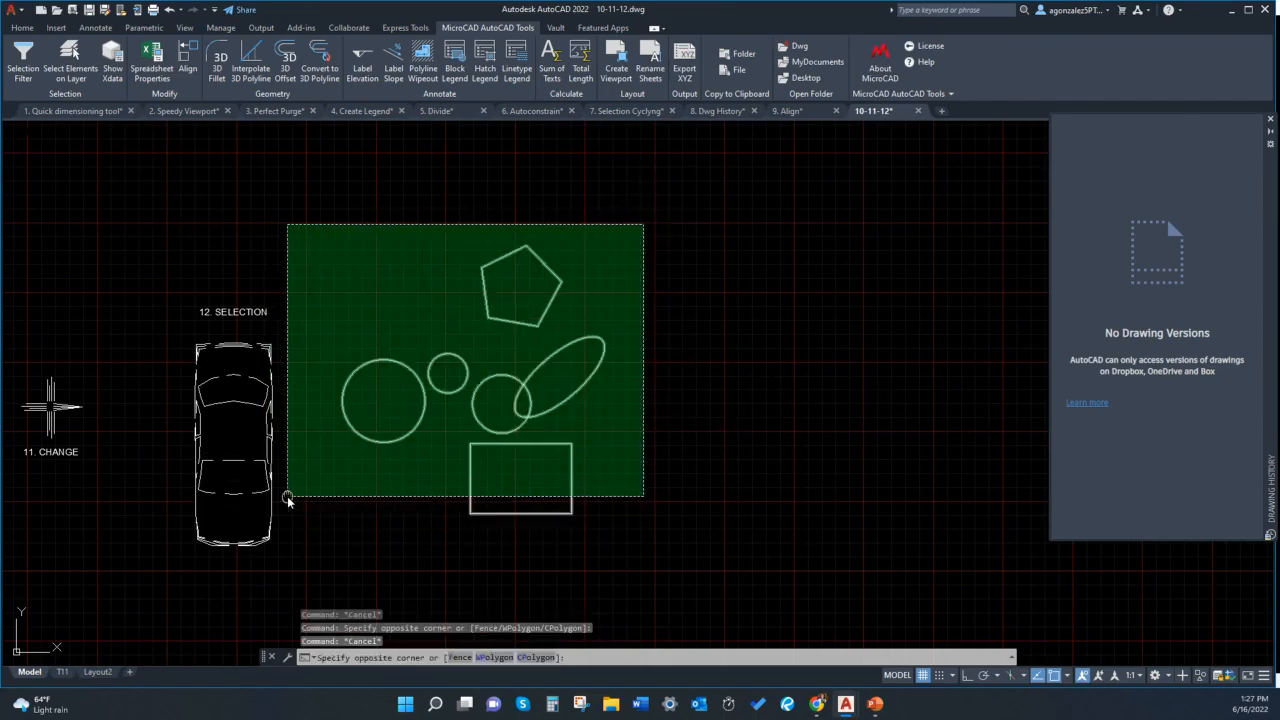
pyautogui.moveTo(287, 496)
pyautogui.mouseDown(button='middle')
pyautogui.moveTo(302, 486)
pyautogui.moveTo(339, 510)
pyautogui.mouseUp(button='middle')
pyautogui.press('Escape')
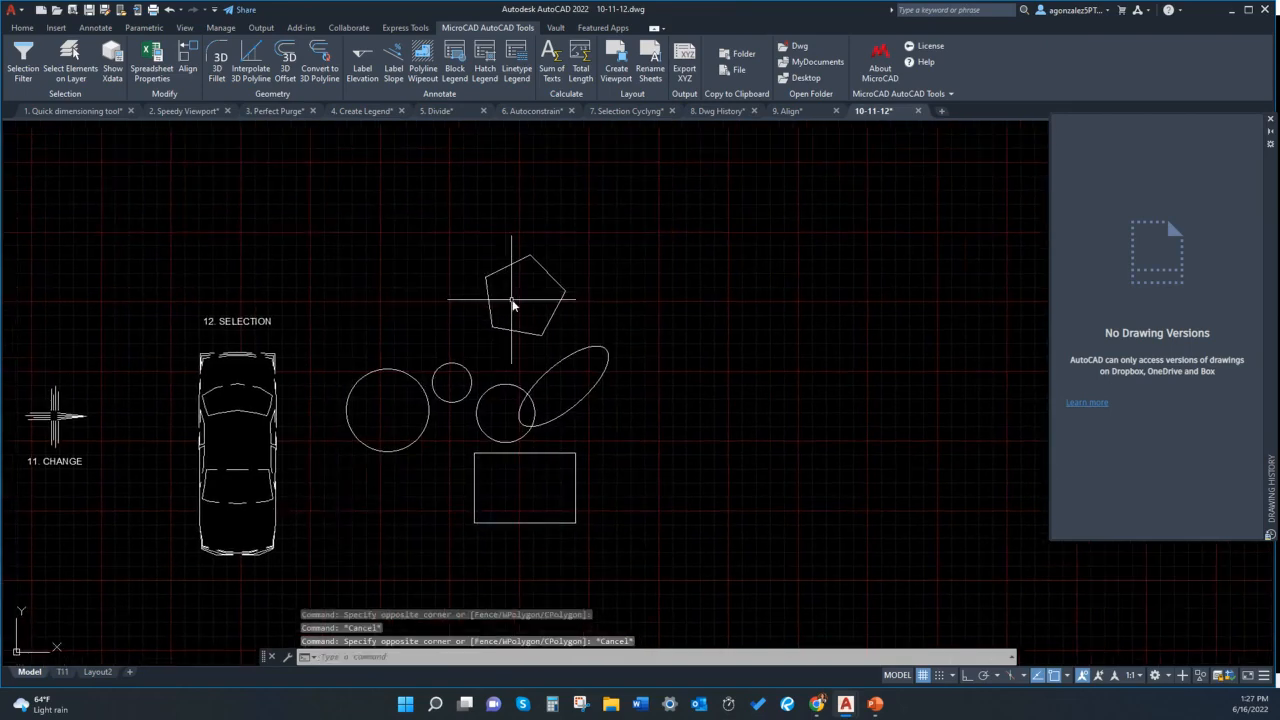
pyautogui.click(628, 231)
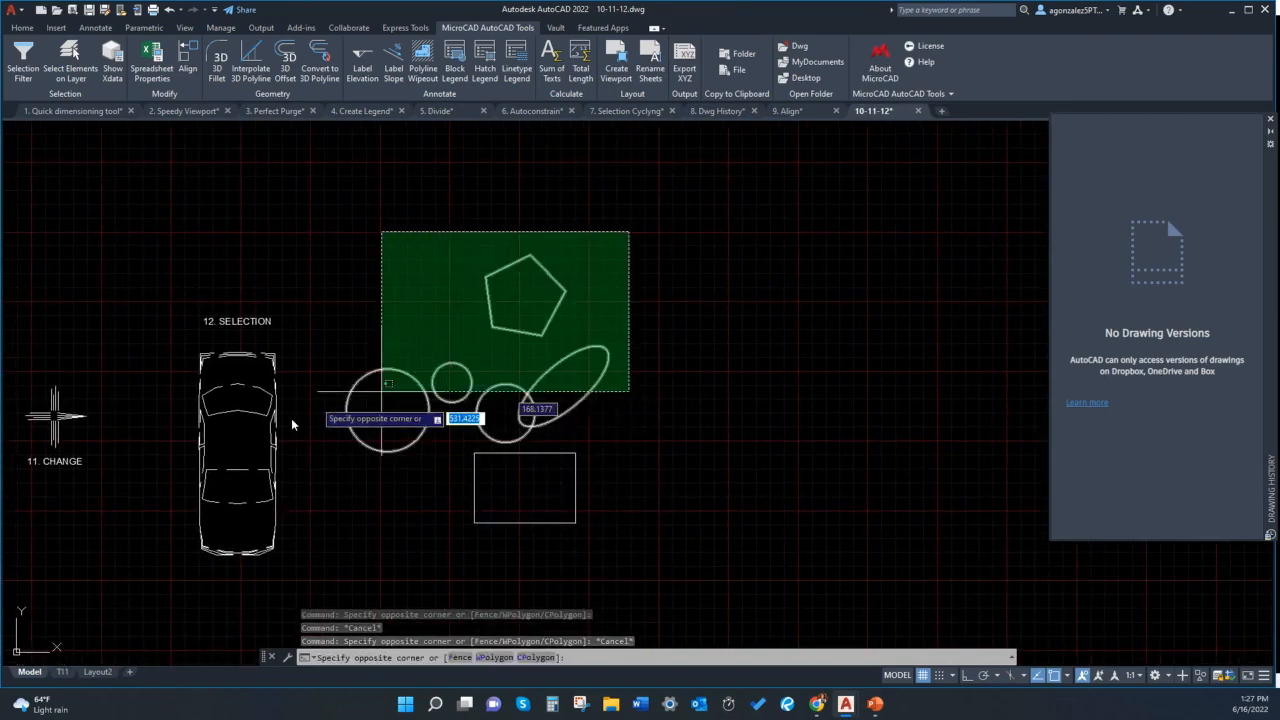
pyautogui.moveTo(411, 467); pyautogui.dragTo(400, 403, button='middle')
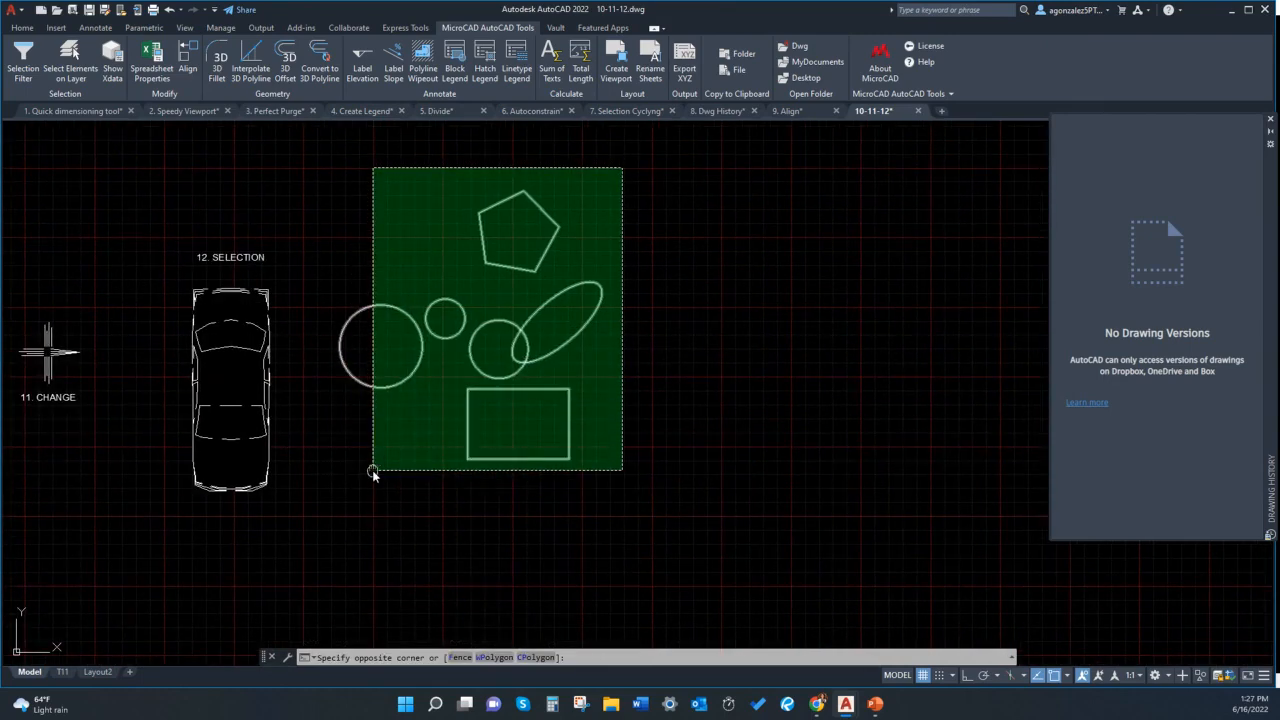
pyautogui.press('Escape')
pyautogui.press('Escape')
# Use the Fence option to select the pentagon, large circle, overlapping circle and ellipse, and clear the selection
pyautogui.moveTo(542, 412)
pyautogui.mouseDown(button='middle')
pyautogui.moveTo(604, 432)
pyautogui.moveTo(643, 468)
pyautogui.mouseUp(button='middle')
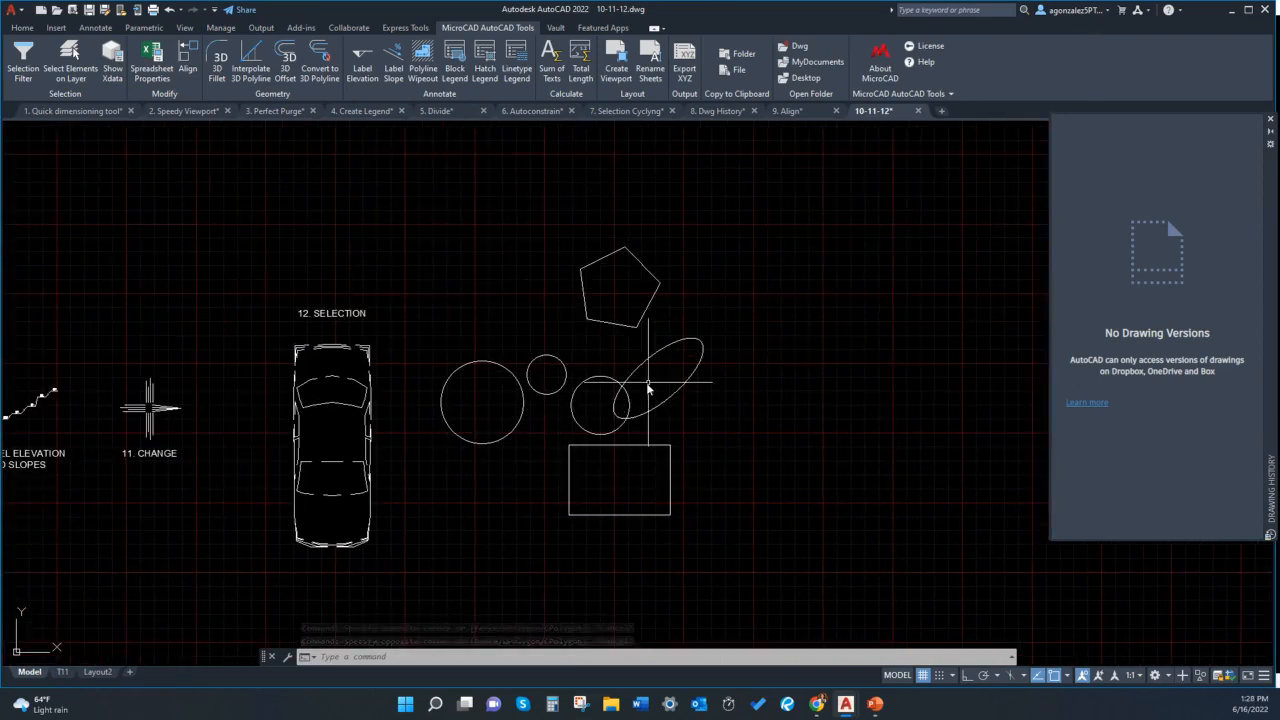
pyautogui.moveTo(617, 433)
pyautogui.mouseDown(button='middle')
pyautogui.moveTo(609, 394)
pyautogui.moveTo(635, 417)
pyautogui.mouseUp(button='middle')
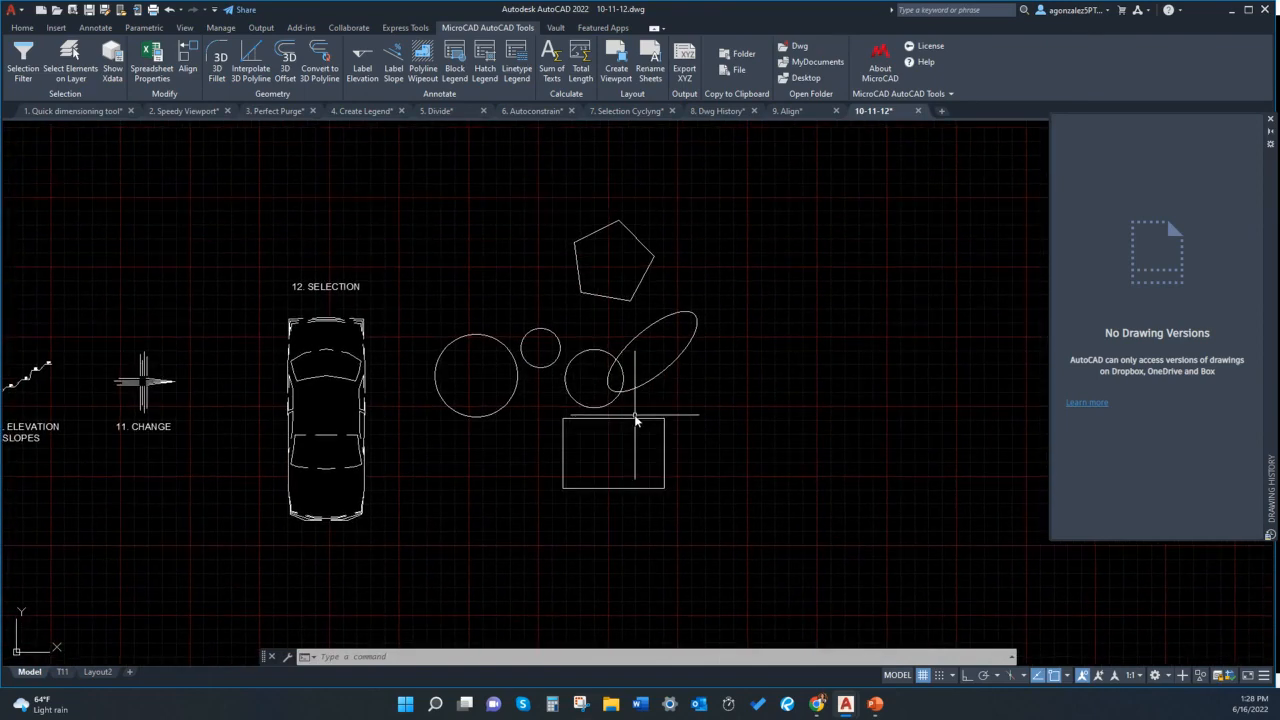
pyautogui.moveTo(690, 321); pyautogui.dragTo(683, 325, button='middle')
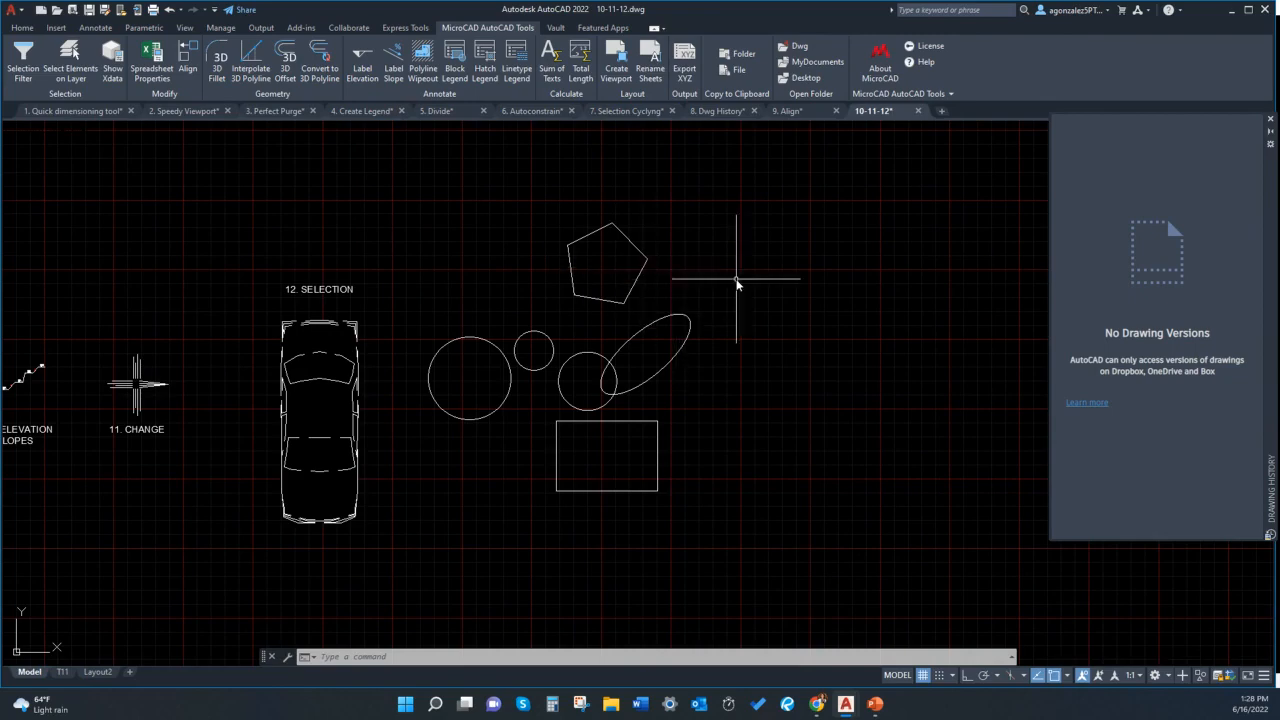
pyautogui.moveTo(735, 280); pyautogui.dragTo(733, 281, button='middle')
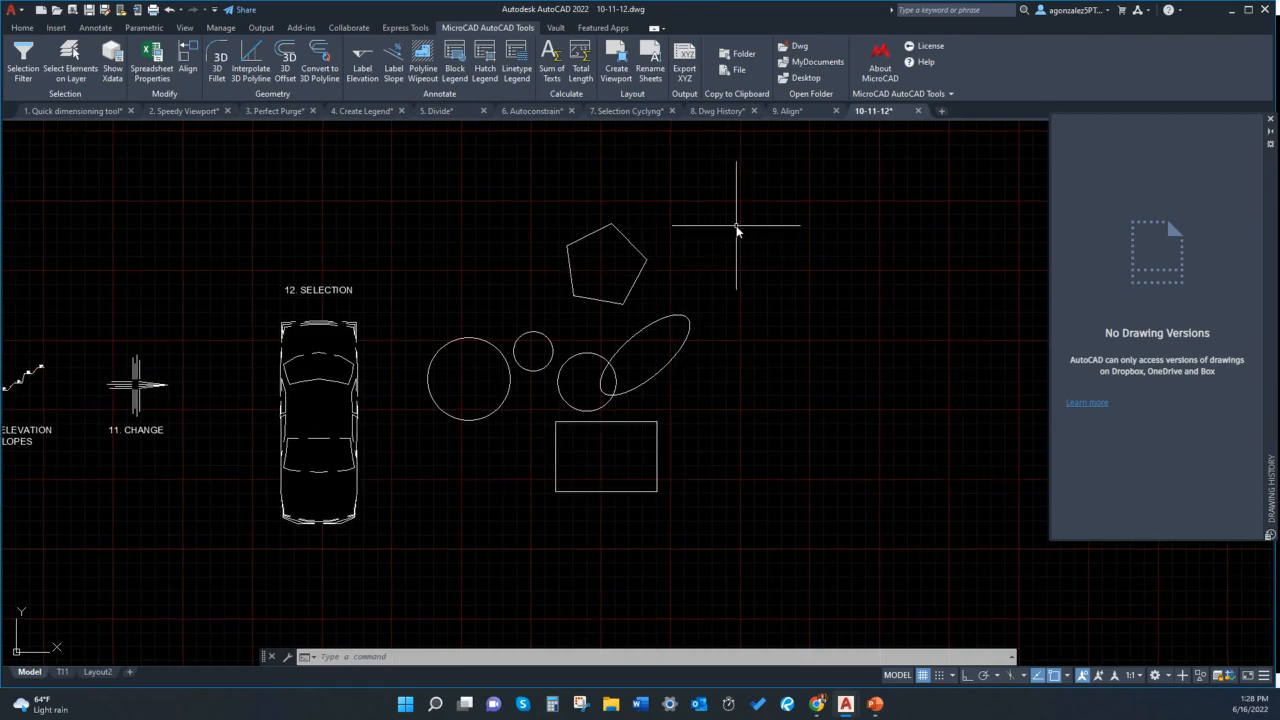
pyautogui.click(742, 218)
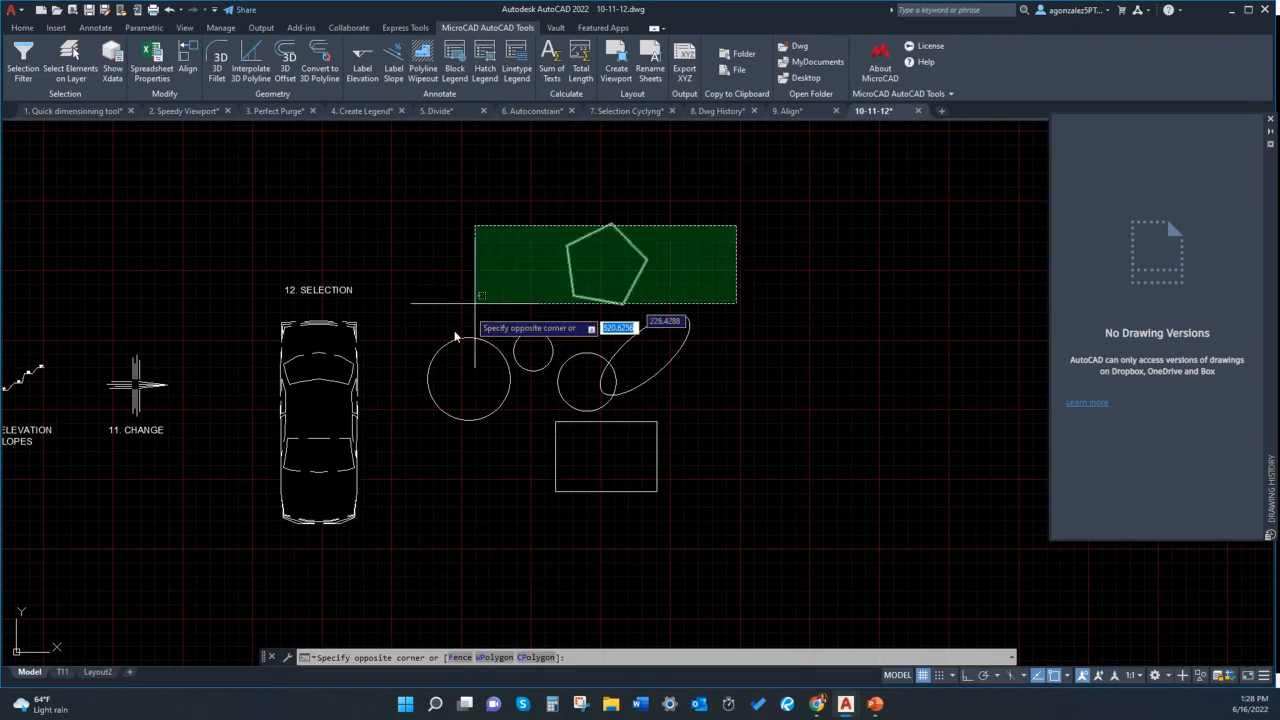
pyautogui.click(460, 657)
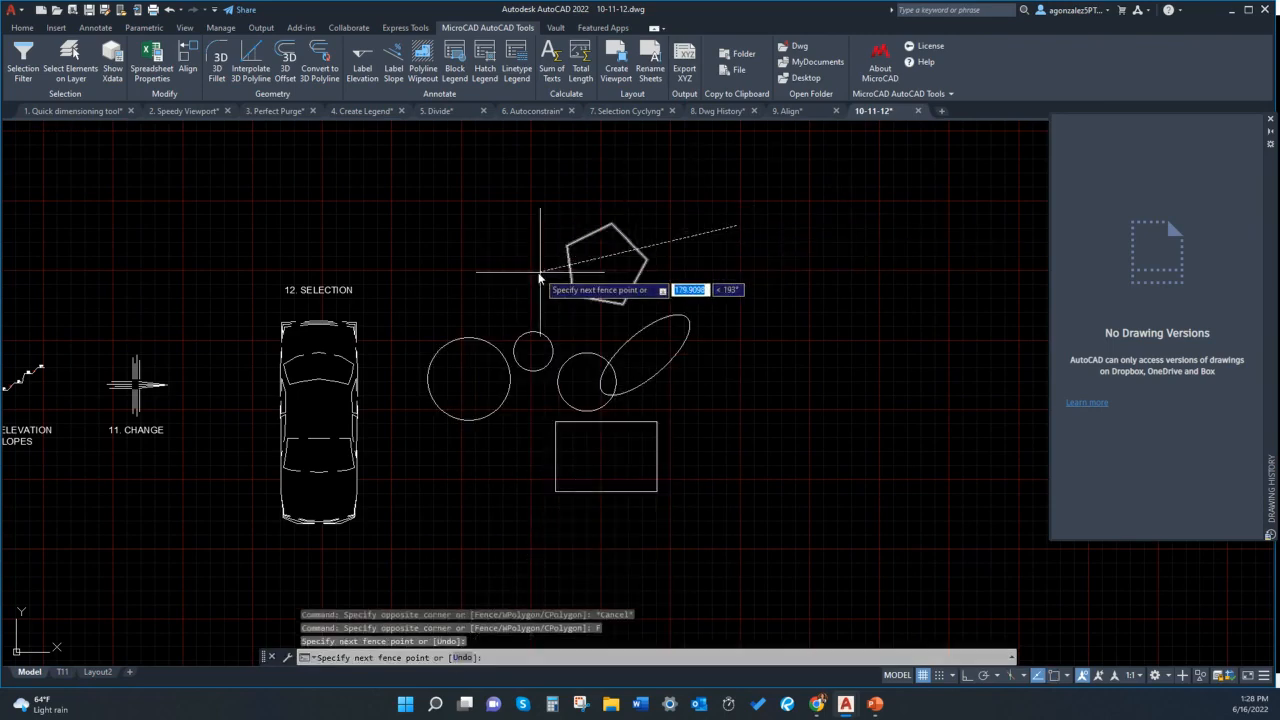
pyautogui.click(478, 266)
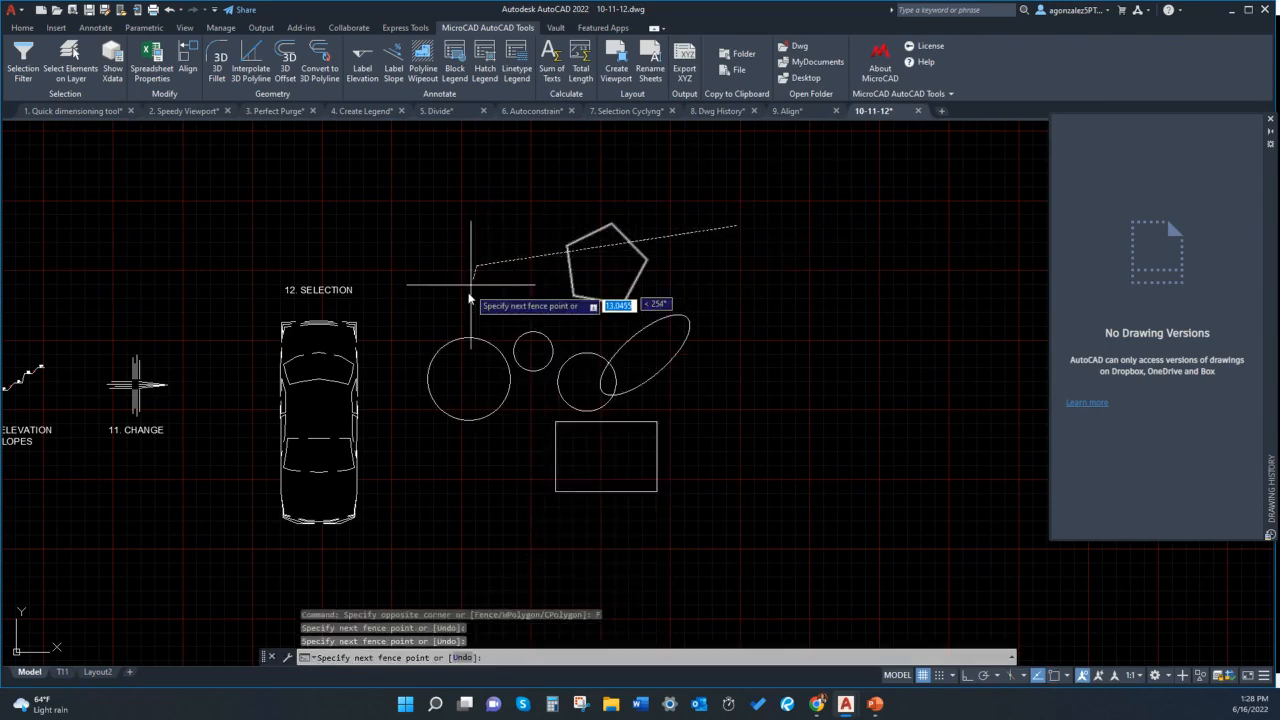
pyautogui.click(437, 458)
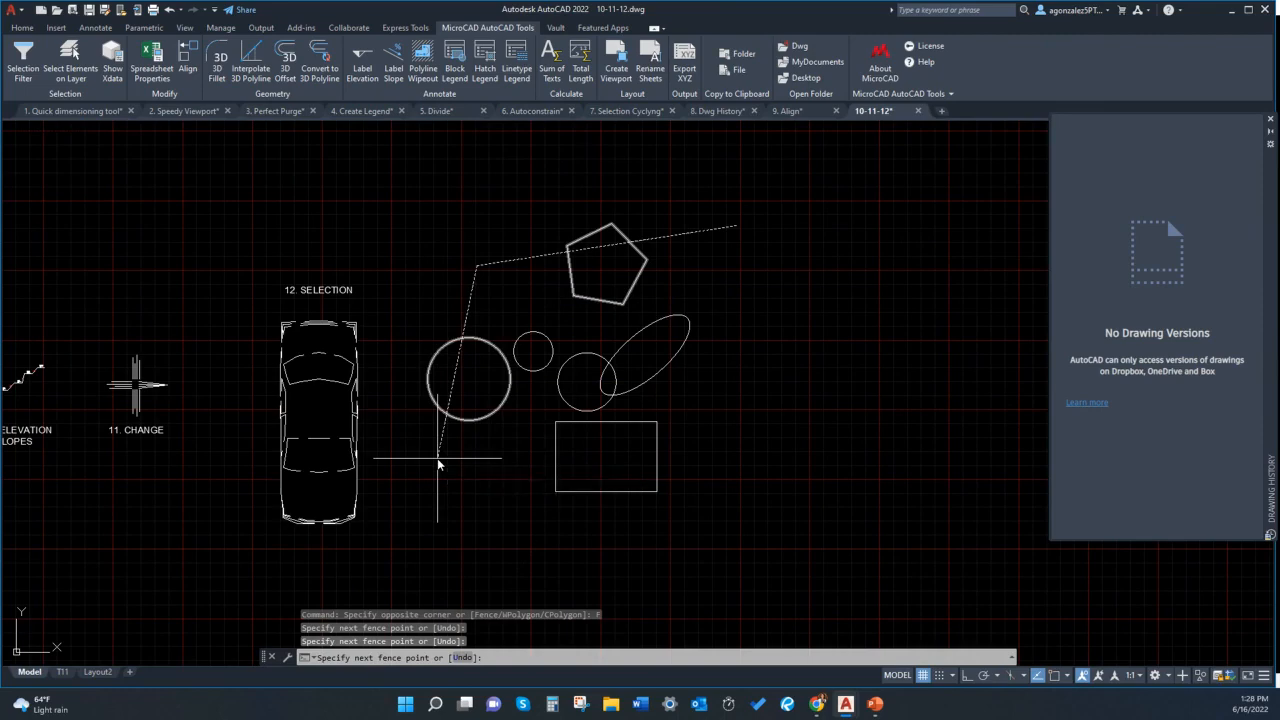
pyautogui.click(709, 316)
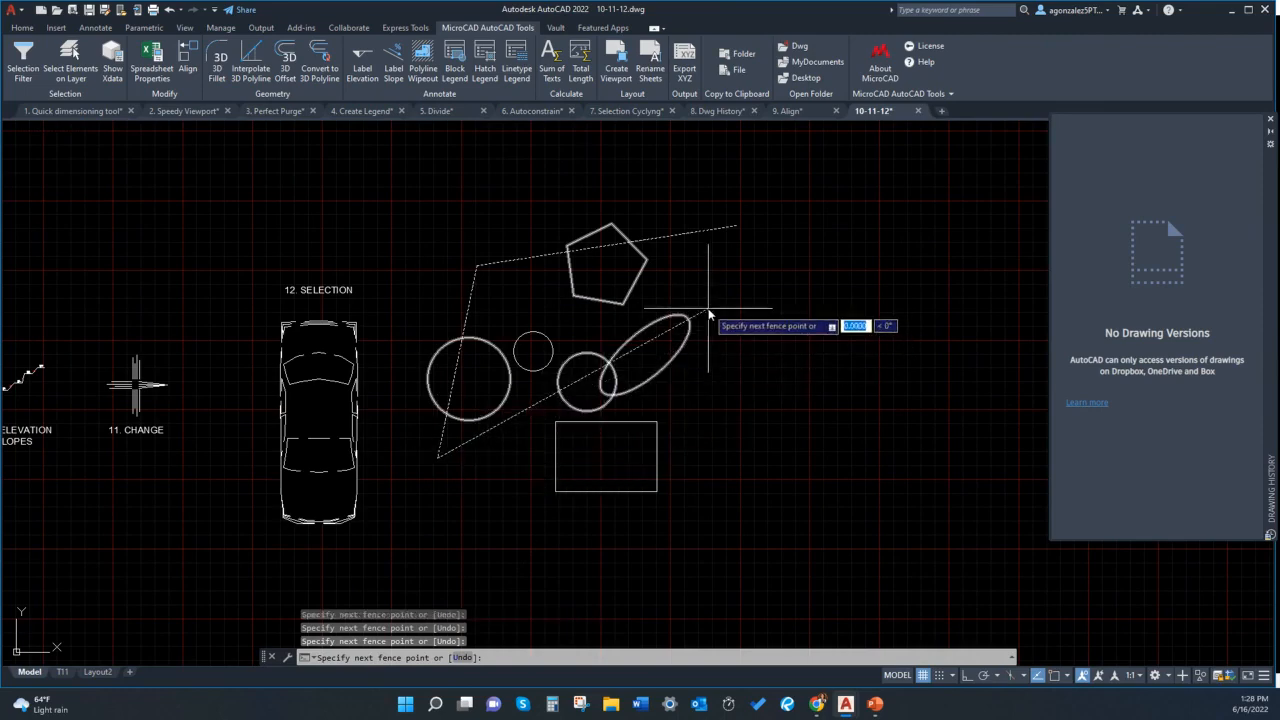
pyautogui.press('Return')
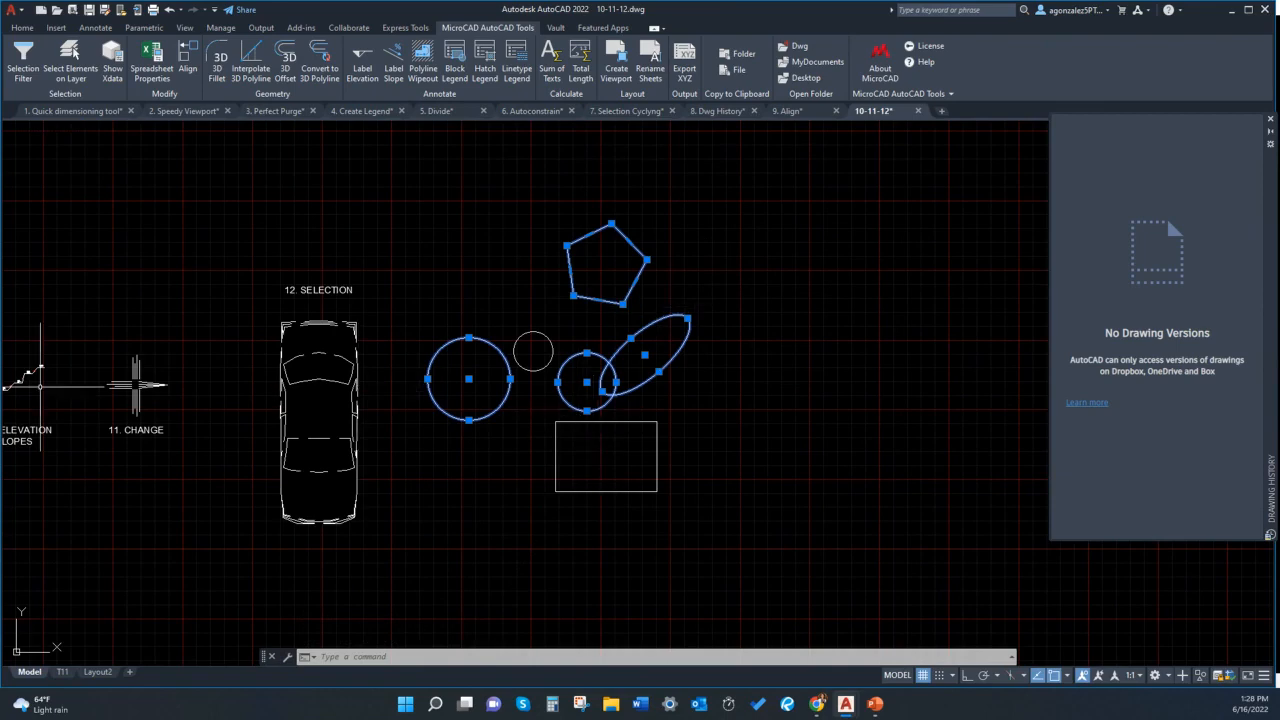
pyautogui.hotkey('alt', 'Tab')
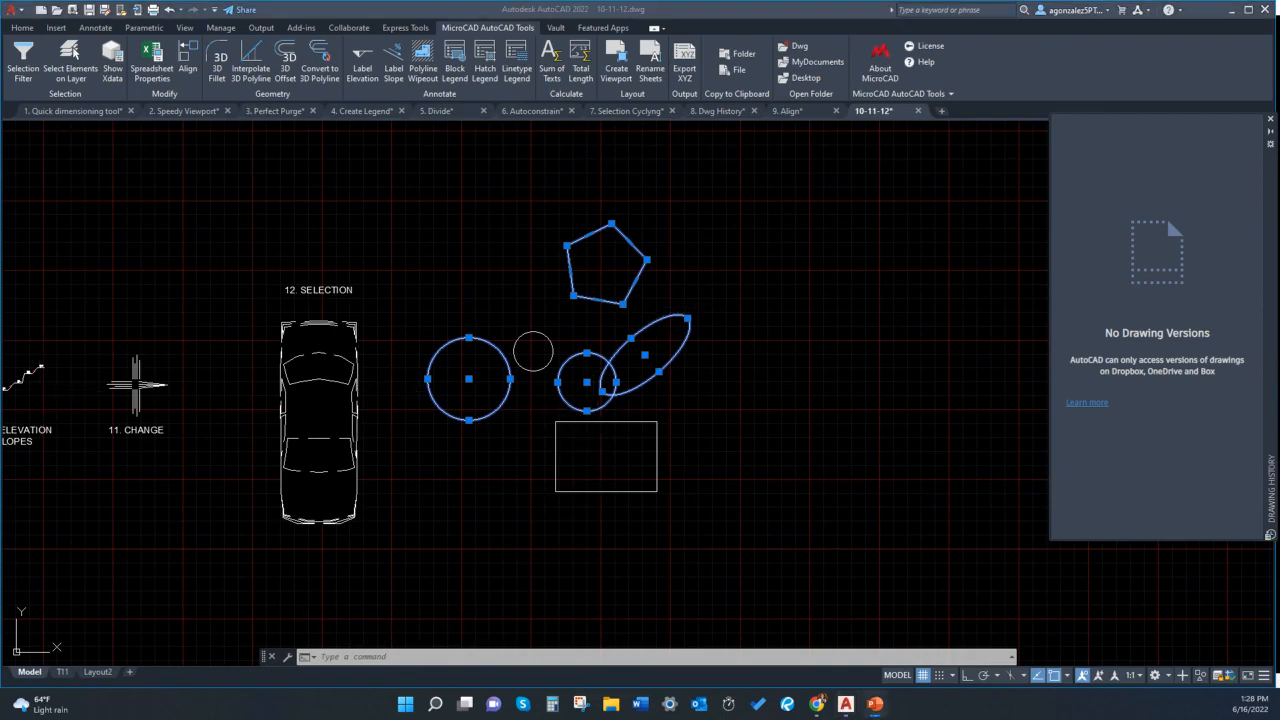
pyautogui.click(559, 324)
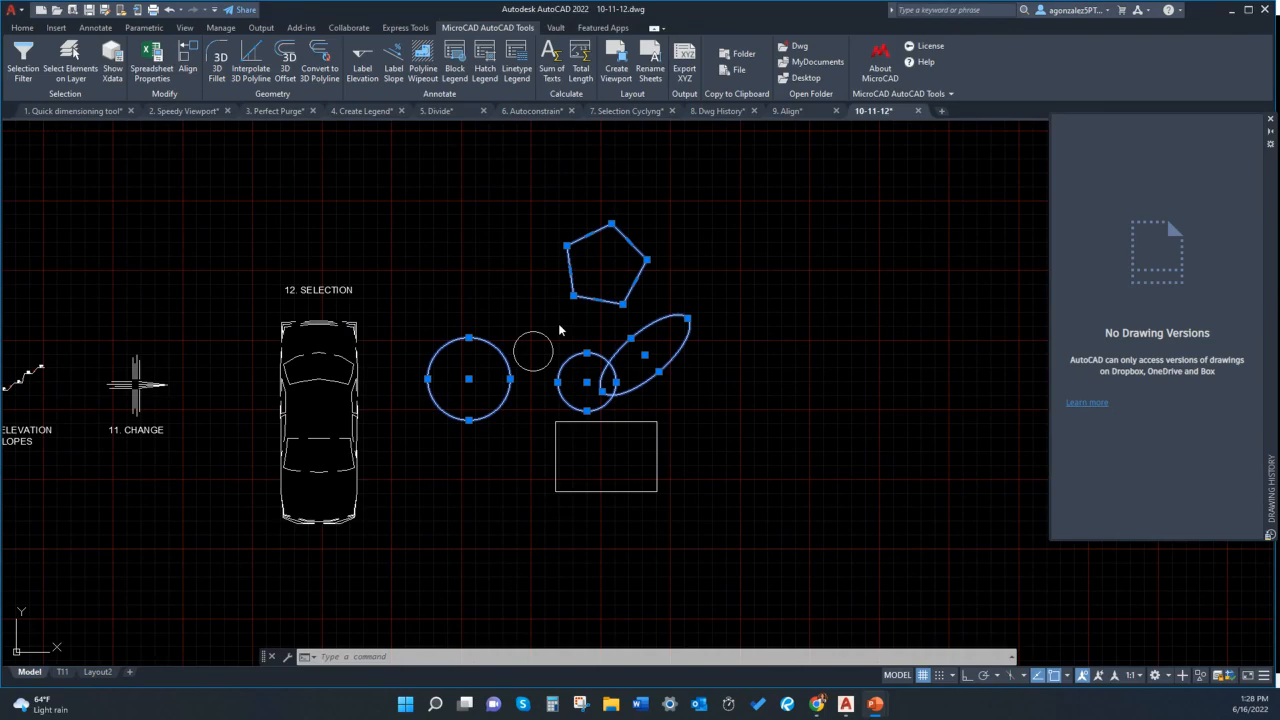
pyautogui.scroll(-3, 558, 323)
pyautogui.press('Escape')
pyautogui.press('Escape')
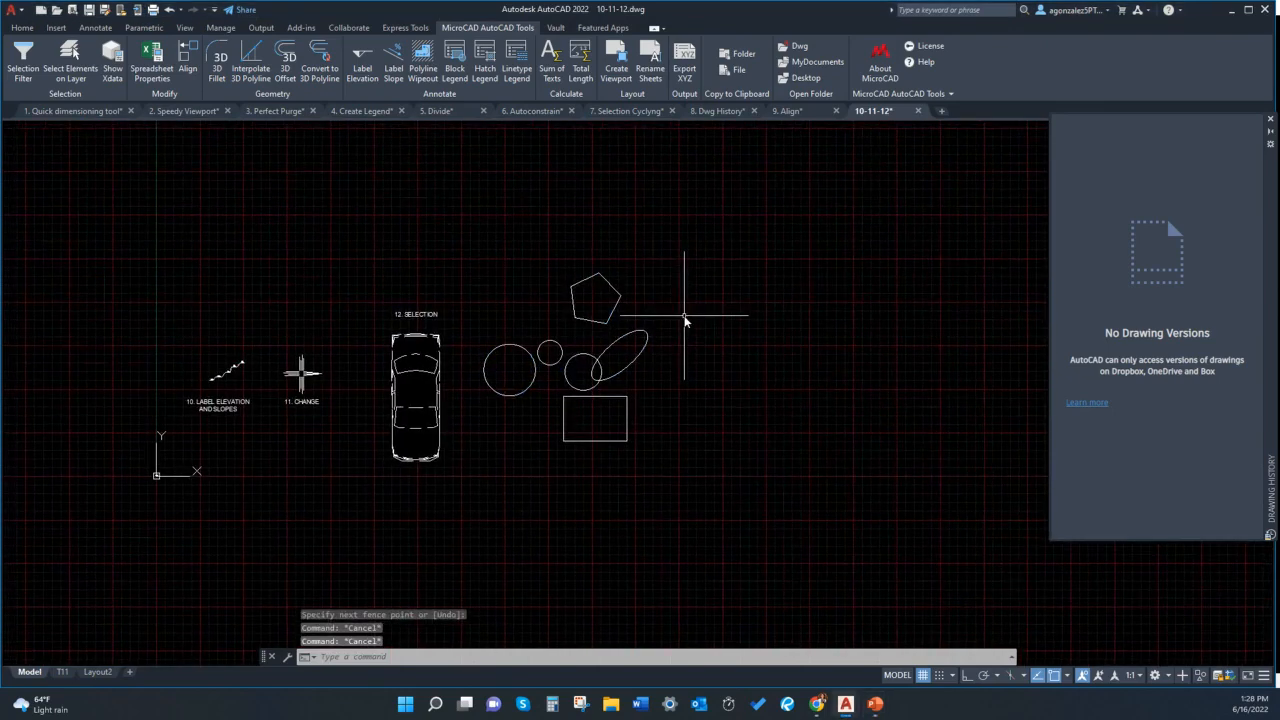
# Select the three circles, ellipse and rectangle with a crossing lasso that avoids the pentagon, and clear the selection
pyautogui.moveTo(610, 306); pyautogui.dragTo(609, 320, button='middle')
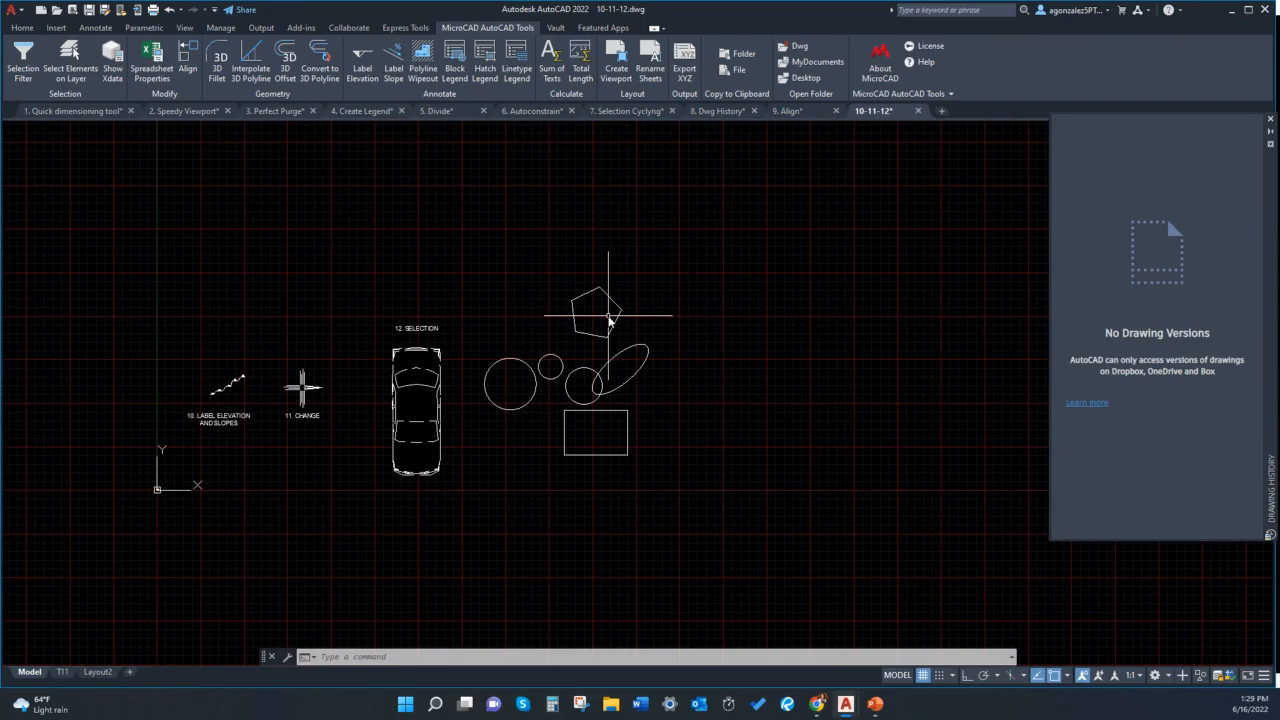
pyautogui.moveTo(671, 298)
pyautogui.mouseDown(button='middle')
pyautogui.moveTo(657, 269)
pyautogui.moveTo(607, 253)
pyautogui.mouseUp(button='middle')
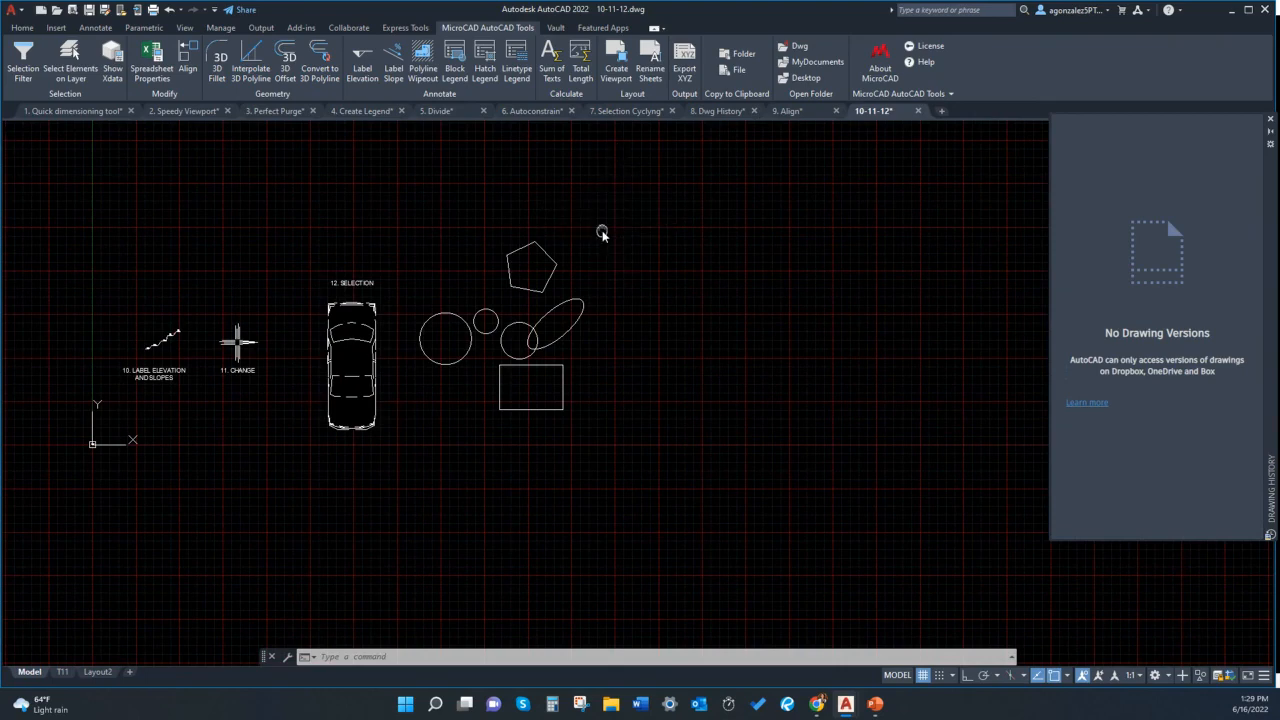
pyautogui.moveTo(602, 230); pyautogui.dragTo(597, 251, button='middle')
pyautogui.moveTo(597, 251)
pyautogui.mouseDown()
pyautogui.moveTo(596, 291)
pyautogui.moveTo(588, 298)
pyautogui.moveTo(582, 258)
pyautogui.moveTo(543, 322)
pyautogui.moveTo(506, 350)
pyautogui.moveTo(596, 290)
pyautogui.moveTo(585, 442)
pyautogui.moveTo(550, 455)
pyautogui.moveTo(535, 398)
pyautogui.moveTo(488, 393)
pyautogui.moveTo(500, 290)
pyautogui.moveTo(420, 310)
pyautogui.moveTo(434, 421)
pyautogui.moveTo(470, 410)
pyautogui.mouseUp()
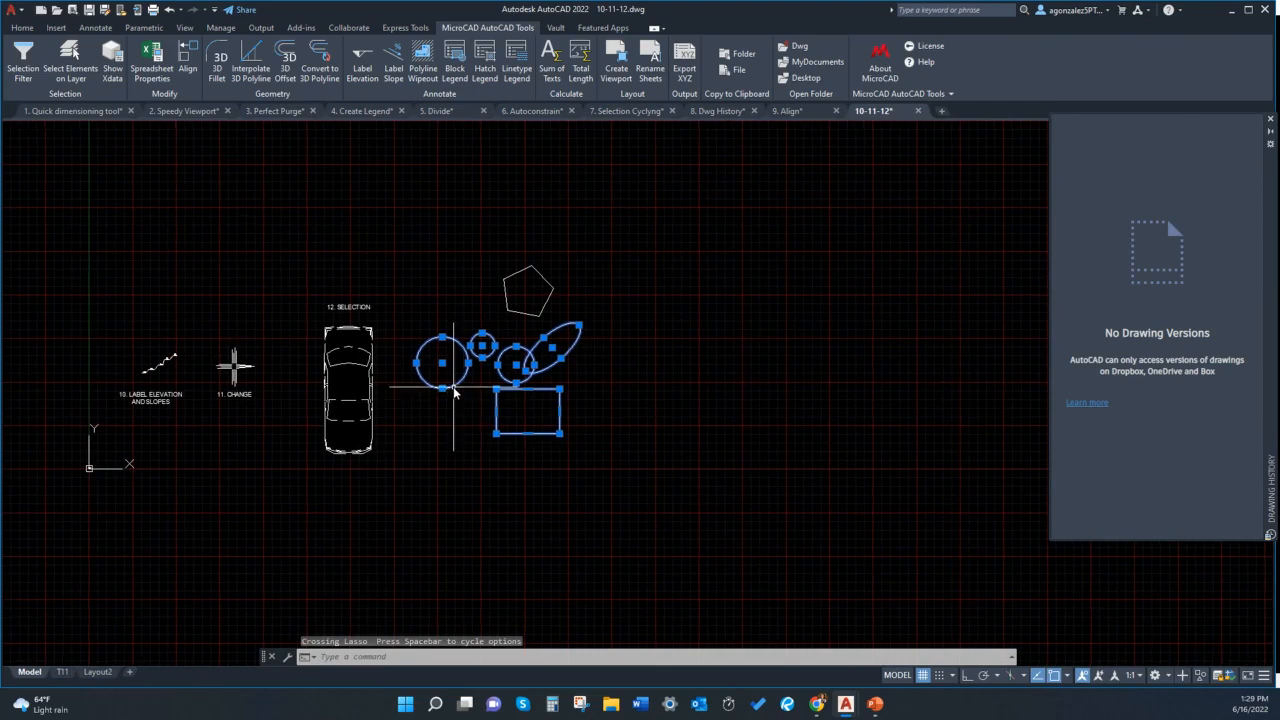
pyautogui.moveTo(454, 390)
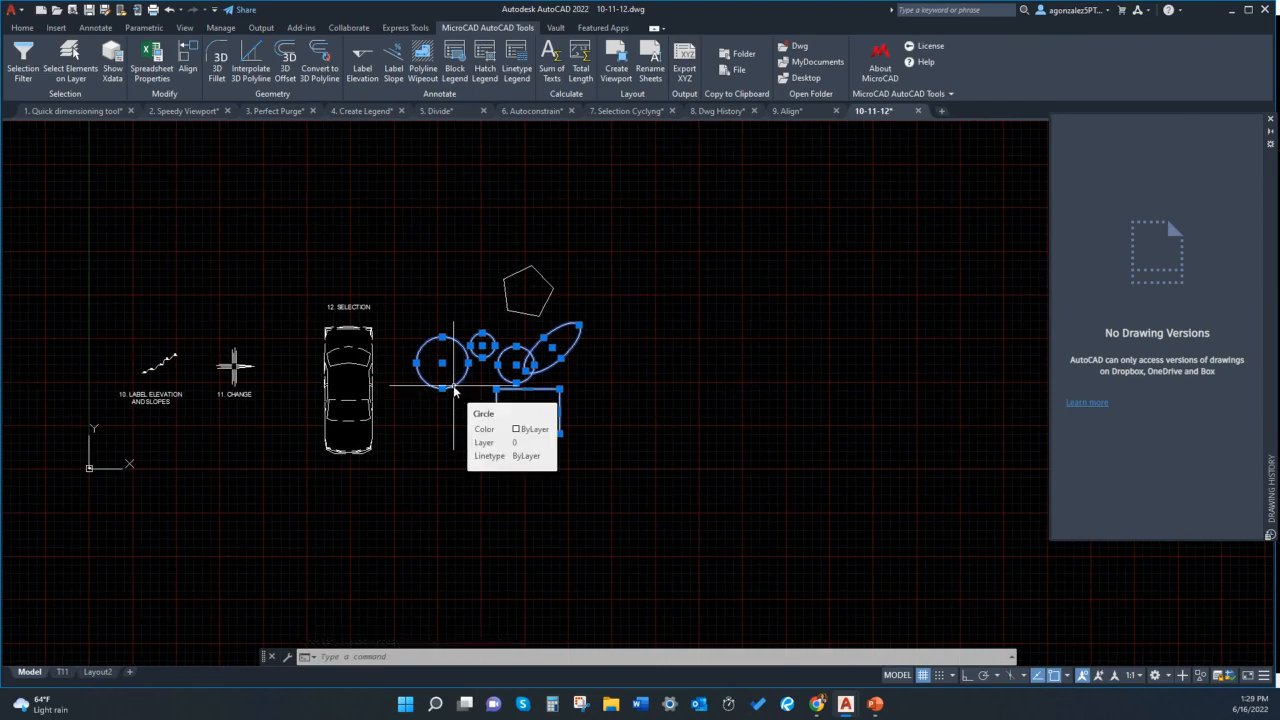
pyautogui.press('Escape')
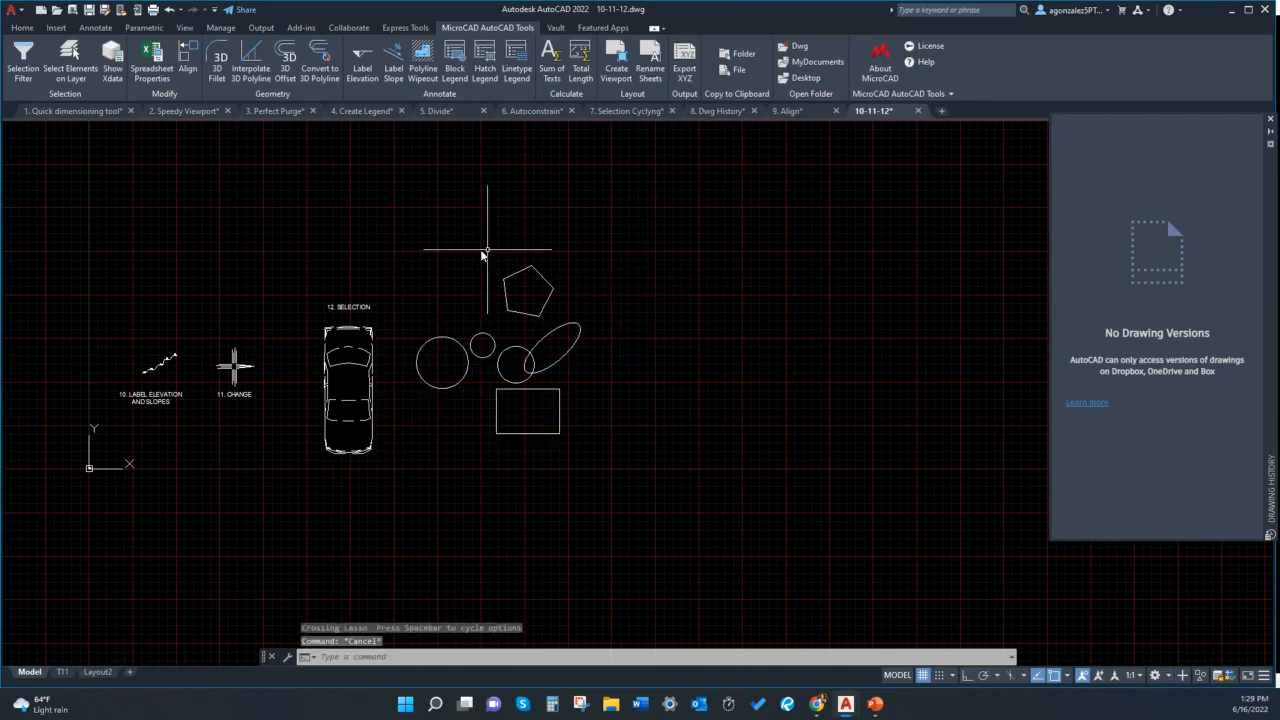
# Try a window lasso around the large circle, clear it, and select all six shapes with a crossing lasso
pyautogui.moveTo(411, 290)
pyautogui.mouseDown()
pyautogui.moveTo(443, 294)
pyautogui.moveTo(430, 385)
pyautogui.moveTo(508, 283)
pyautogui.moveTo(561, 292)
pyautogui.moveTo(572, 357)
pyautogui.moveTo(501, 453)
pyautogui.moveTo(481, 455)
pyautogui.mouseUp()
pyautogui.press('Escape')
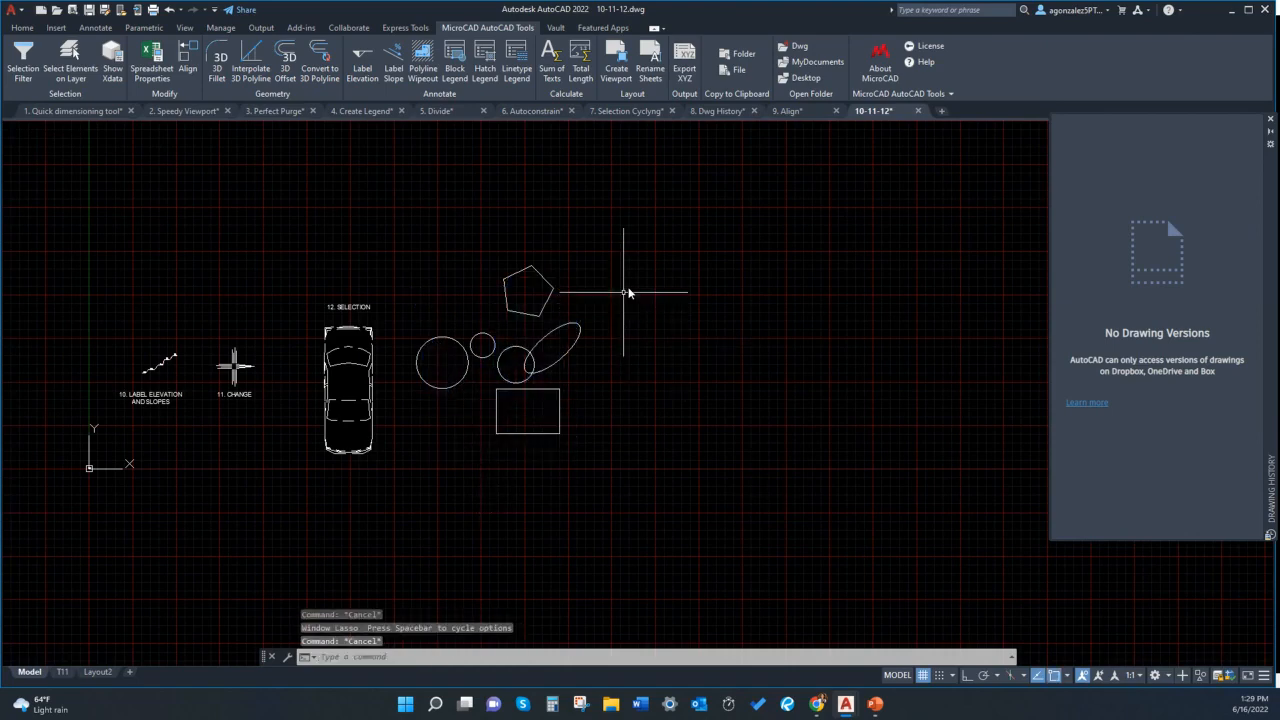
pyautogui.moveTo(629, 282)
pyautogui.mouseDown()
pyautogui.moveTo(577, 275)
pyautogui.moveTo(553, 368)
pyautogui.moveTo(559, 430)
pyautogui.moveTo(443, 429)
pyautogui.moveTo(429, 357)
pyautogui.moveTo(458, 311)
pyautogui.mouseUp()
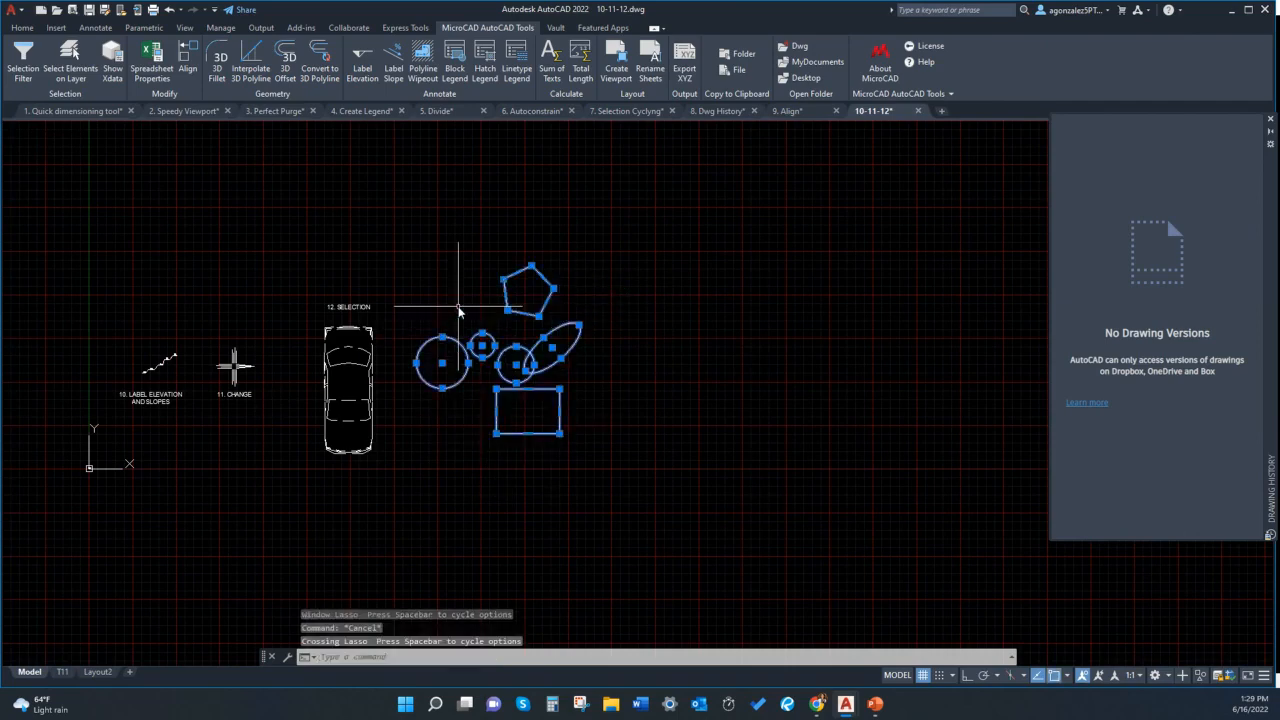
pyautogui.moveTo(471, 374); pyautogui.dragTo(480, 379, button='middle')
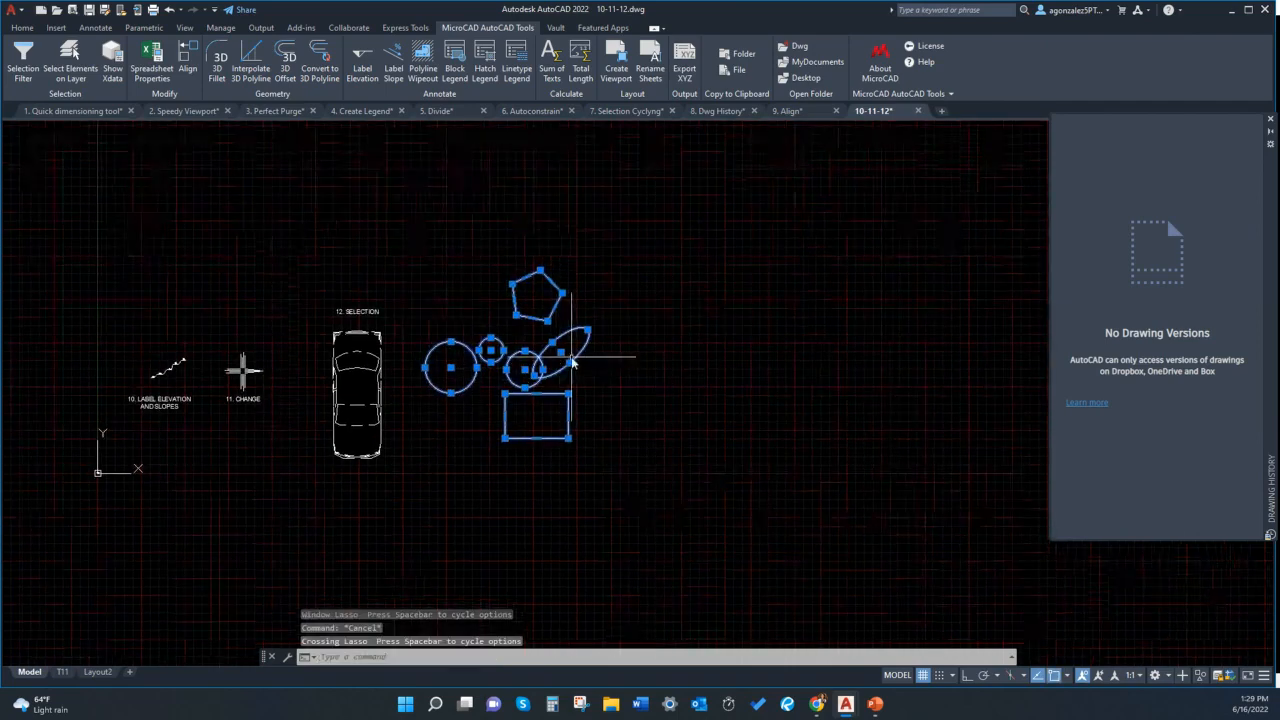
# Clear the selection of the six shapes and return to the drawing beside the car
pyautogui.press('Escape')
pyautogui.hotkey('alt', 'Tab')
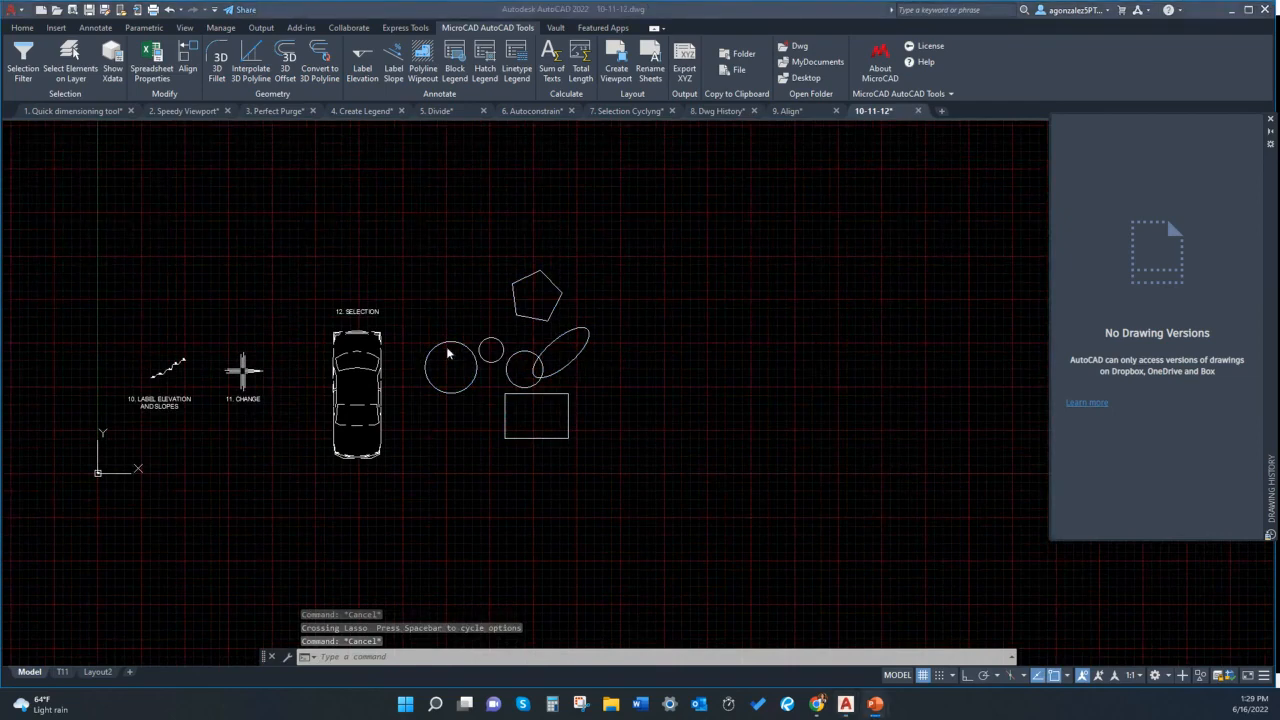
pyautogui.click(351, 400)
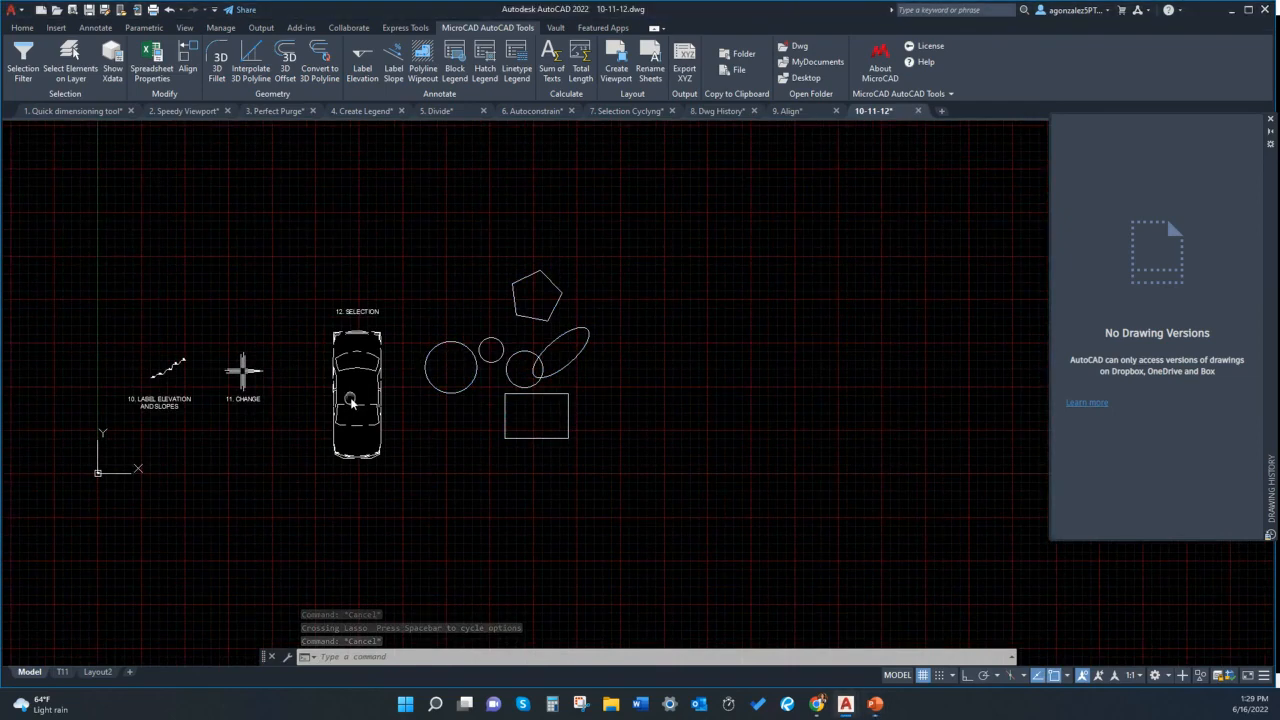
# Select a single line segment at the front edge of the car's windshield, and clear the selection
pyautogui.scroll(3, 375, 324)
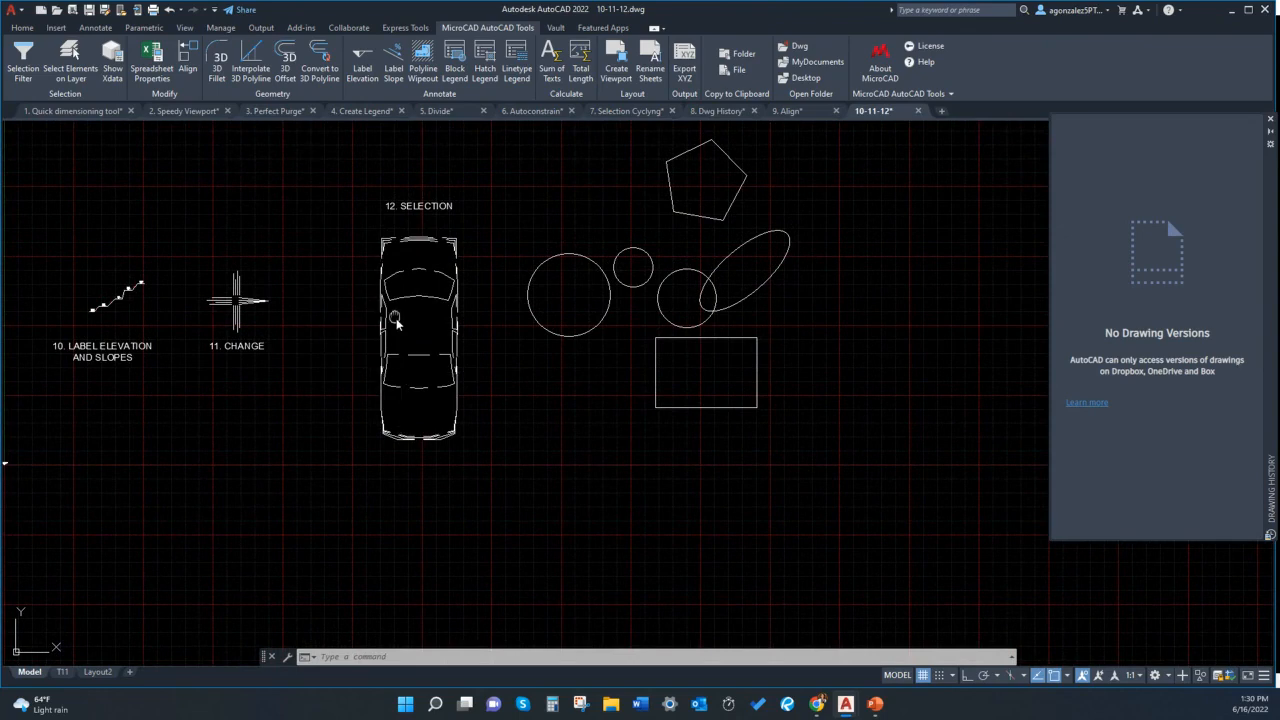
pyautogui.scroll(2, 404, 292)
pyautogui.click(424, 256)
pyautogui.click(436, 256)
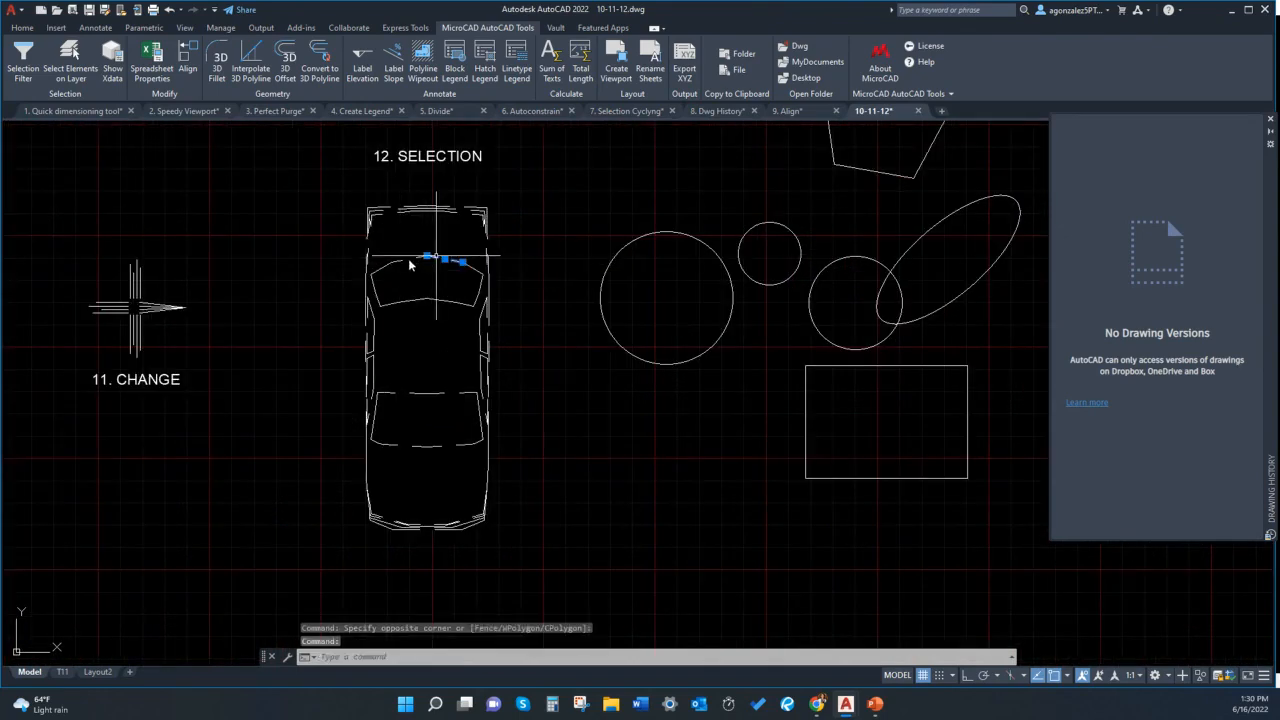
pyautogui.press('Escape')
pyautogui.press('Escape')
# Try a crossing selection over the car's windshield, clear it, make a larger window selection over the car's front half, and clear that too
pyautogui.click(490, 334)
pyautogui.click(354, 237)
pyautogui.press('Escape')
pyautogui.click(341, 214)
pyautogui.click(519, 390)
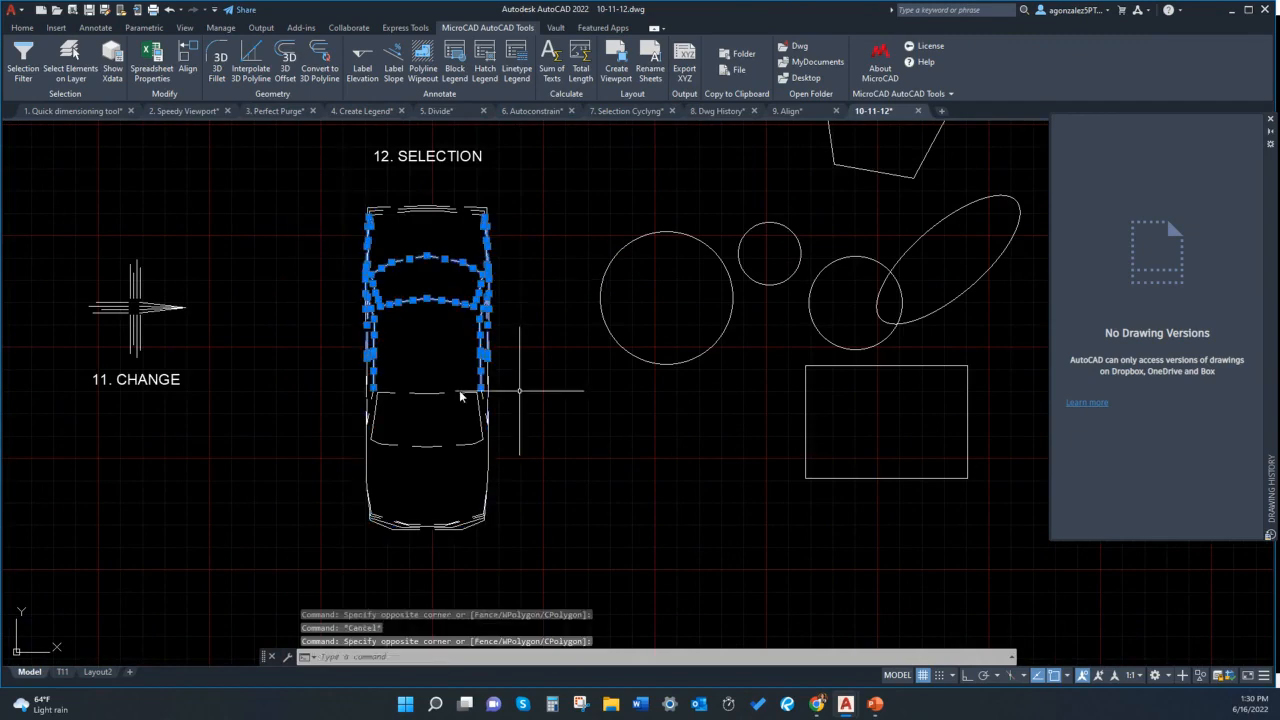
pyautogui.press('Escape')
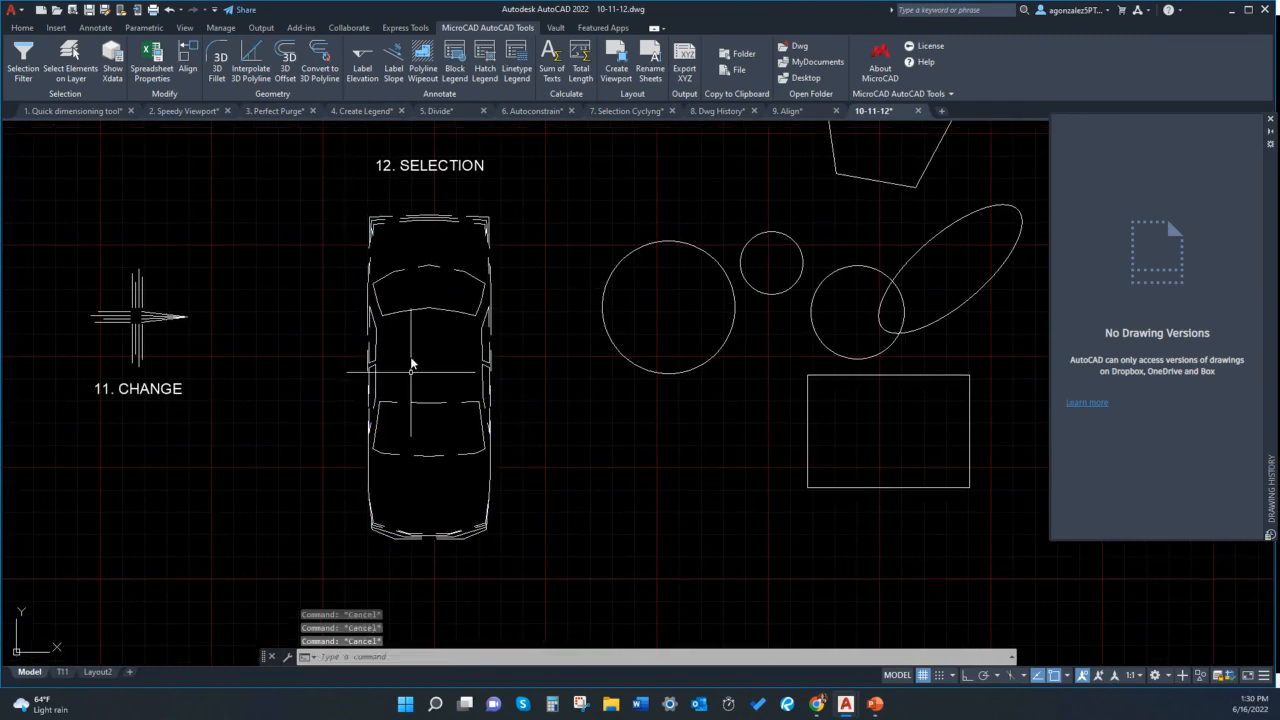
# Use the FS command on a windshield segment to select all lines touching it in a chain, and clear the selection
pyautogui.scroll(2, 411, 365)
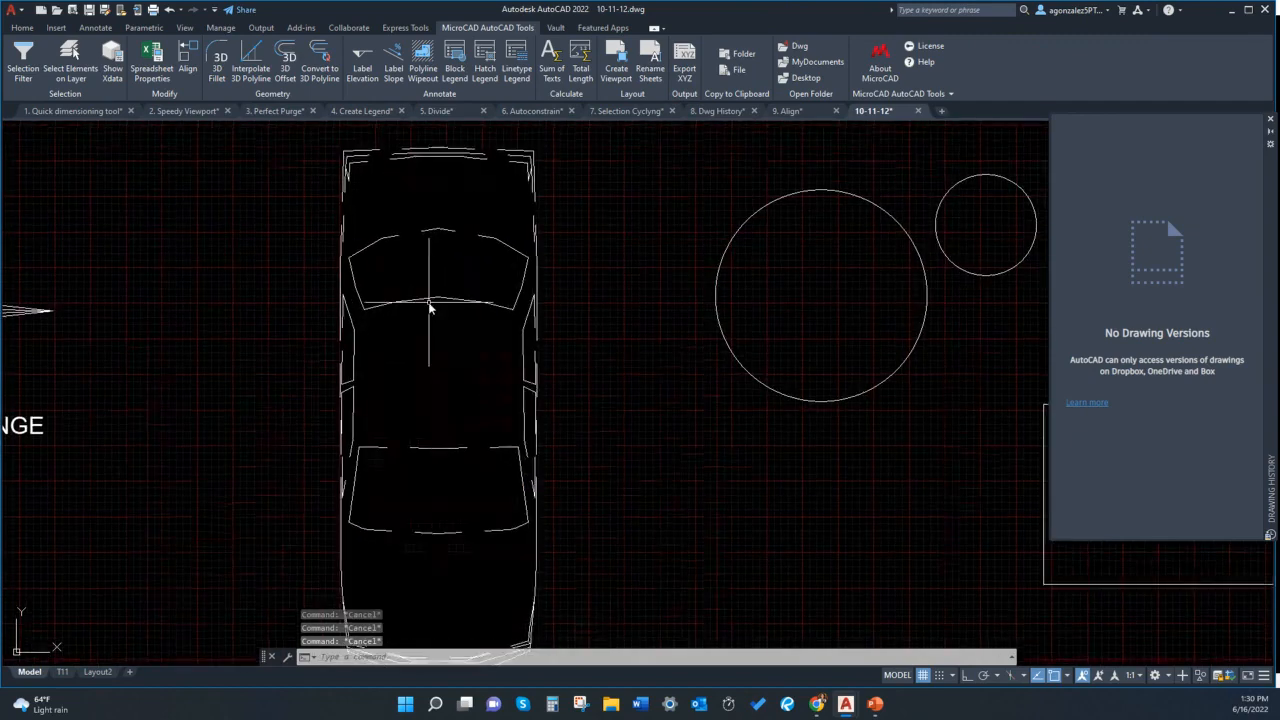
pyautogui.scroll(1, 393, 312)
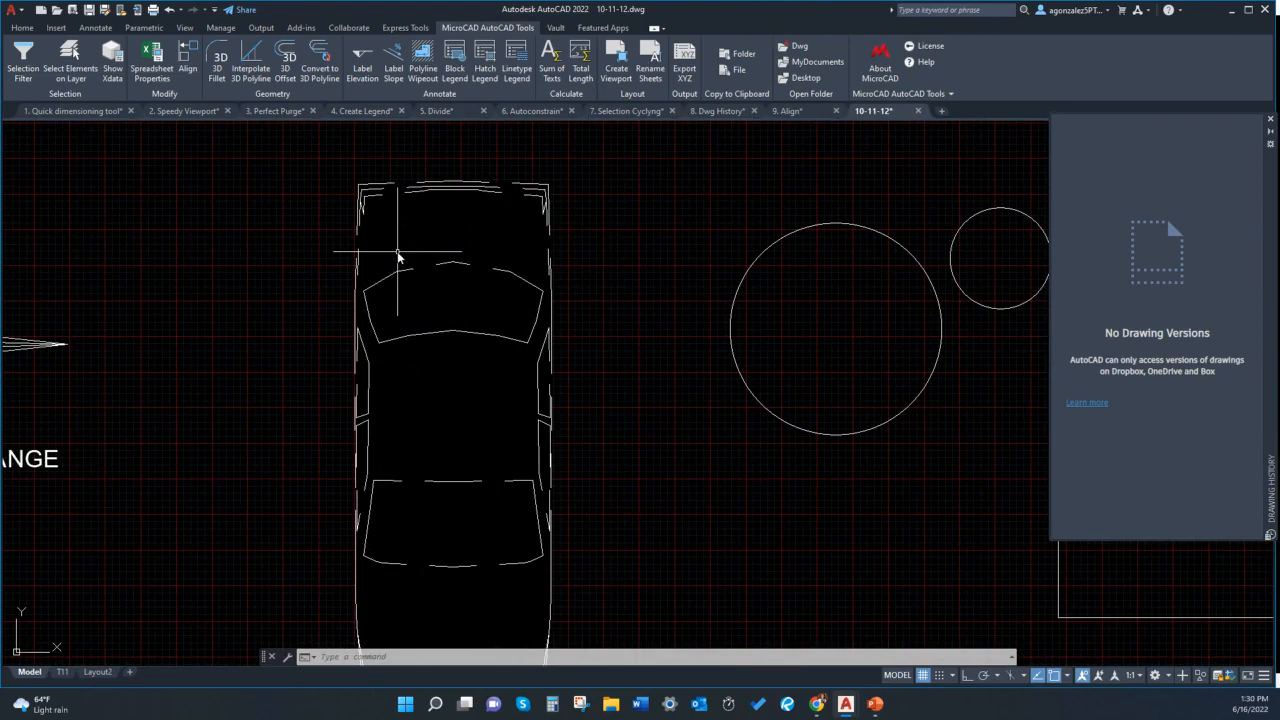
pyautogui.write('FS')
pyautogui.press('Return')
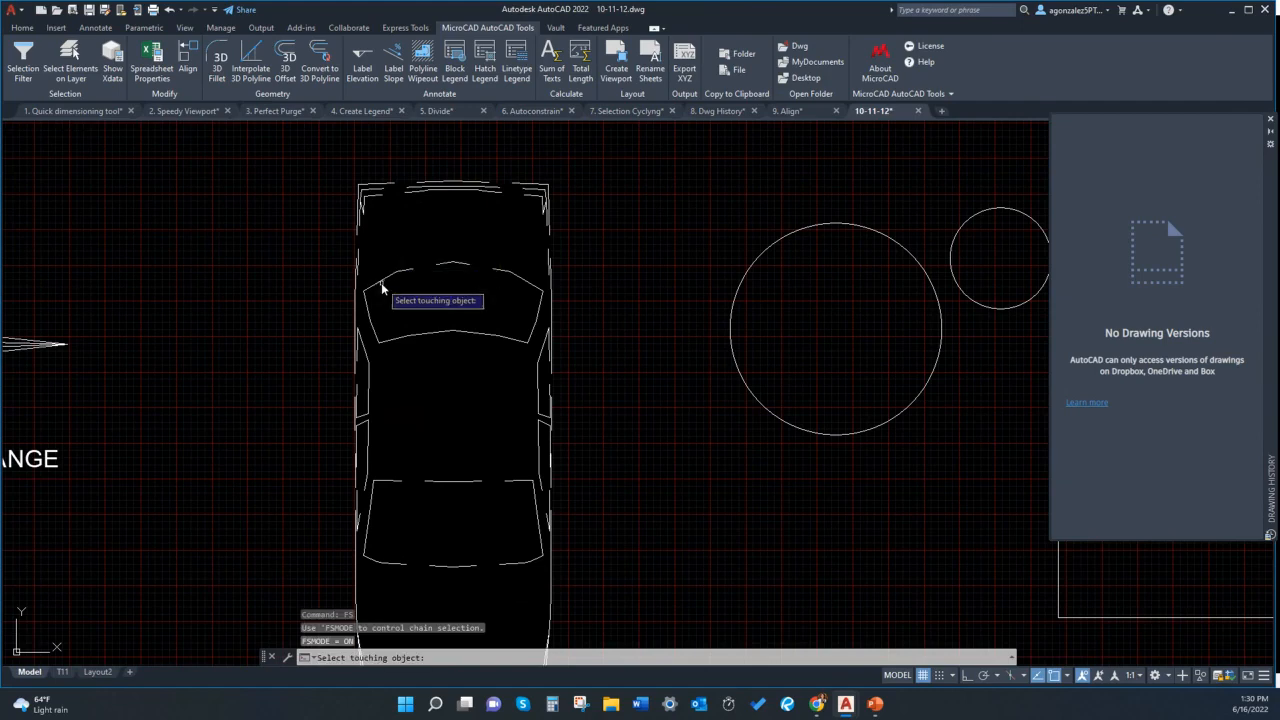
pyautogui.click(380, 284)
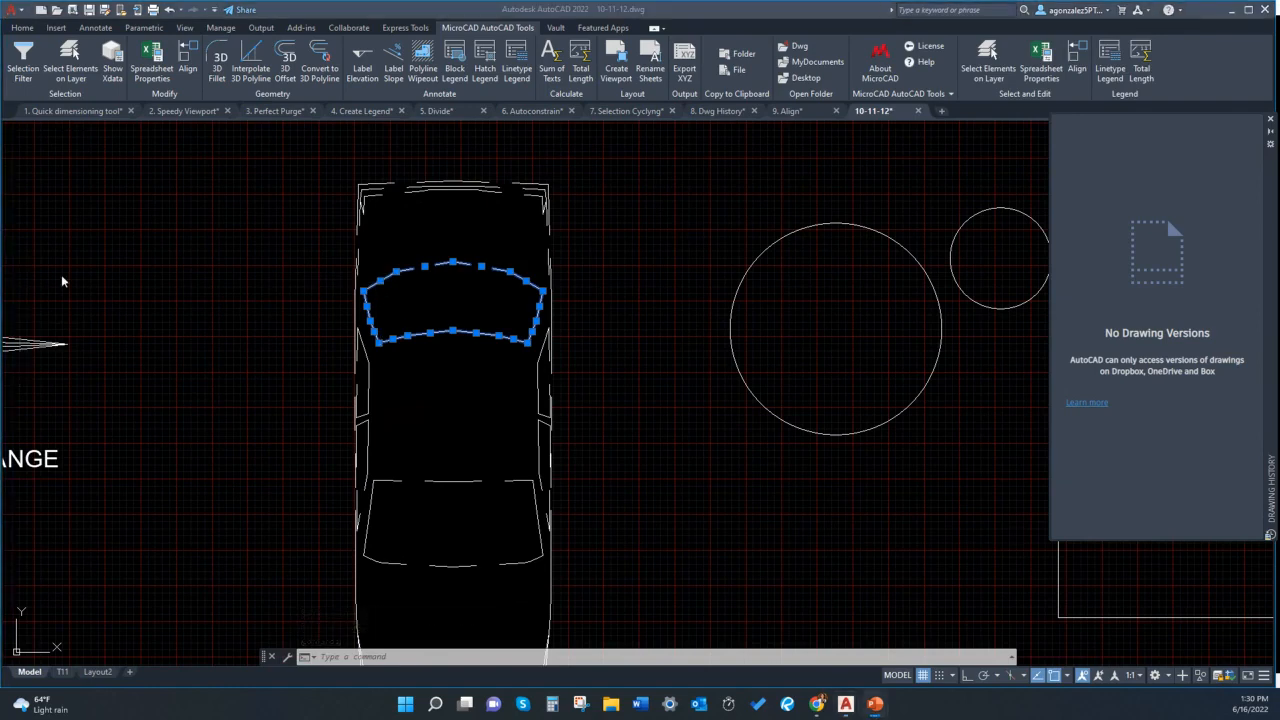
pyautogui.scroll(-2, 260, 305)
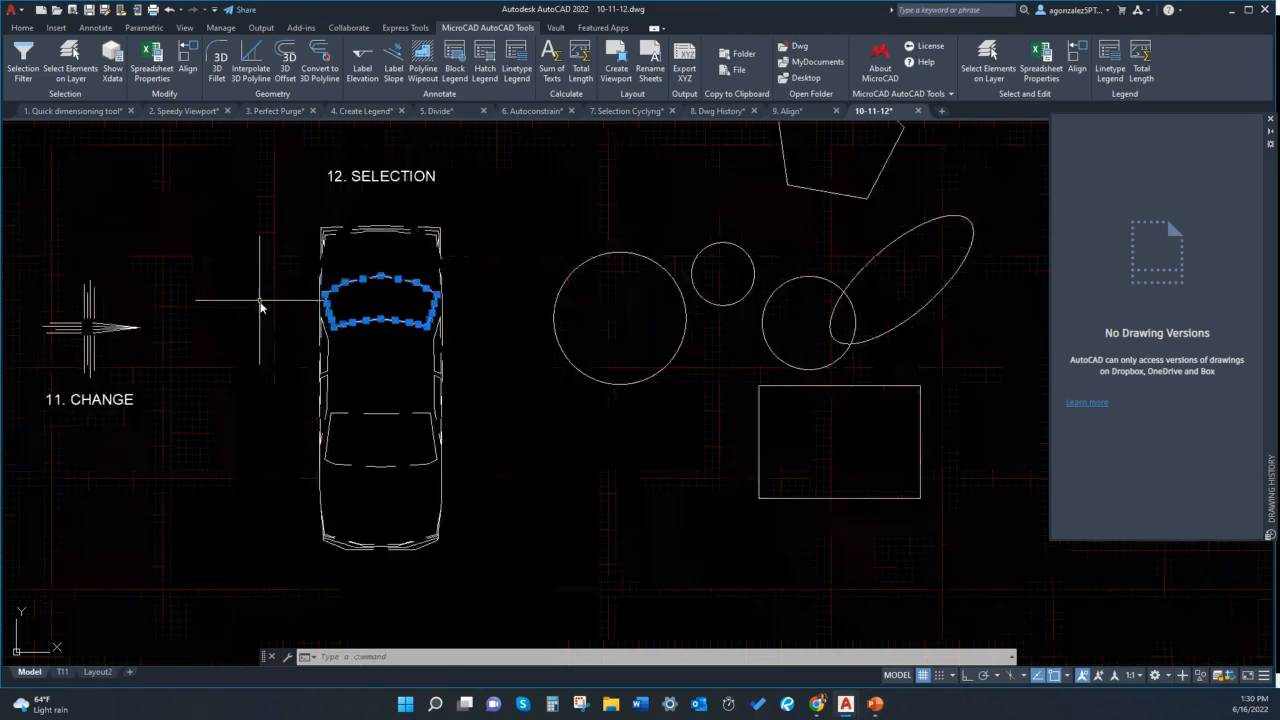
pyautogui.moveTo(260, 305)
pyautogui.mouseDown(button='middle')
pyautogui.moveTo(327, 354)
pyautogui.moveTo(314, 371)
pyautogui.moveTo(254, 365)
pyautogui.mouseUp(button='middle')
pyautogui.press('Escape')
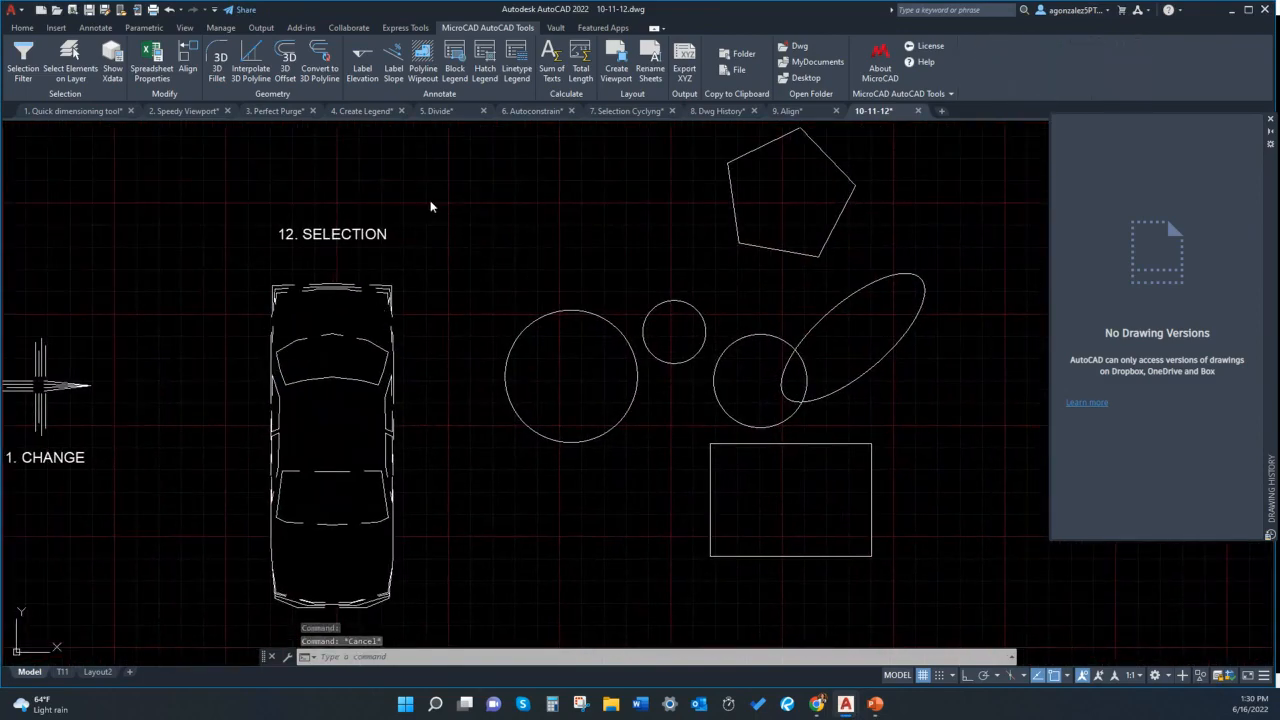
# Start Quick Select on the entire drawing and set the object type to Circle
pyautogui.rightClick(431, 206)
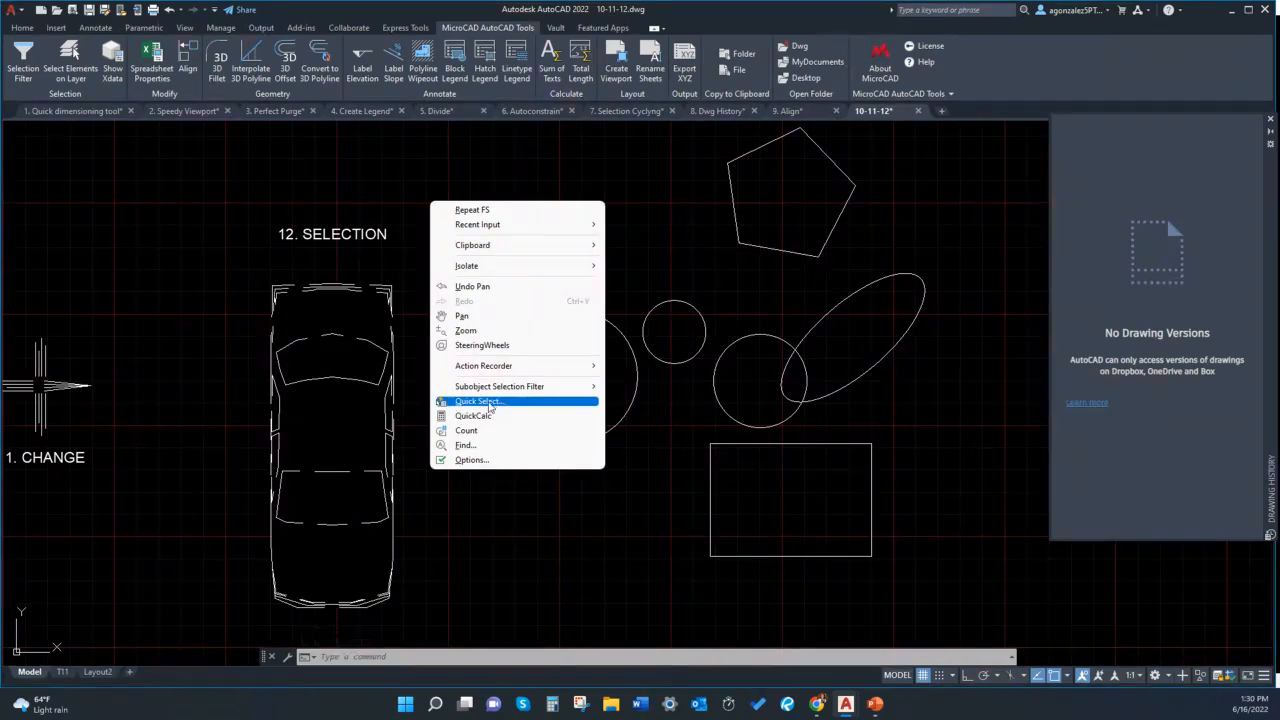
pyautogui.click(490, 406)
pyautogui.moveTo(668, 218); pyautogui.dragTo(395, 170)
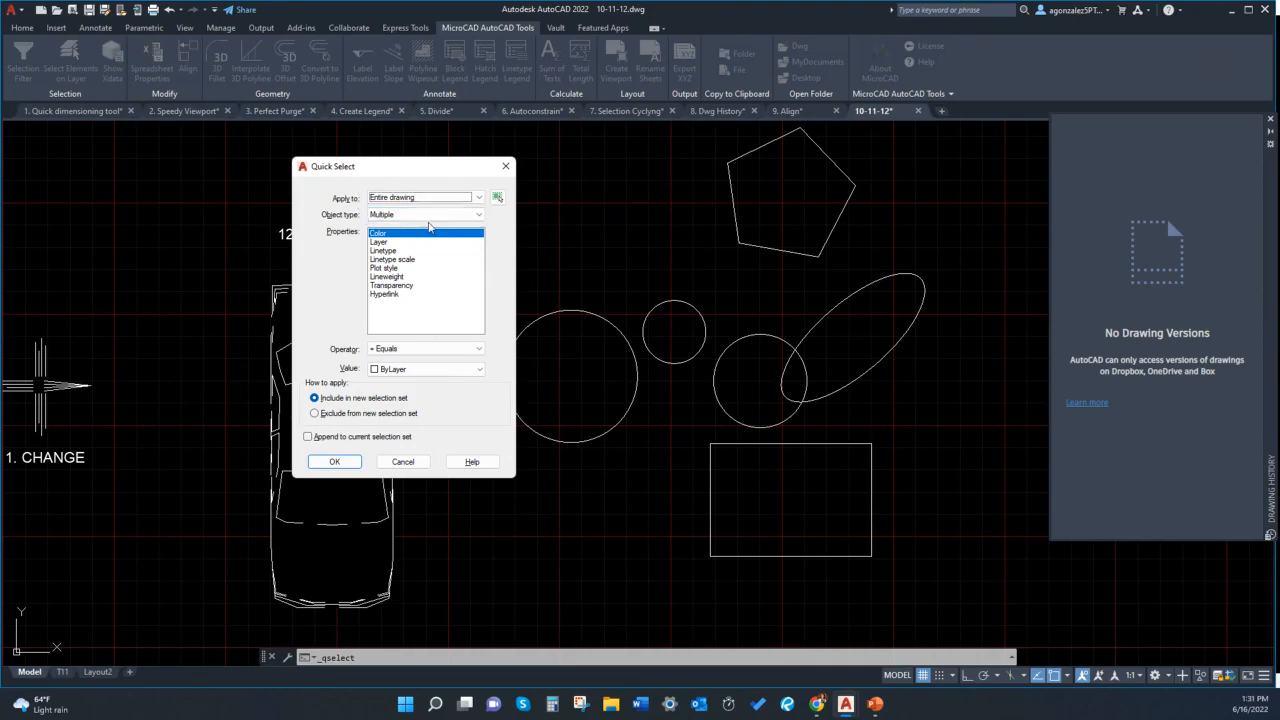
pyautogui.click(410, 199)
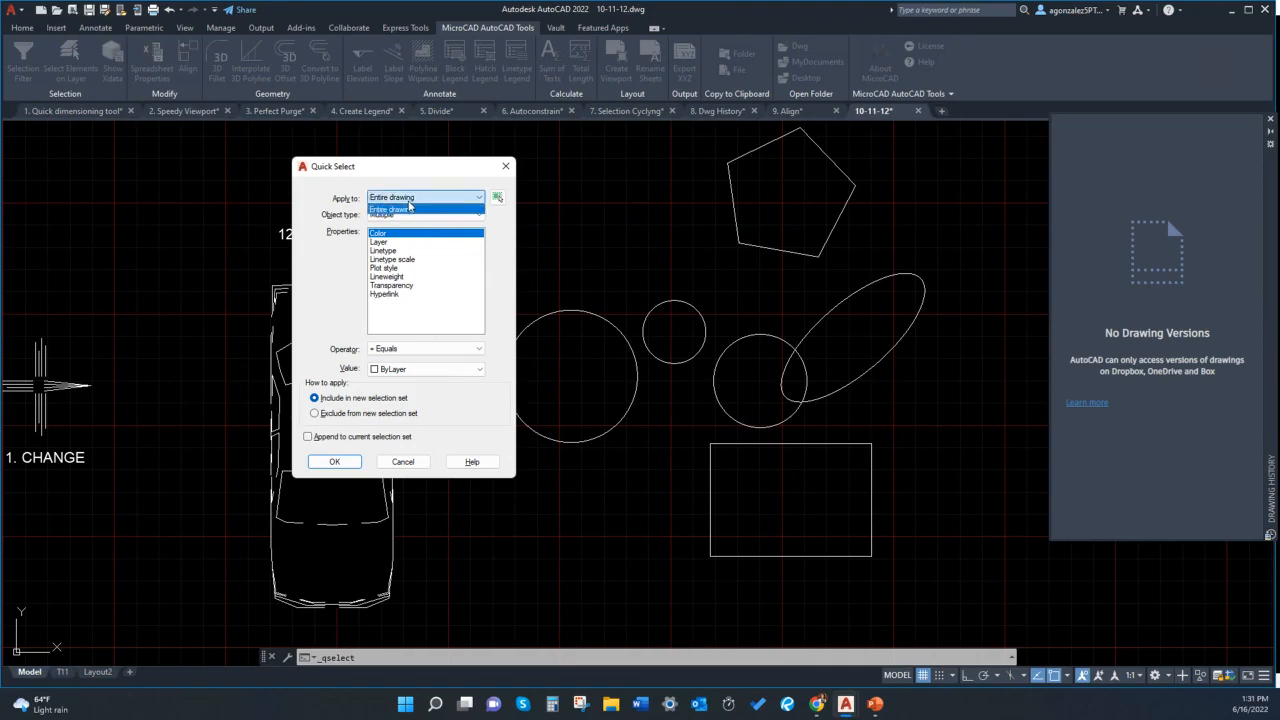
pyautogui.click(409, 208)
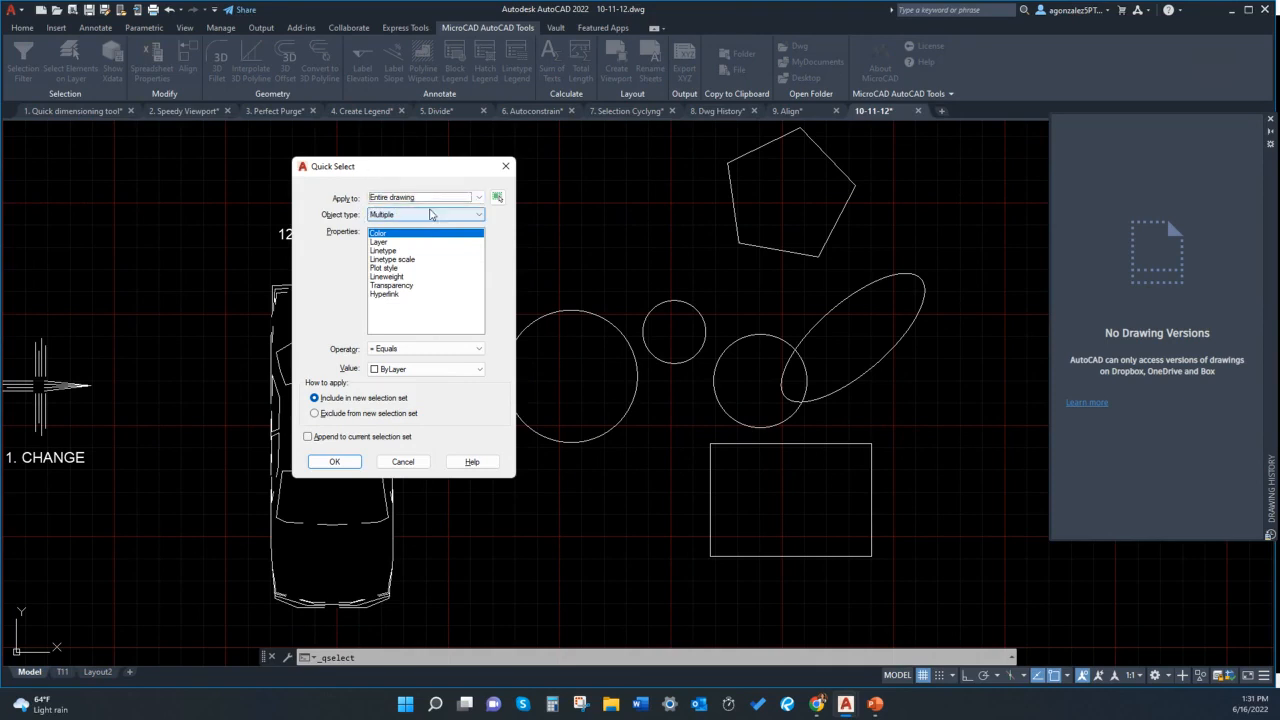
pyautogui.click(400, 215)
pyautogui.click(398, 218)
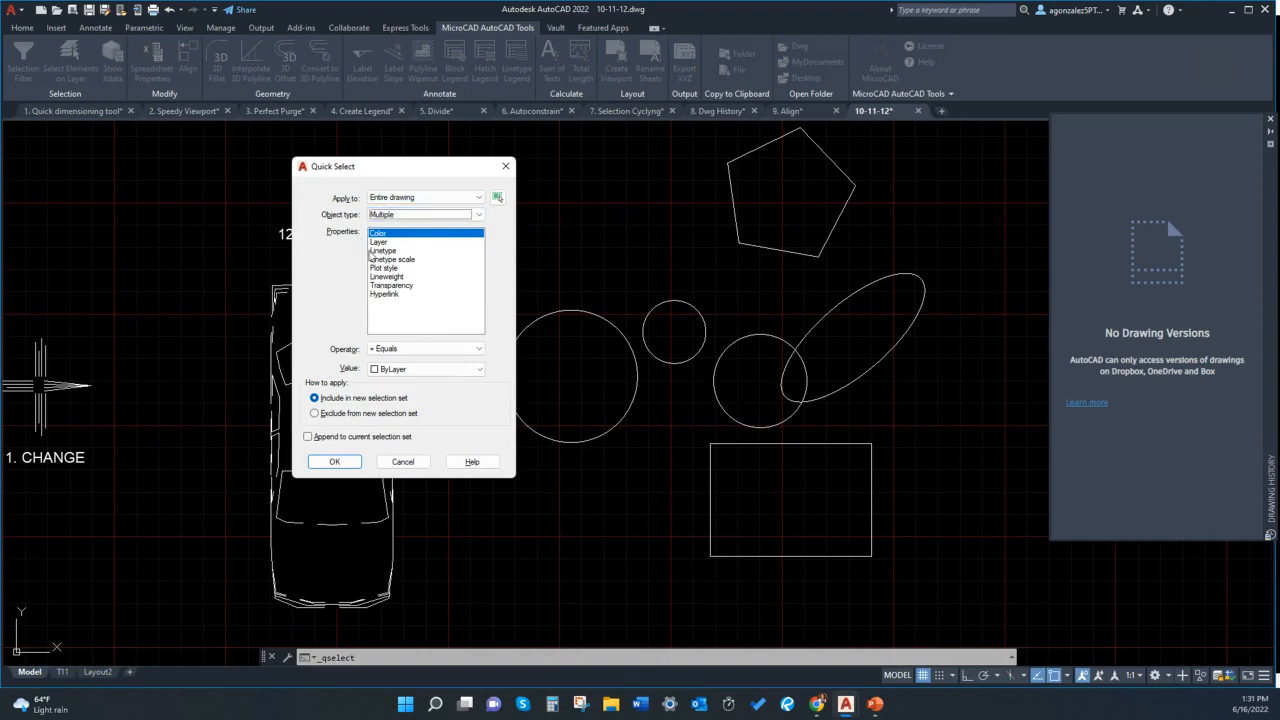
pyautogui.click(411, 214)
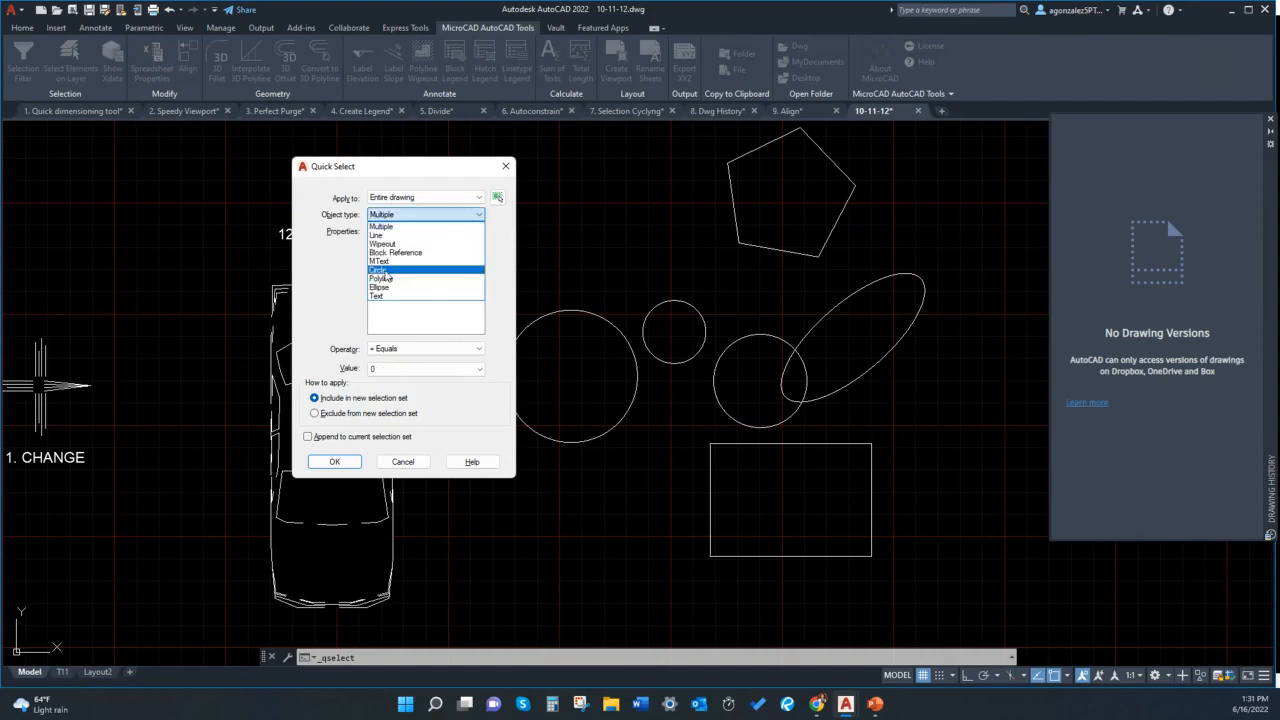
pyautogui.click(384, 271)
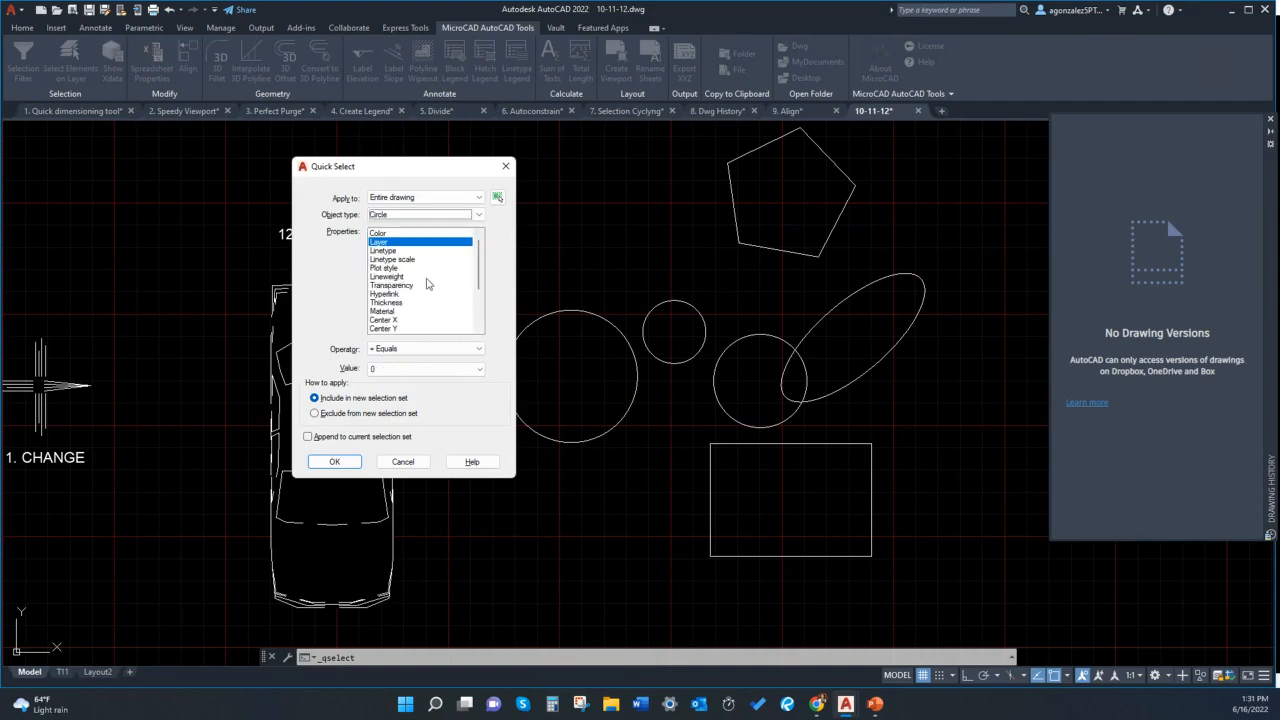
# Try to quick-select circles with Diameter set to Less than 24
pyautogui.click(466, 285)
pyautogui.scroll(-1, 427, 314)
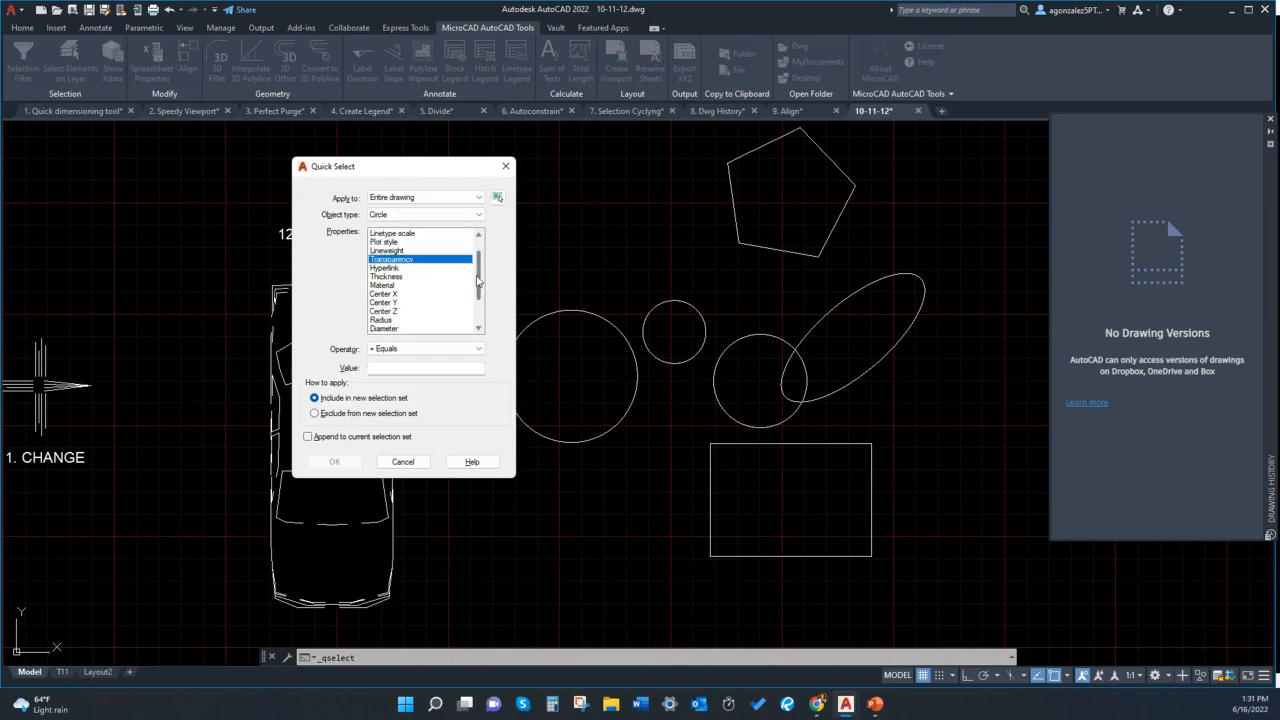
pyautogui.click(390, 329)
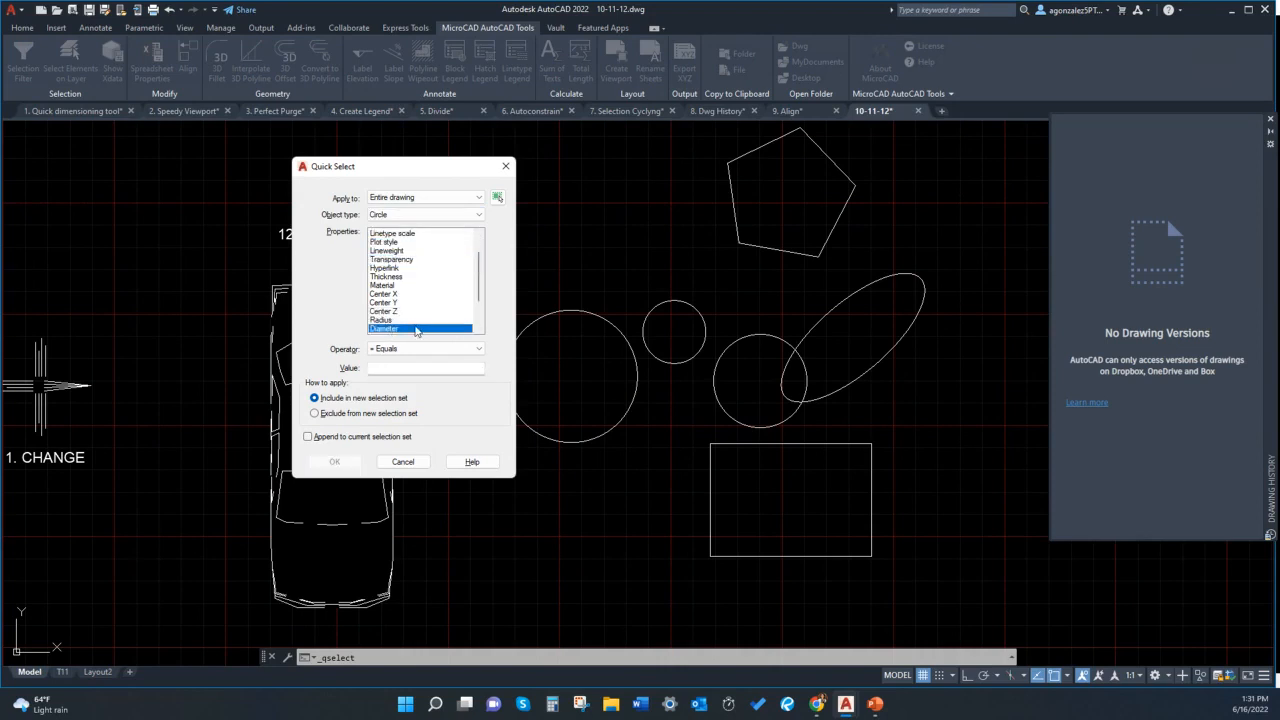
pyautogui.click(425, 348)
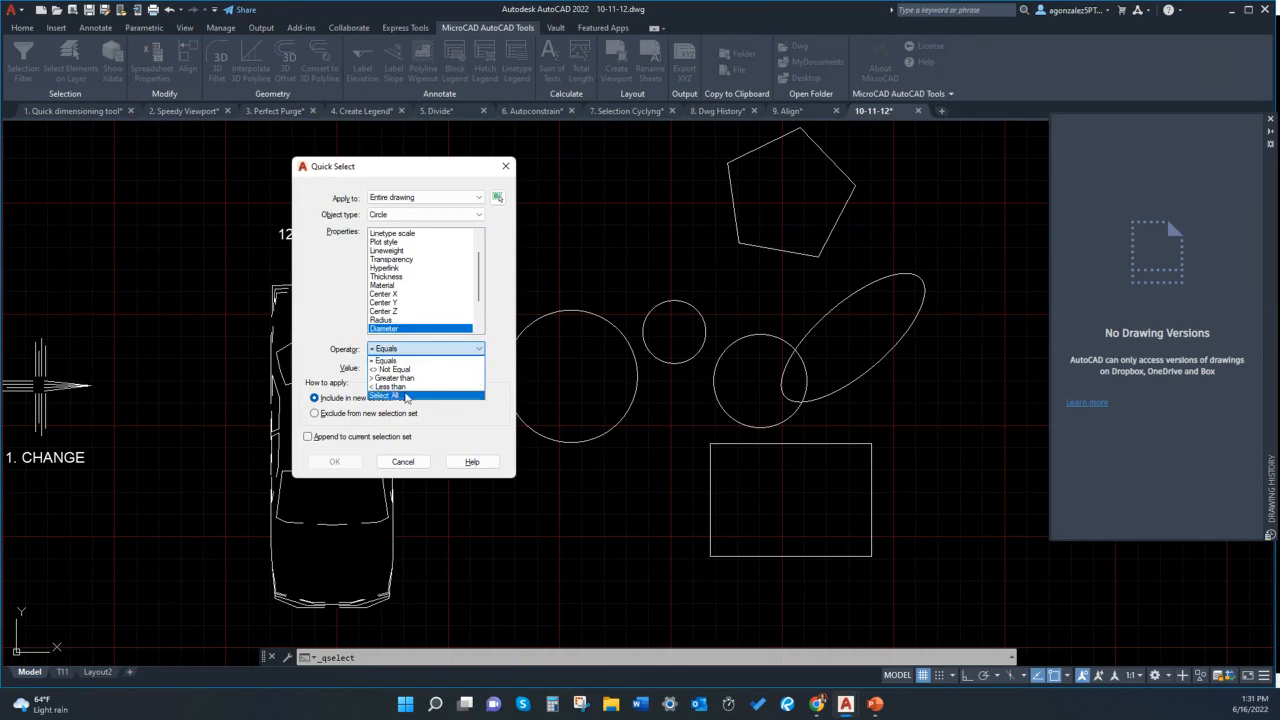
pyautogui.click(406, 386)
pyautogui.click(410, 369)
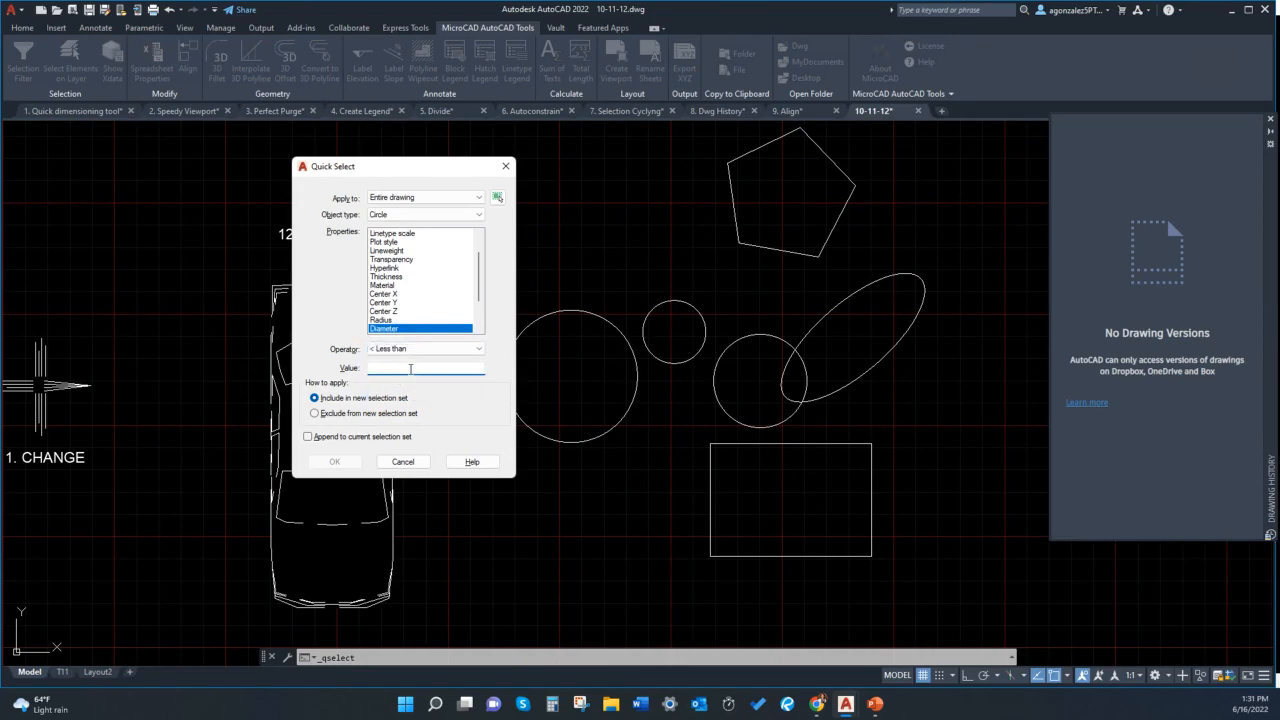
pyautogui.write('24')
pyautogui.click(334, 463)
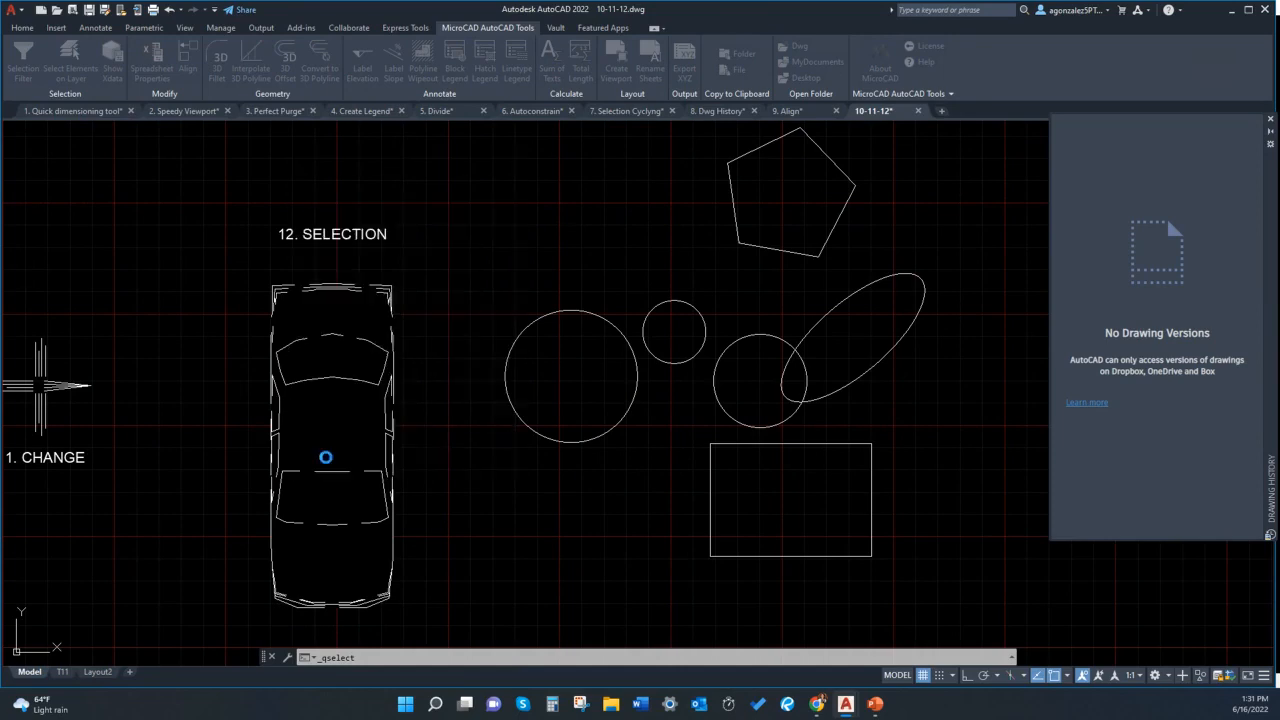
pyautogui.scroll(-4, 525, 421)
pyautogui.scroll(5, 529, 450)
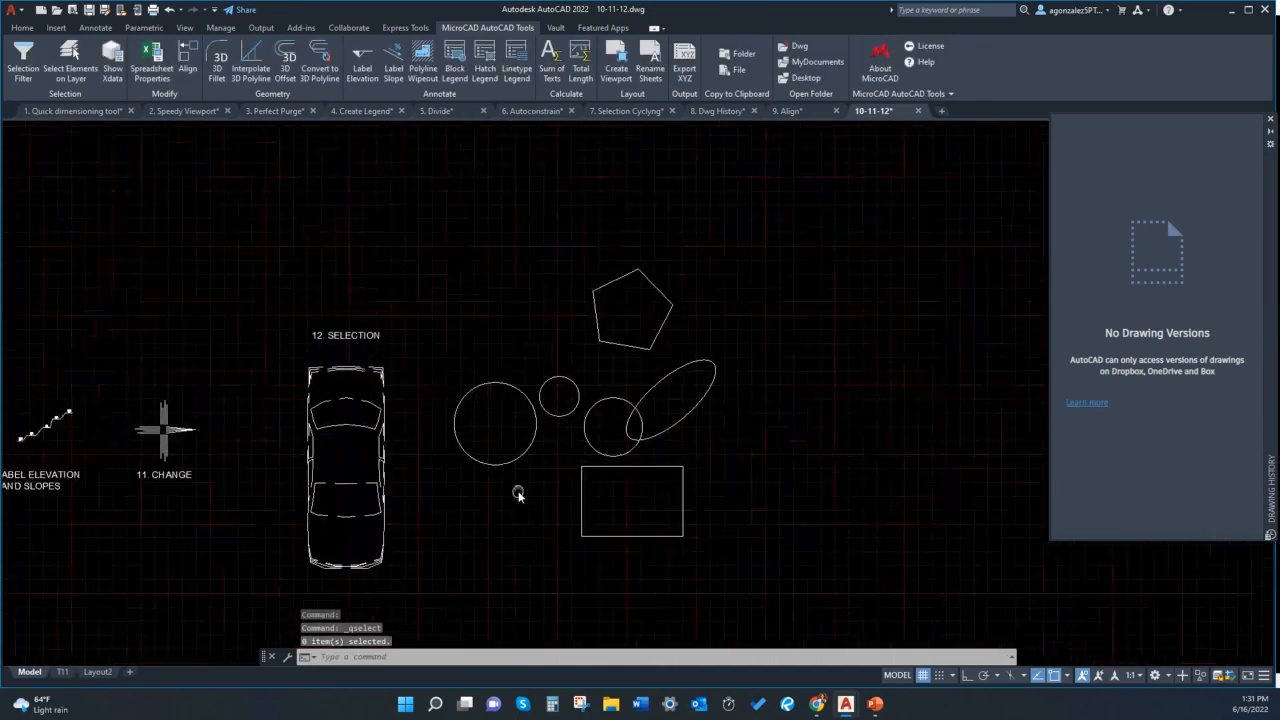
pyautogui.scroll(-2, 530, 500)
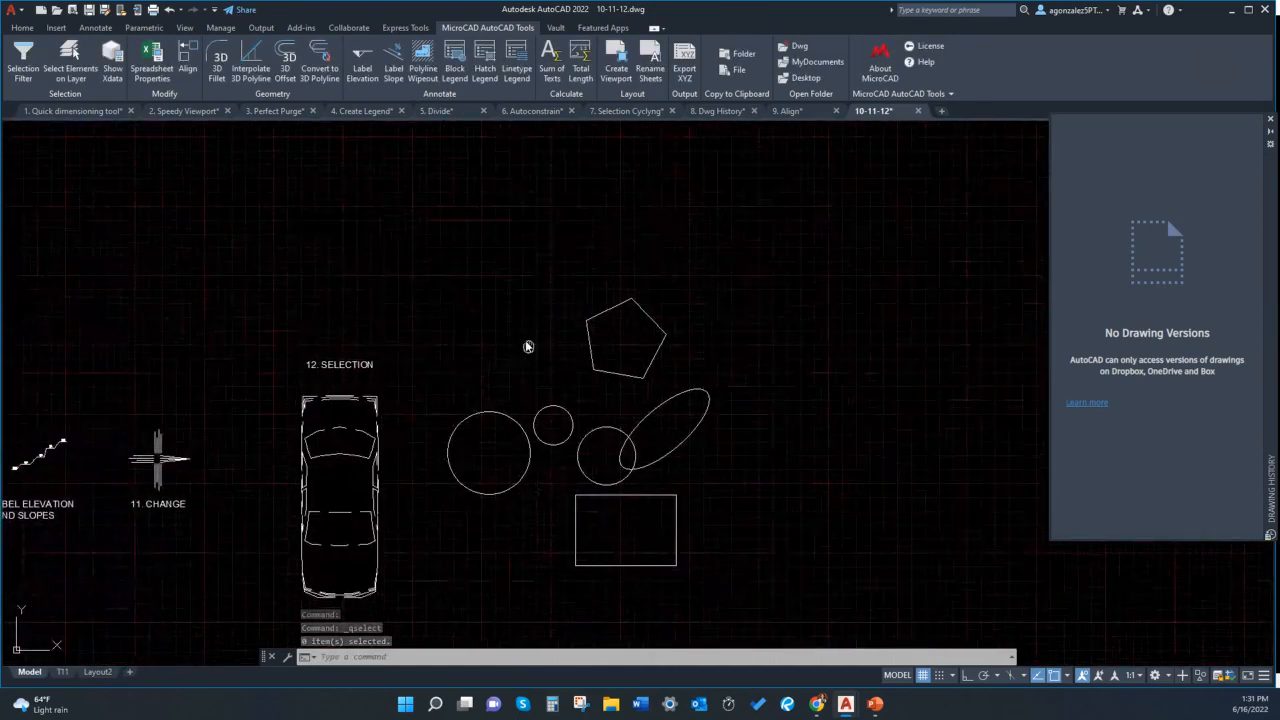
pyautogui.moveTo(572, 362); pyautogui.dragTo(542, 324, button='middle')
pyautogui.moveTo(471, 294)
pyautogui.mouseDown(button='middle')
pyautogui.moveTo(486, 288)
pyautogui.moveTo(503, 306)
pyautogui.moveTo(418, 294)
pyautogui.moveTo(419, 265)
pyautogui.moveTo(449, 287)
pyautogui.moveTo(463, 326)
pyautogui.mouseUp(button='middle')
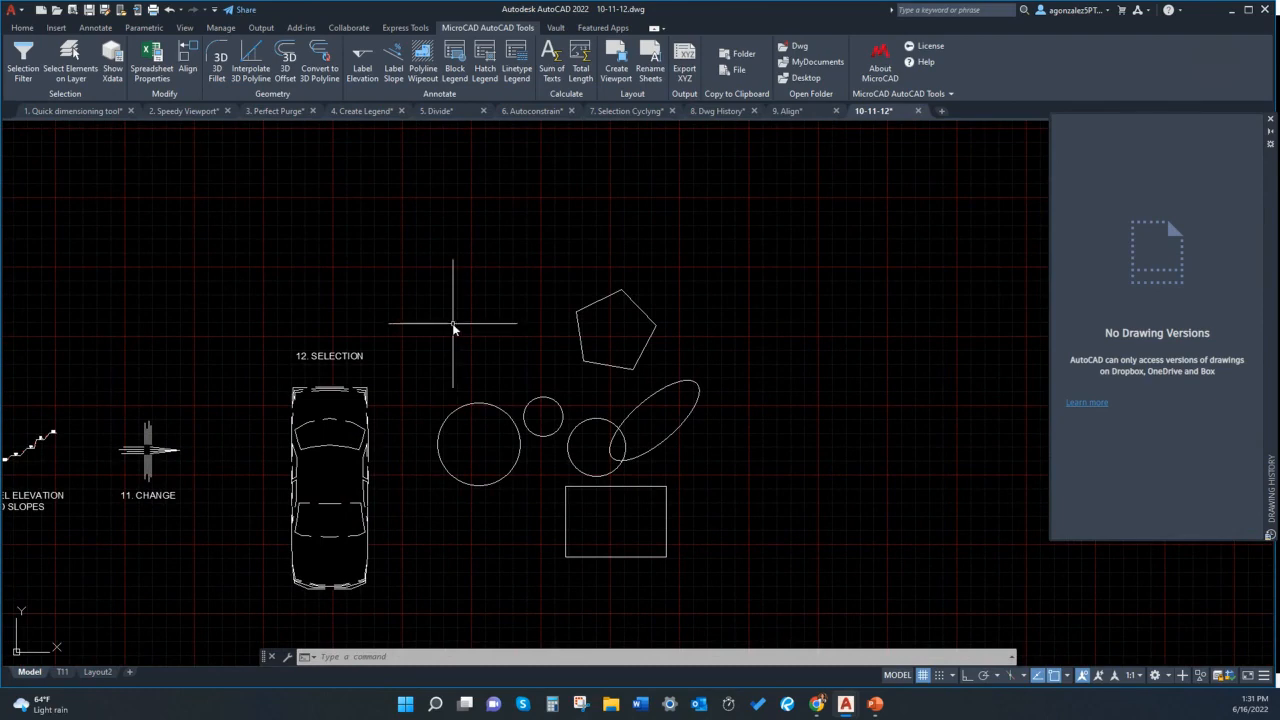
# Use Quick Select on the entire drawing with object type Circle and the Layer property to select the circles
pyautogui.rightClick(453, 324)
pyautogui.click(520, 525)
pyautogui.moveTo(381, 168); pyautogui.dragTo(558, 209)
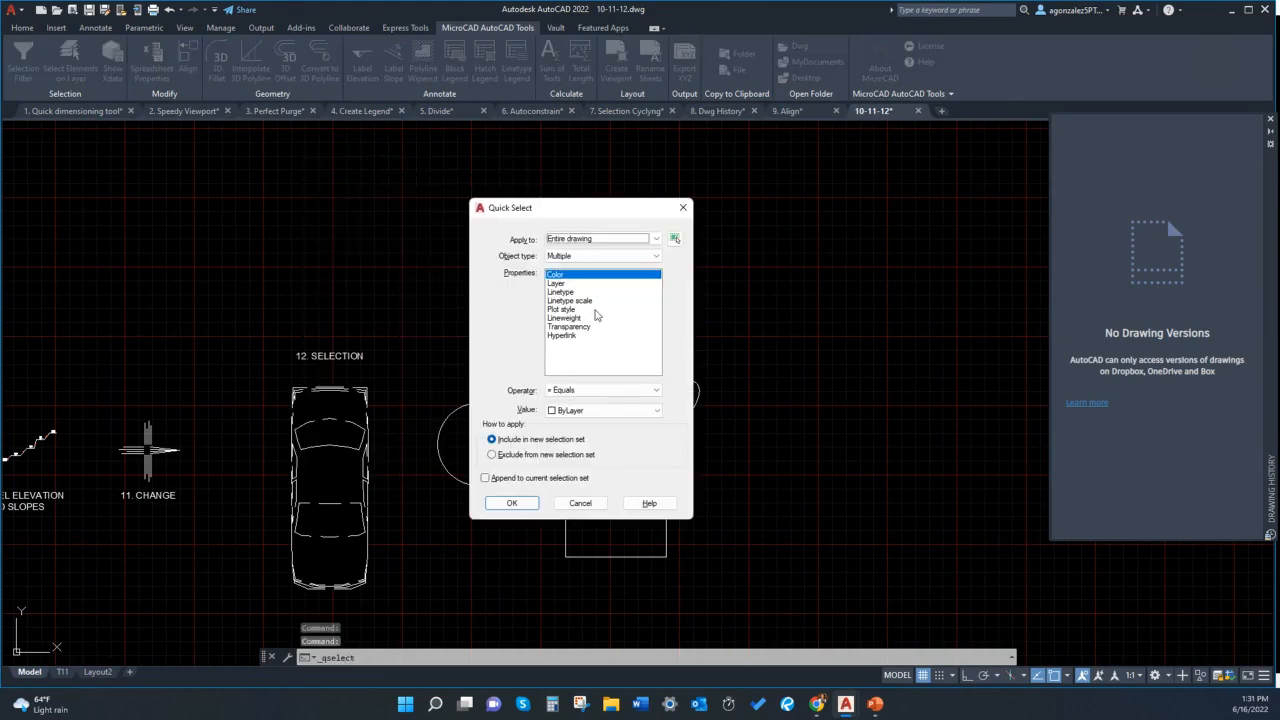
pyautogui.click(600, 256)
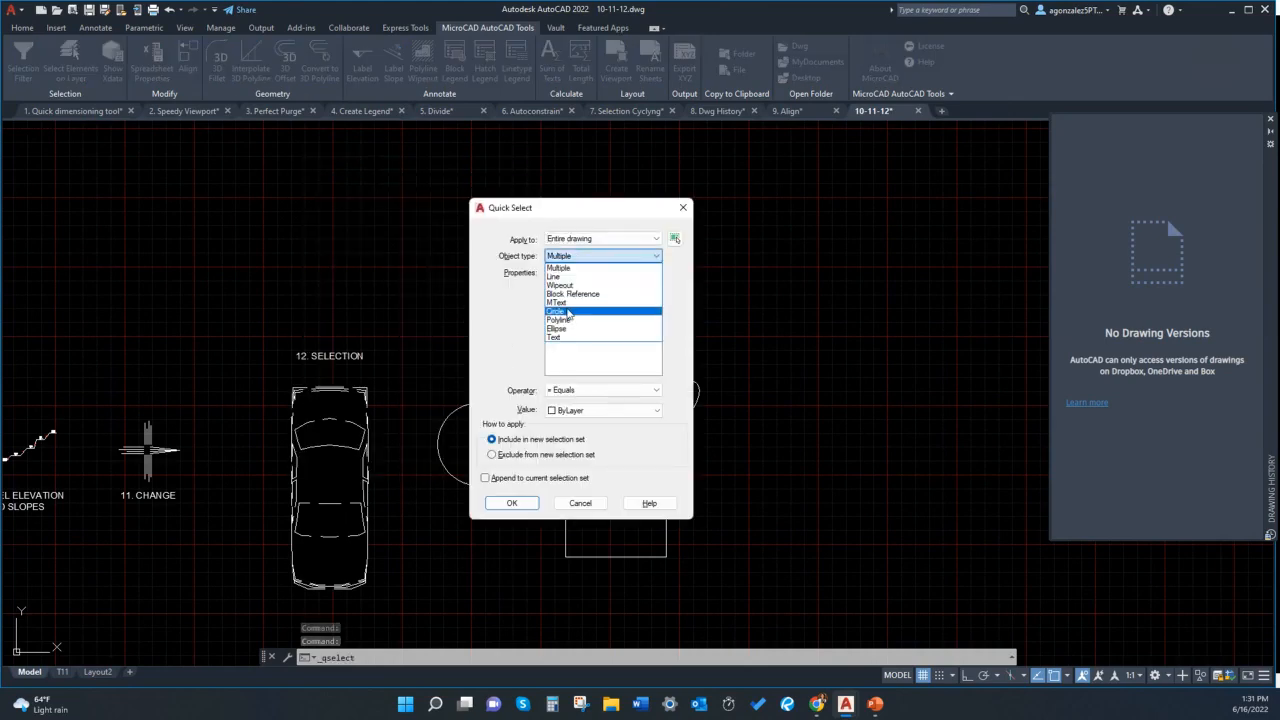
pyautogui.click(580, 308)
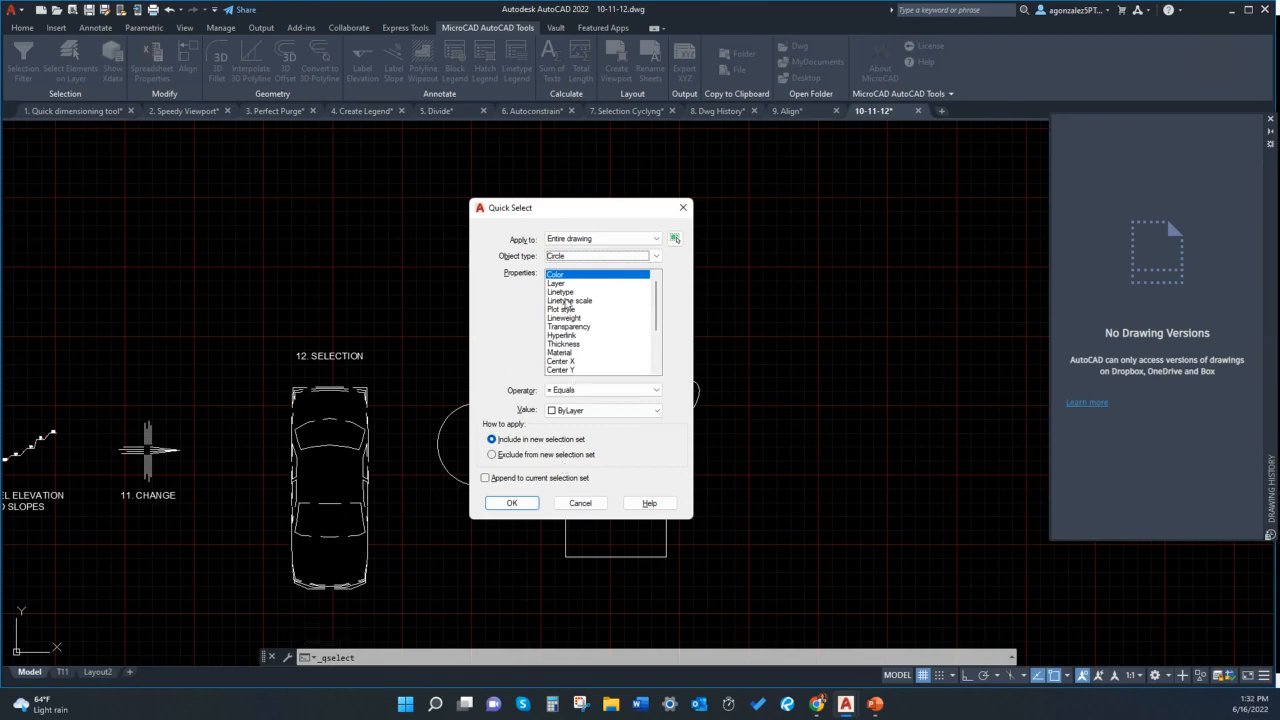
pyautogui.click(558, 284)
pyautogui.click(511, 503)
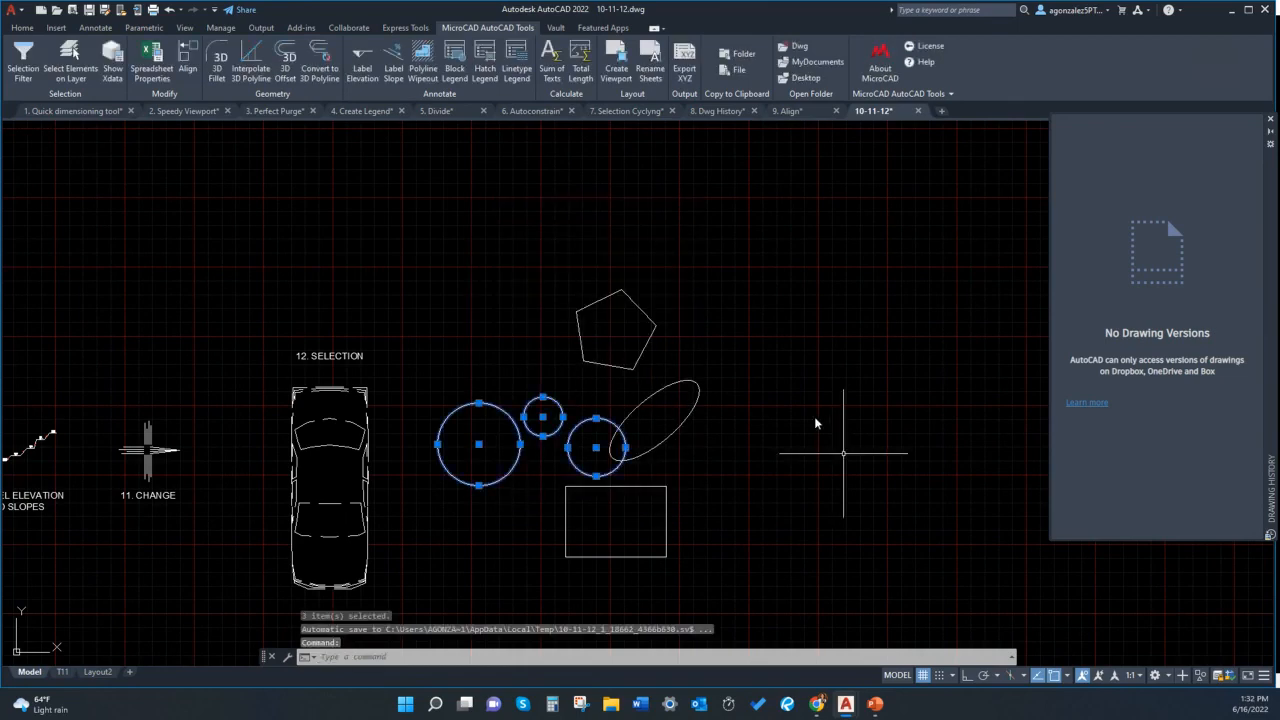
# Clear the selection of the three circles
pyautogui.moveTo(653, 392); pyautogui.dragTo(758, 319, button='middle')
pyautogui.moveTo(769, 387)
pyautogui.mouseDown(button='middle')
pyautogui.moveTo(635, 419)
pyautogui.moveTo(590, 402)
pyautogui.mouseUp(button='middle')
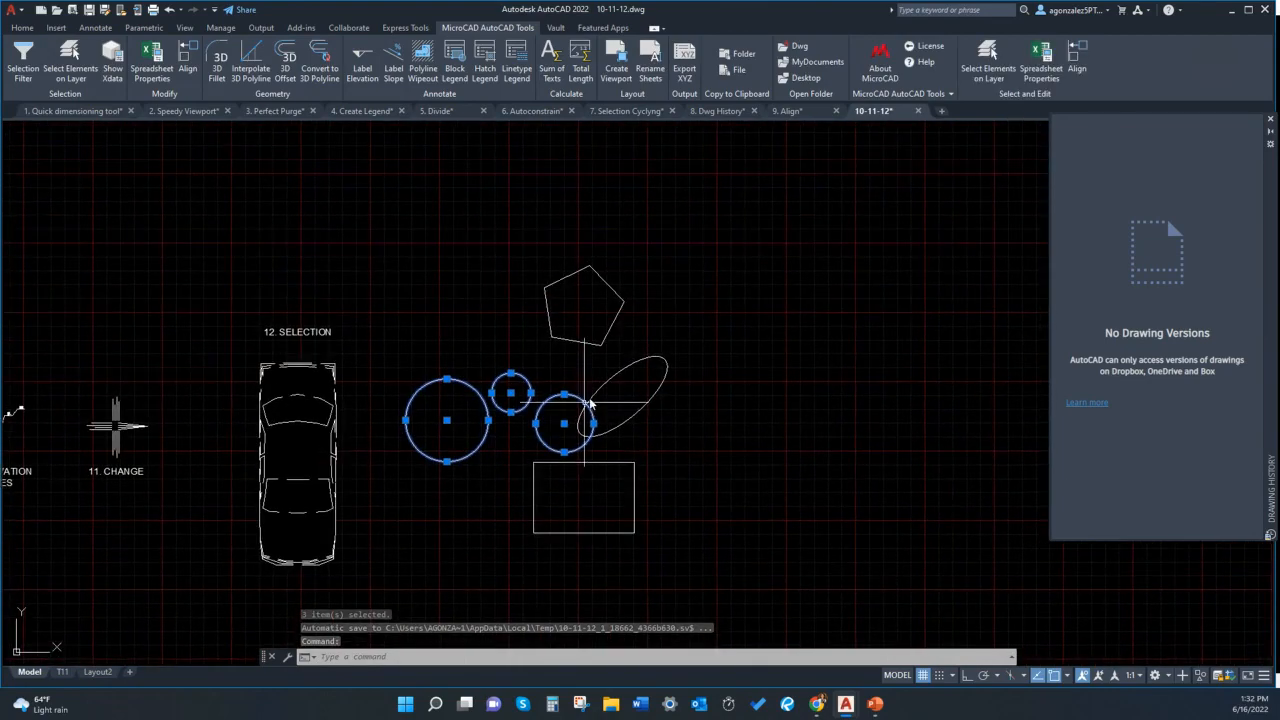
pyautogui.scroll(-3, 595, 398)
pyautogui.scroll(1, 606, 389)
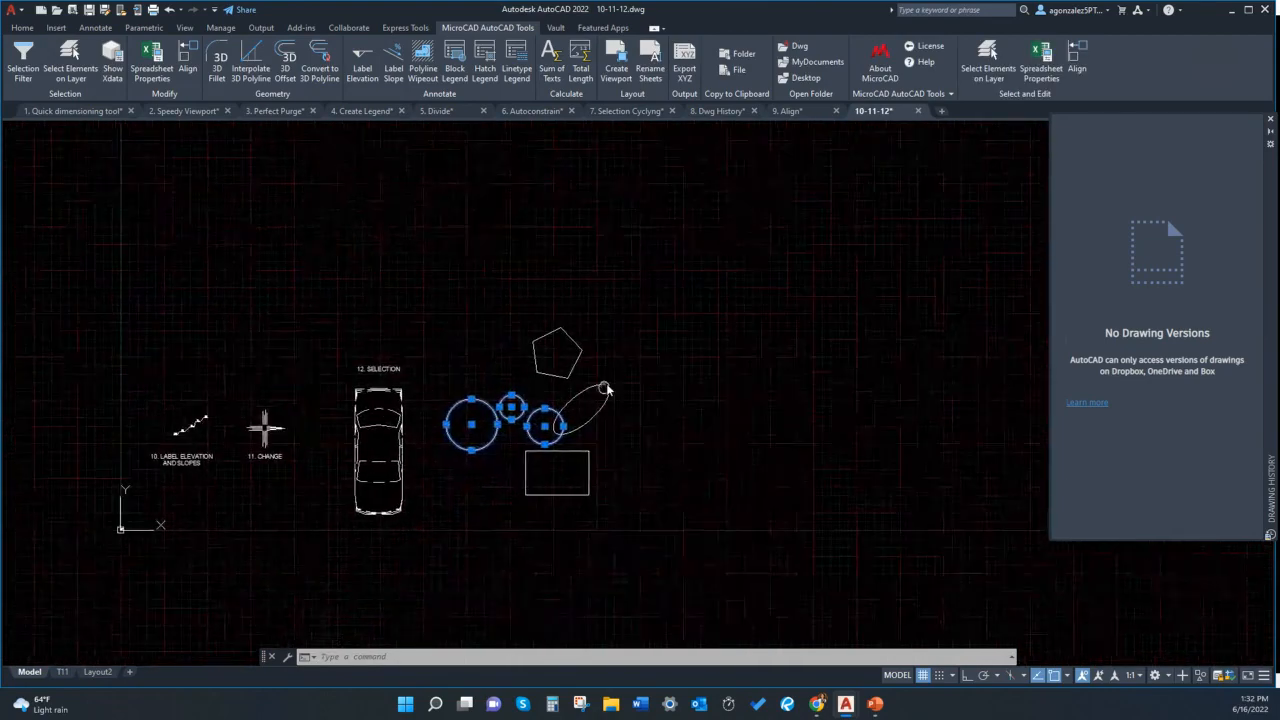
pyautogui.moveTo(605, 388); pyautogui.dragTo(608, 382, button='middle')
pyautogui.press('Escape')
pyautogui.press('Escape')
pyautogui.moveTo(463, 394); pyautogui.dragTo(491, 387, button='middle')
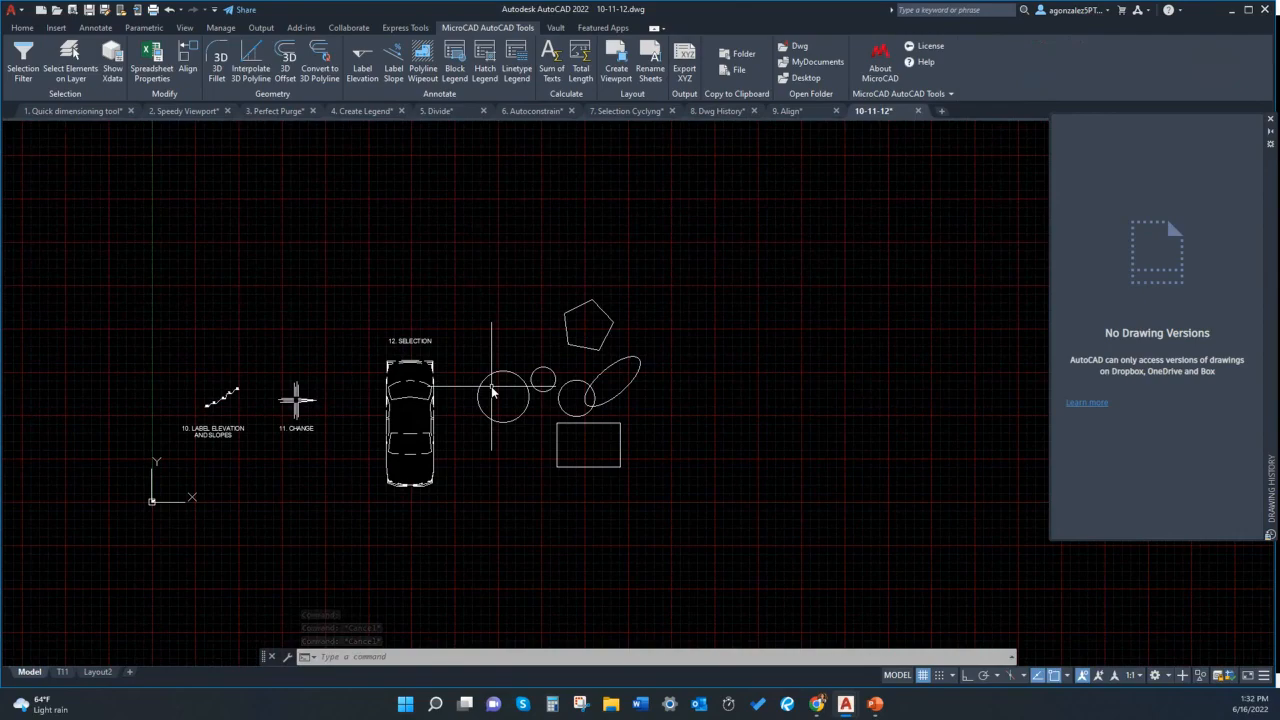
pyautogui.moveTo(509, 304)
pyautogui.mouseDown(button='middle')
pyautogui.moveTo(435, 302)
pyautogui.moveTo(428, 287)
pyautogui.mouseUp(button='middle')
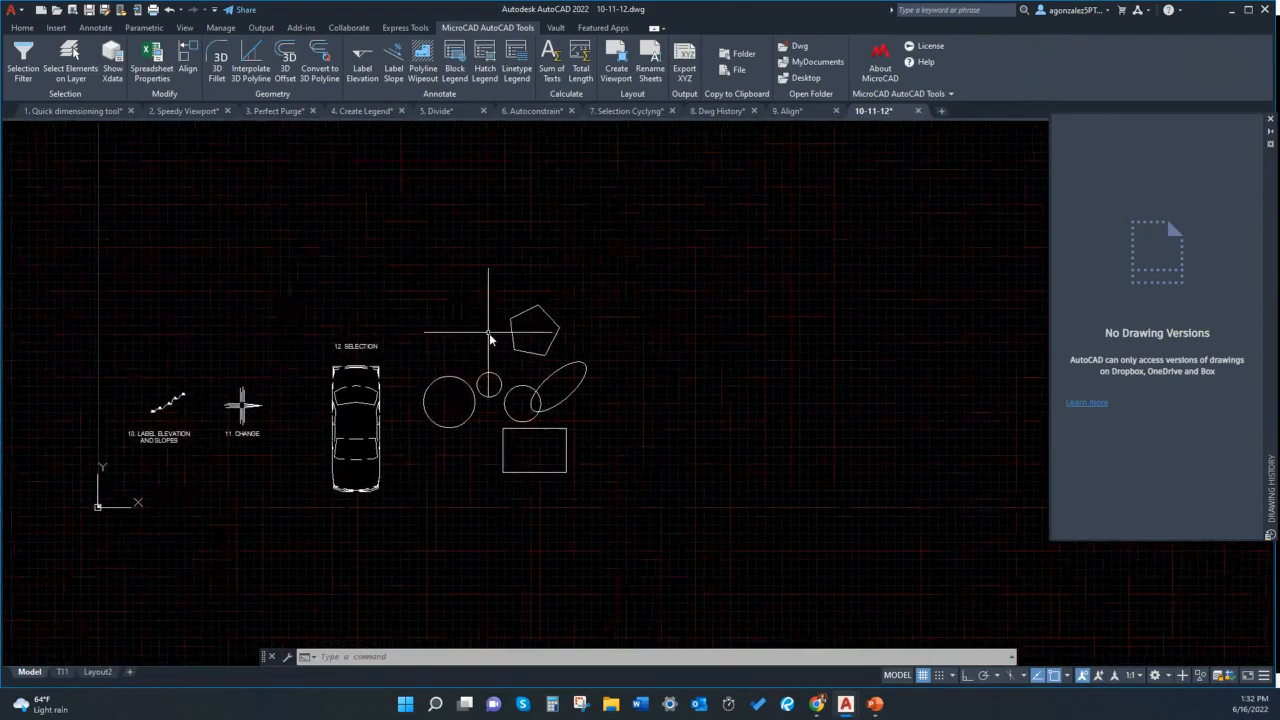
pyautogui.moveTo(487, 338); pyautogui.dragTo(387, 286, button='middle')
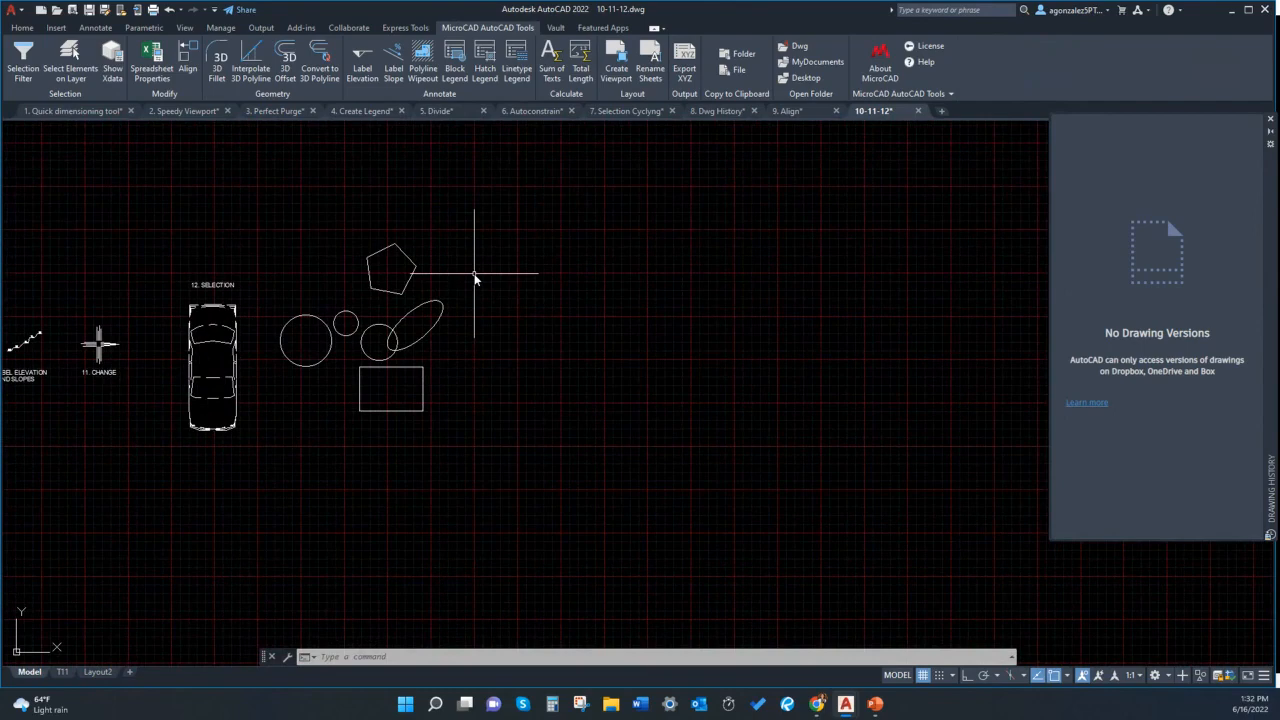
pyautogui.rightClick(467, 238)
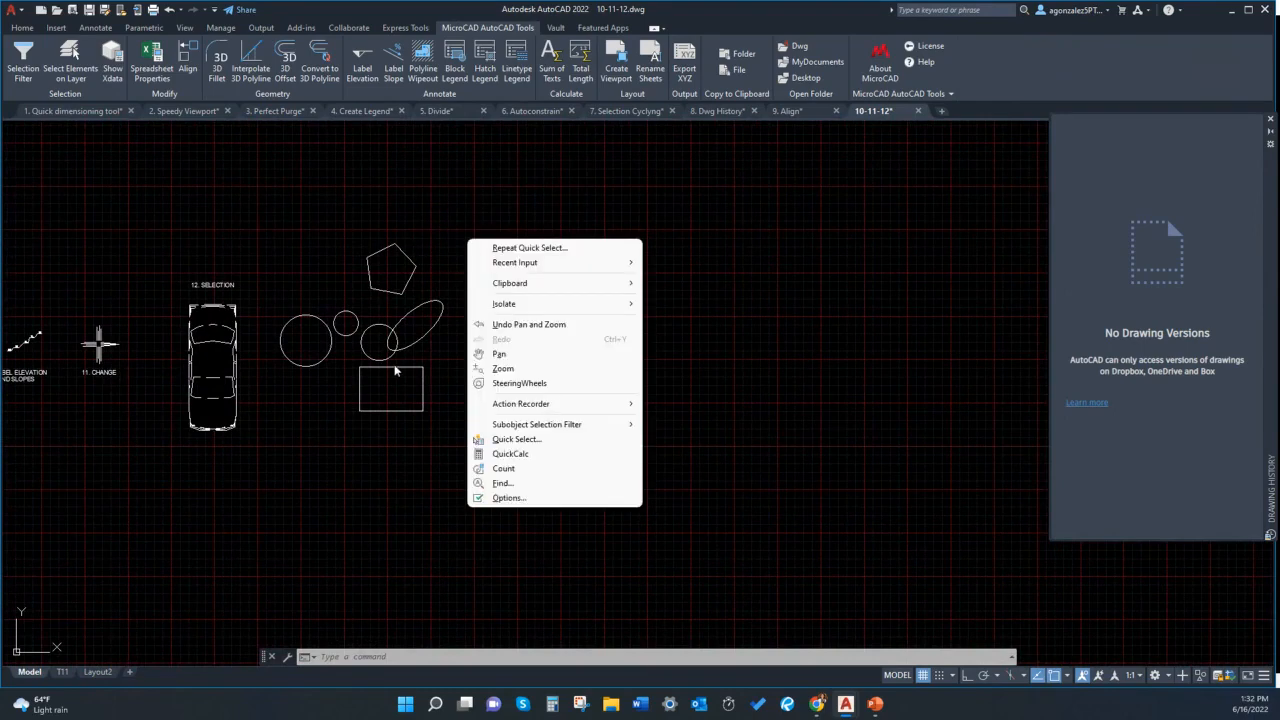
pyautogui.click(405, 305)
pyautogui.press('Escape')
pyautogui.press('Escape')
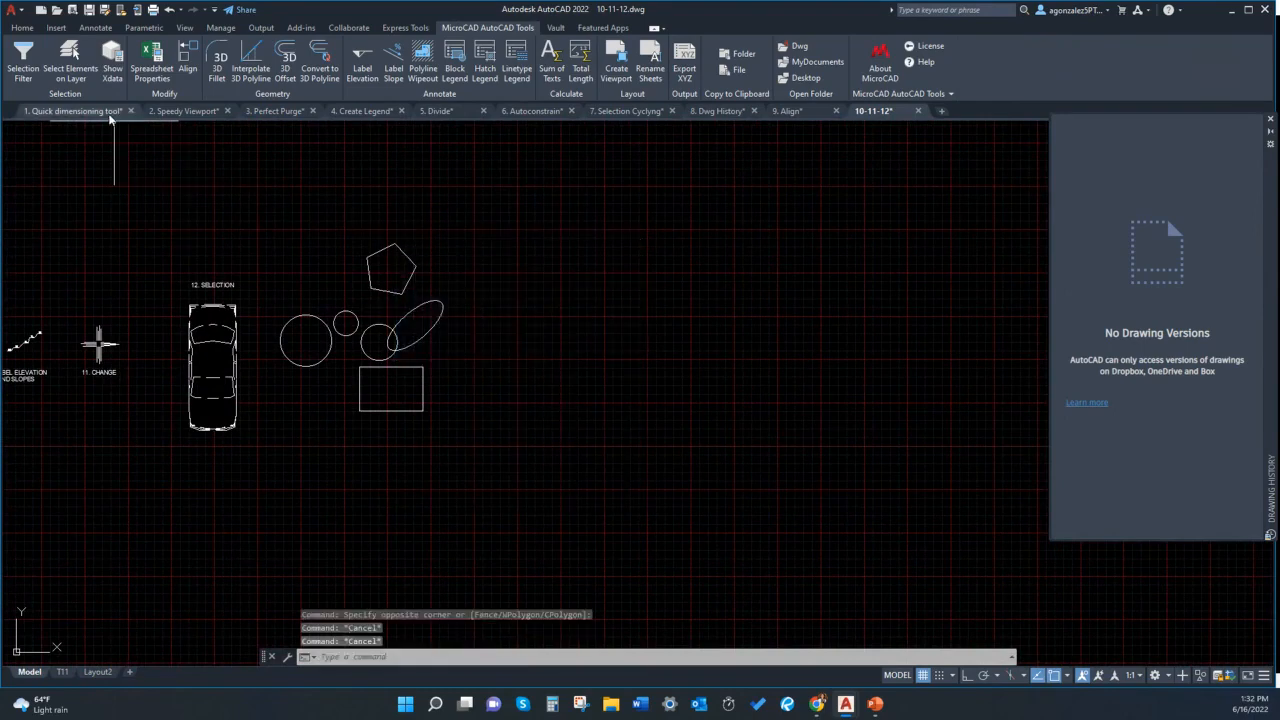
# Switch to the Quick dimensioning tool drawing, select all sinks similar to the one in Classroom 5003, and clear the selection
pyautogui.click(106, 112)
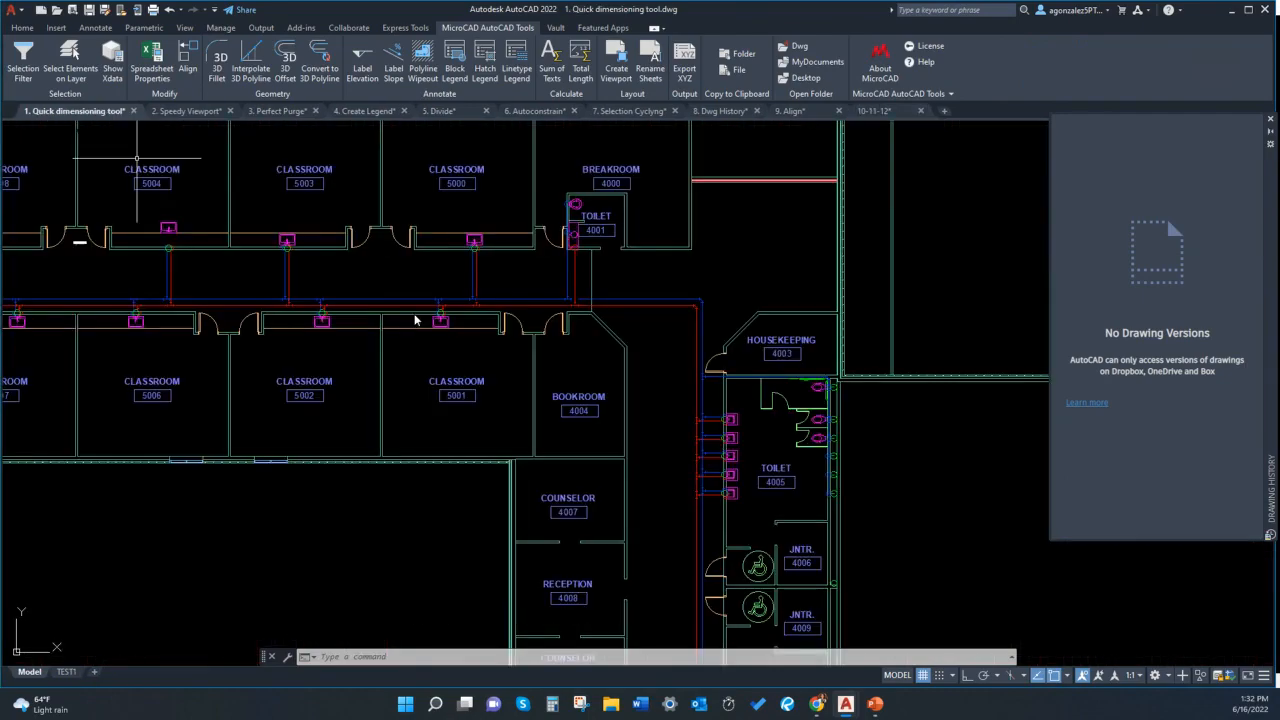
pyautogui.scroll(-2, 415, 320)
pyautogui.scroll(5, 443, 314)
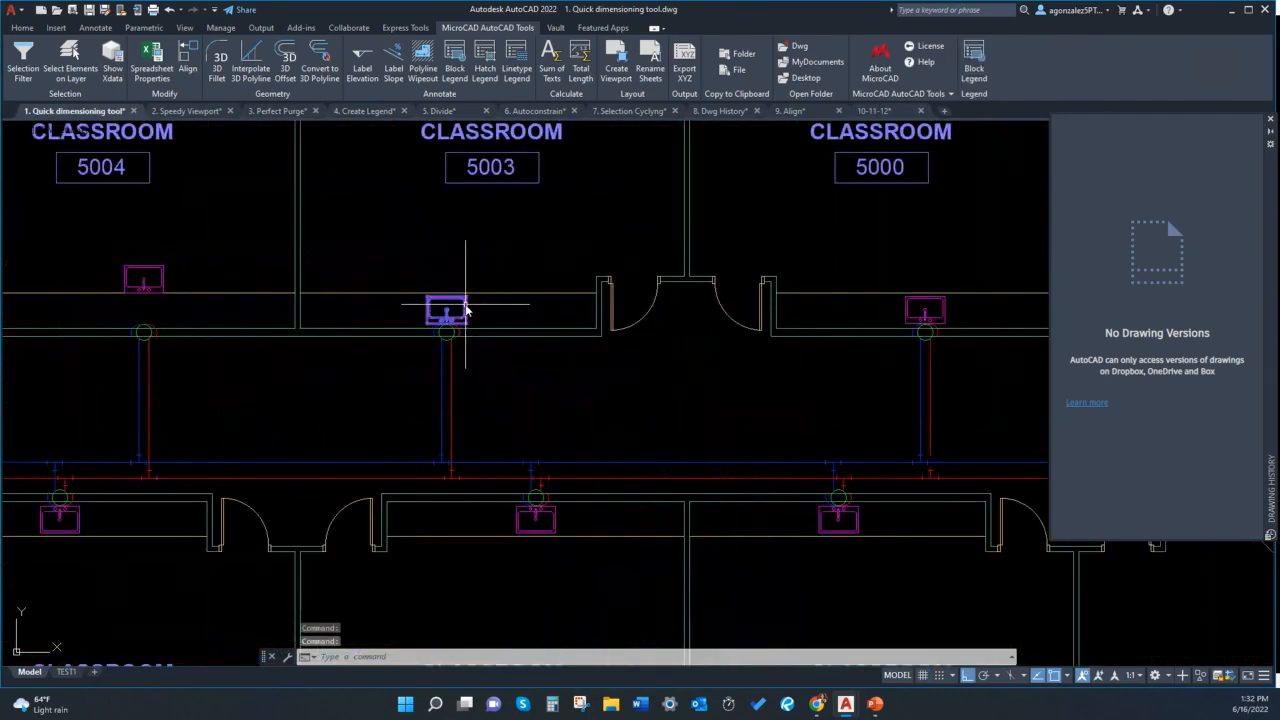
pyautogui.rightClick(466, 310)
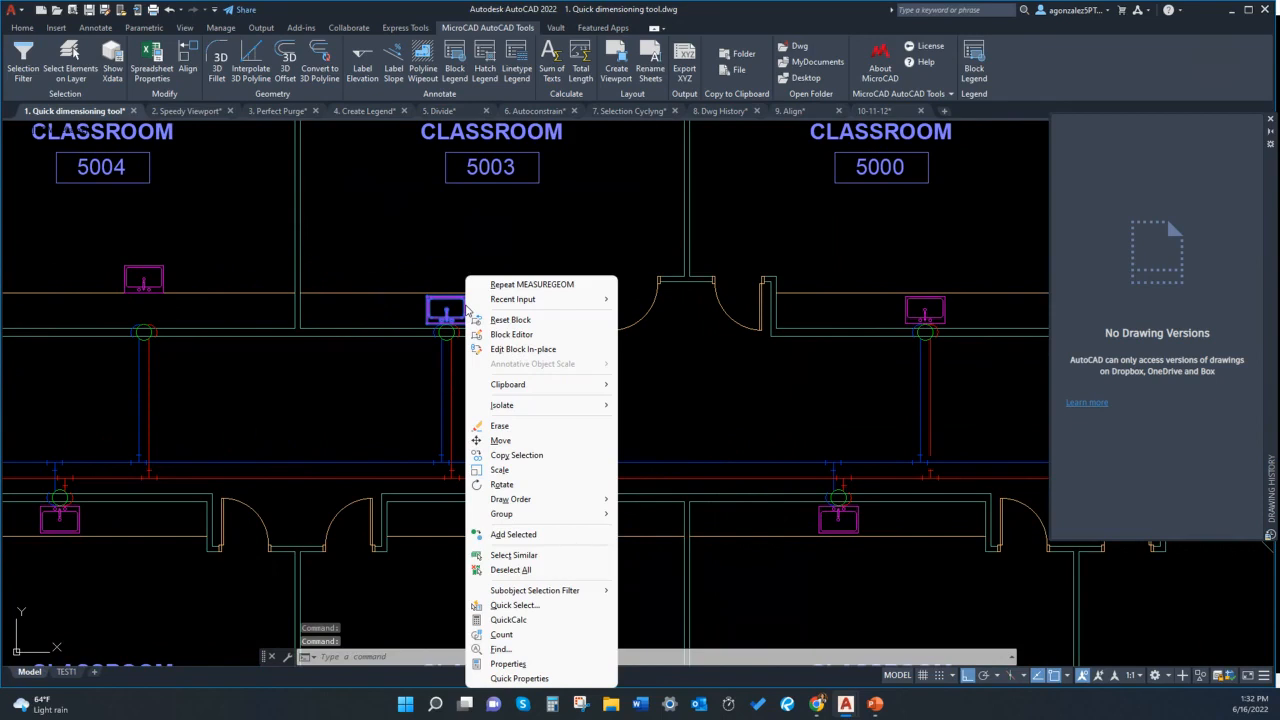
pyautogui.click(513, 555)
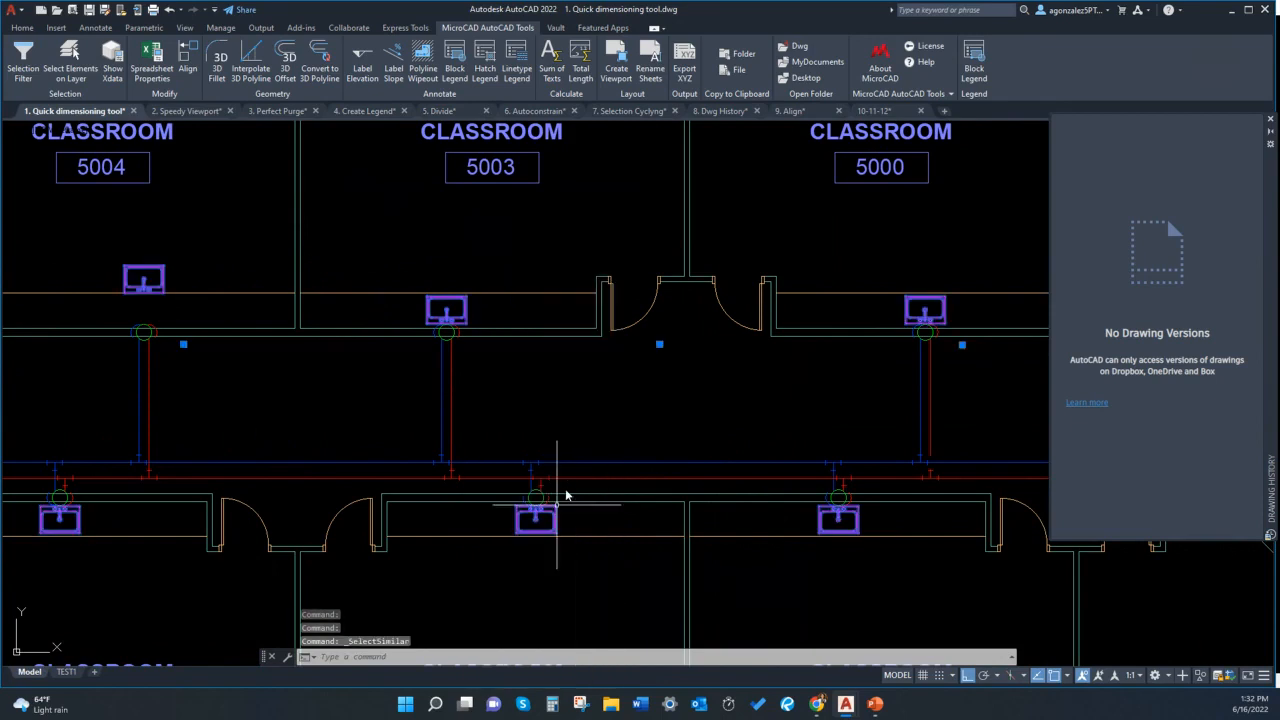
pyautogui.moveTo(491, 449); pyautogui.dragTo(567, 452, button='middle')
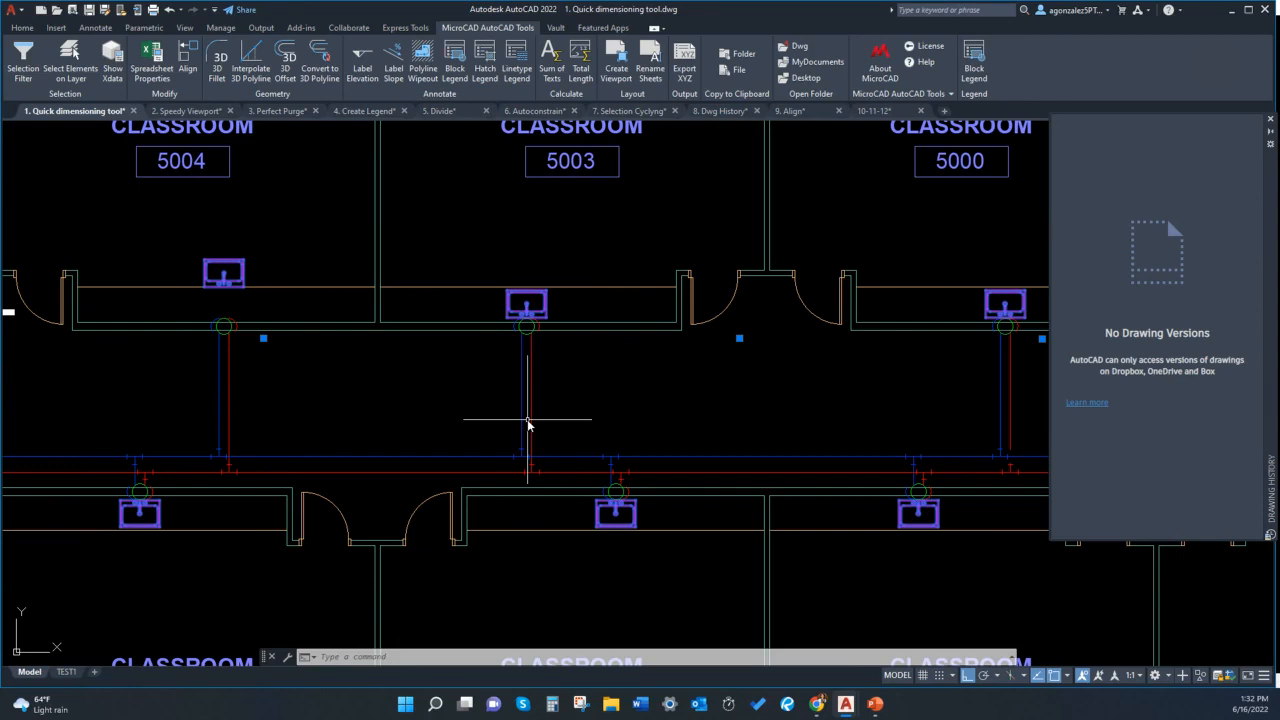
pyautogui.press('Escape')
pyautogui.press('Escape')
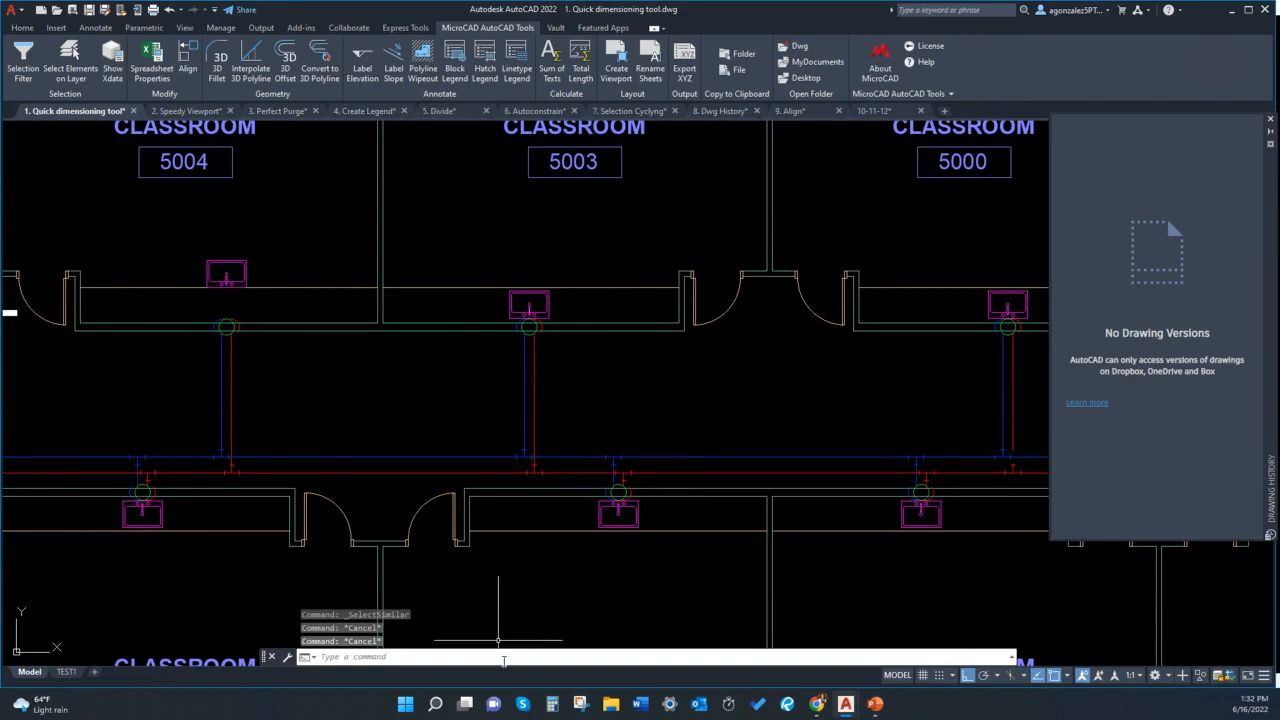
# Run the SELECTSIMILAR command and open its Select Similar Settings
pyautogui.write('SELECT')
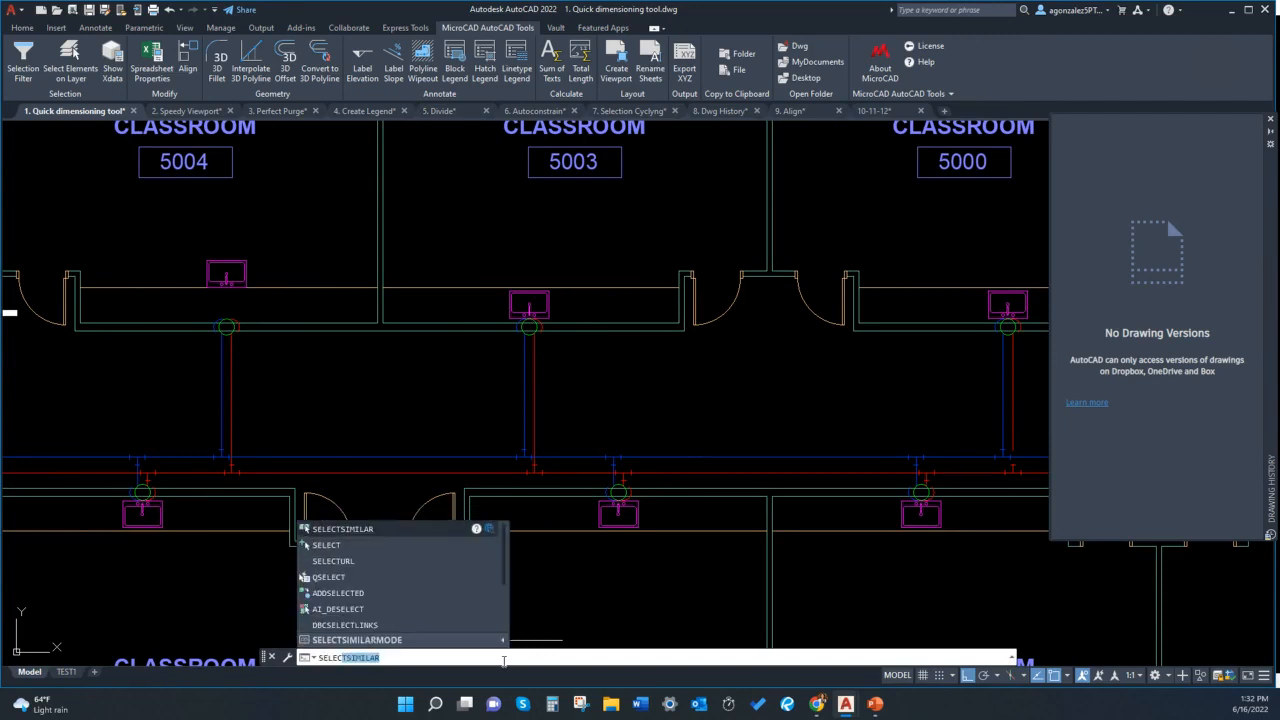
pyautogui.write('T')
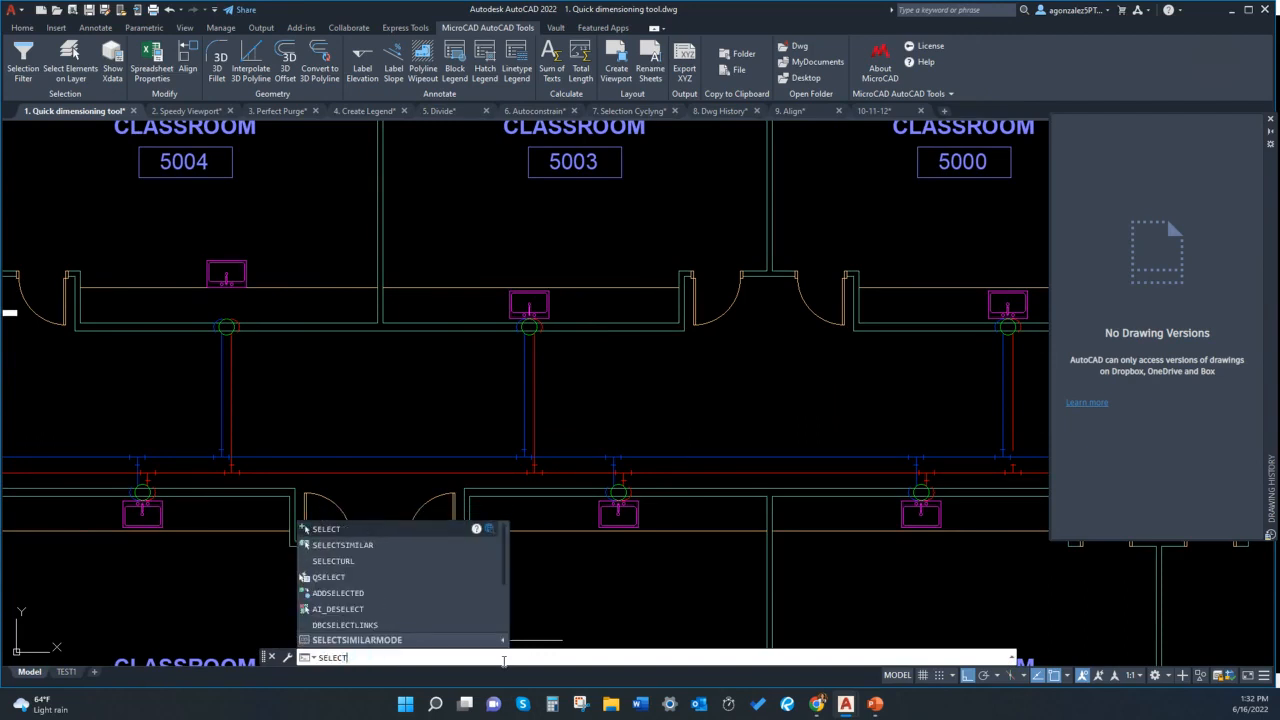
pyautogui.write('SIMILAR')
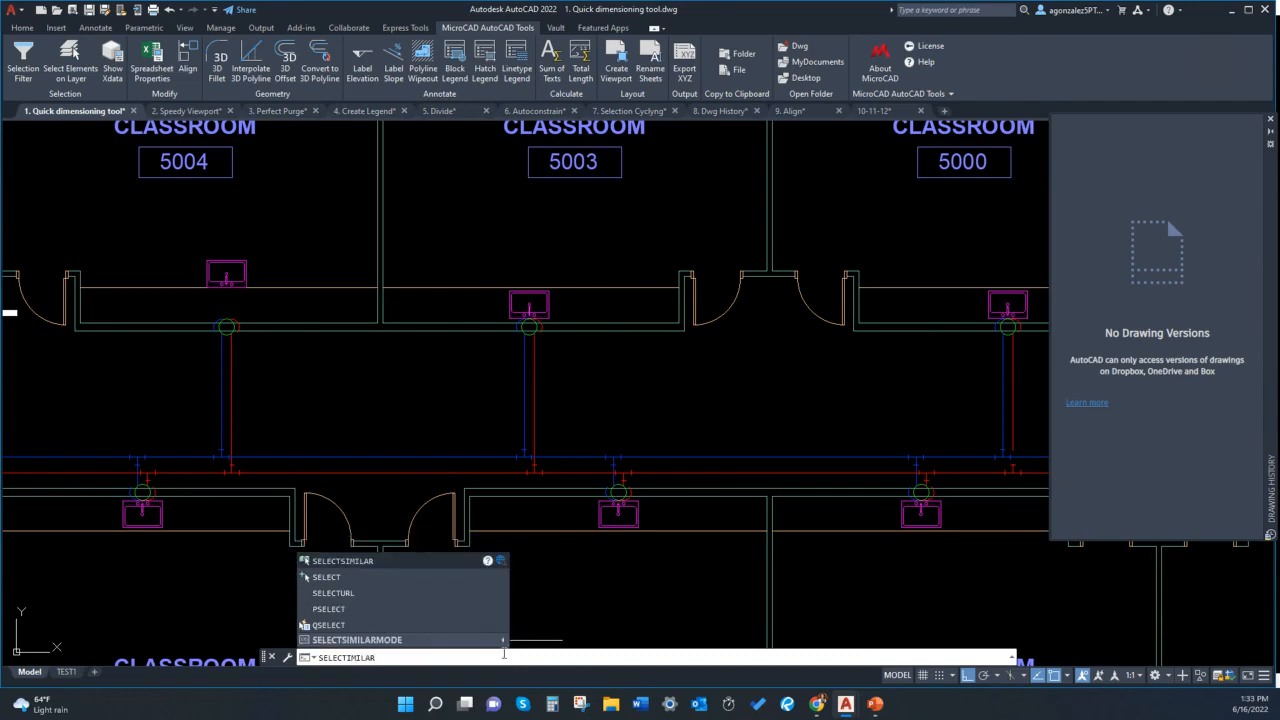
pyautogui.press('BackSpace')
pyautogui.press('BackSpace')
pyautogui.write('SIMIL')
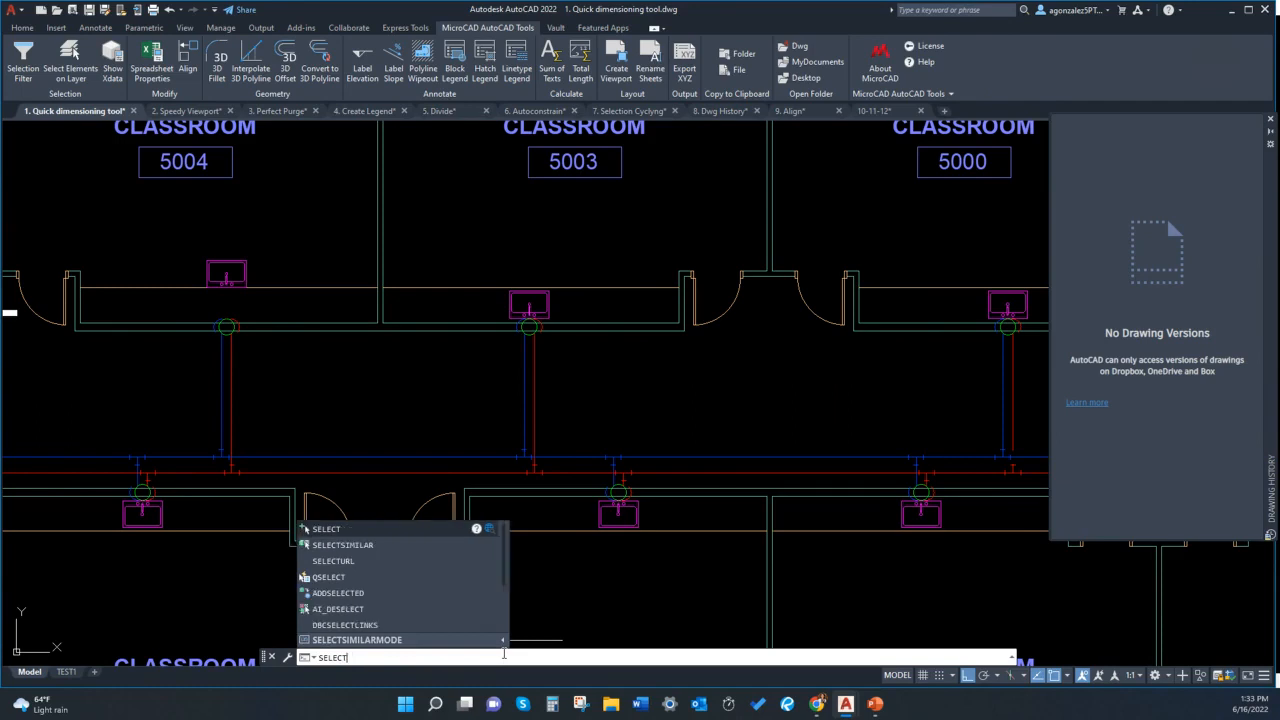
pyautogui.write('AR')
pyautogui.press('Return')
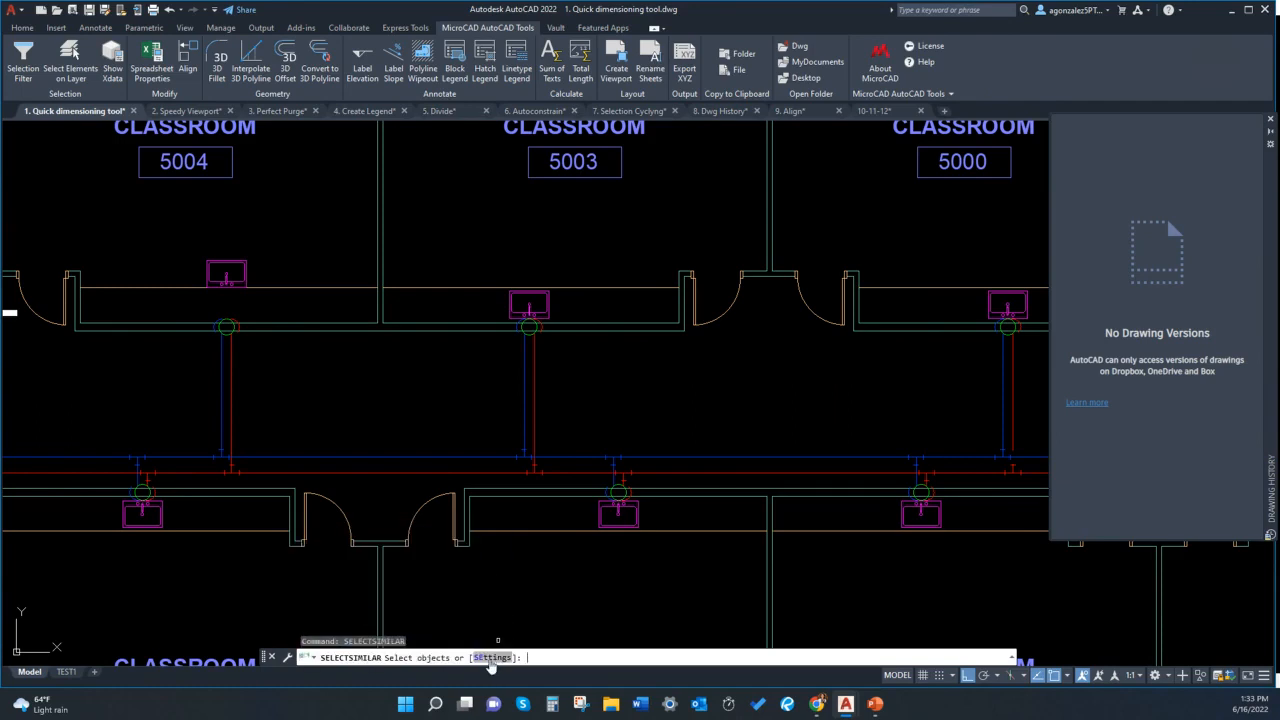
pyautogui.click(491, 658)
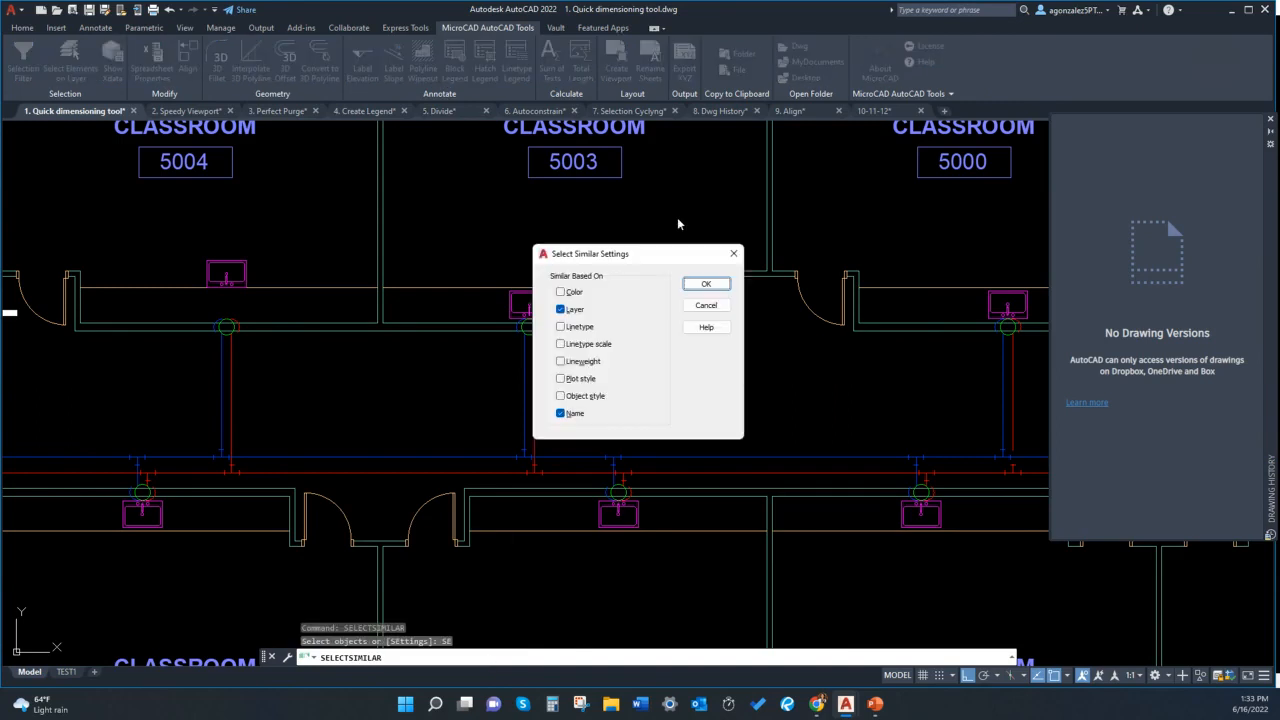
# Try different Similar Based On criteria, ending with only Linetype scale and Name enabled, and close the settings without applying
pyautogui.click(561, 328)
pyautogui.click(560, 344)
pyautogui.click(560, 327)
pyautogui.click(560, 309)
pyautogui.click(560, 327)
pyautogui.click(560, 344)
pyautogui.click(562, 326)
pyautogui.click(560, 309)
pyautogui.click(560, 292)
pyautogui.click(560, 309)
pyautogui.click(560, 292)
pyautogui.click(560, 344)
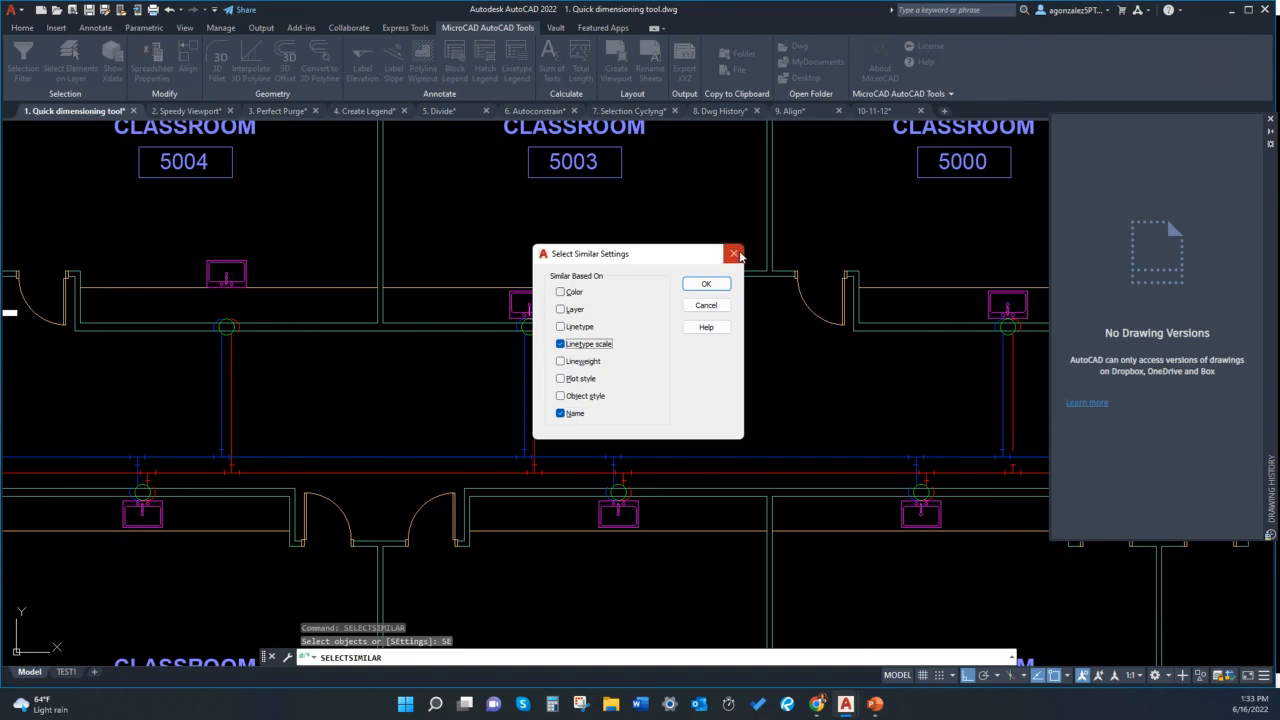
pyautogui.hotkey('alt', 'Tab')
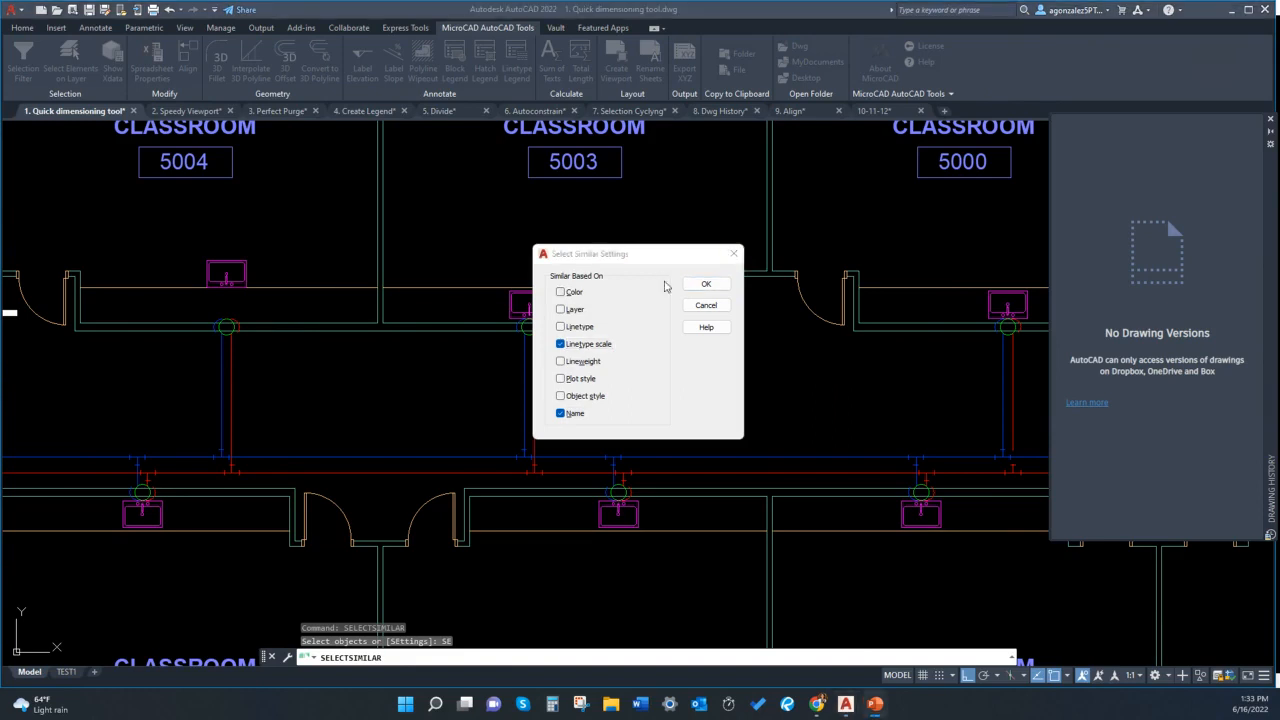
pyautogui.click(733, 254)
pyautogui.scroll(-6, 400, 265)
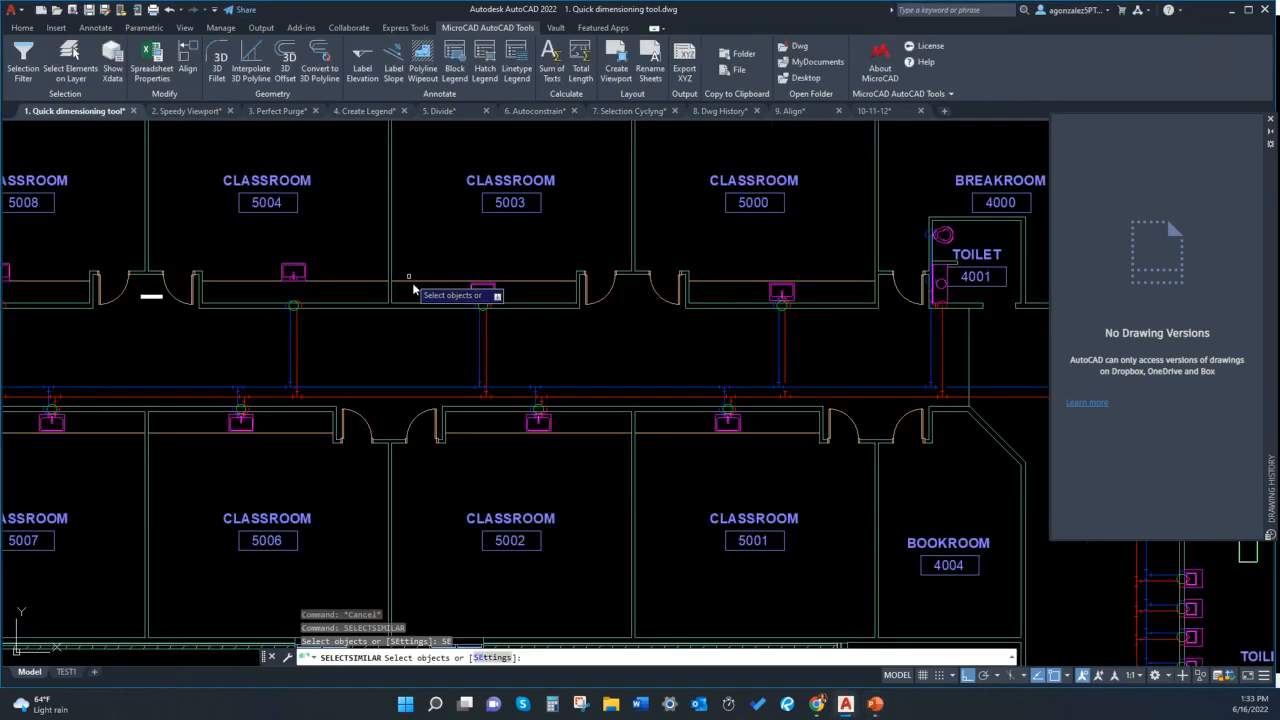
pyautogui.moveTo(427, 429); pyautogui.dragTo(422, 426, button='middle')
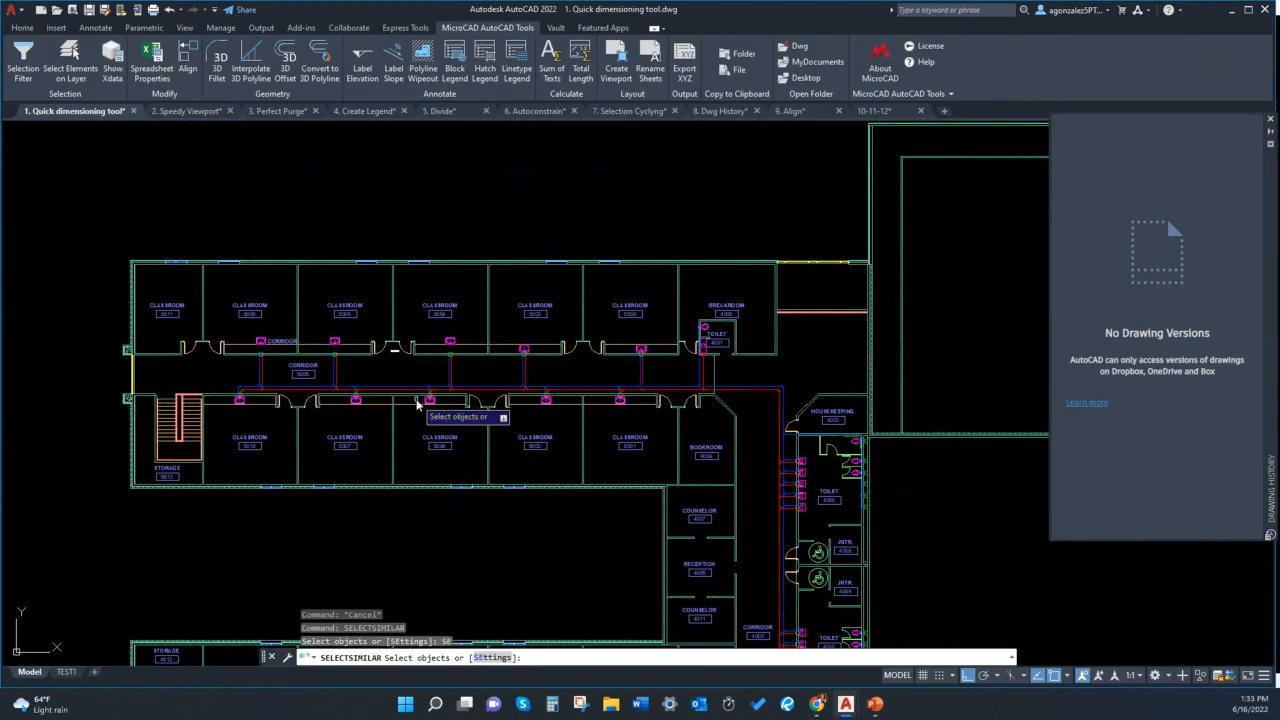
pyautogui.click(20, 28)
pyautogui.click(24, 16)
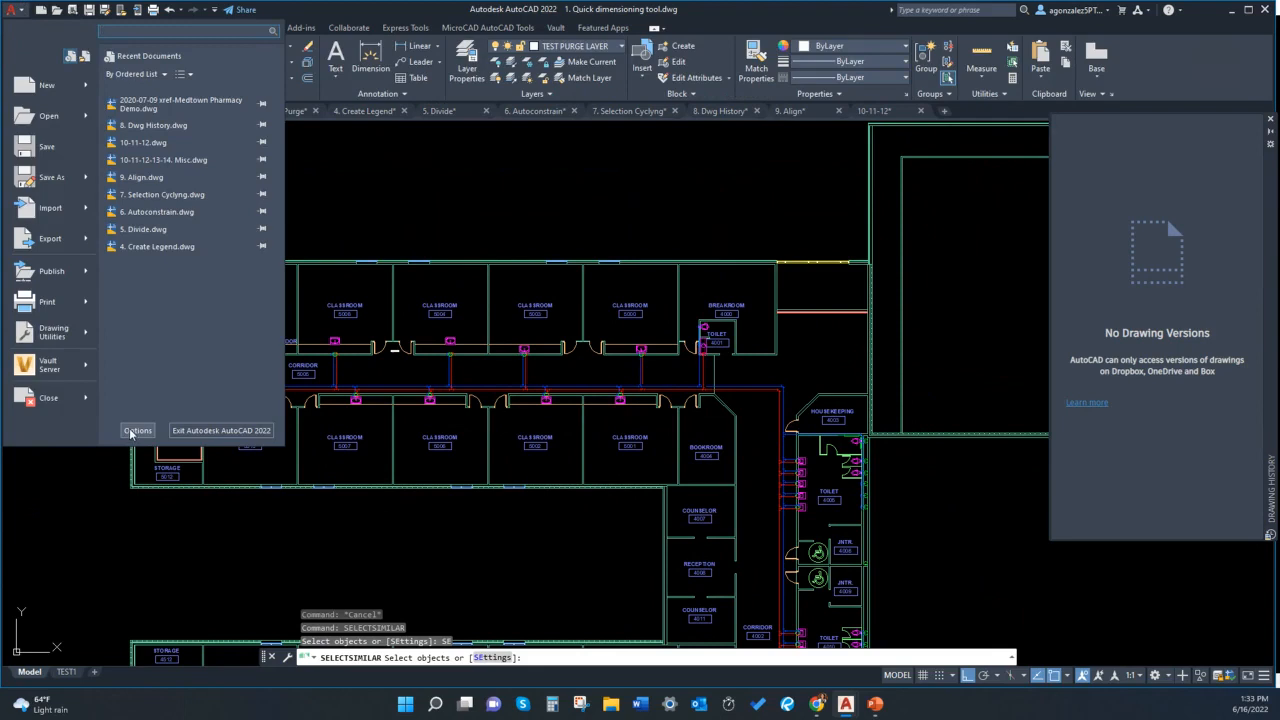
pyautogui.click(129, 428)
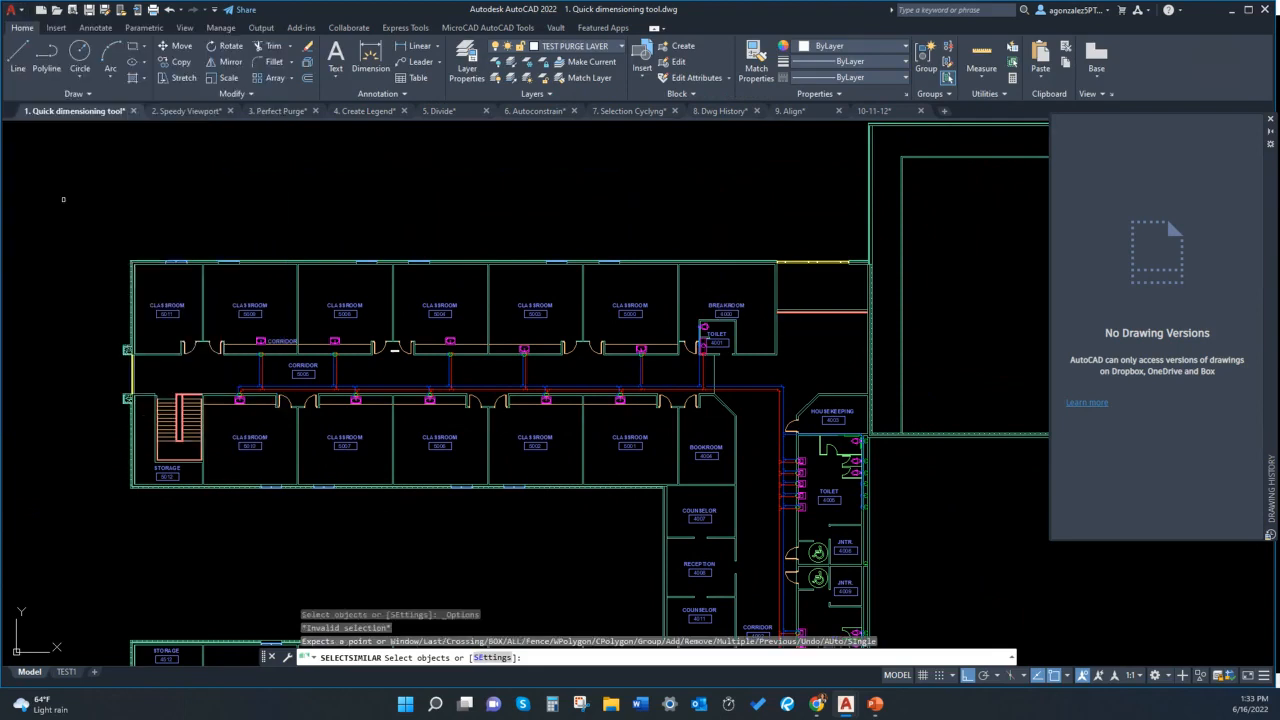
pyautogui.press('Escape')
pyautogui.press('Escape')
pyautogui.press('Escape')
# Open Options and set the display color theme to Light
pyautogui.rightClick(426, 218)
pyautogui.click(470, 480)
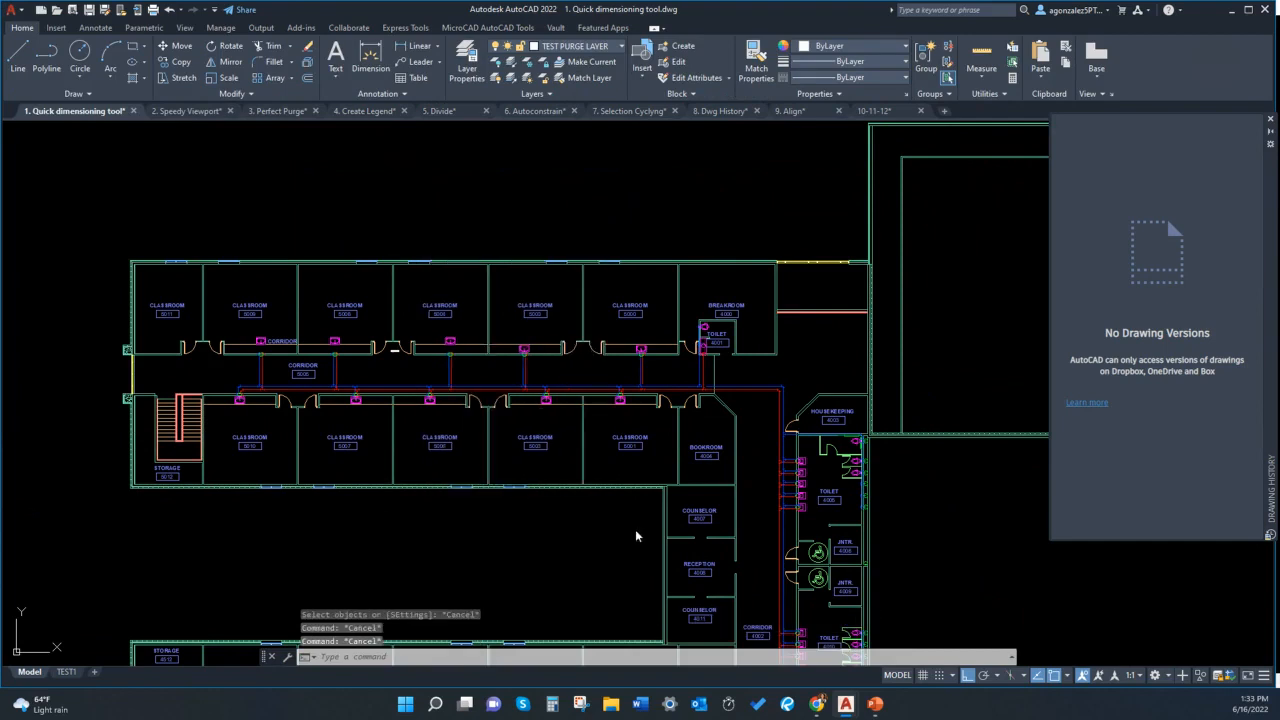
pyautogui.moveTo(448, 117); pyautogui.dragTo(434, 143)
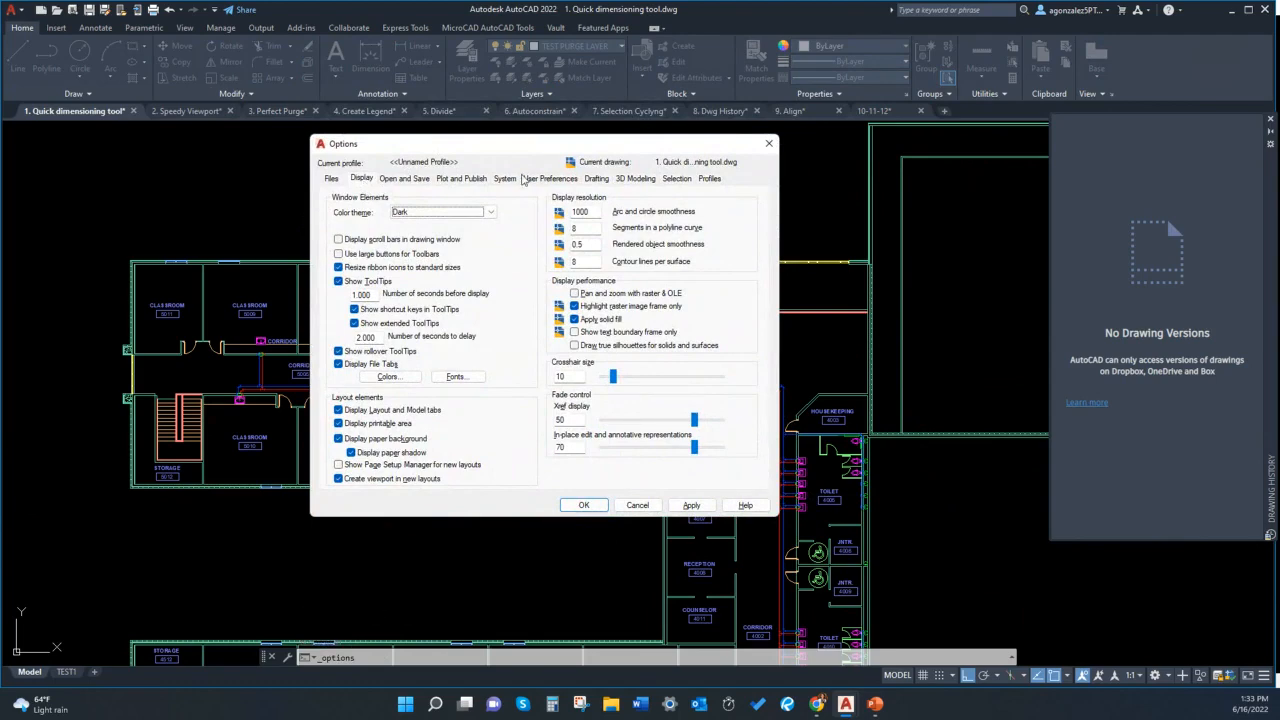
pyautogui.moveTo(514, 150); pyautogui.dragTo(521, 181)
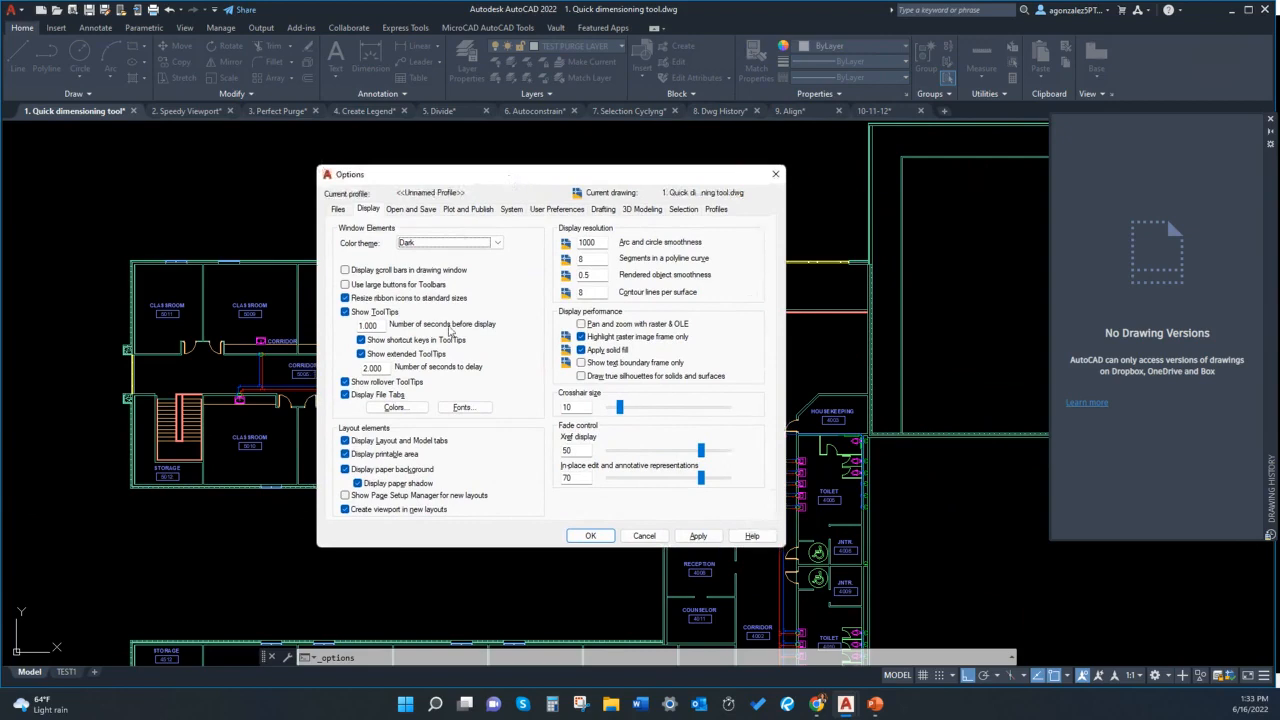
pyautogui.click(416, 247)
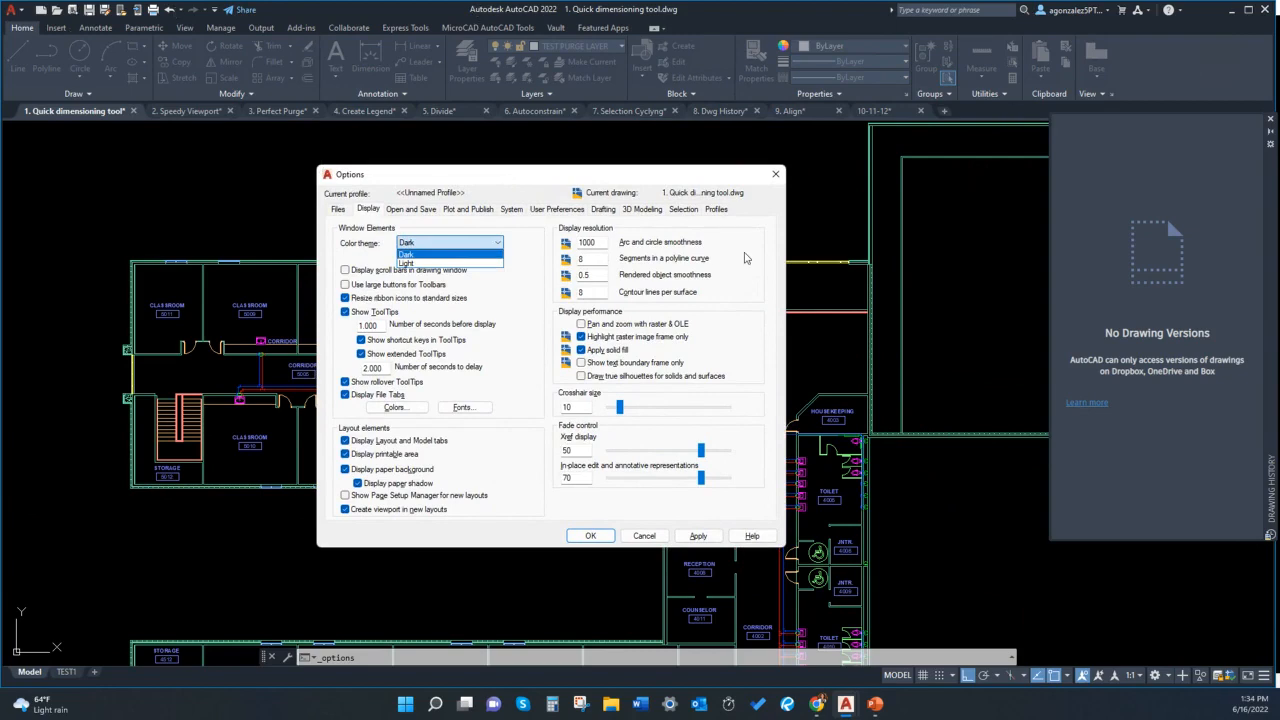
pyautogui.click(422, 265)
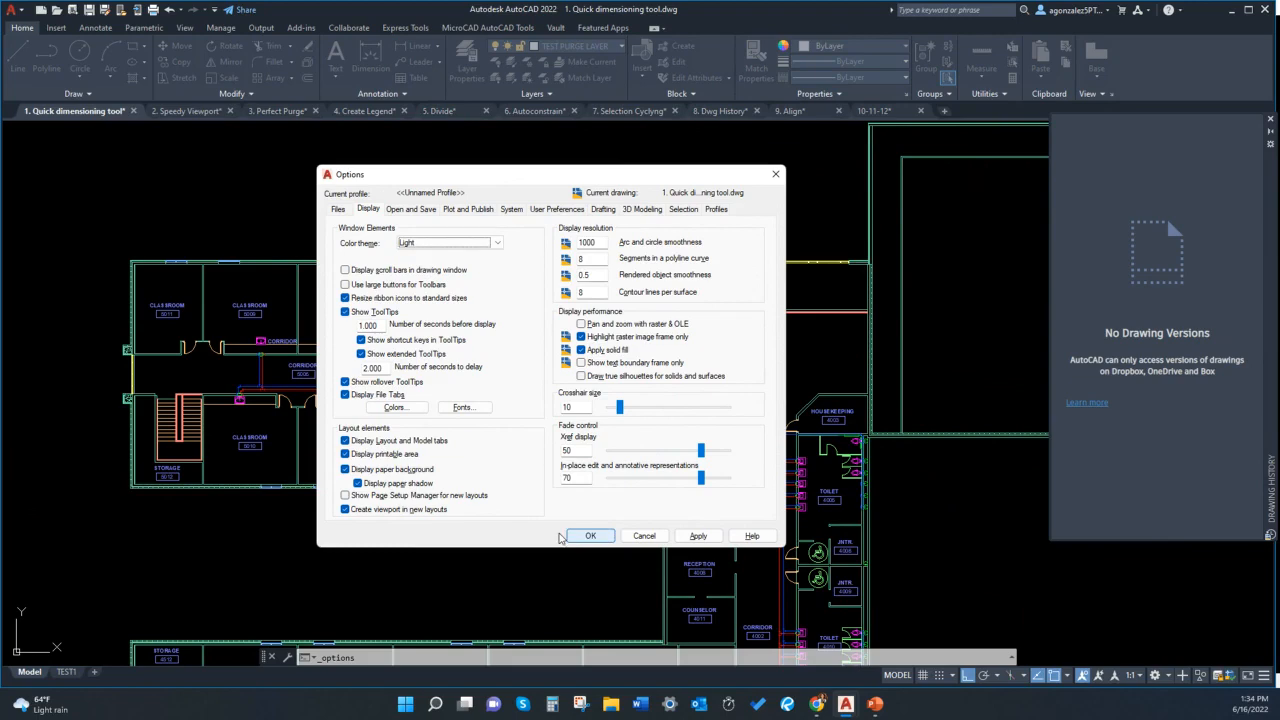
pyautogui.click(584, 538)
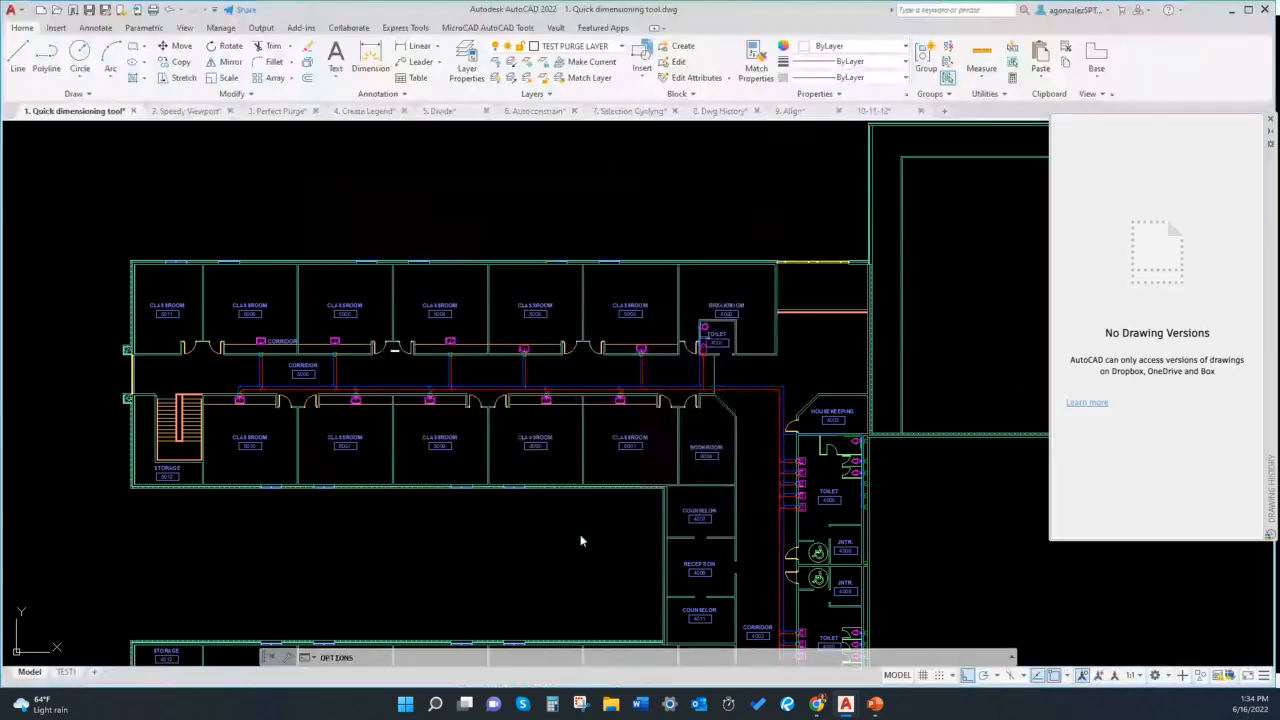
# Reopen Options to review the display settings and close it without changing anything
pyautogui.click(580, 534)
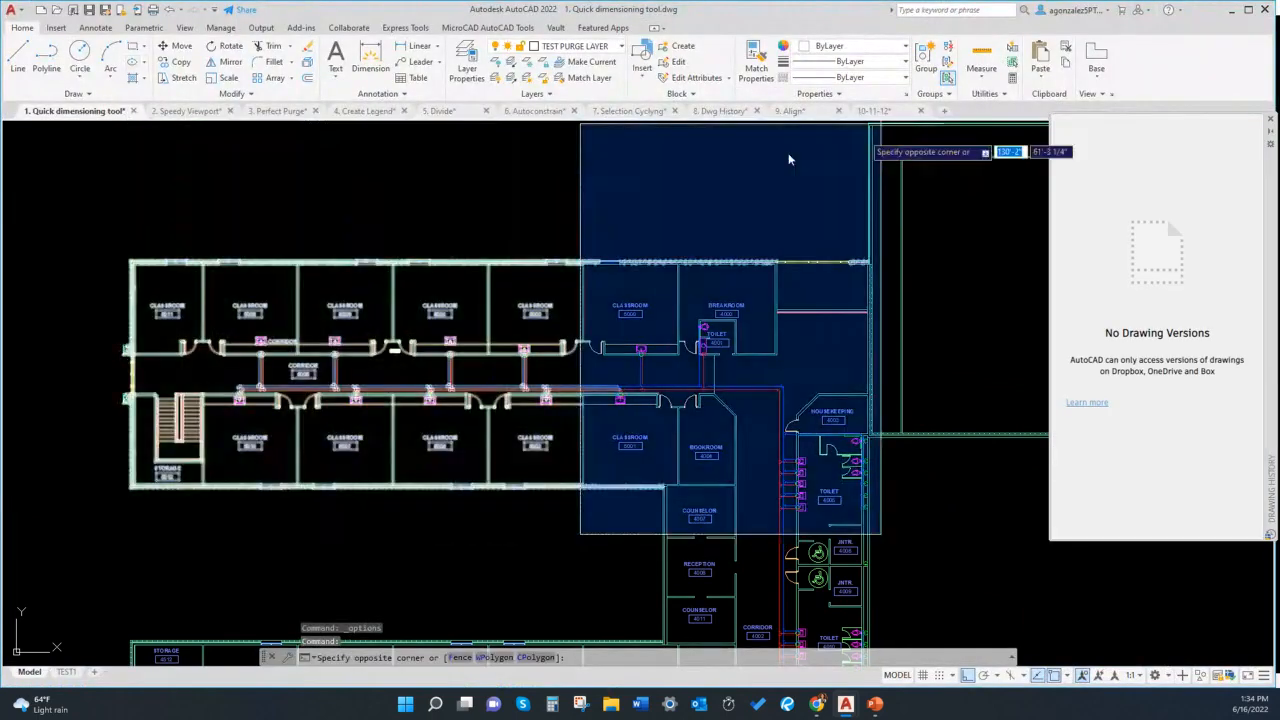
pyautogui.press('Escape')
pyautogui.rightClick(453, 157)
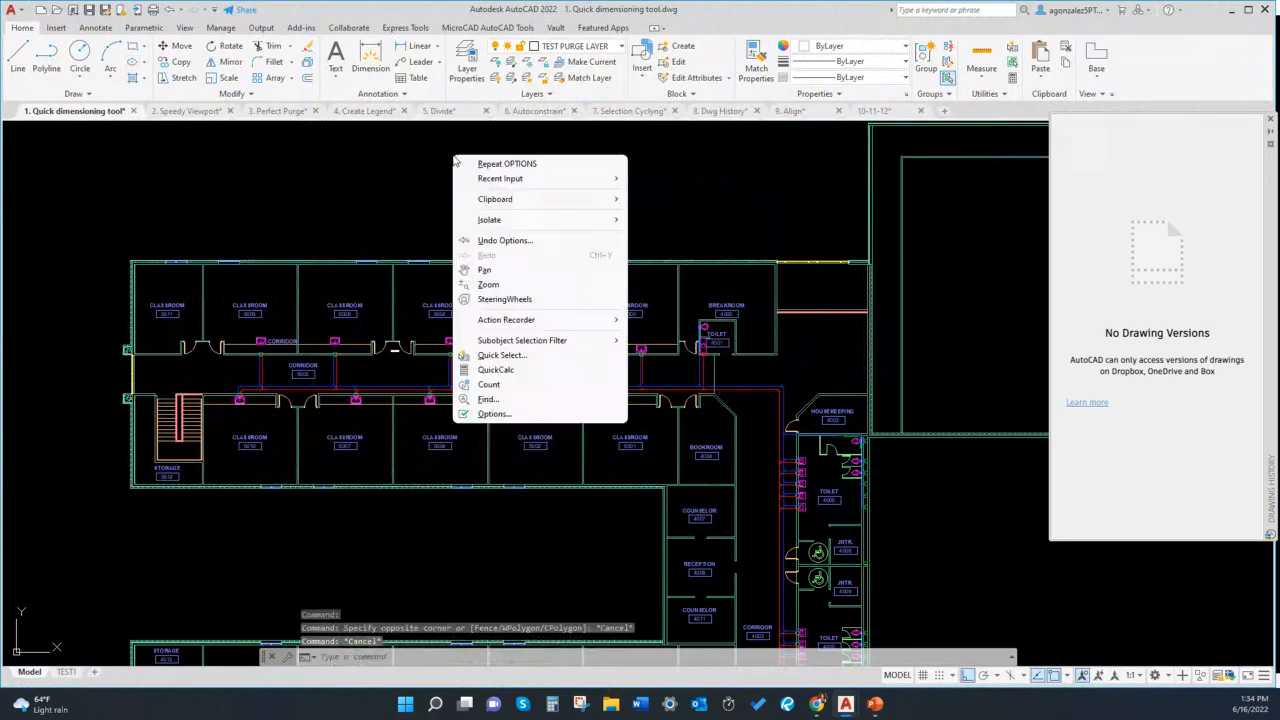
pyautogui.click(508, 410)
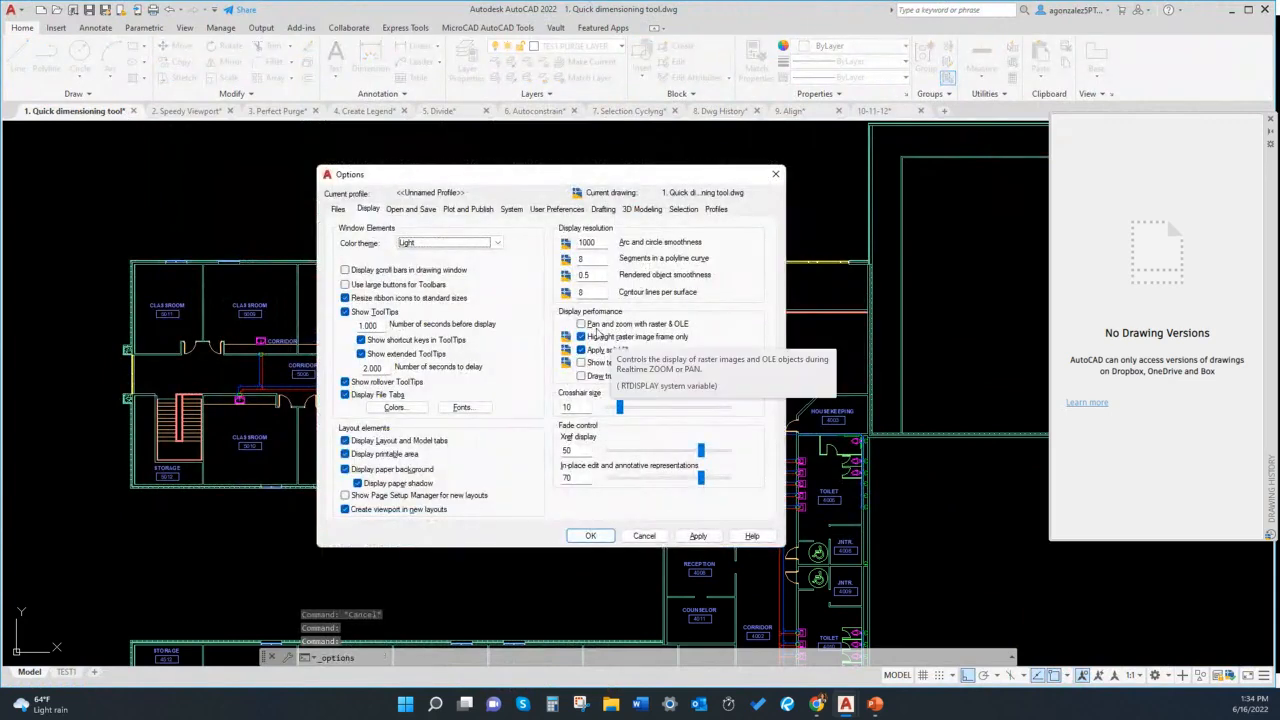
pyautogui.click(775, 174)
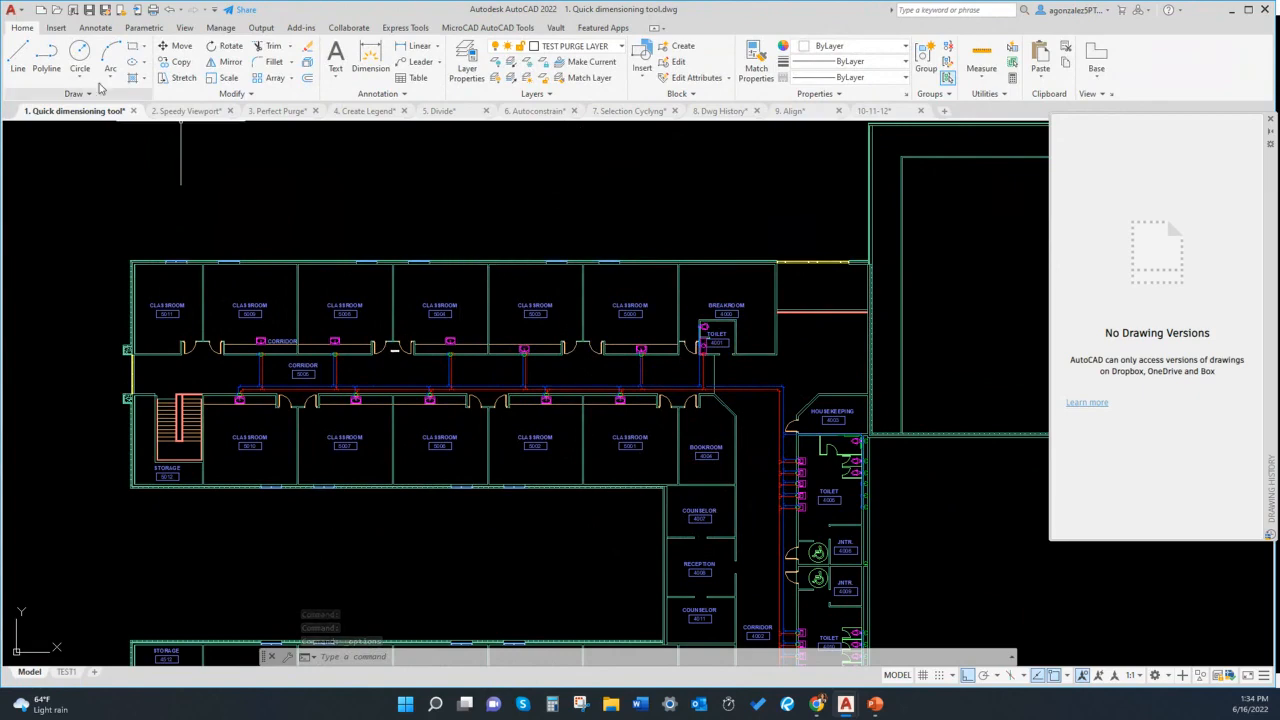
# Increase the crosshair size considerably in the display options and apply it
pyautogui.rightClick(404, 195)
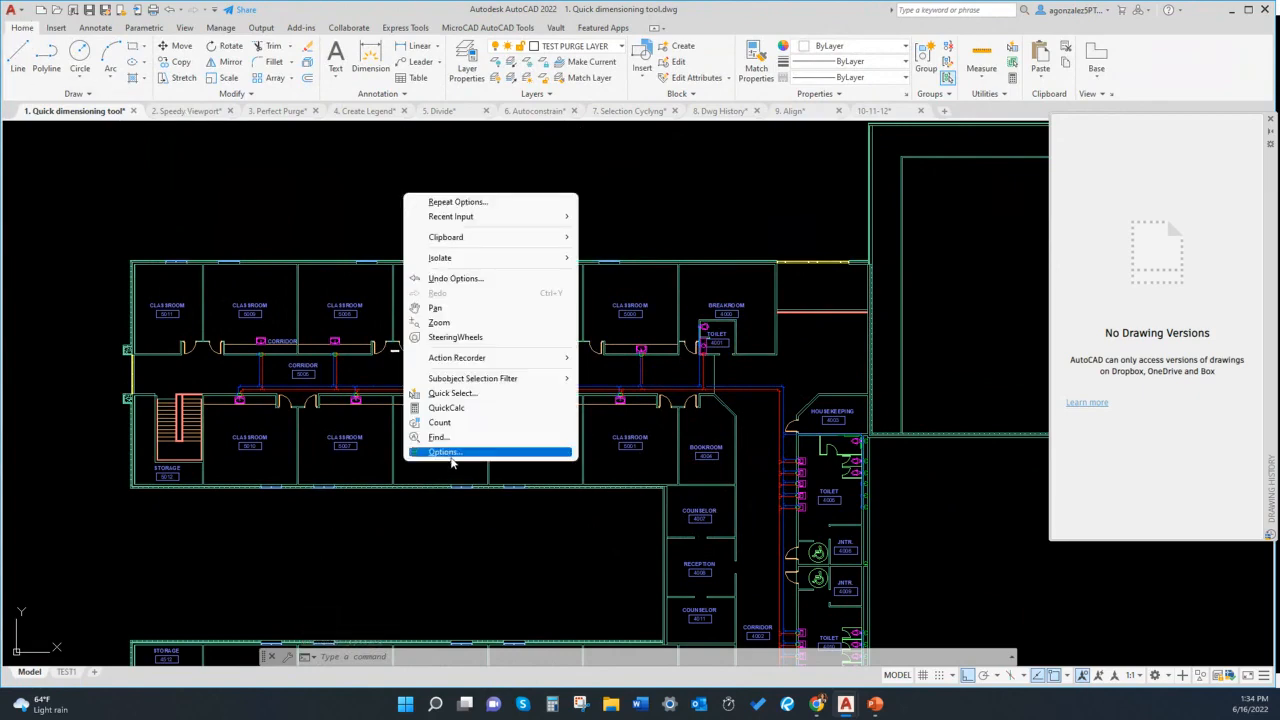
pyautogui.click(446, 452)
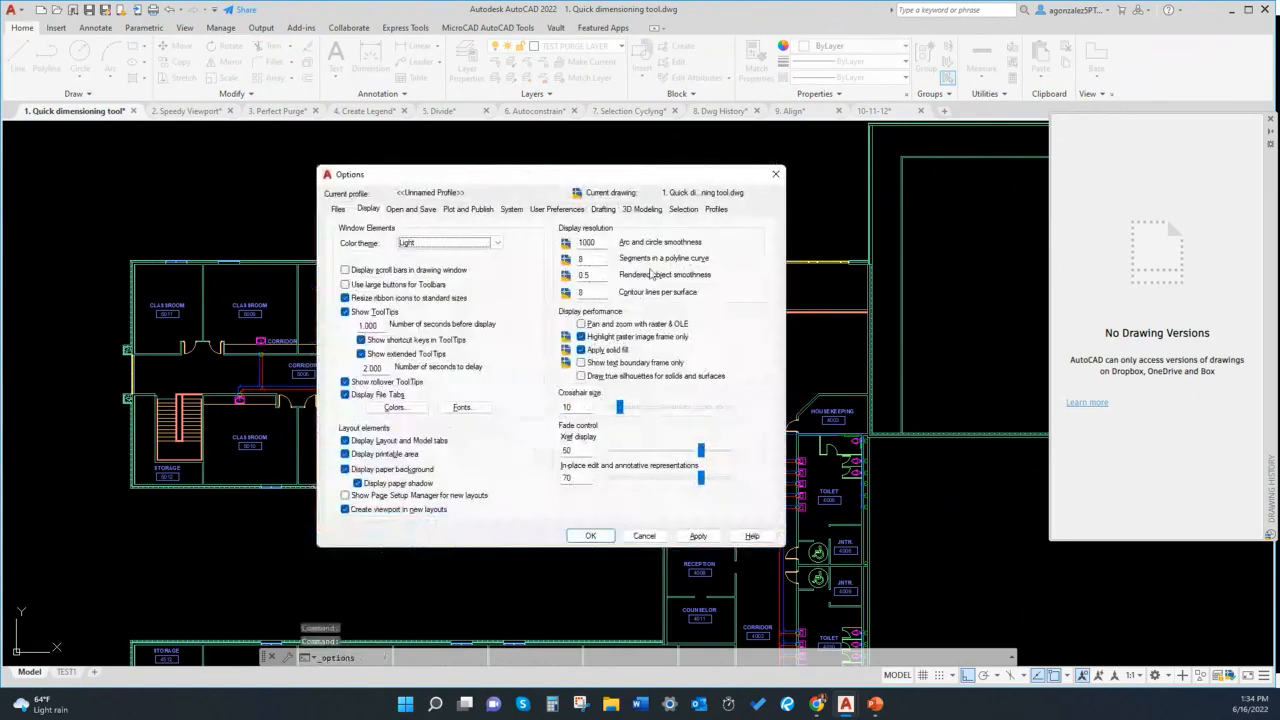
pyautogui.moveTo(620, 408); pyautogui.dragTo(690, 409)
pyautogui.click(591, 535)
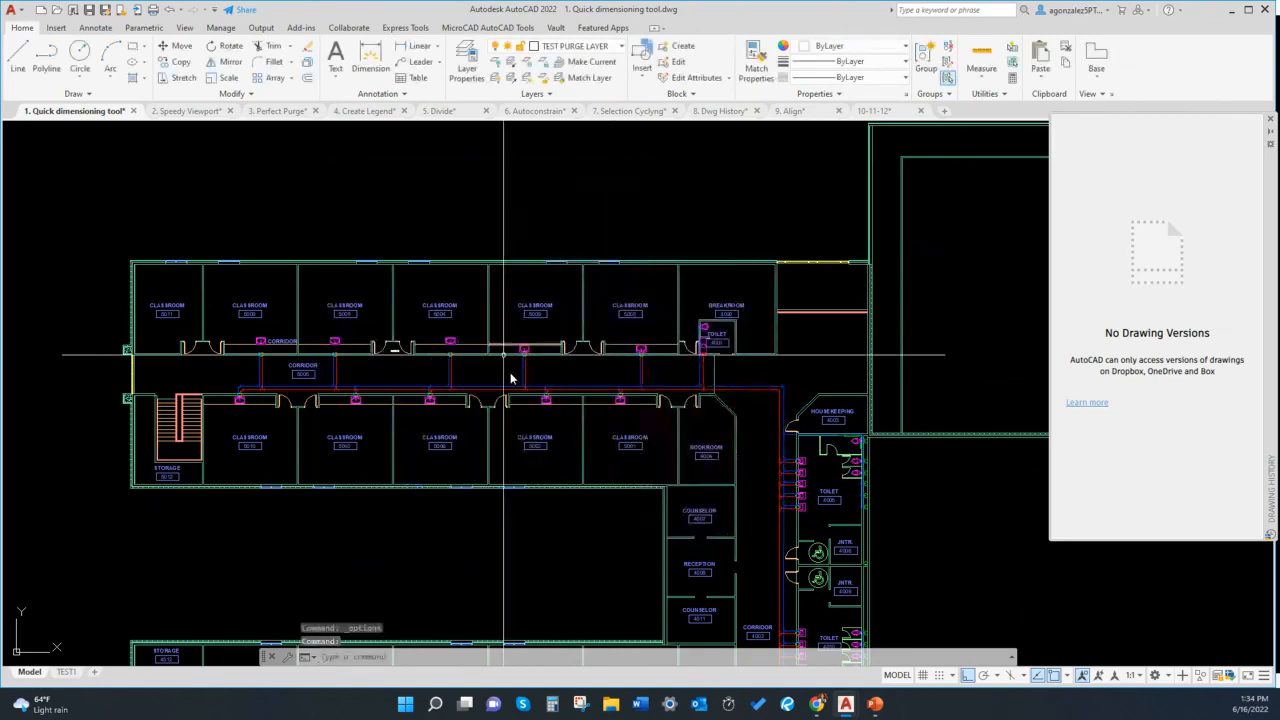
# Open the drawing window colors in Options and set the 2D model space uniform background to White
pyautogui.rightClick(493, 176)
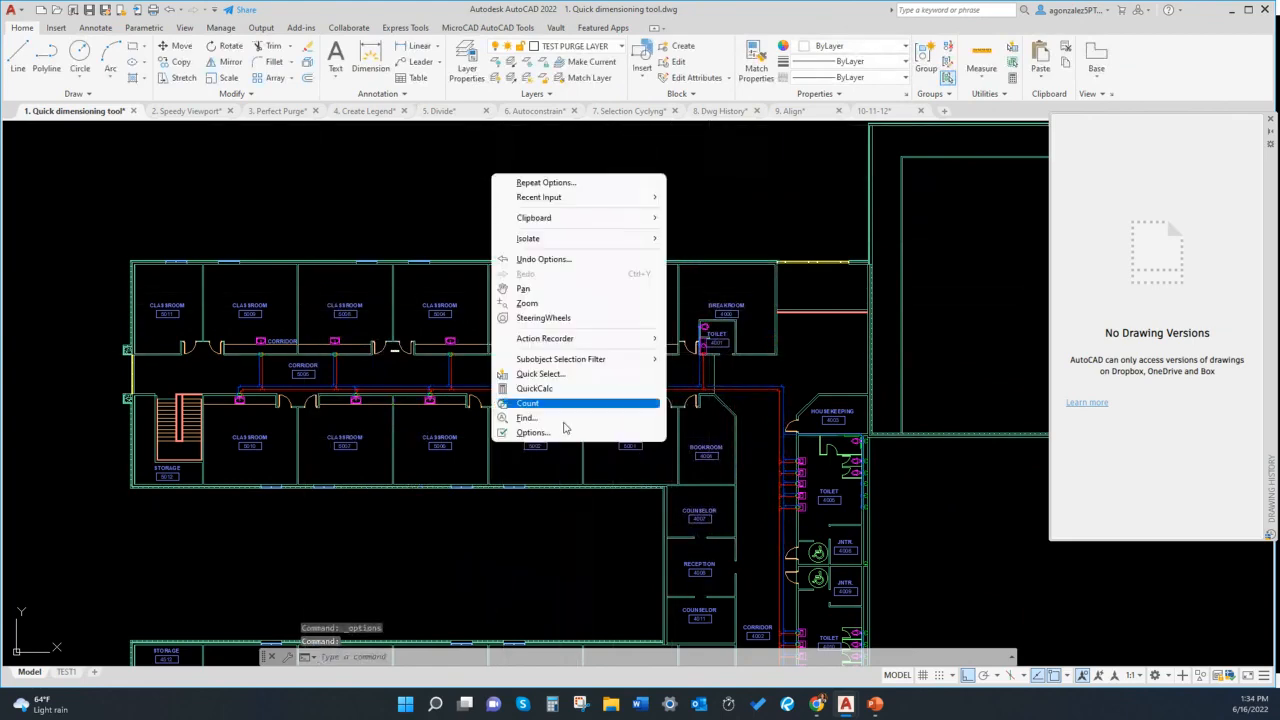
pyautogui.click(565, 435)
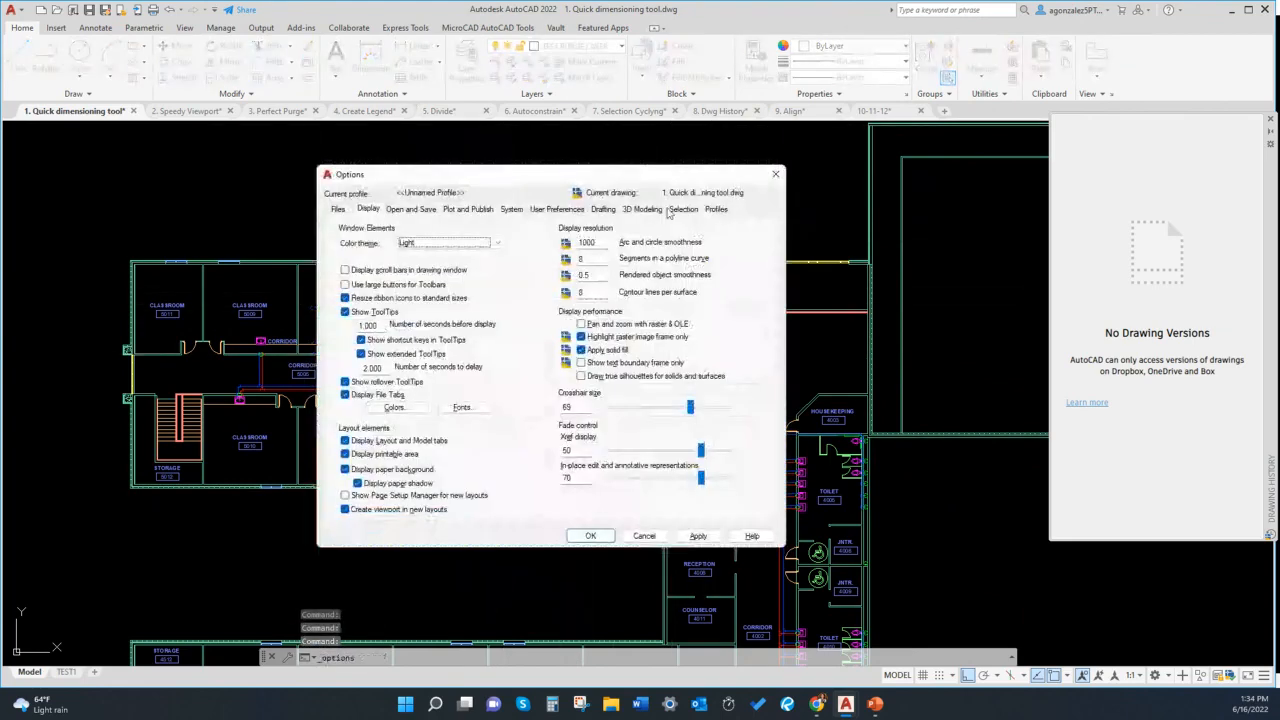
pyautogui.click(398, 408)
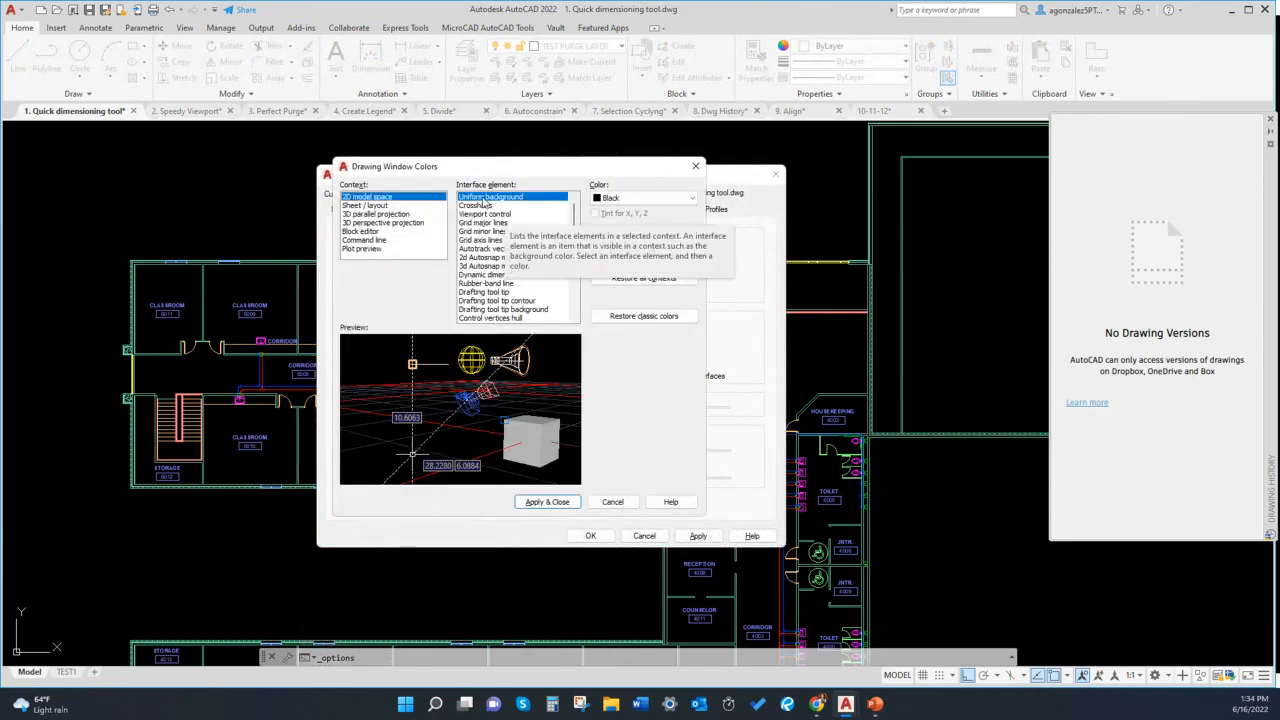
pyautogui.click(632, 199)
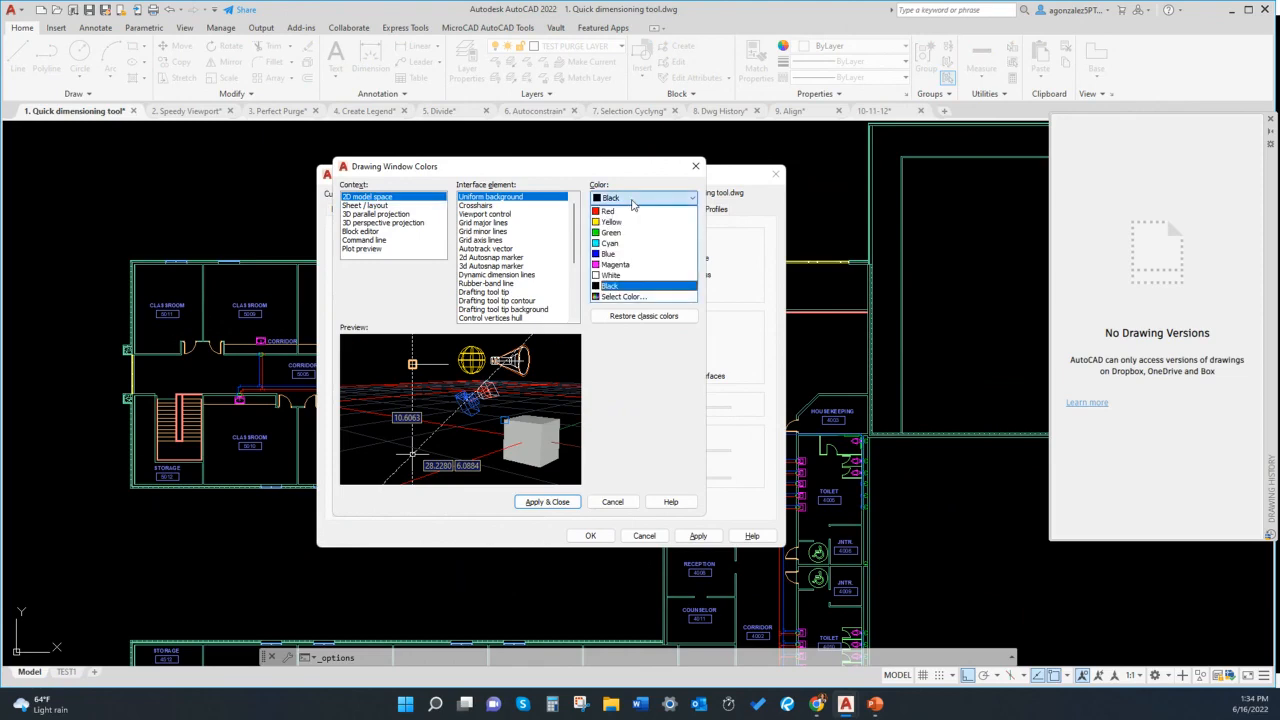
pyautogui.click(612, 276)
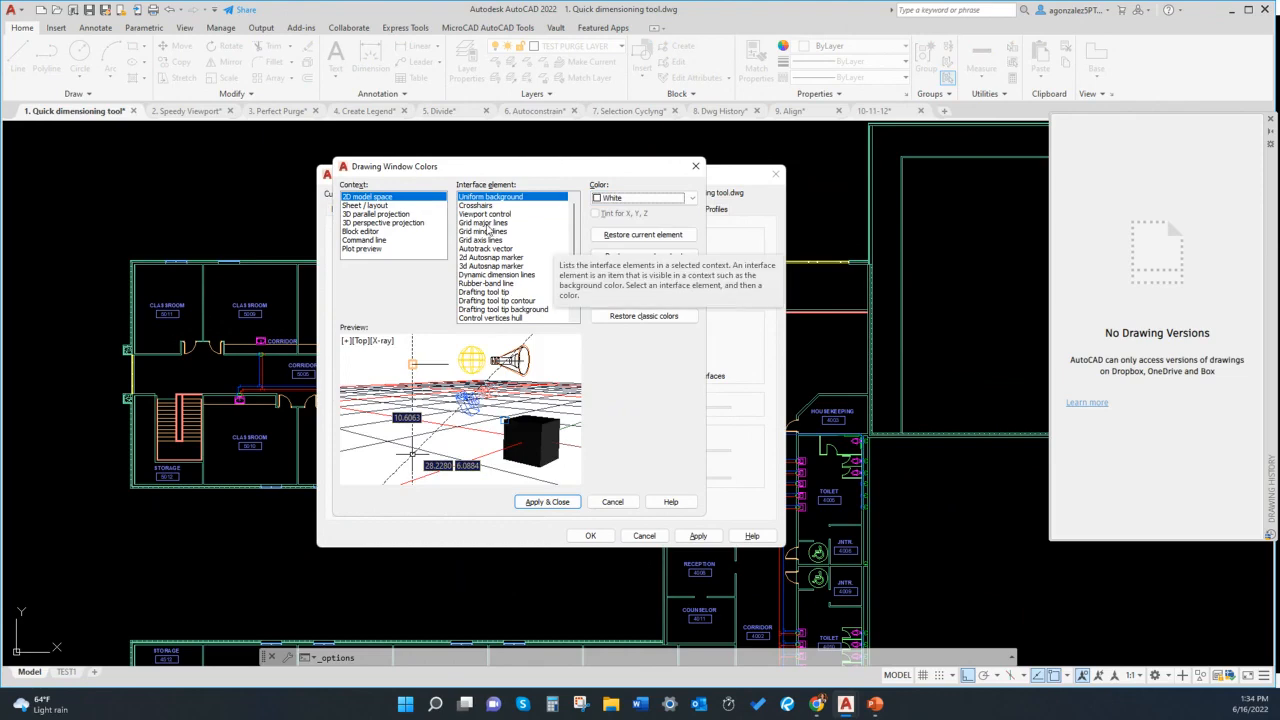
# Set the 2D model space grid major lines to Red, apply the window colors and close Options
pyautogui.click(487, 224)
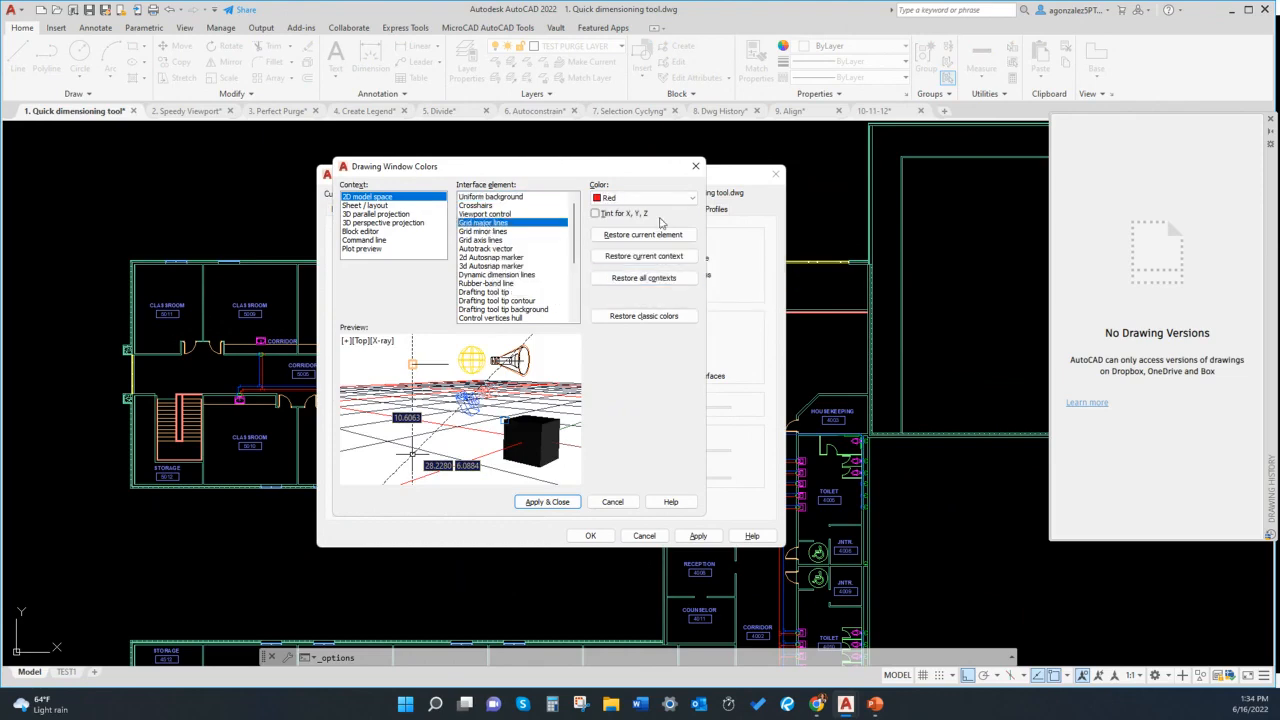
pyautogui.click(621, 199)
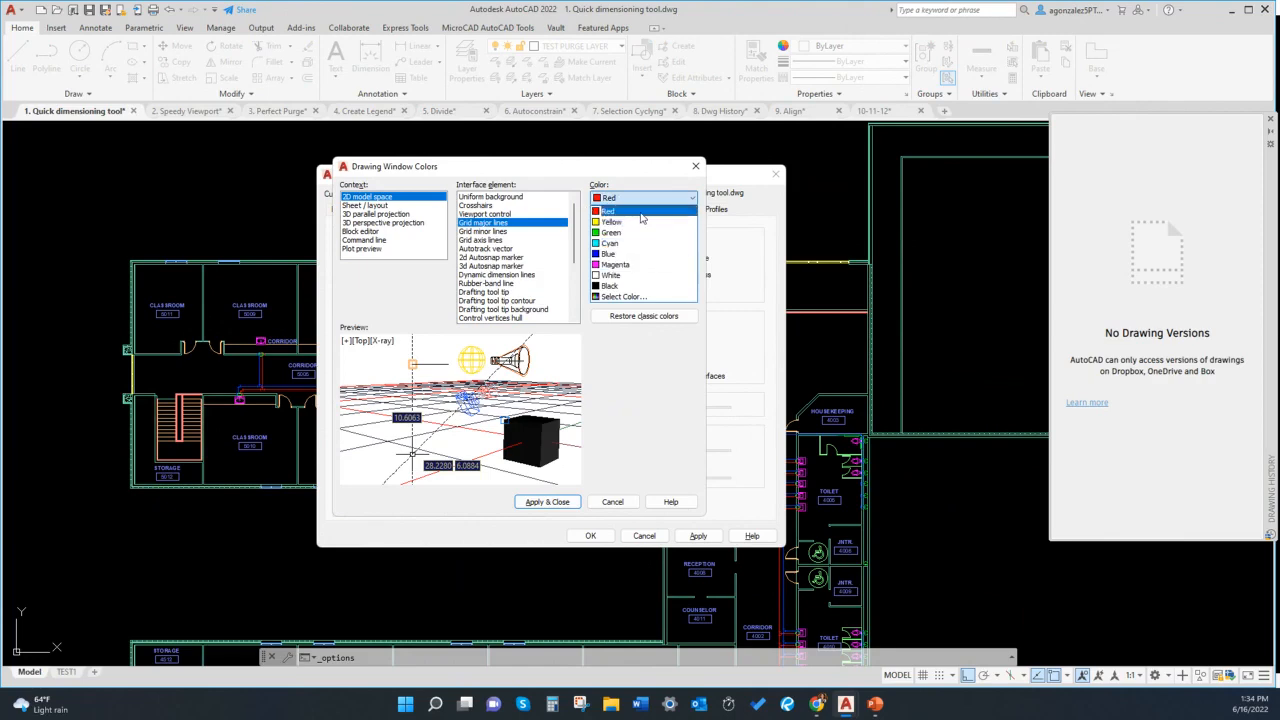
pyautogui.click(641, 213)
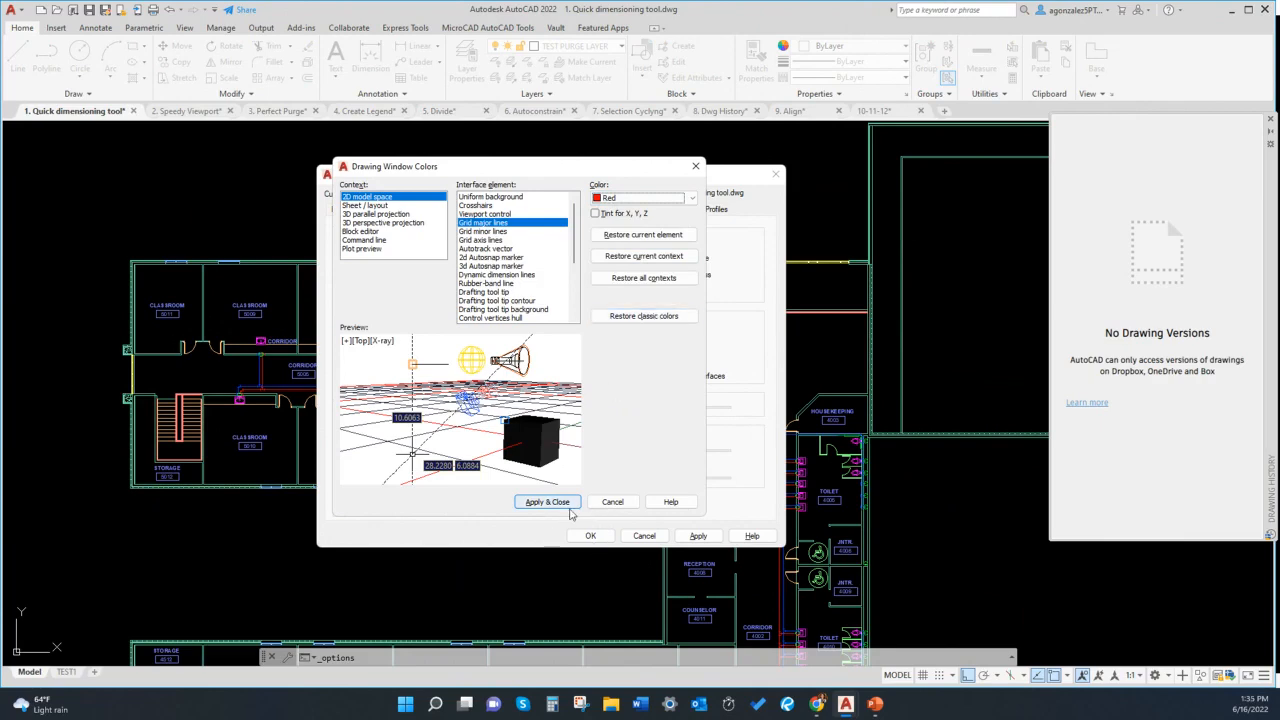
pyautogui.click(561, 505)
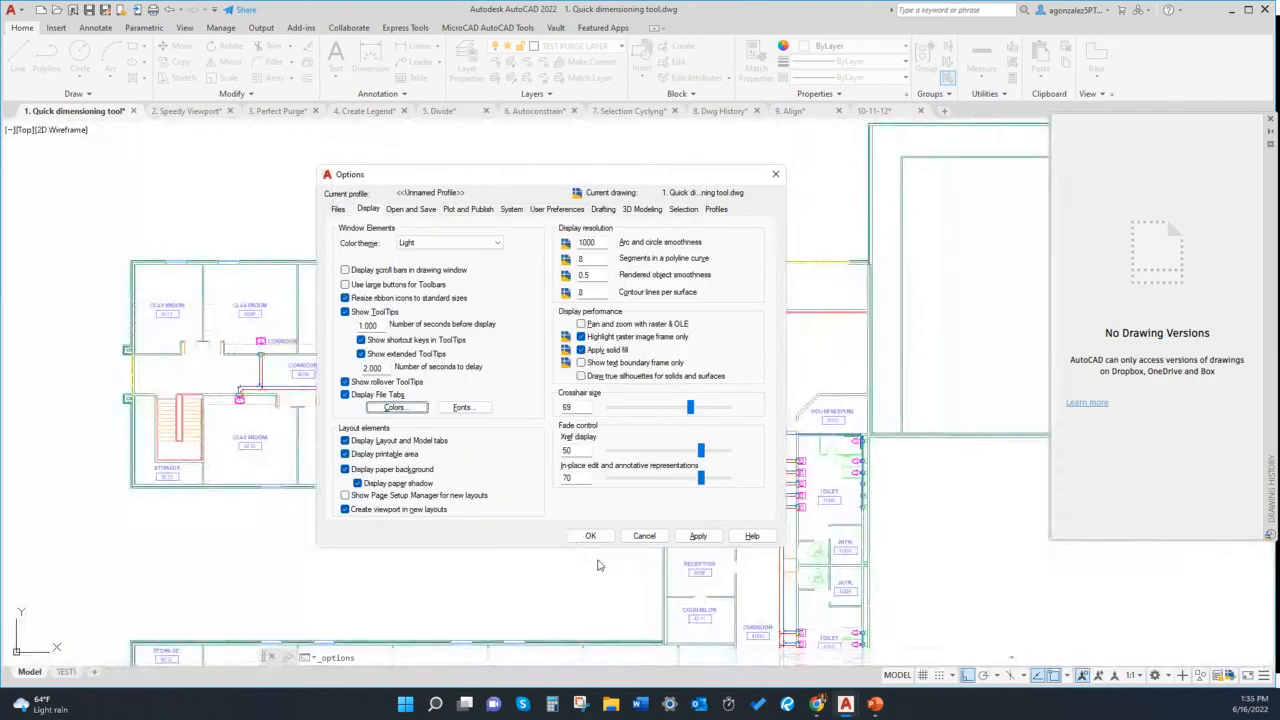
pyautogui.click(591, 537)
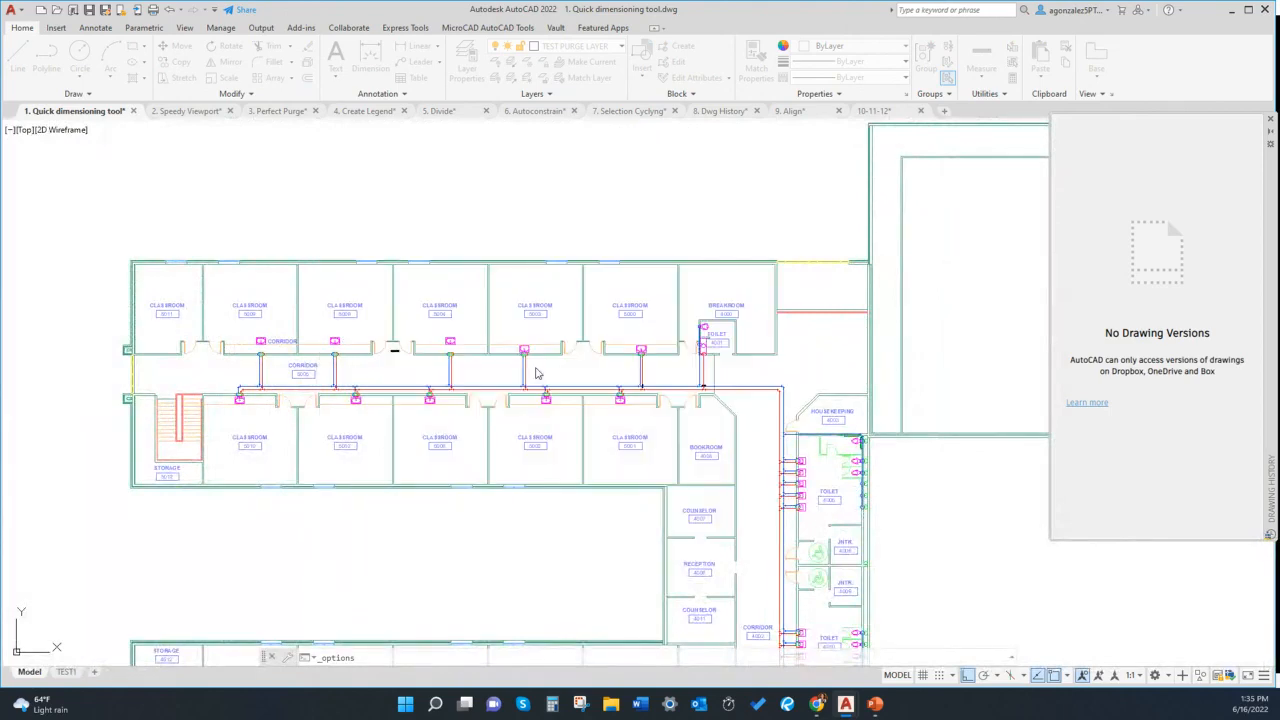
# Close the Drawing History palette and bring the whole floor plan into view
pyautogui.scroll(-4, 607, 333)
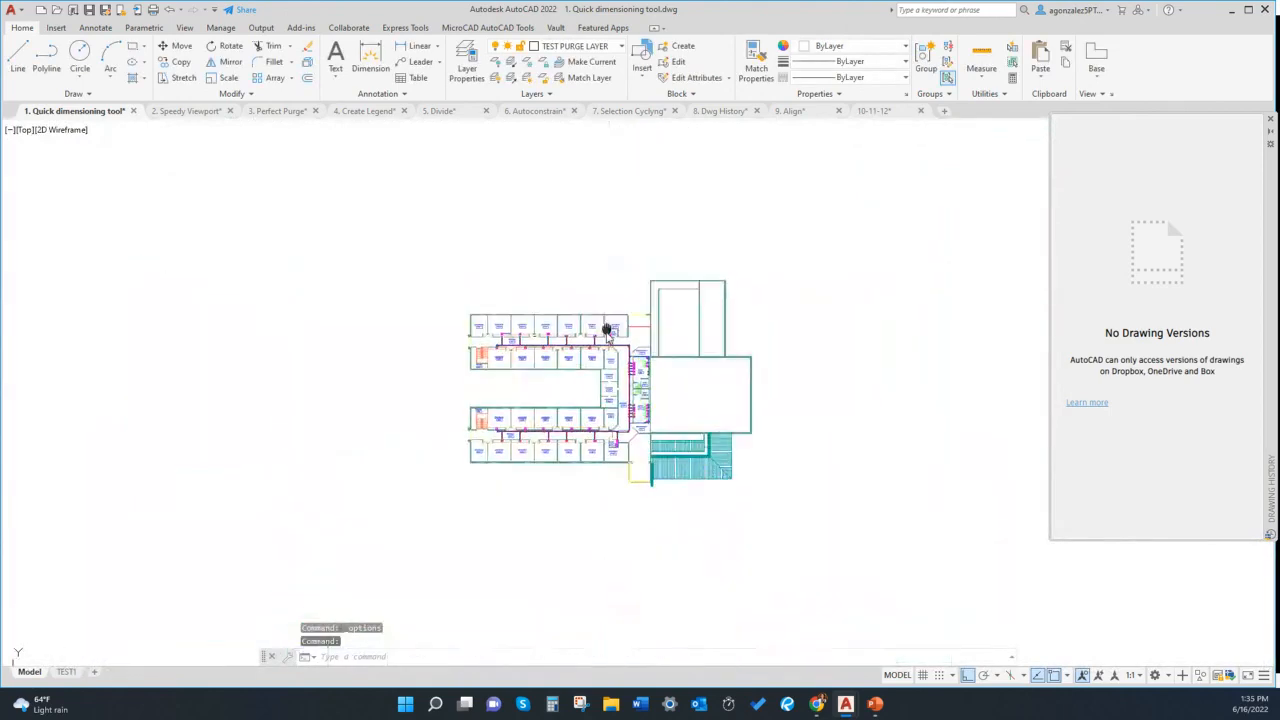
pyautogui.click(1270, 118)
pyautogui.scroll(-2, 818, 183)
pyautogui.middleClick(818, 183)
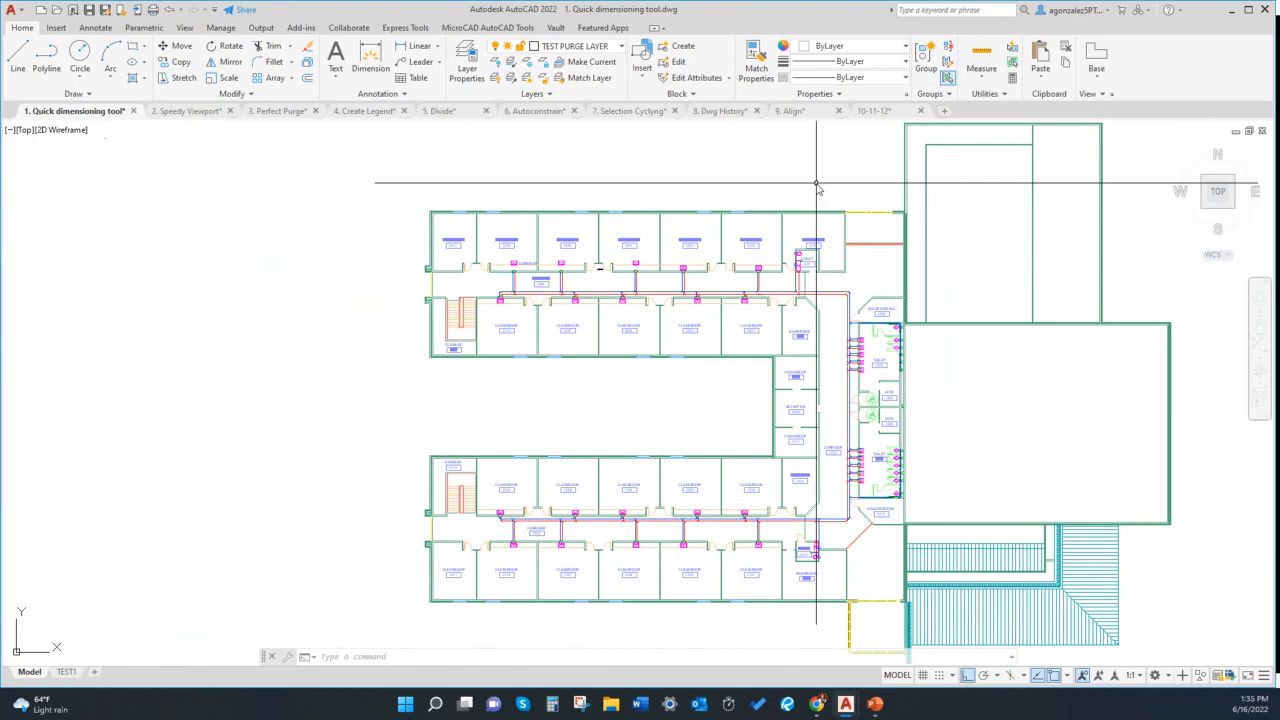
# Switch to the 6. Autoconstrain drawing and show its constrained shapes against the grid
pyautogui.click(530, 112)
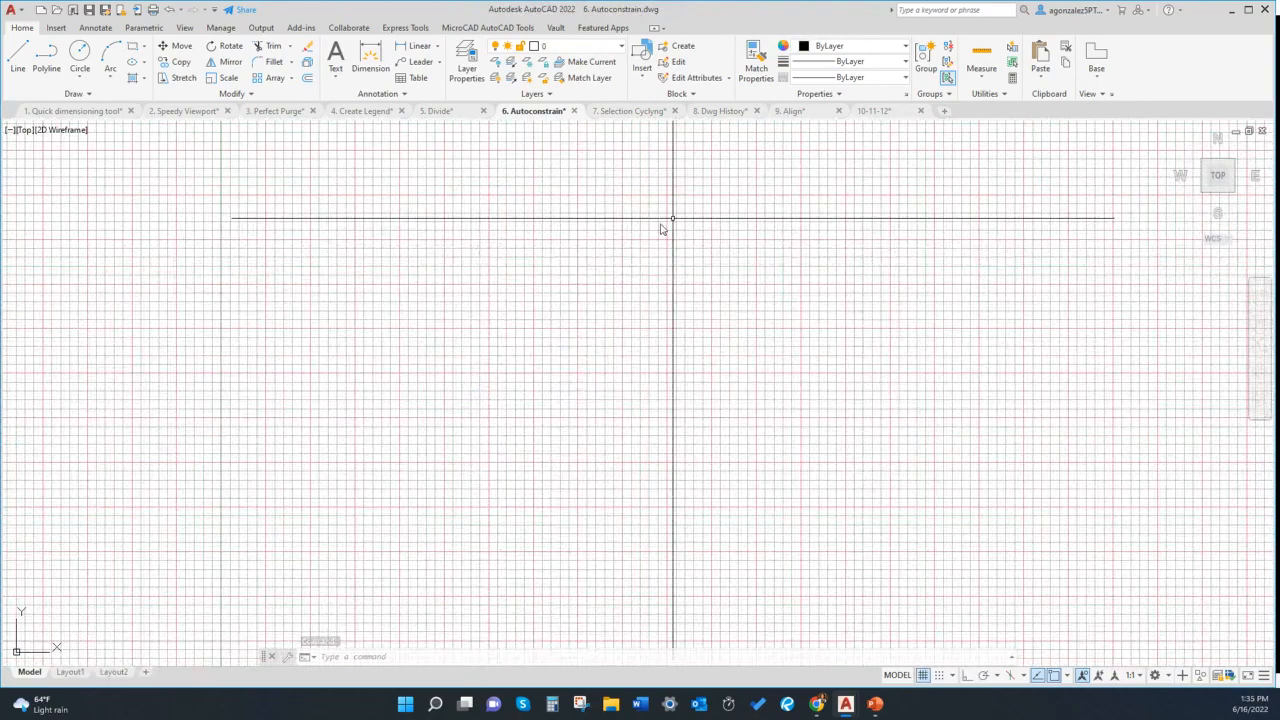
pyautogui.moveTo(611, 223); pyautogui.dragTo(637, 243, button='middle')
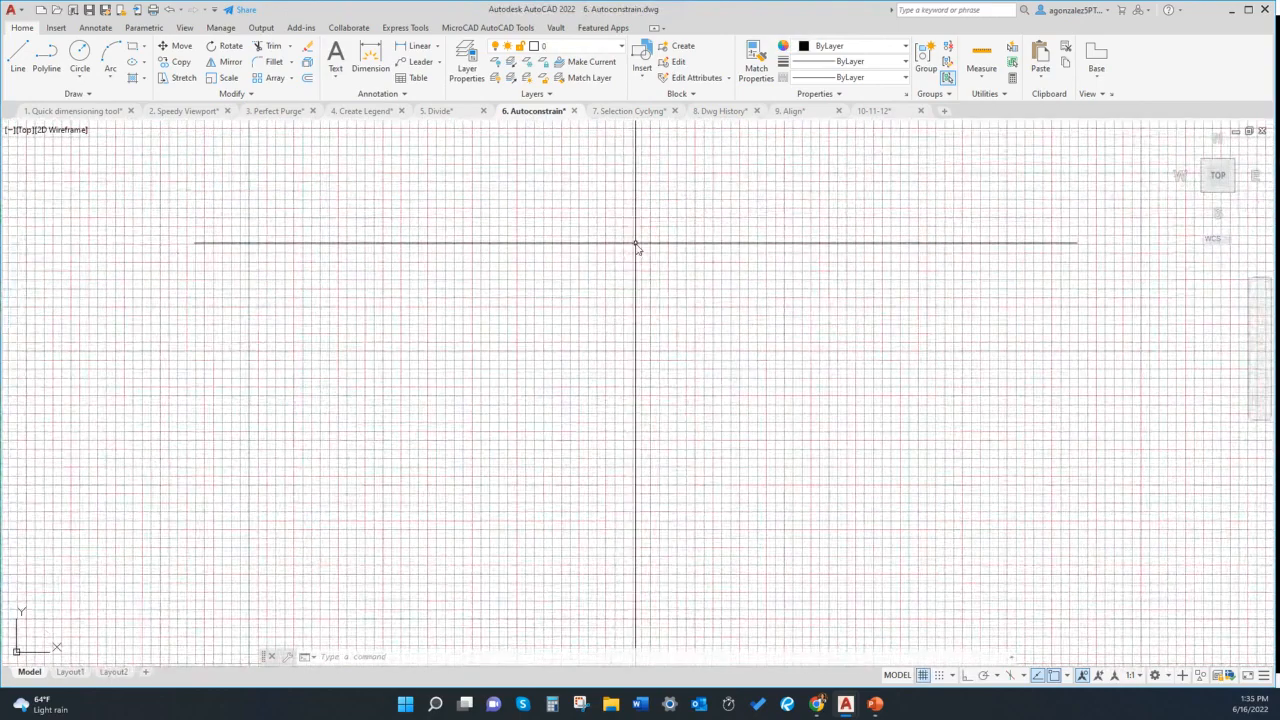
pyautogui.scroll(-2, 636, 243)
pyautogui.scroll(2, 584, 437)
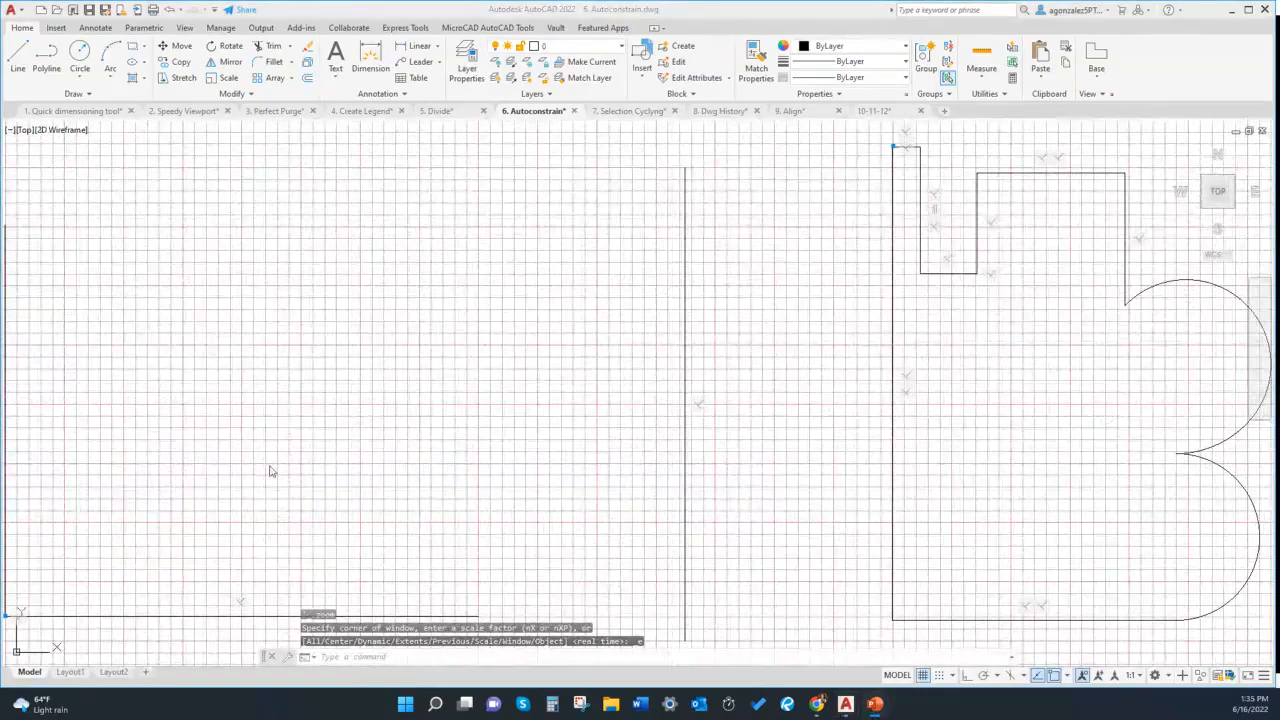
pyautogui.scroll(-2, 310, 450)
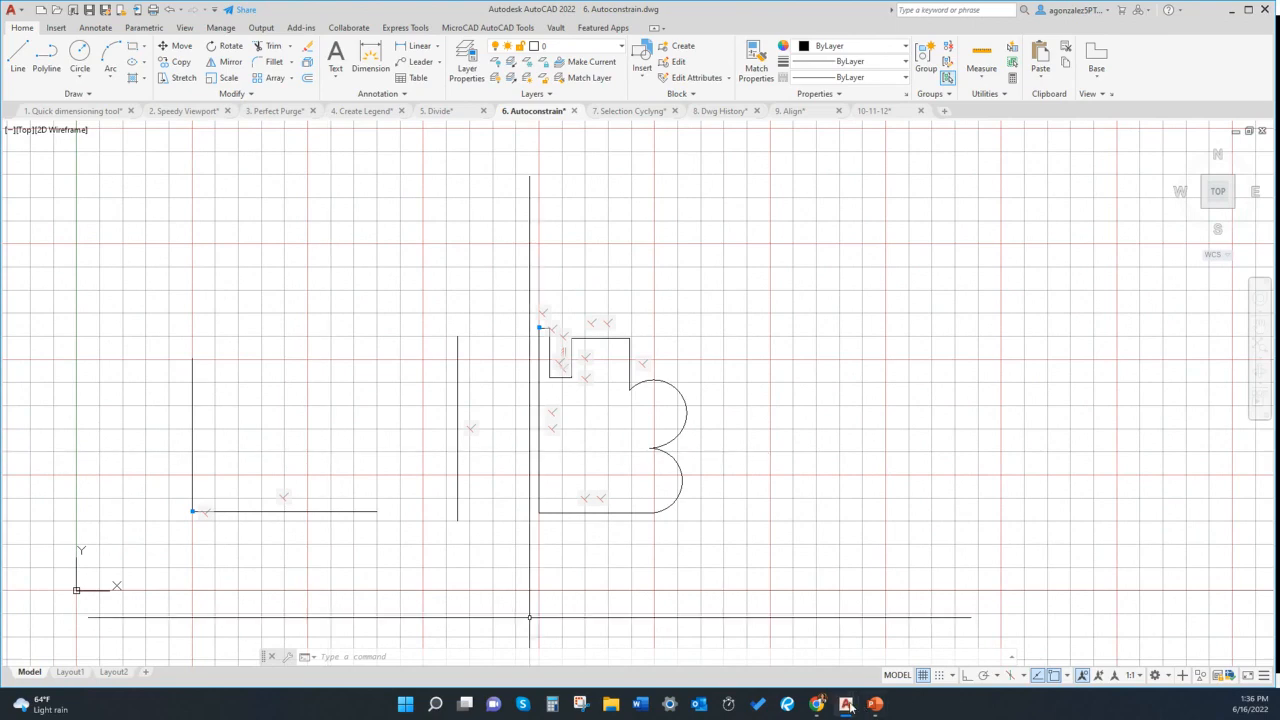
# Switch to the PowerPoint slide show of AutoCAD tips and tricks and show the Contact Us slide
pyautogui.moveTo(875, 704)
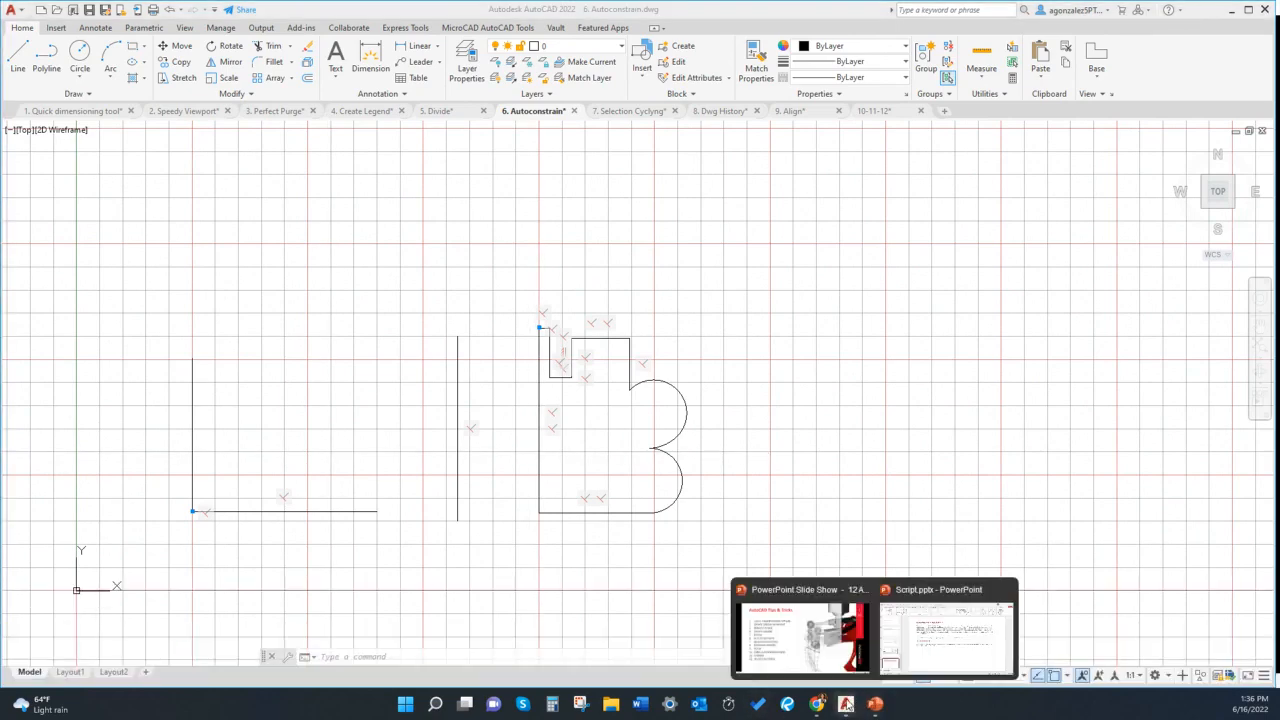
pyautogui.click(810, 660)
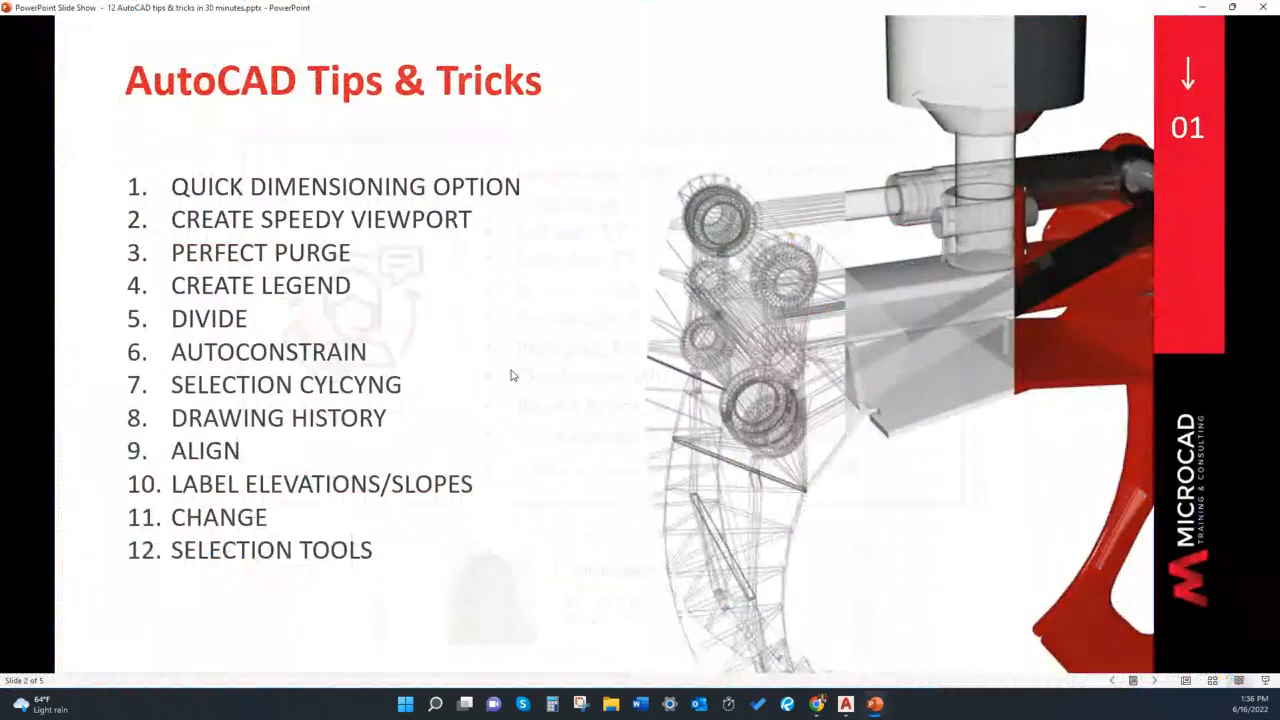
pyautogui.click(511, 374)
pyautogui.press('Left')
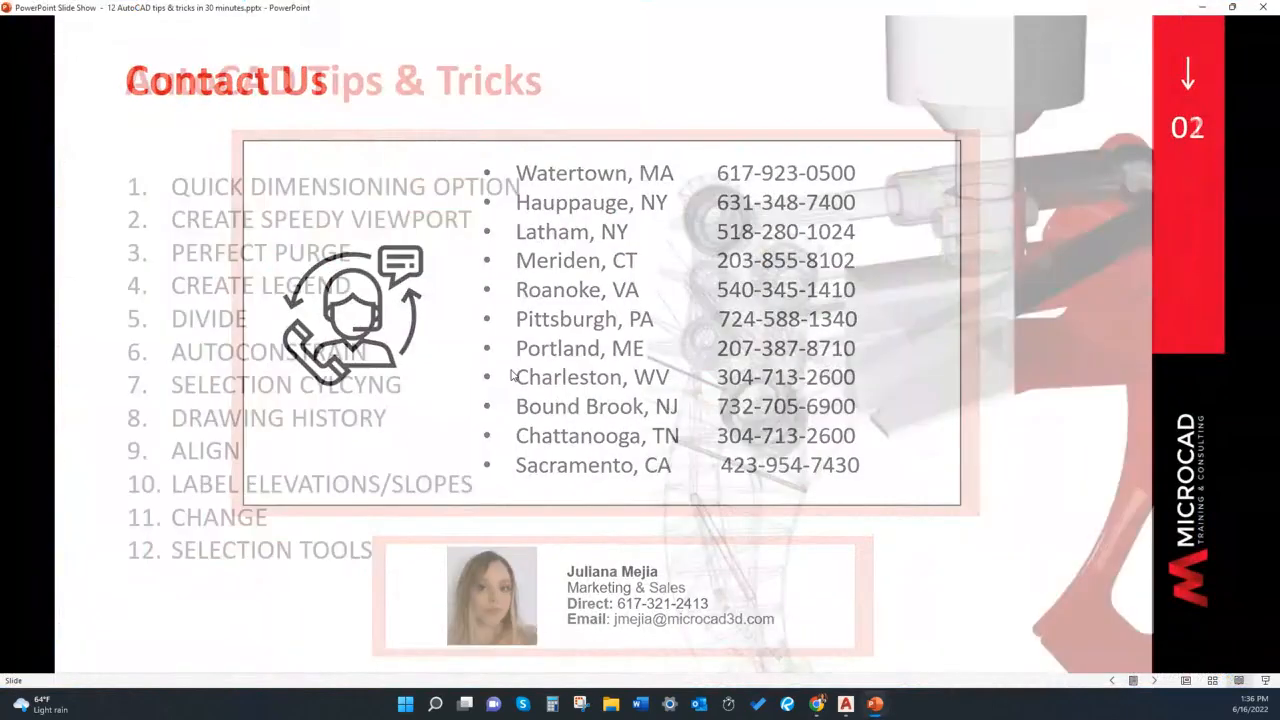
pyautogui.press('Right')
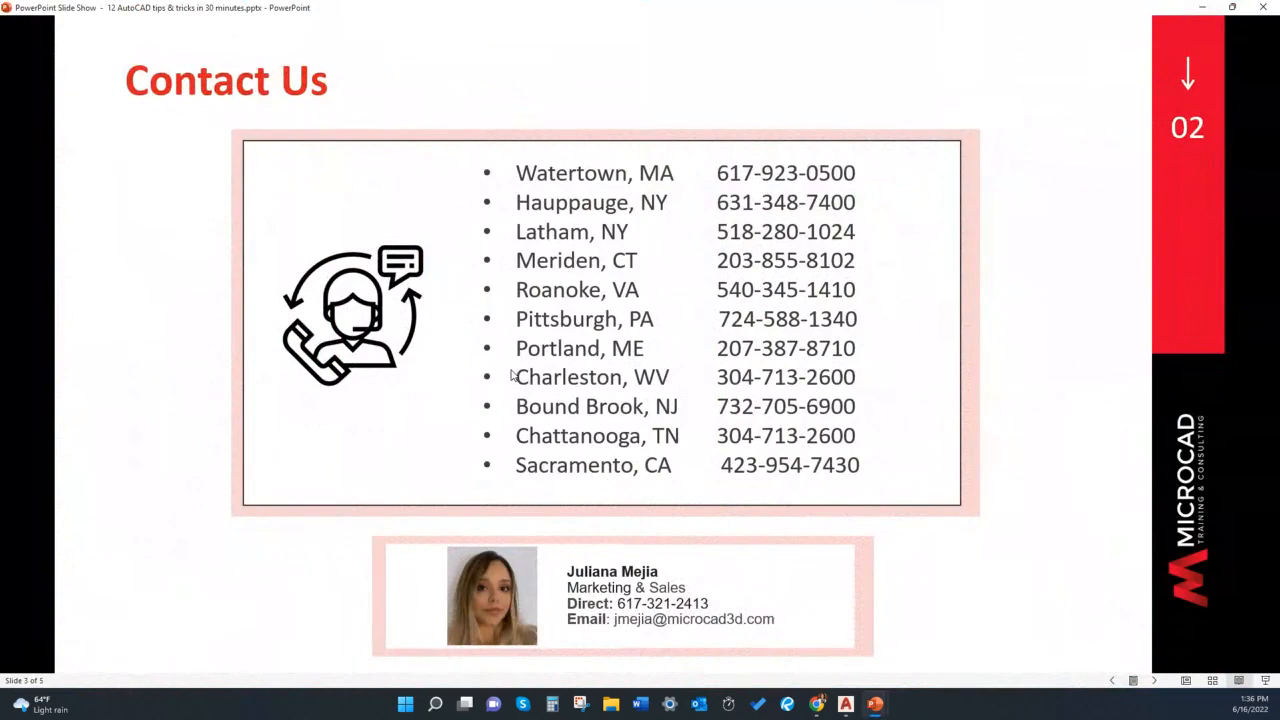